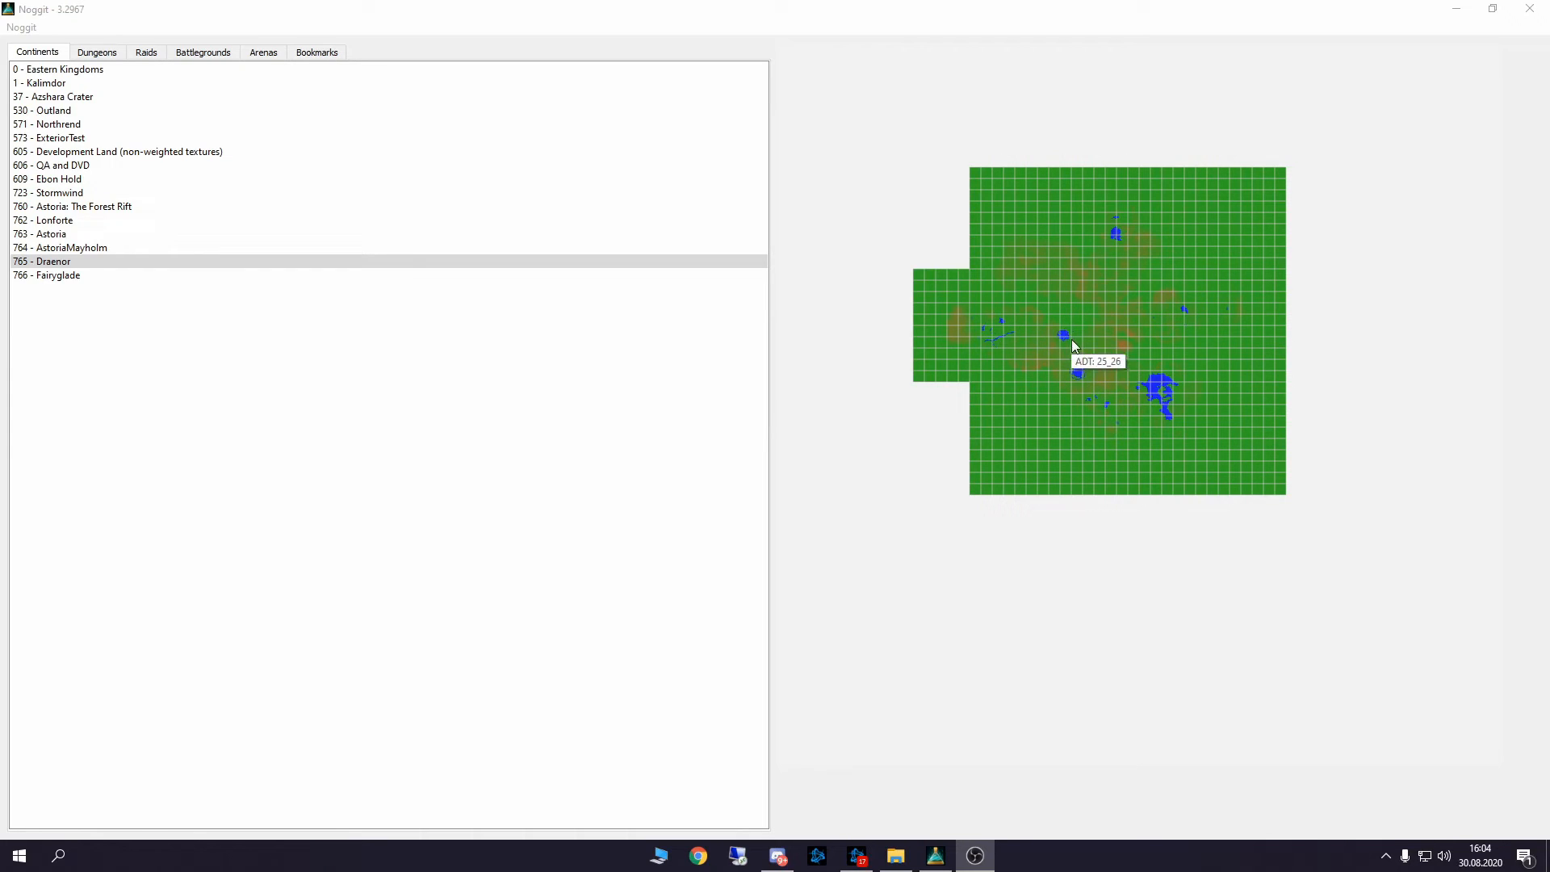
# Open the Draenor map in the 3D editor from its overview and fly to the orange rocky terrain around tile 30 33.
pyautogui.click(1098, 409)
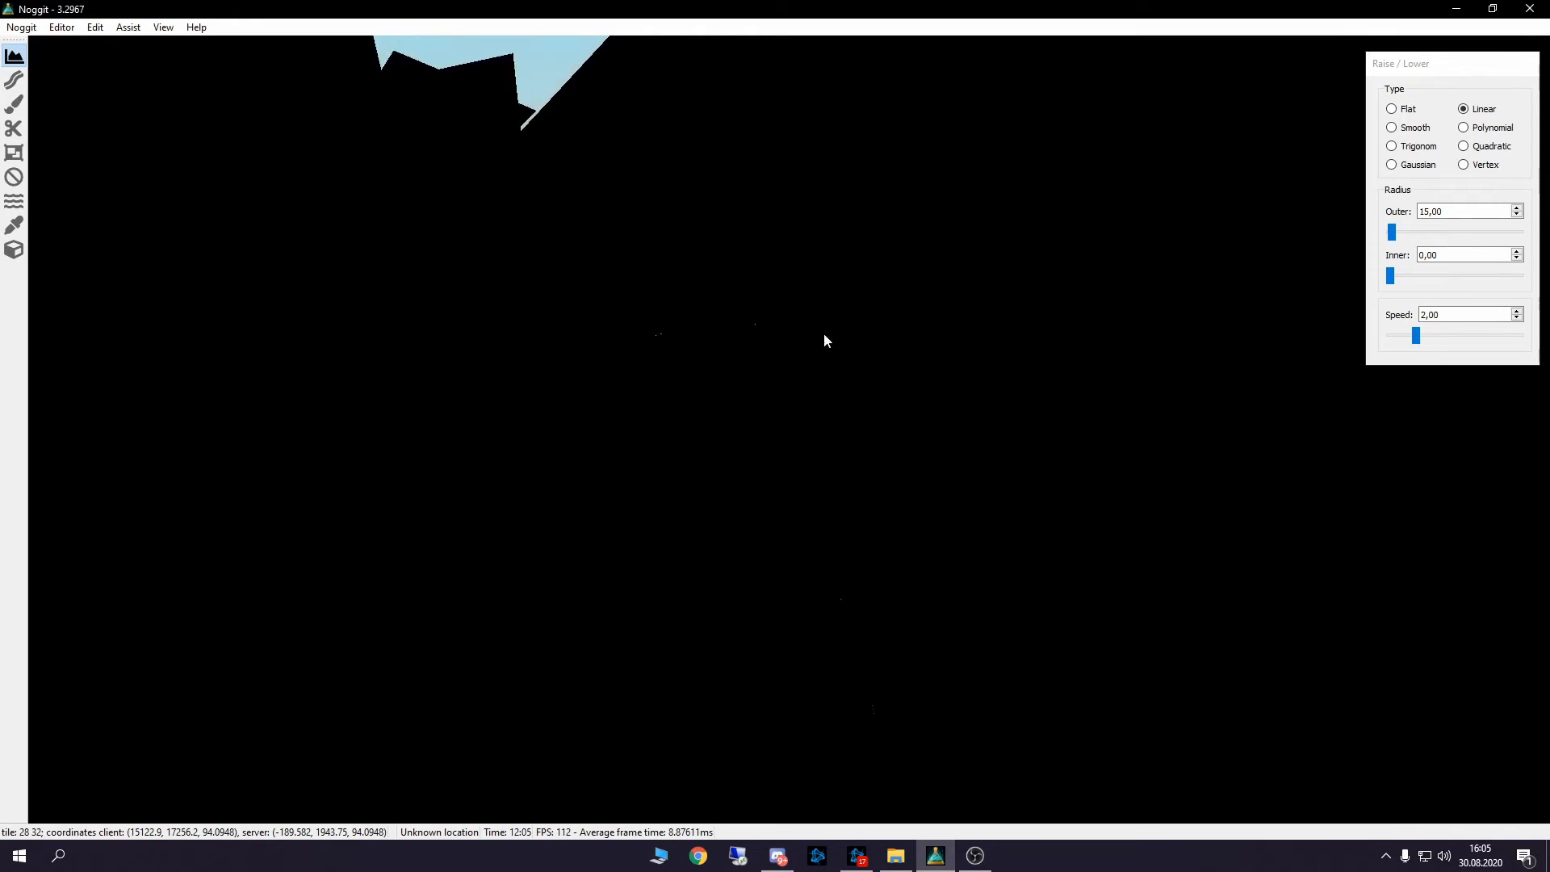
pyautogui.press('s')
pyautogui.moveTo(935, 568); pyautogui.dragTo(1237, 504, button='right')
pyautogui.press('s')
pyautogui.press('q')
pyautogui.press('s')
pyautogui.press('q')
pyautogui.press('w')
pyautogui.press('w')
pyautogui.press('d')
pyautogui.press('s')
pyautogui.moveTo(820, 510); pyautogui.dragTo(888, 517, button='right')
# Check the current position on the minimap and look over the terrain around the lava fissure in tile 30 33.
pyautogui.press('m')
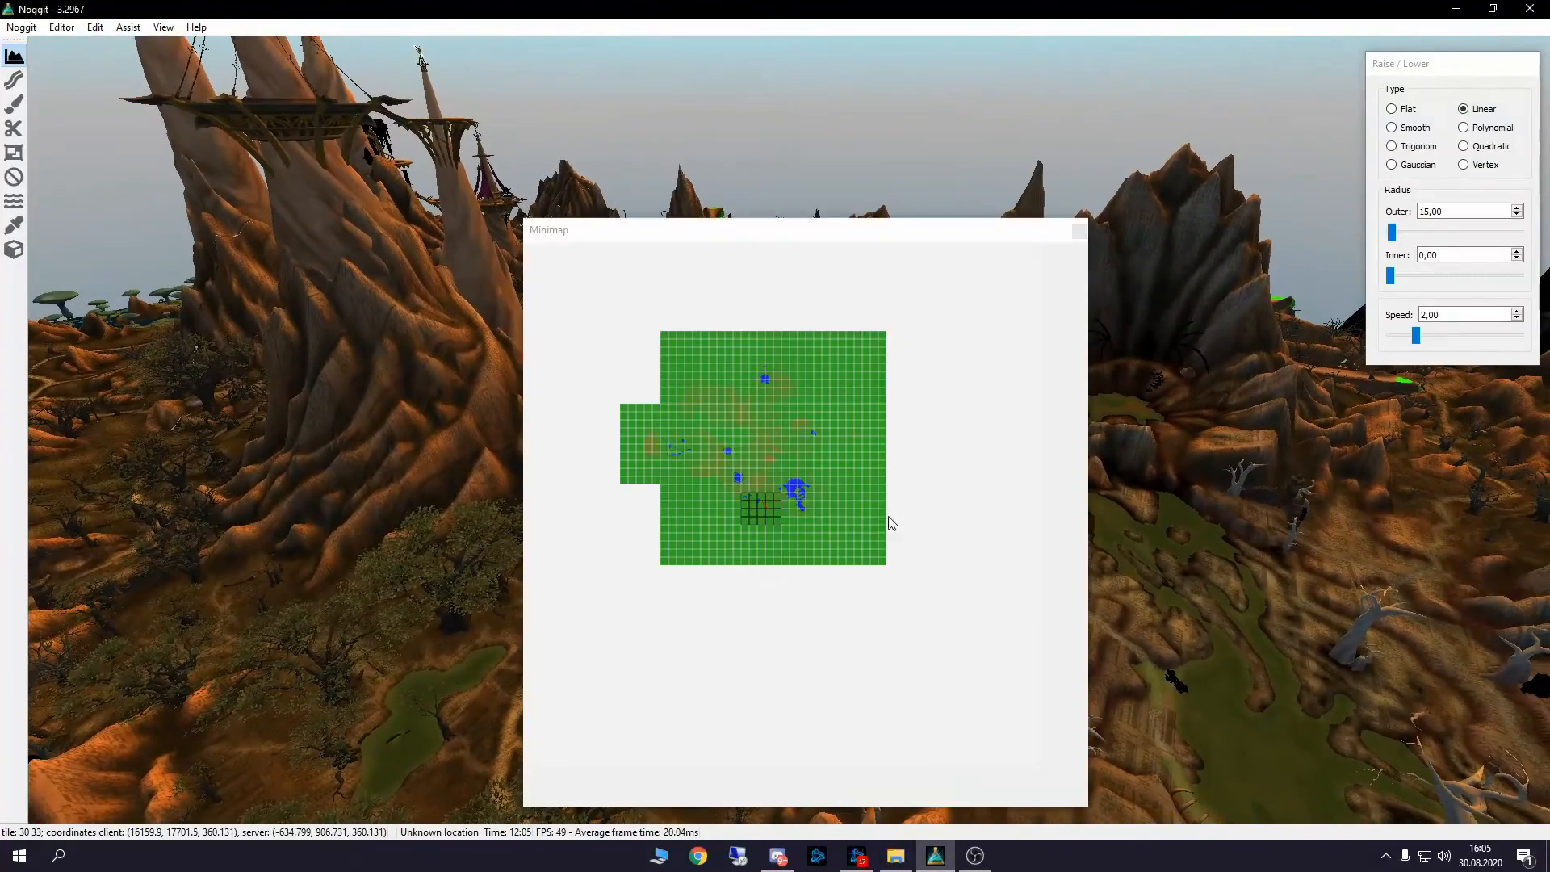
pyautogui.click(724, 489)
pyautogui.moveTo(1177, 484); pyautogui.dragTo(1169, 528, button='right')
pyautogui.moveTo(694, 522); pyautogui.dragTo(660, 590, button='right')
pyautogui.moveTo(647, 651); pyautogui.dragTo(614, 581, button='right')
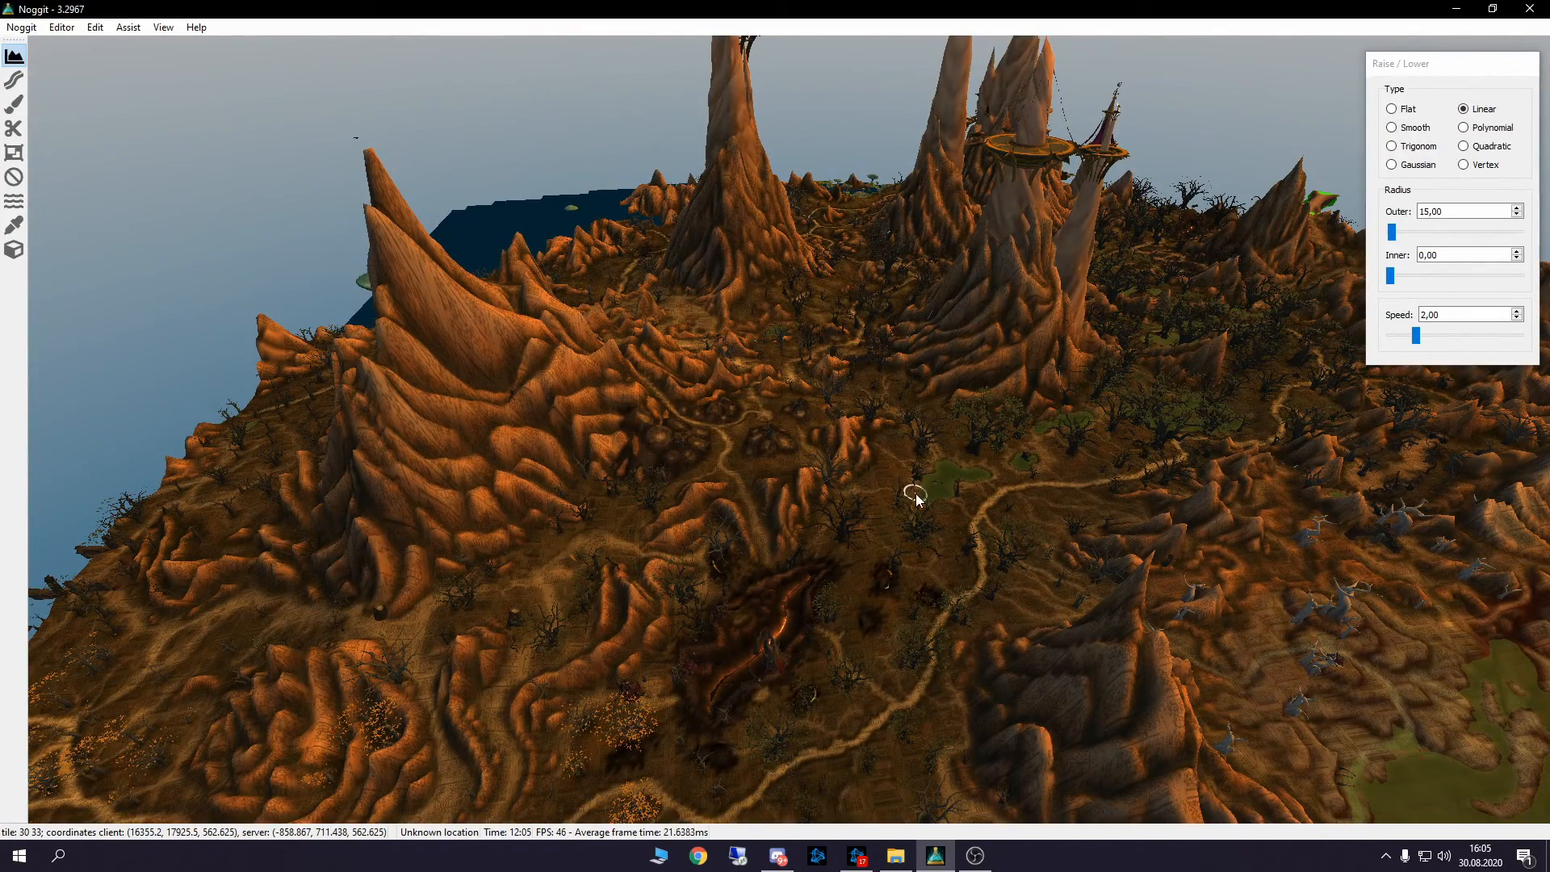
pyautogui.press('w')
pyautogui.moveTo(916, 494); pyautogui.dragTo(812, 470, button='right')
pyautogui.press('w')
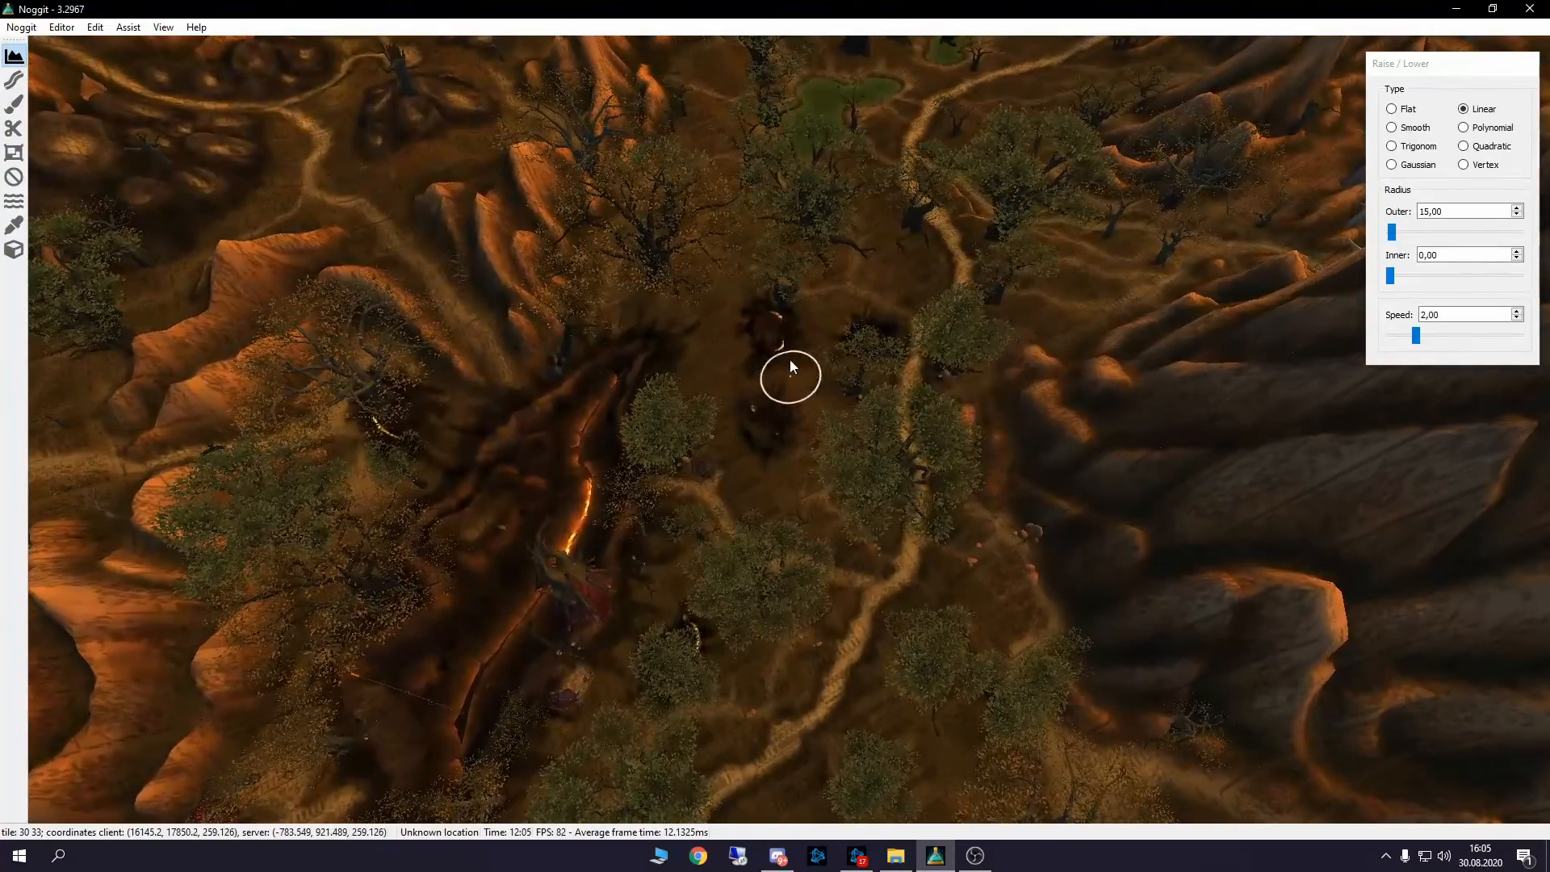
# Examine the ground texture seams up close where the dirt paths meet in tile 29 33.
pyautogui.moveTo(683, 519); pyautogui.dragTo(769, 459, button='right')
pyautogui.press('s')
pyautogui.moveTo(792, 515)
pyautogui.mouseDown(button='right')
pyautogui.moveTo(975, 462)
pyautogui.moveTo(1033, 416)
pyautogui.mouseUp(button='right')
pyautogui.press('s')
pyautogui.moveTo(822, 507); pyautogui.dragTo(886, 398, button='right')
pyautogui.moveTo(797, 512); pyautogui.dragTo(403, 478, button='right')
pyautogui.moveTo(1014, 544); pyautogui.dragTo(958, 762, button='right')
pyautogui.press('w')
pyautogui.moveTo(1118, 602); pyautogui.dragTo(793, 525, button='right')
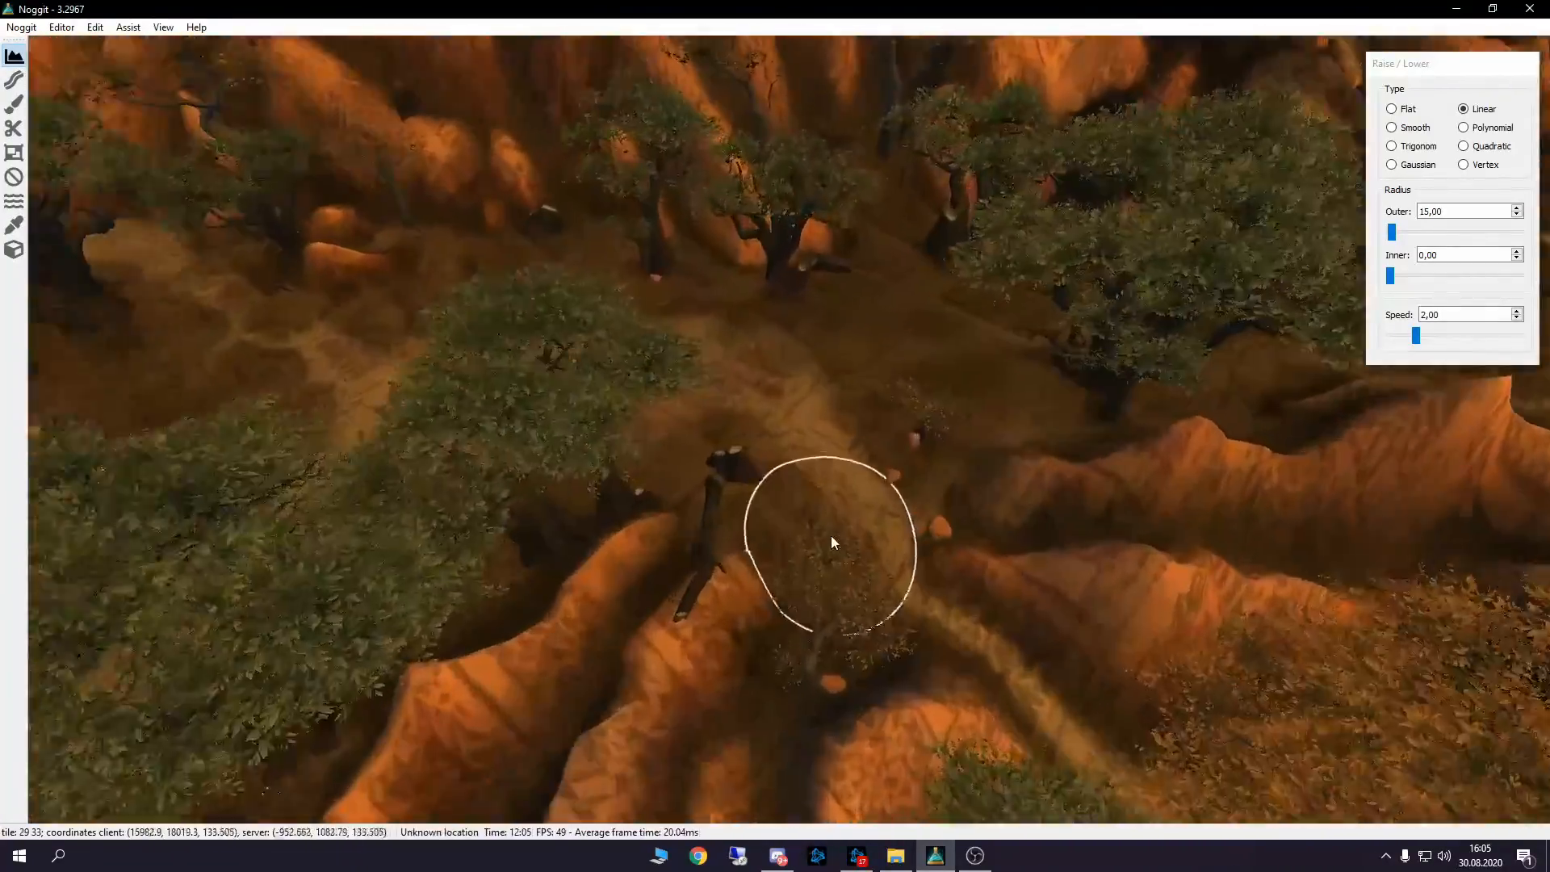
pyautogui.press('w')
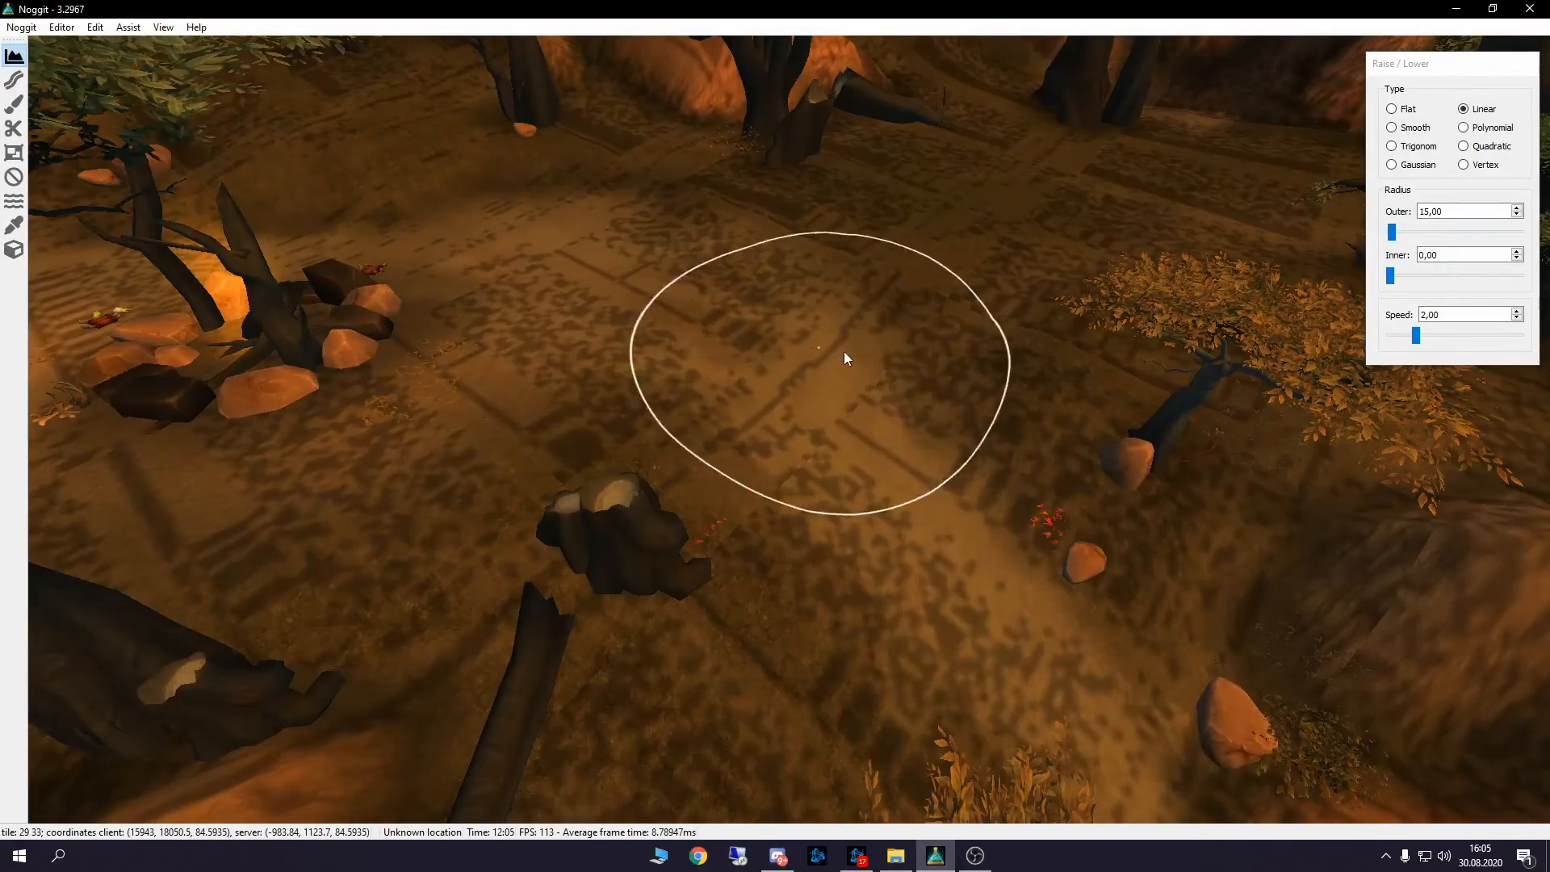
pyautogui.press('s')
pyautogui.press('w')
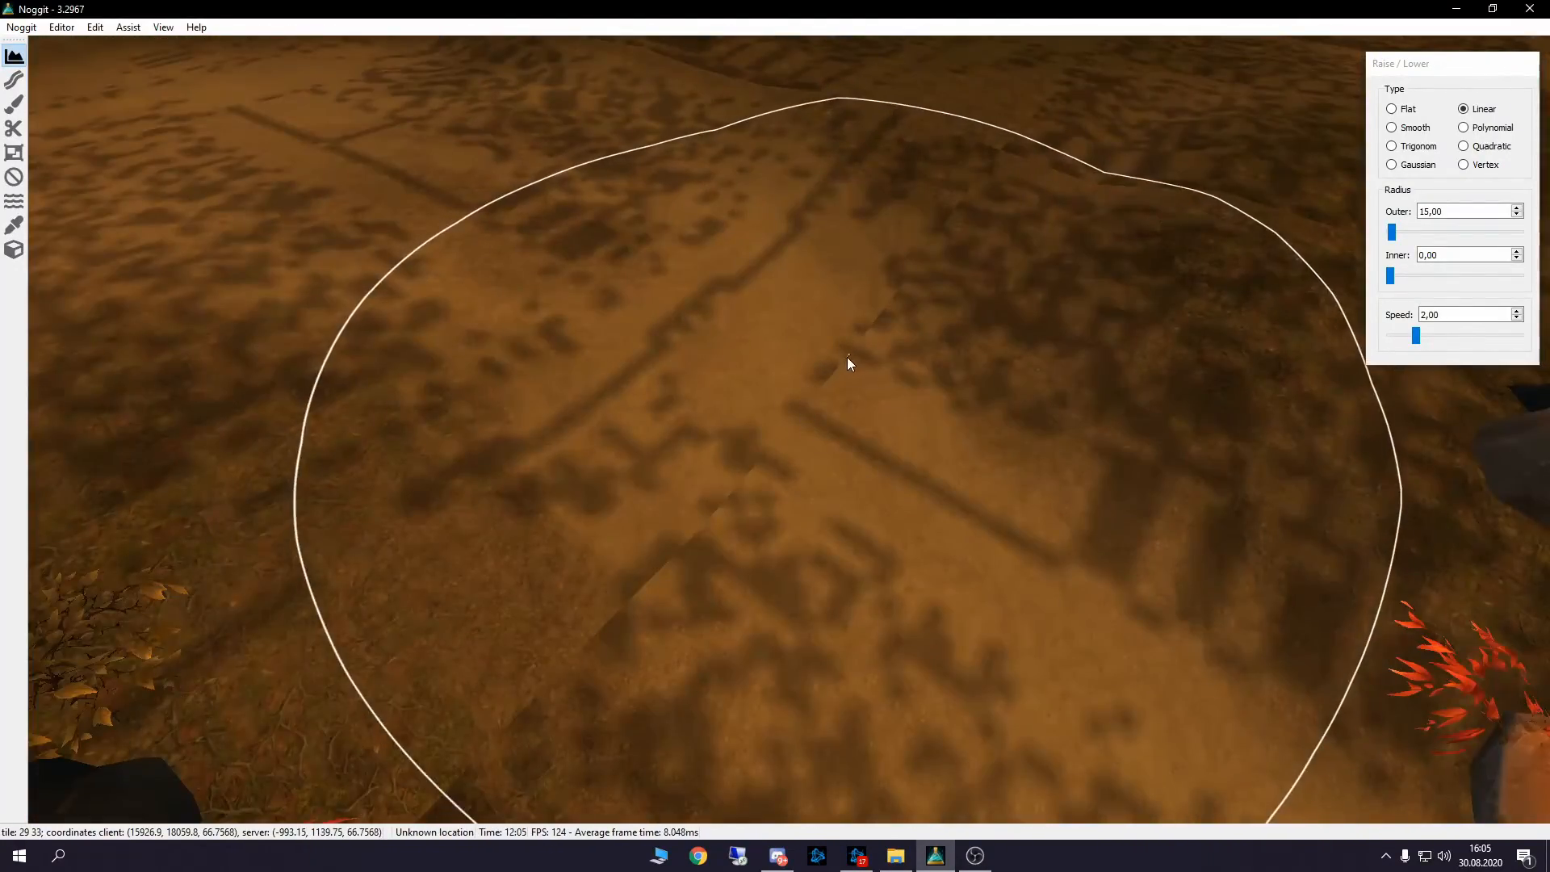
pyautogui.press('s')
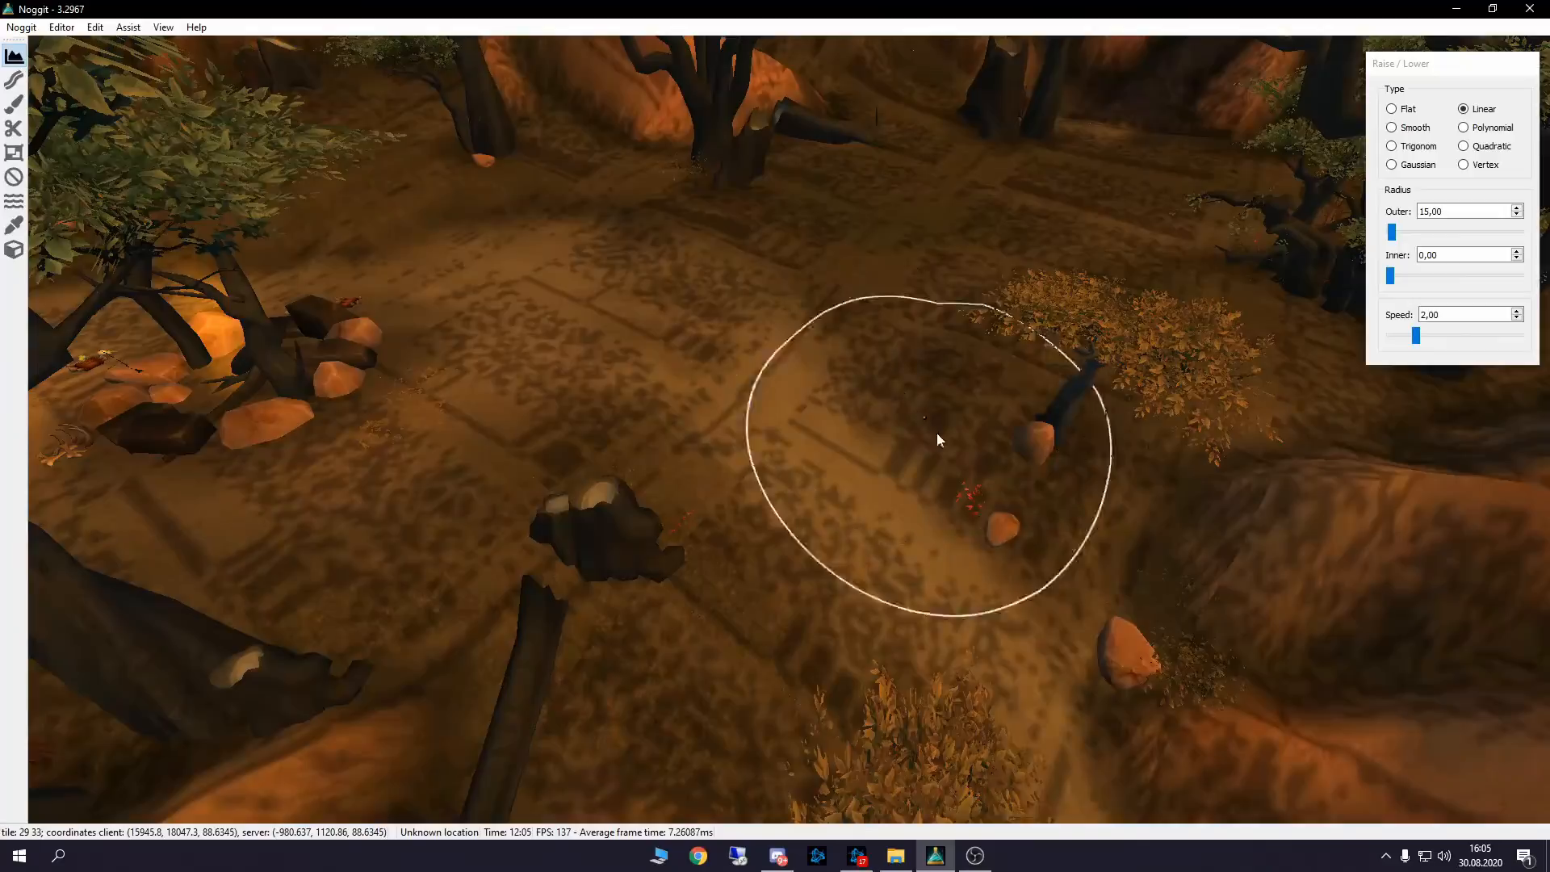
pyautogui.press('s')
# Examine the roads, ridges and lava fissure of tile 30 33 from high above.
pyautogui.moveTo(870, 384)
pyautogui.mouseDown(button='right')
pyautogui.moveTo(1073, 542)
pyautogui.moveTo(1189, 552)
pyautogui.moveTo(993, 608)
pyautogui.moveTo(938, 655)
pyautogui.moveTo(993, 515)
pyautogui.moveTo(959, 514)
pyautogui.moveTo(1011, 506)
pyautogui.moveTo(923, 505)
pyautogui.moveTo(816, 553)
pyautogui.moveTo(847, 643)
pyautogui.moveTo(948, 474)
pyautogui.moveTo(1003, 509)
pyautogui.moveTo(942, 541)
pyautogui.moveTo(984, 532)
pyautogui.moveTo(749, 638)
pyautogui.moveTo(743, 627)
pyautogui.moveTo(819, 729)
pyautogui.moveTo(546, 589)
pyautogui.moveTo(1030, 724)
pyautogui.moveTo(1072, 626)
pyautogui.moveTo(1064, 691)
pyautogui.mouseUp(button='right')
pyautogui.press('w')
pyautogui.press('d')
pyautogui.press('w')
pyautogui.press('s')
pyautogui.press('w')
pyautogui.press('s')
pyautogui.press('w')
pyautogui.moveTo(870, 618); pyautogui.dragTo(923, 619, button='right')
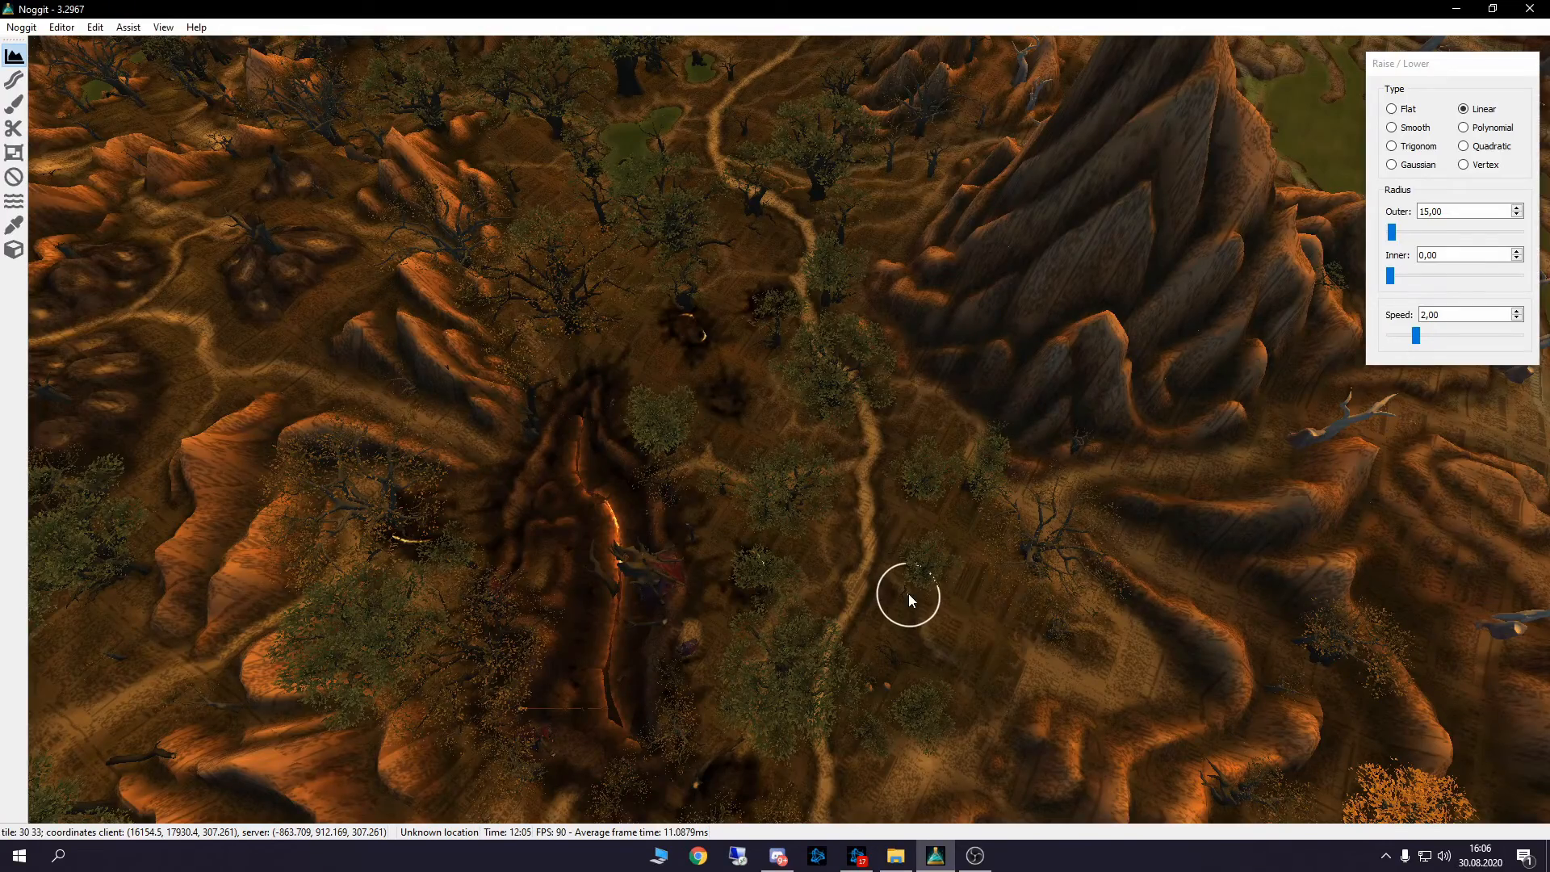
pyautogui.press('s')
pyautogui.moveTo(910, 583); pyautogui.dragTo(505, 499, button='right')
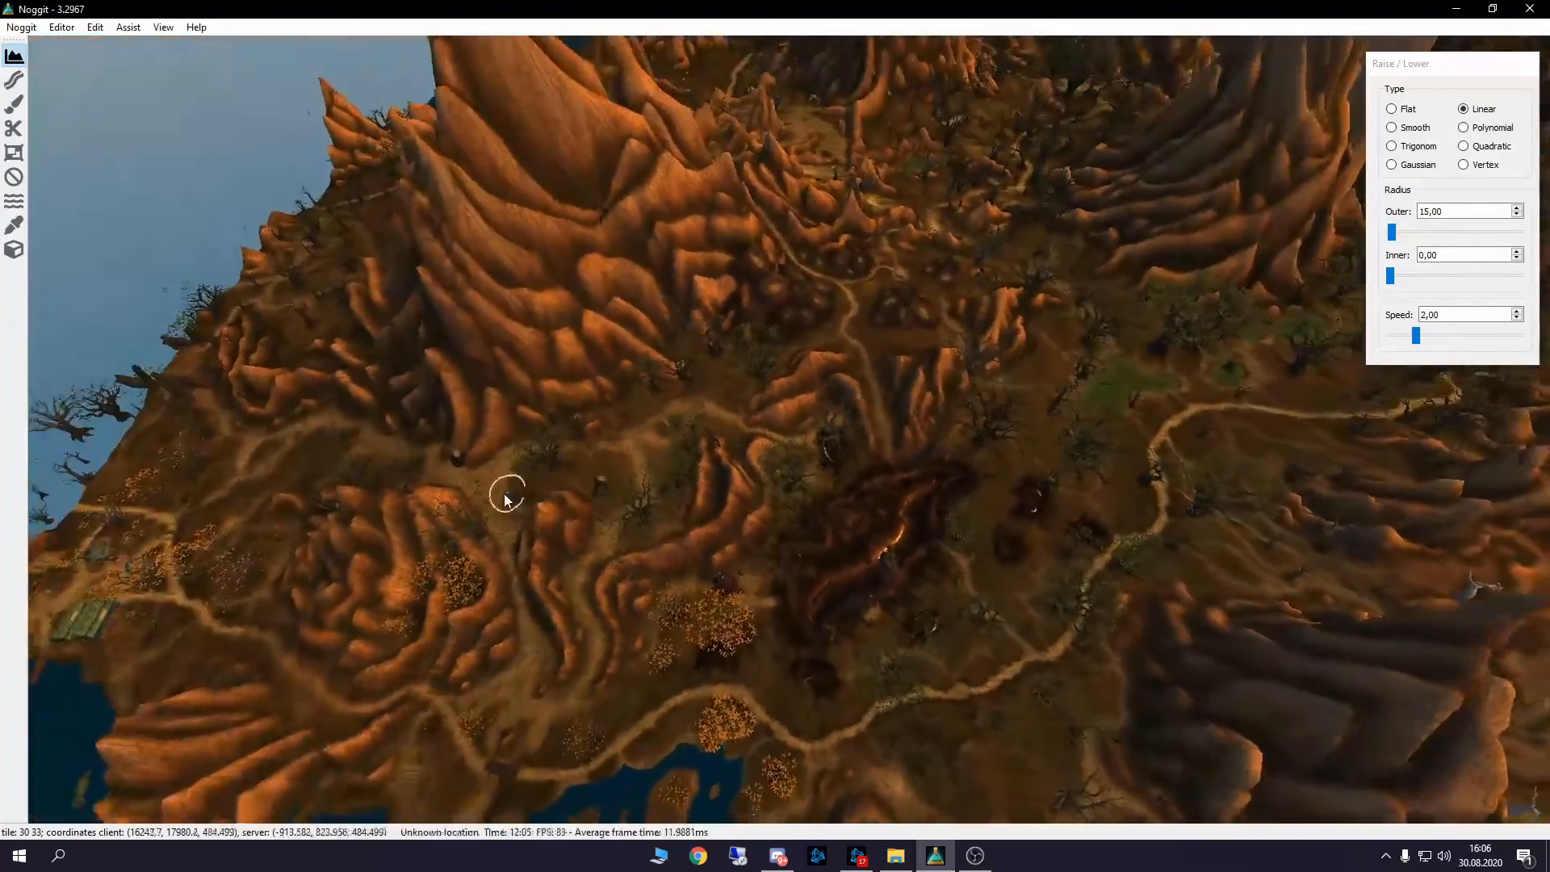
pyautogui.press('s')
pyautogui.moveTo(910, 563); pyautogui.dragTo(685, 380, button='right')
# Survey the coastline and peninsula from above, across tiles 30 34 and 29 35.
pyautogui.press('w')
pyautogui.press('a')
pyautogui.moveTo(777, 538); pyautogui.dragTo(1118, 571, button='right')
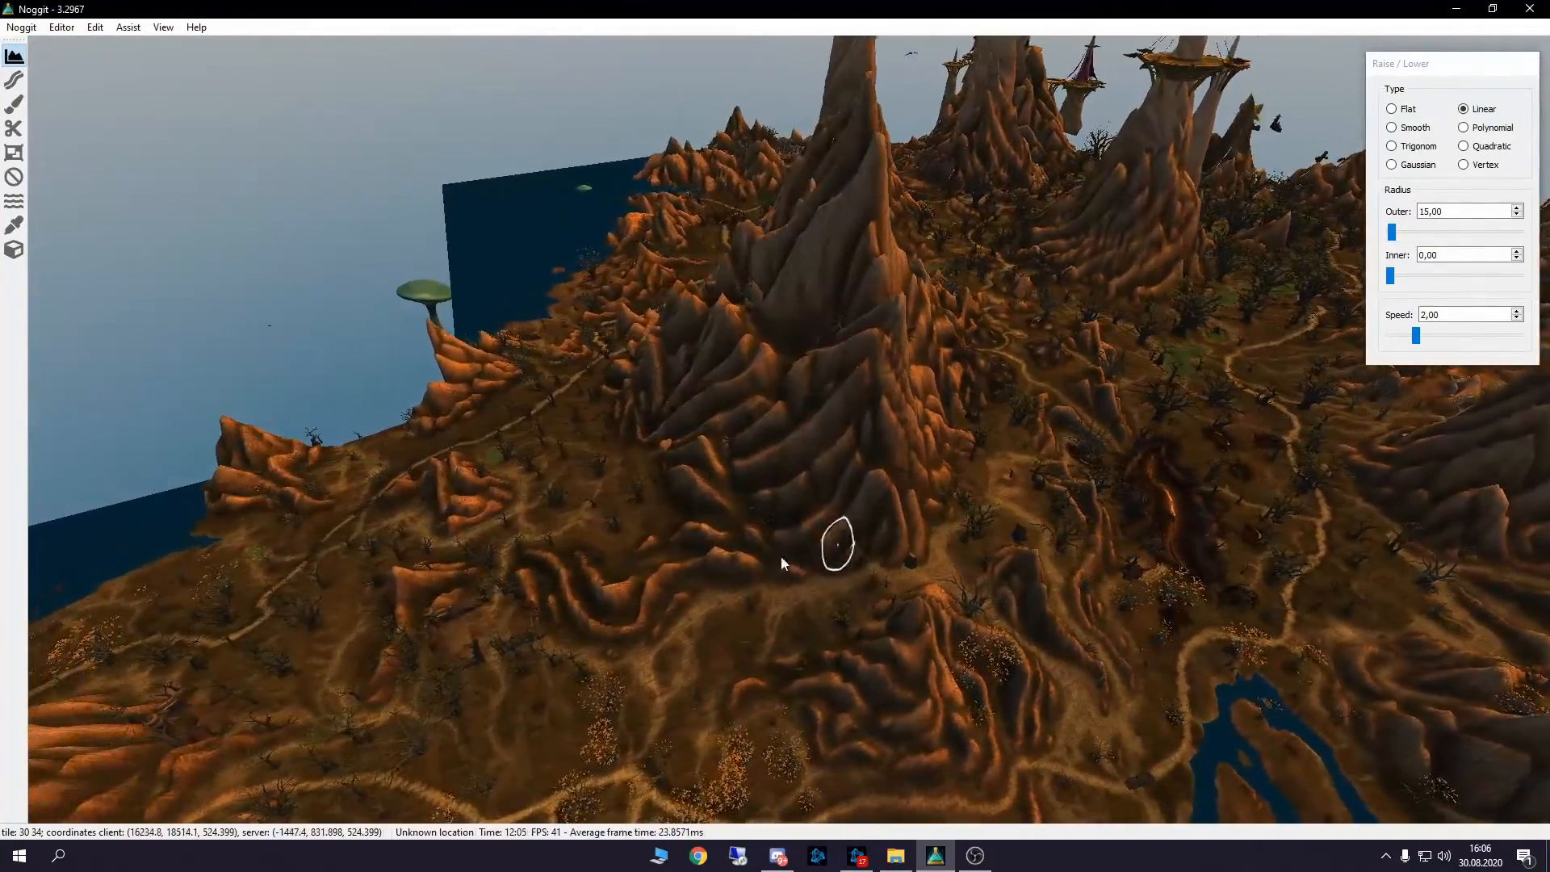
pyautogui.press('a')
pyautogui.moveTo(697, 580); pyautogui.dragTo(966, 620, button='right')
pyautogui.moveTo(744, 570); pyautogui.dragTo(1084, 609, button='right')
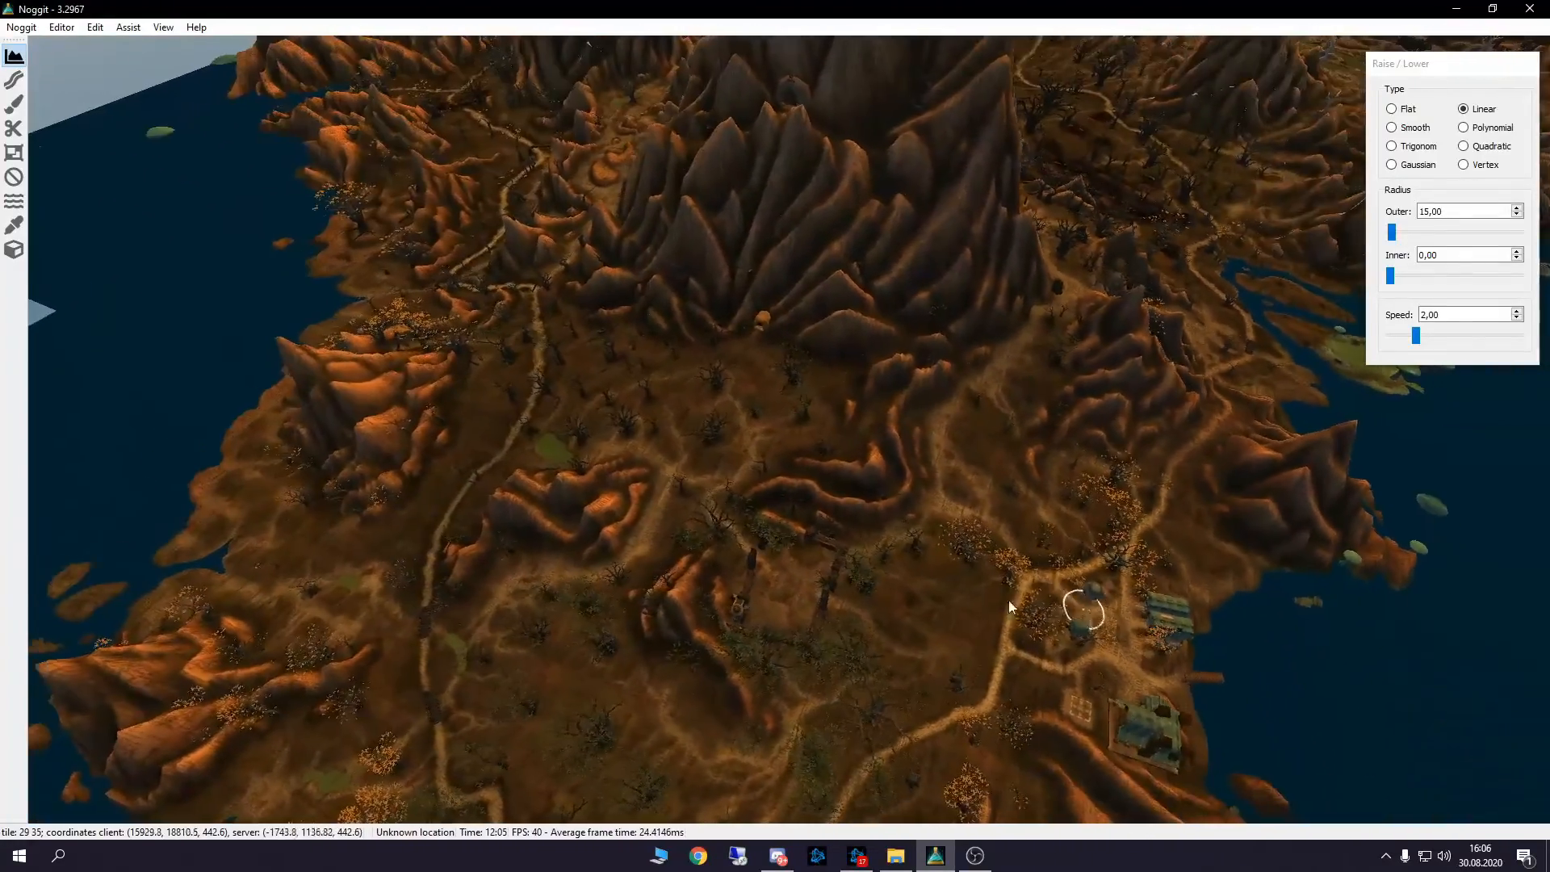
pyautogui.press('s')
pyautogui.moveTo(906, 598); pyautogui.dragTo(1022, 633, button='right')
pyautogui.moveTo(695, 561); pyautogui.dragTo(956, 601, button='right')
pyautogui.press('d')
# Show the red chunk lines and green tile border lines over the terrain.
pyautogui.press('F7')
pyautogui.press('F7')
pyautogui.press('F7')
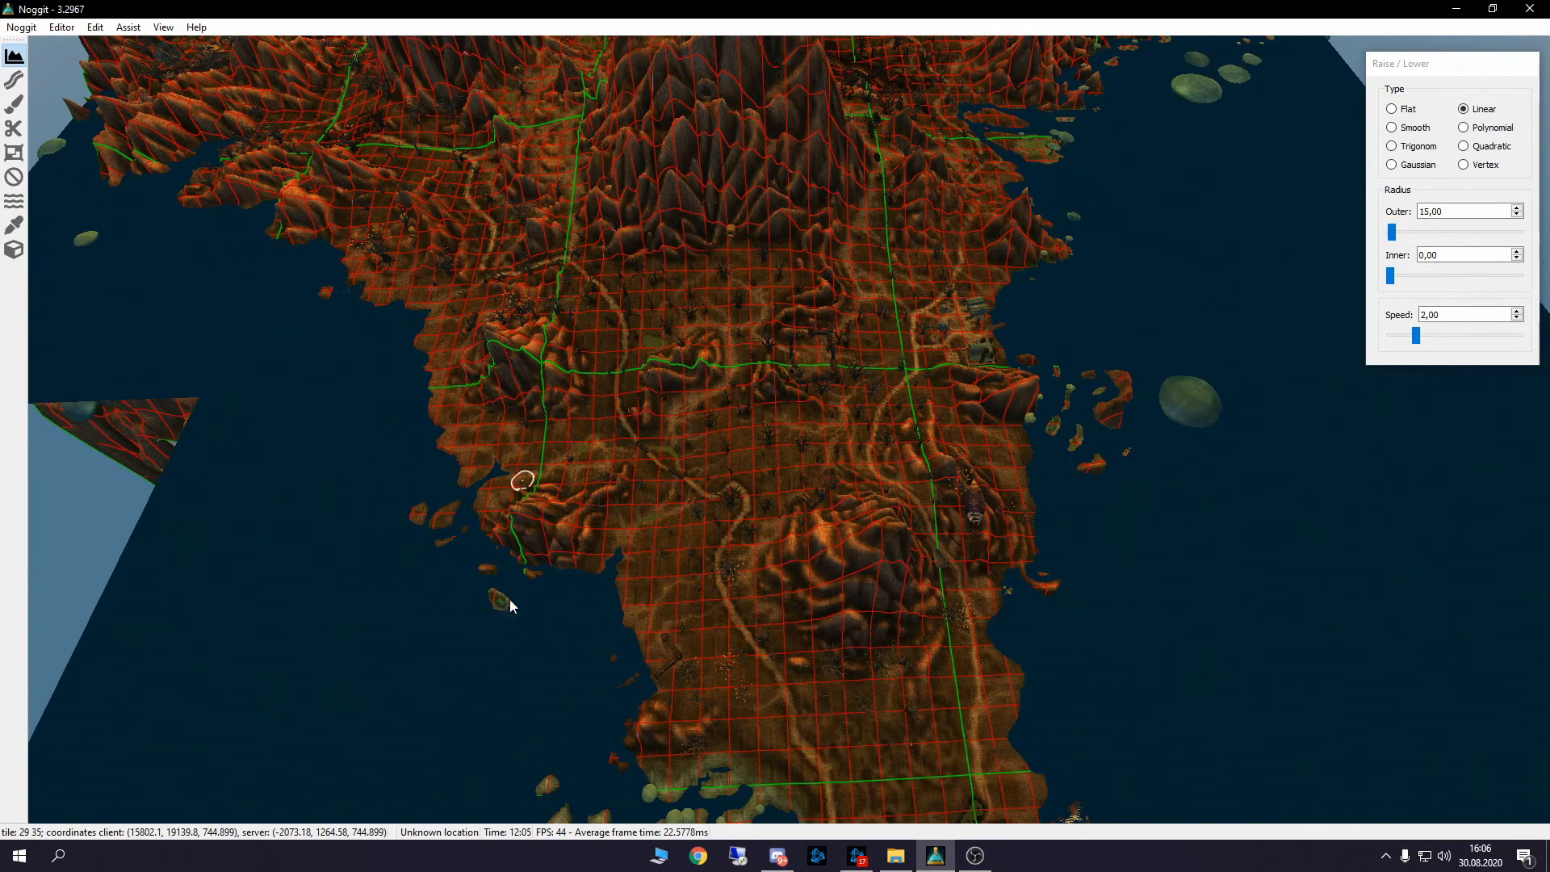
# Examine how the green tile borders divide the peninsula around tiles 29 35 and 28 35.
pyautogui.press('a')
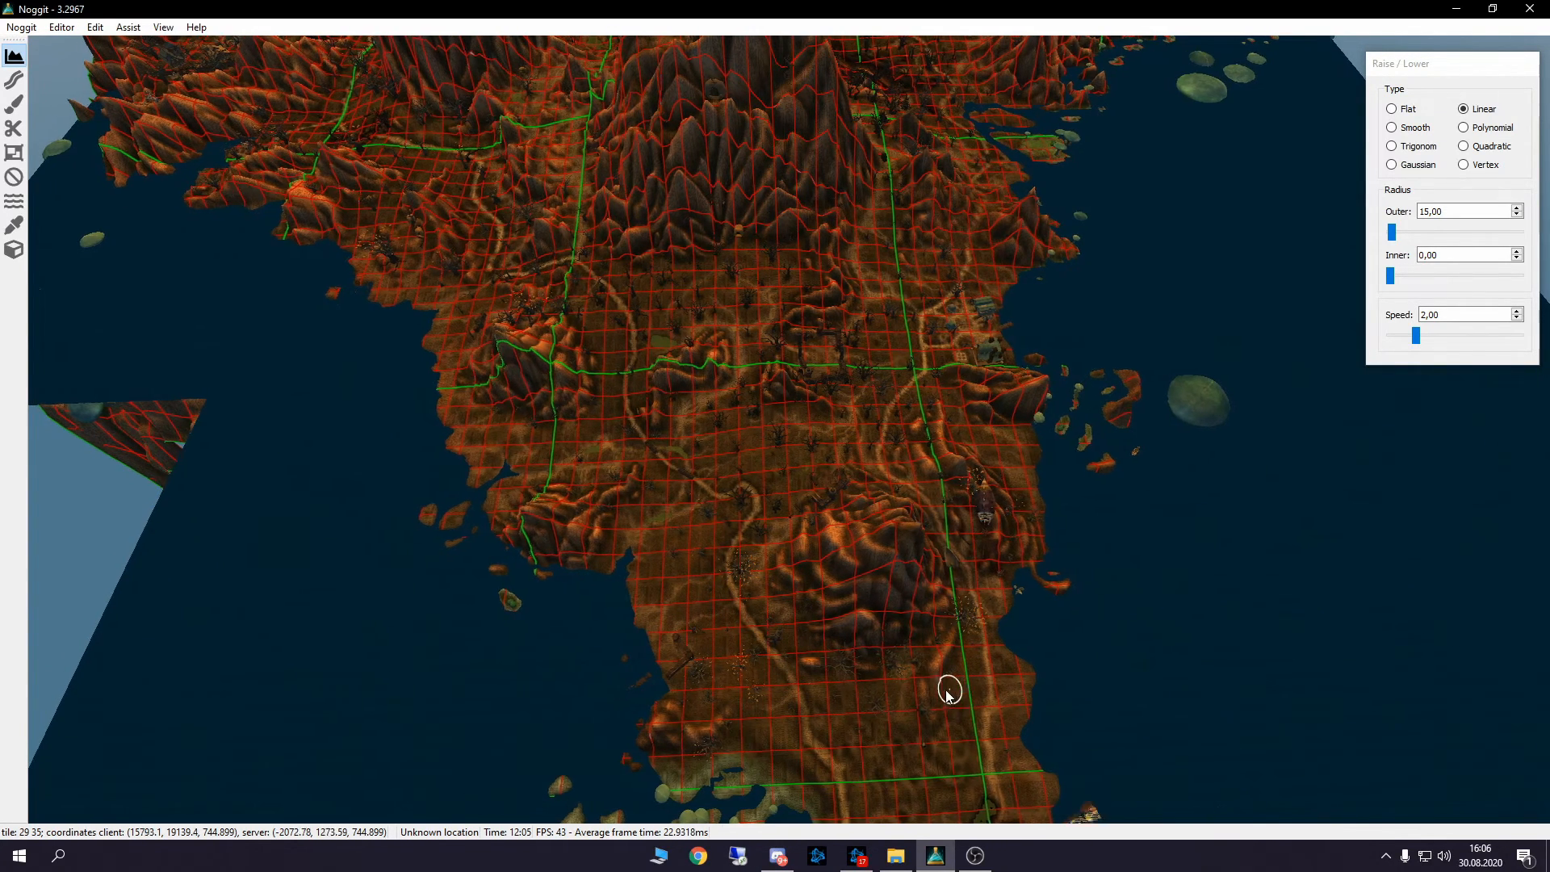
pyautogui.moveTo(947, 692); pyautogui.dragTo(956, 713, button='right')
pyautogui.moveTo(717, 625); pyautogui.dragTo(927, 622, button='right')
pyautogui.press('a')
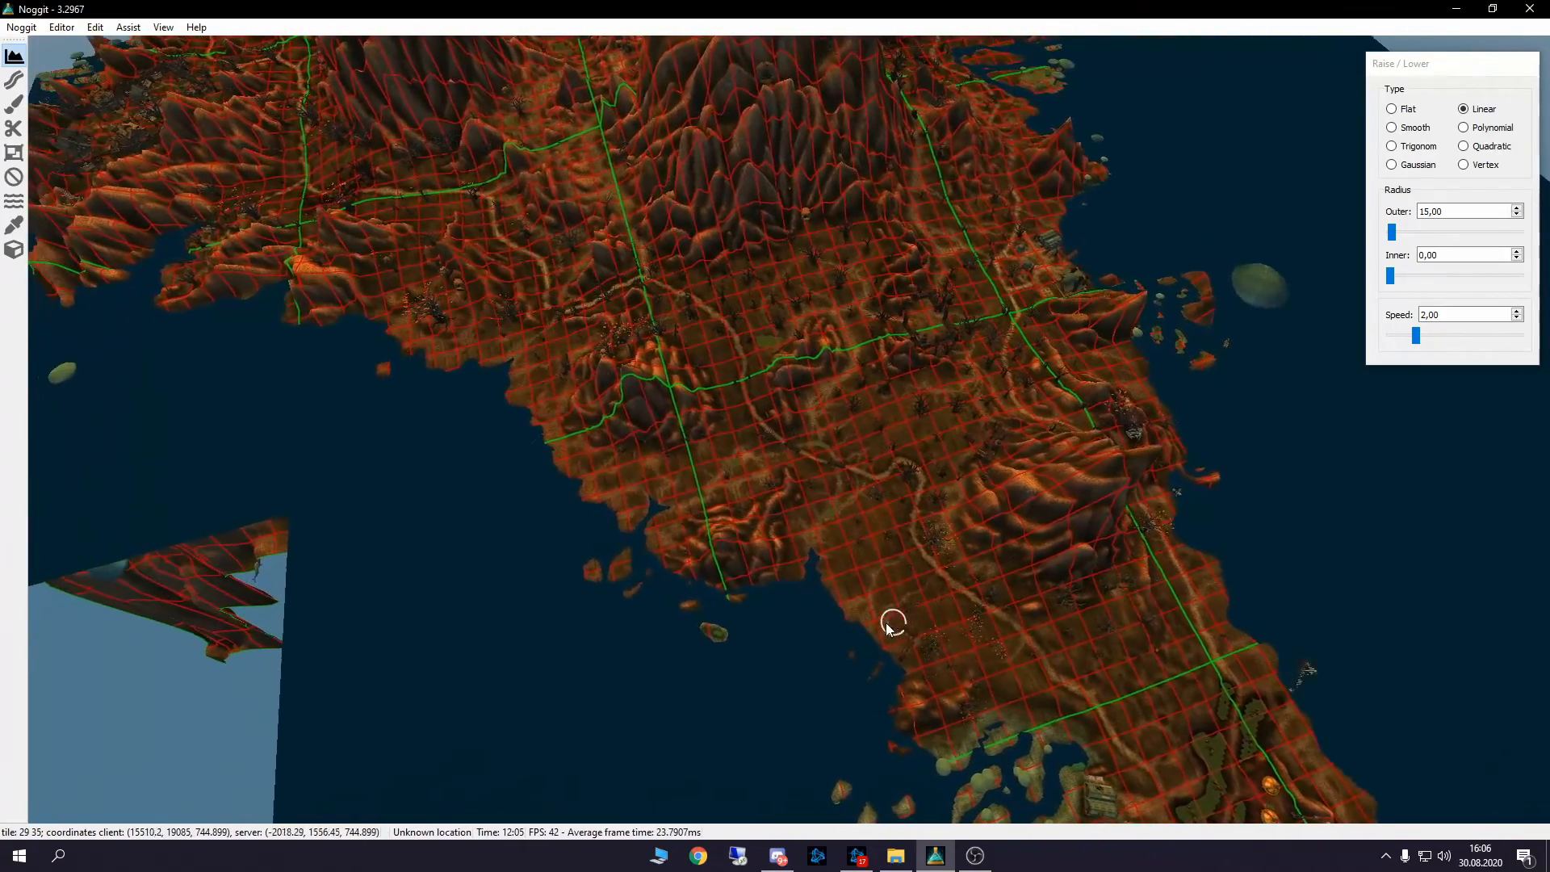
pyautogui.moveTo(642, 656); pyautogui.dragTo(687, 685, button='right')
pyautogui.press('a')
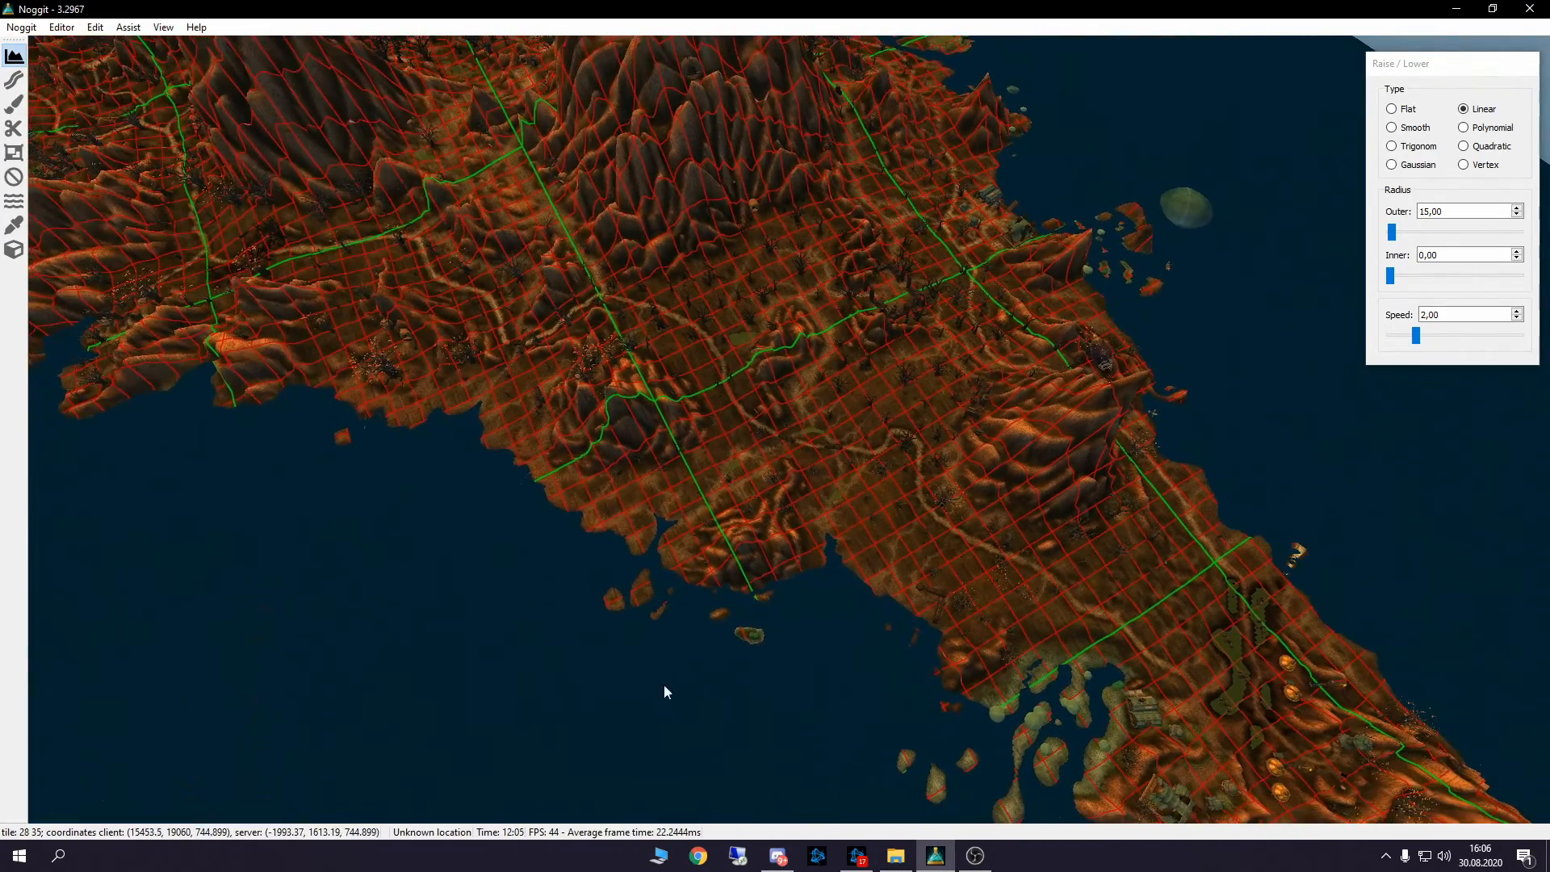
pyautogui.moveTo(872, 510); pyautogui.dragTo(915, 199, button='right')
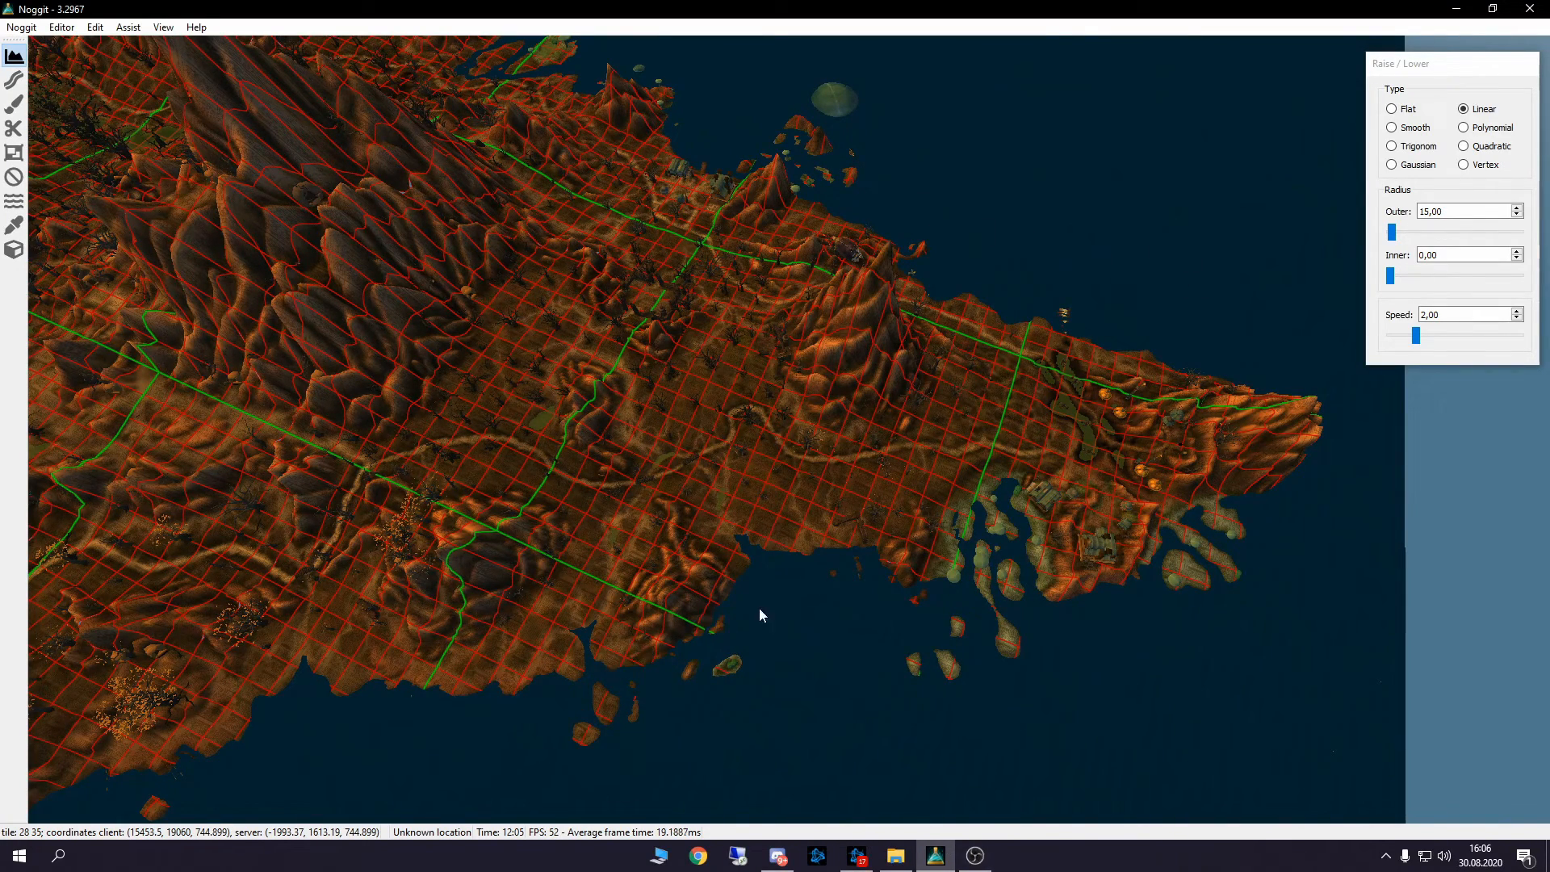
pyautogui.moveTo(759, 608); pyautogui.dragTo(468, 662, button='right')
pyautogui.press('a')
pyautogui.press('s')
pyautogui.moveTo(872, 560); pyautogui.dragTo(608, 574, button='right')
pyautogui.press('w')
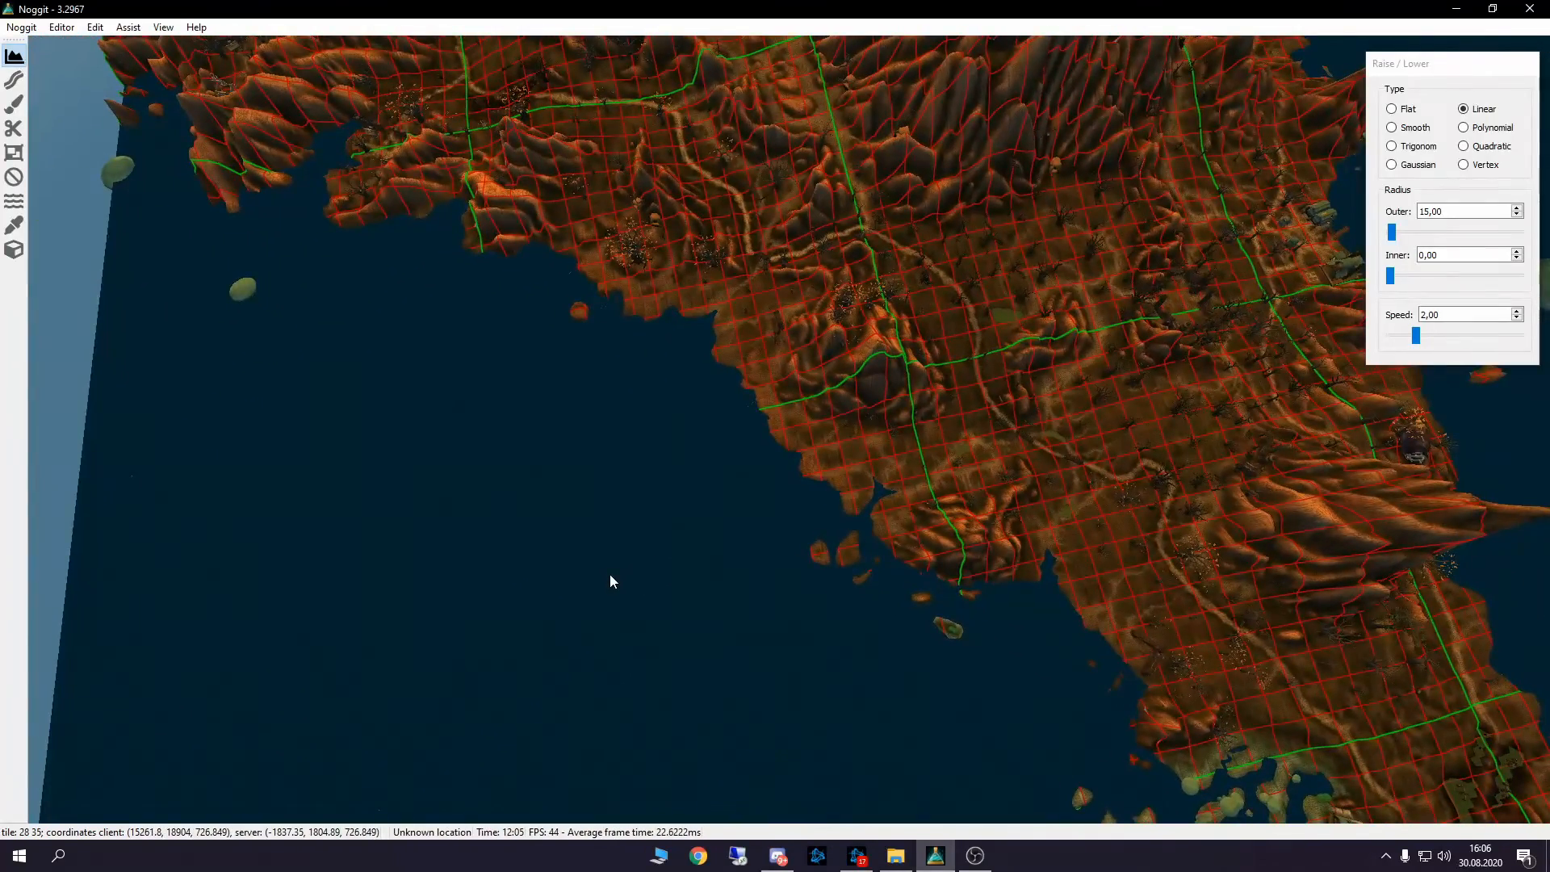
# Switch the terrain to the flat top-down view with the Texturing tool active, centred on the coast in tile 28 35.
pyautogui.press('u')
pyautogui.press('w')
pyautogui.press('e')
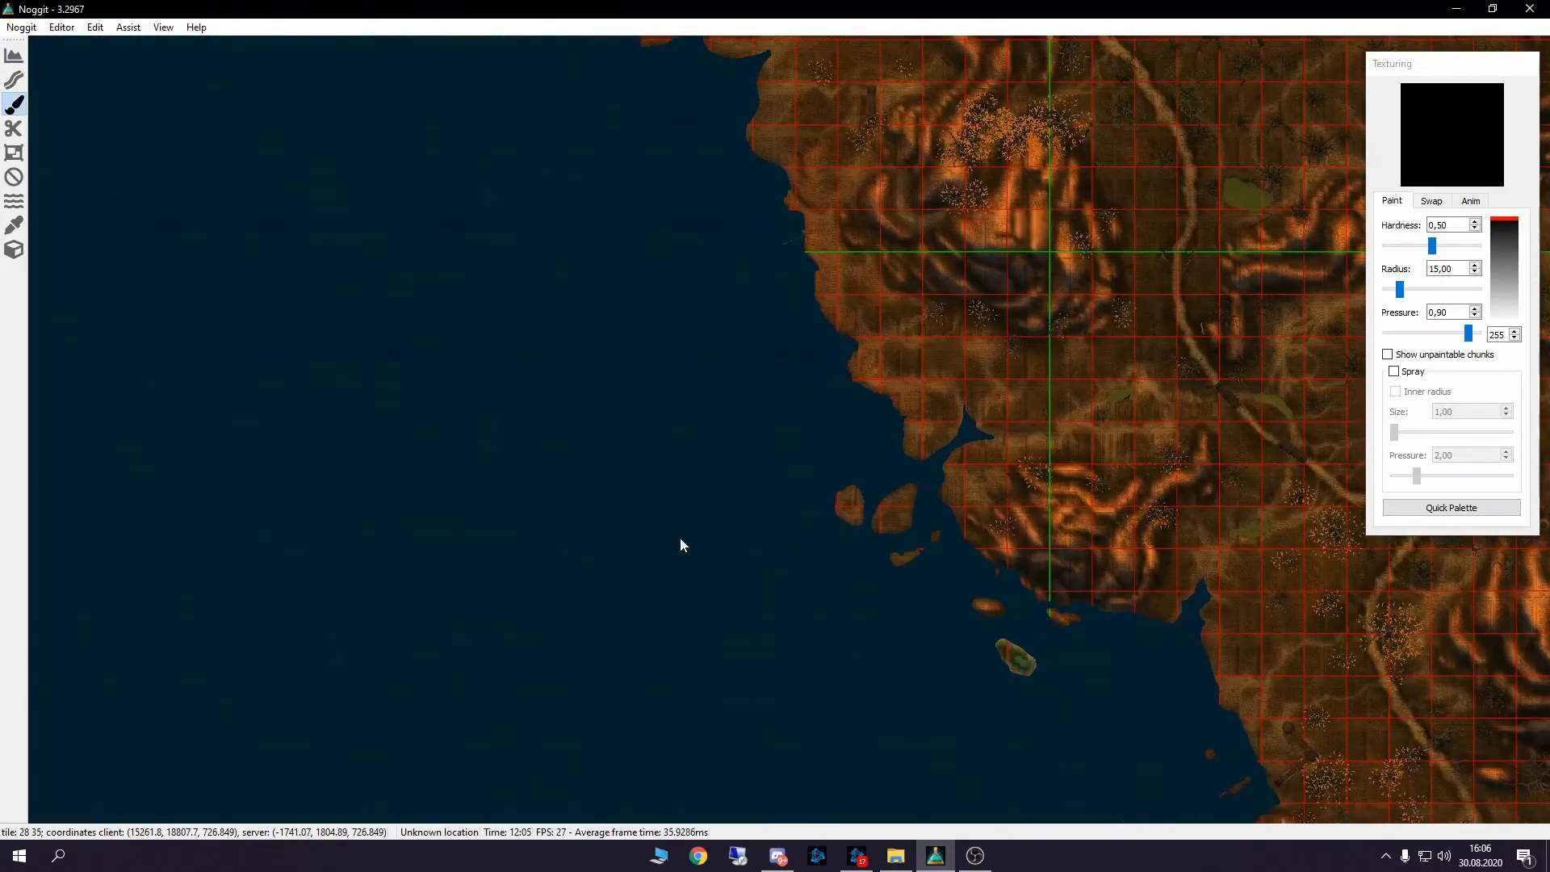
pyautogui.press('d')
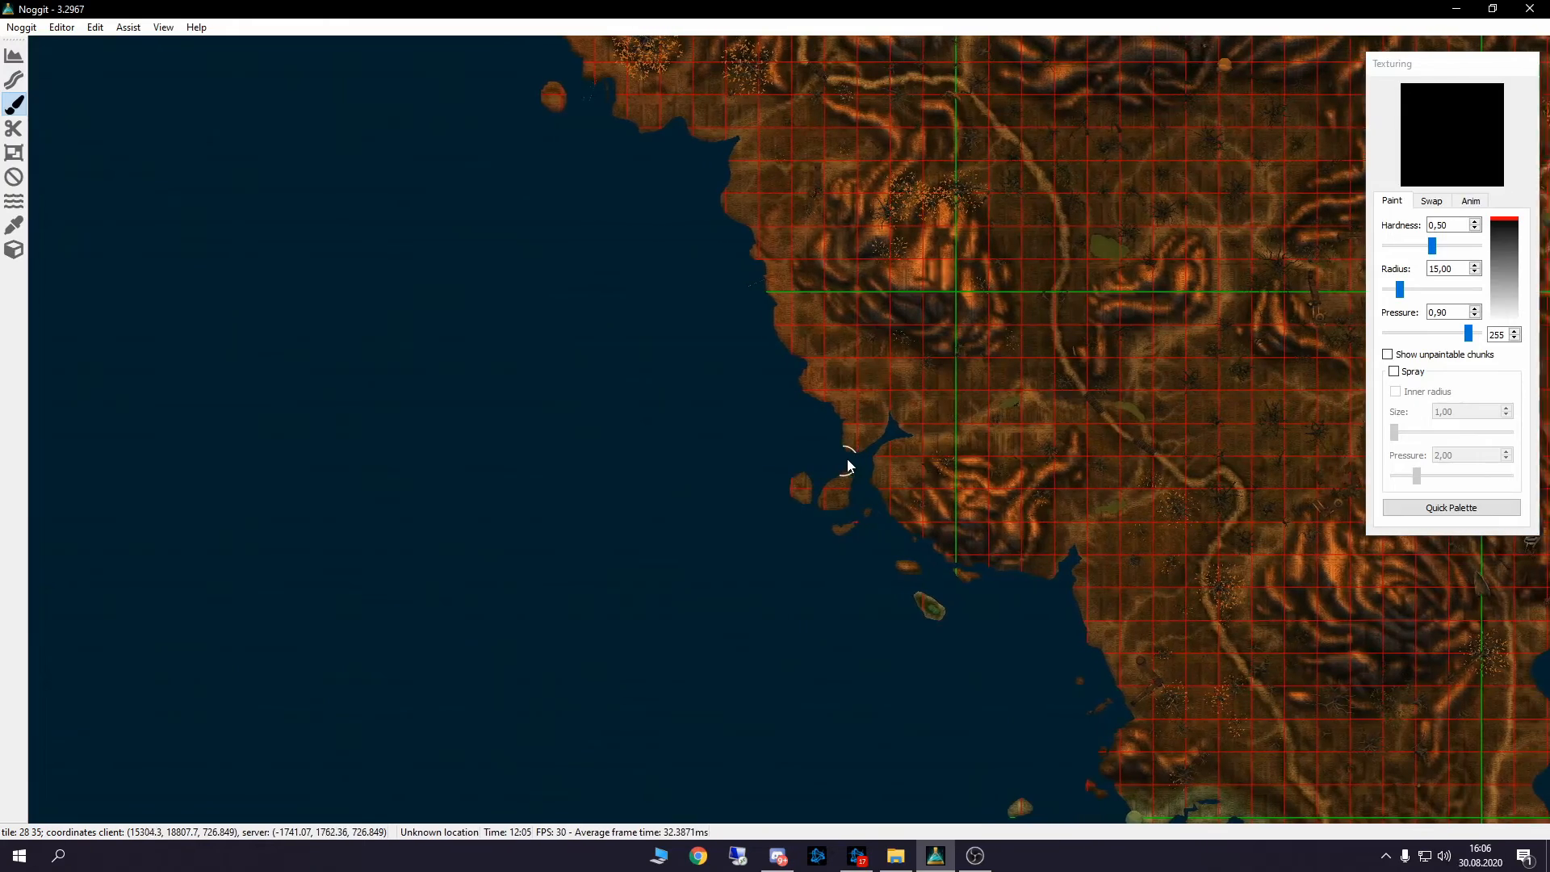
pyautogui.press('d')
# Compare the perspective view with the flat top-down view of tile 28 35 by alternating between them.
pyautogui.press('u')
pyautogui.press('1')
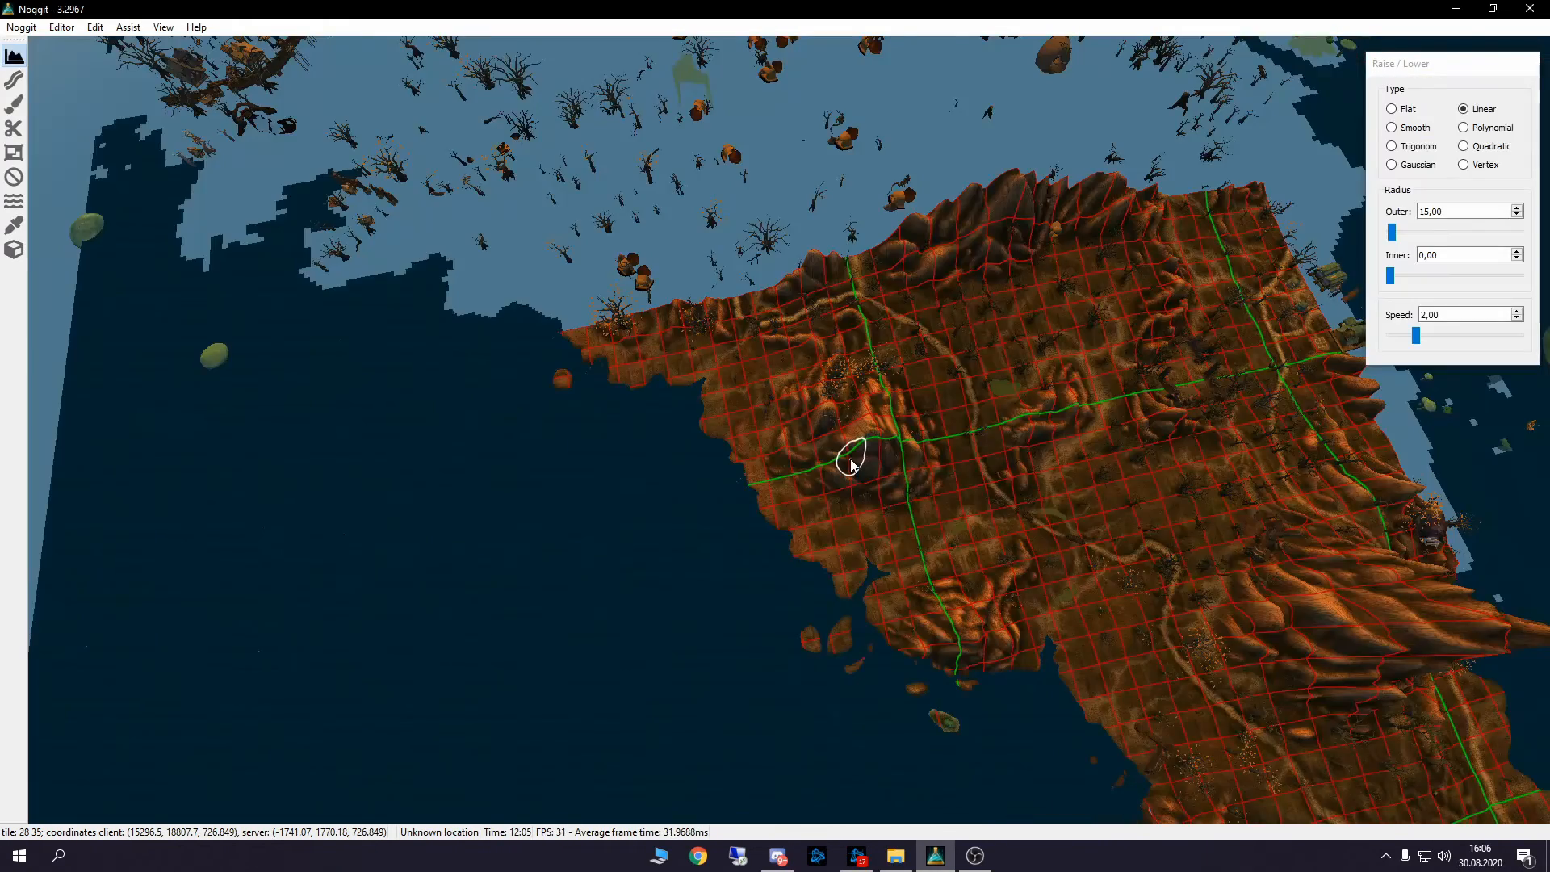
pyautogui.press('u')
pyautogui.press('3')
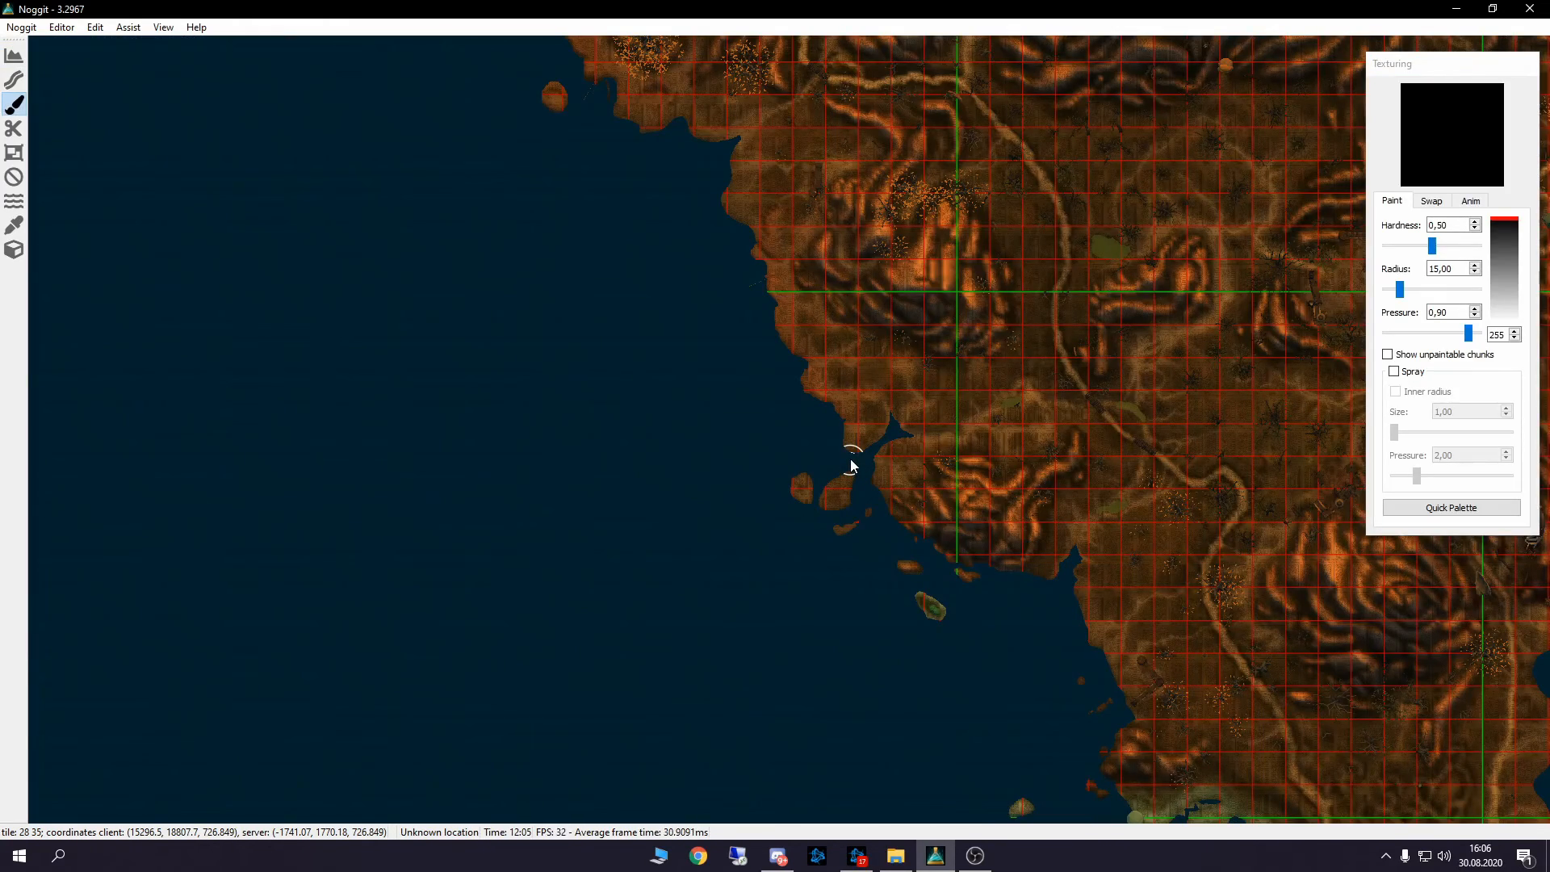
pyautogui.press('u')
pyautogui.press('1')
pyautogui.press('u')
pyautogui.press('3')
pyautogui.press('u')
pyautogui.press('1')
pyautogui.press('u')
pyautogui.press('3')
pyautogui.press('u')
pyautogui.press('1')
pyautogui.press('u')
pyautogui.press('3')
# Find the peninsula's western coastal tile and note its coordinates, 28 35, in a new Windows Editor text document.
pyautogui.press('a')
pyautogui.press('w')
pyautogui.press('d')
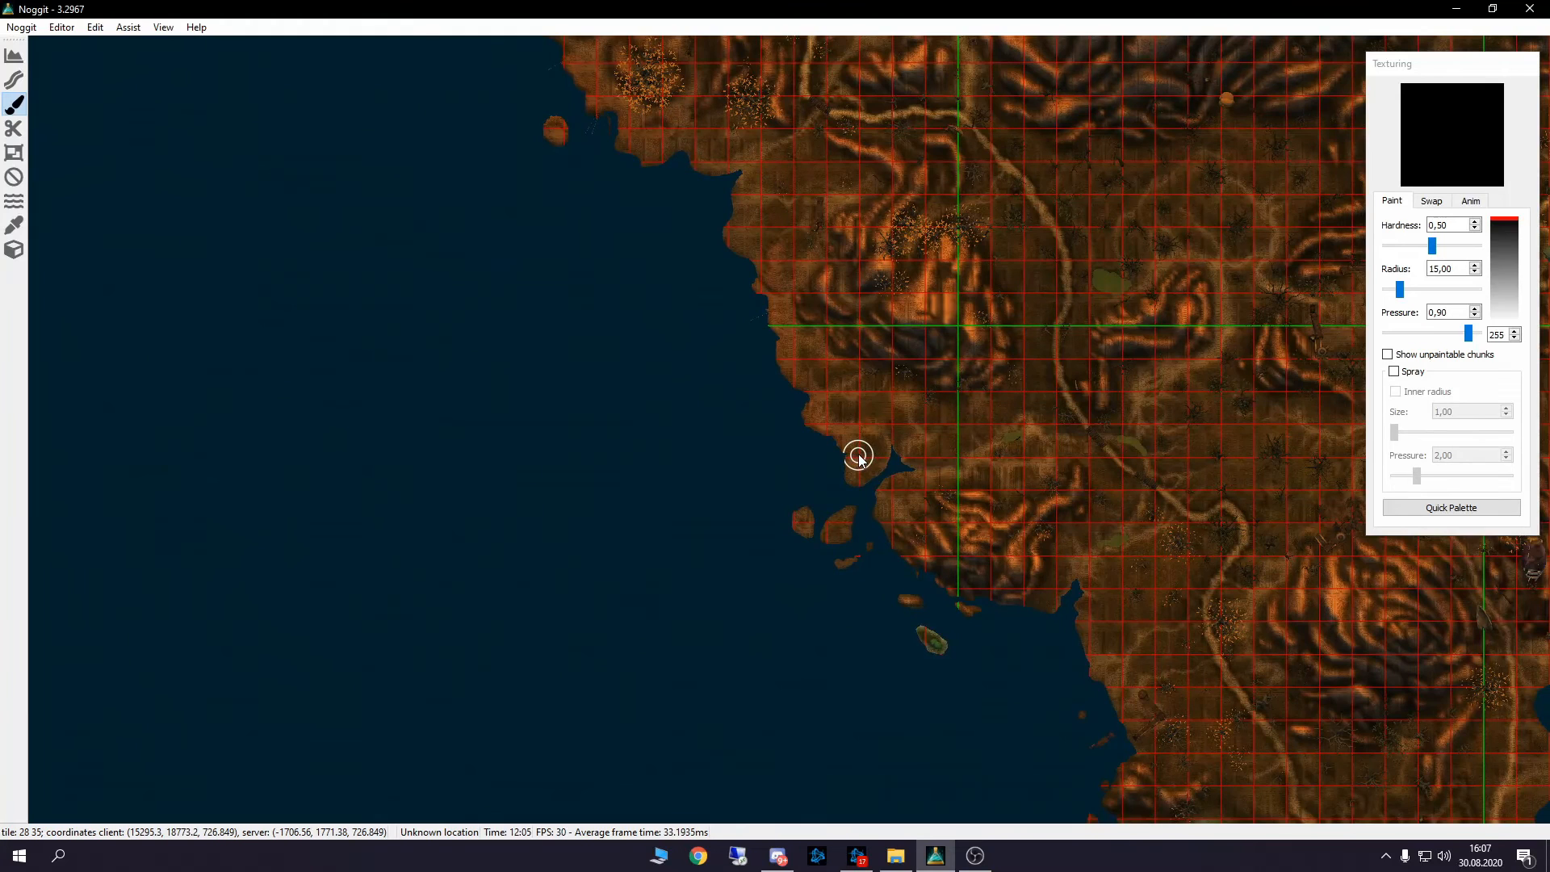
pyautogui.press('s')
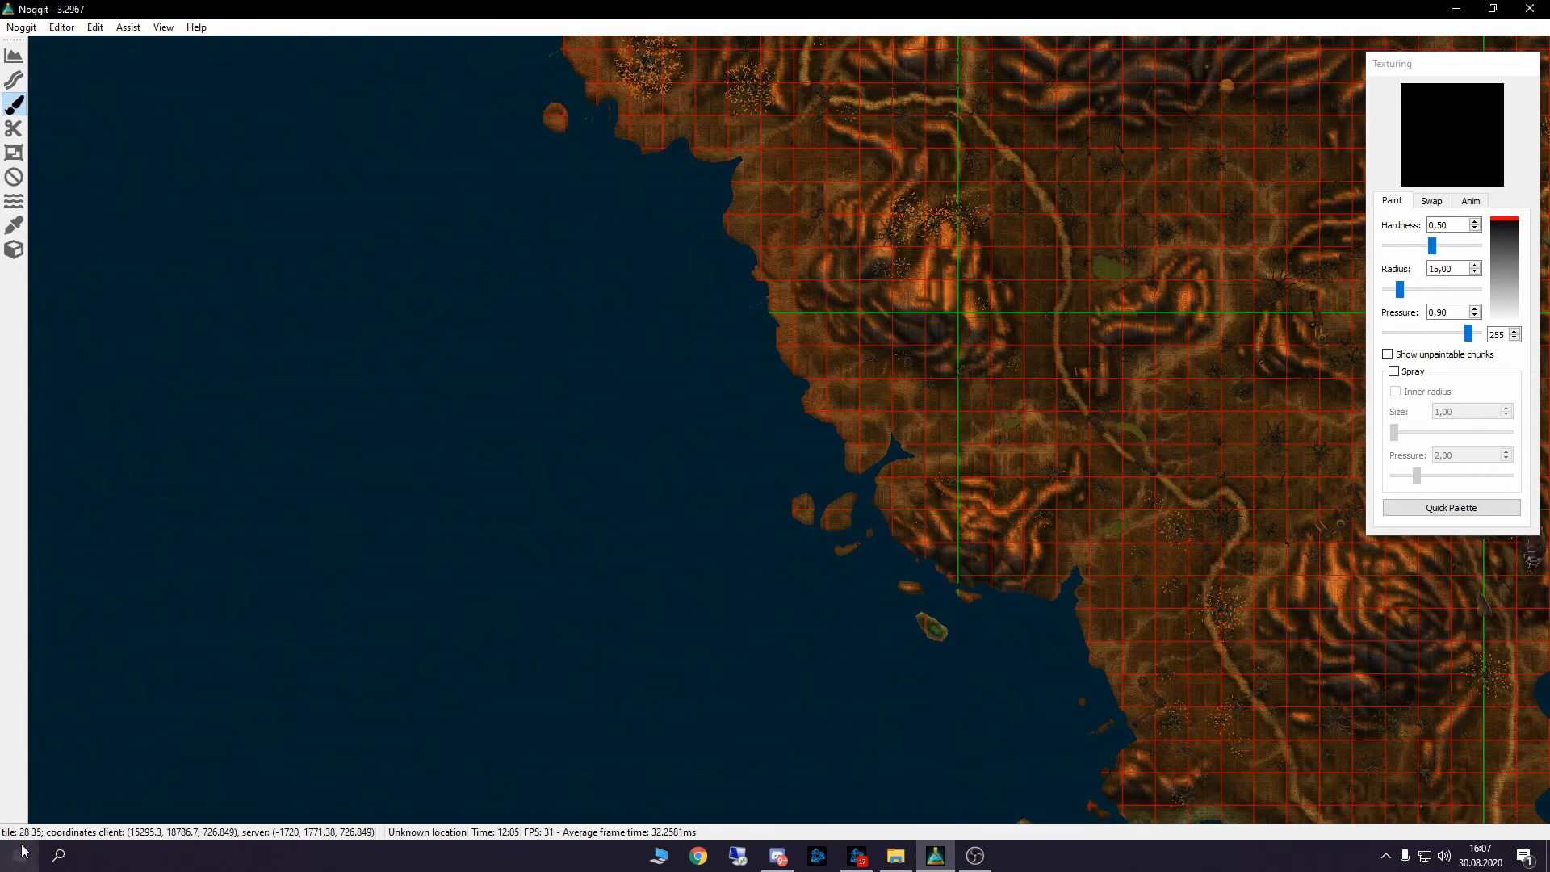
pyautogui.press('d')
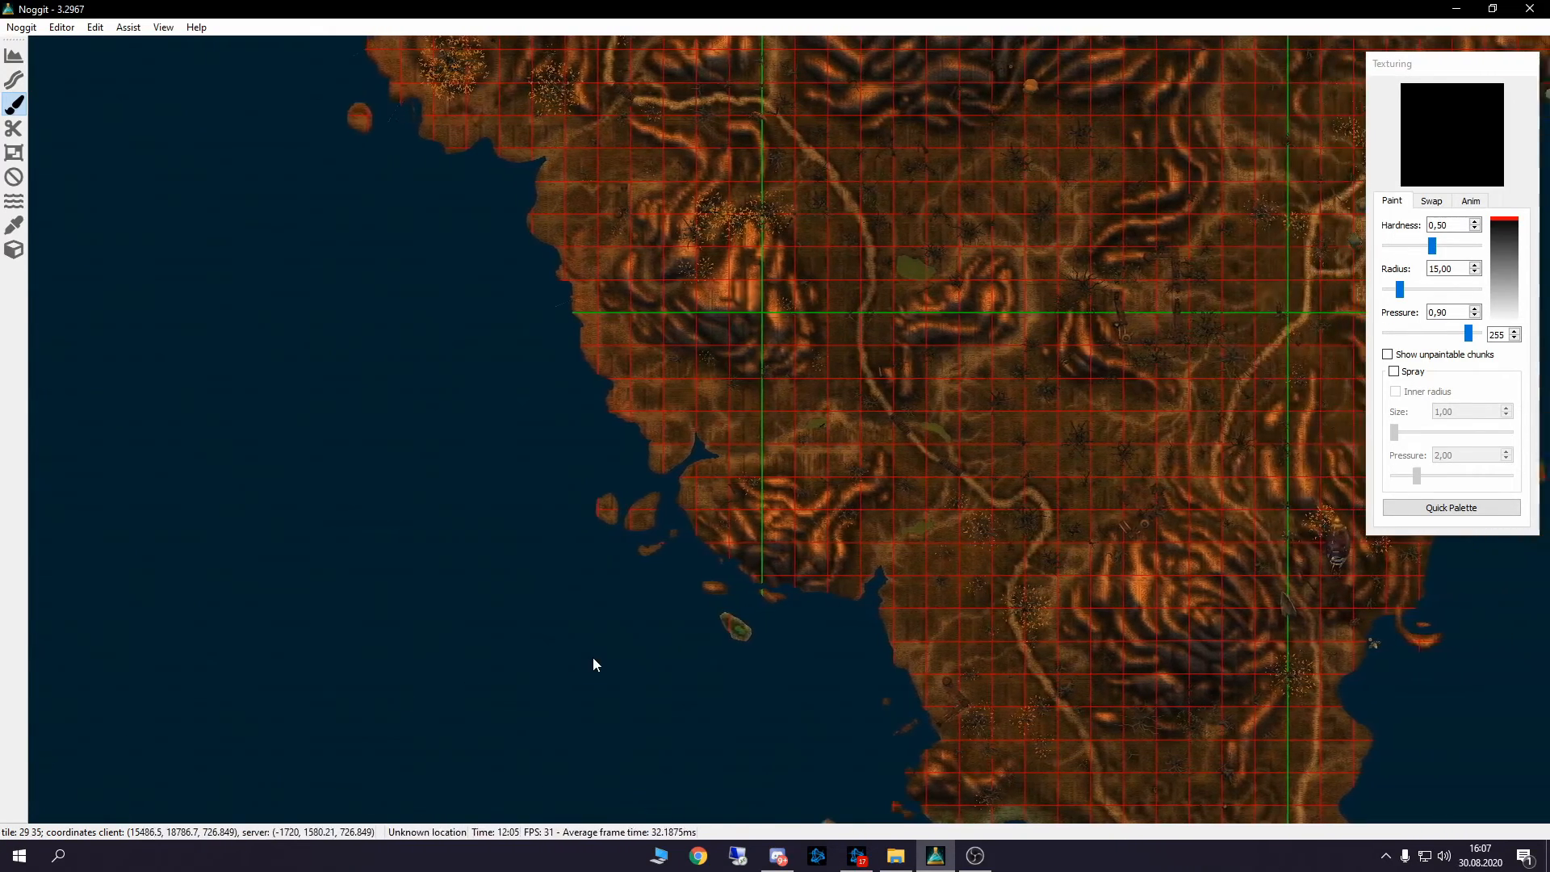
pyautogui.press('a')
pyautogui.press('a')
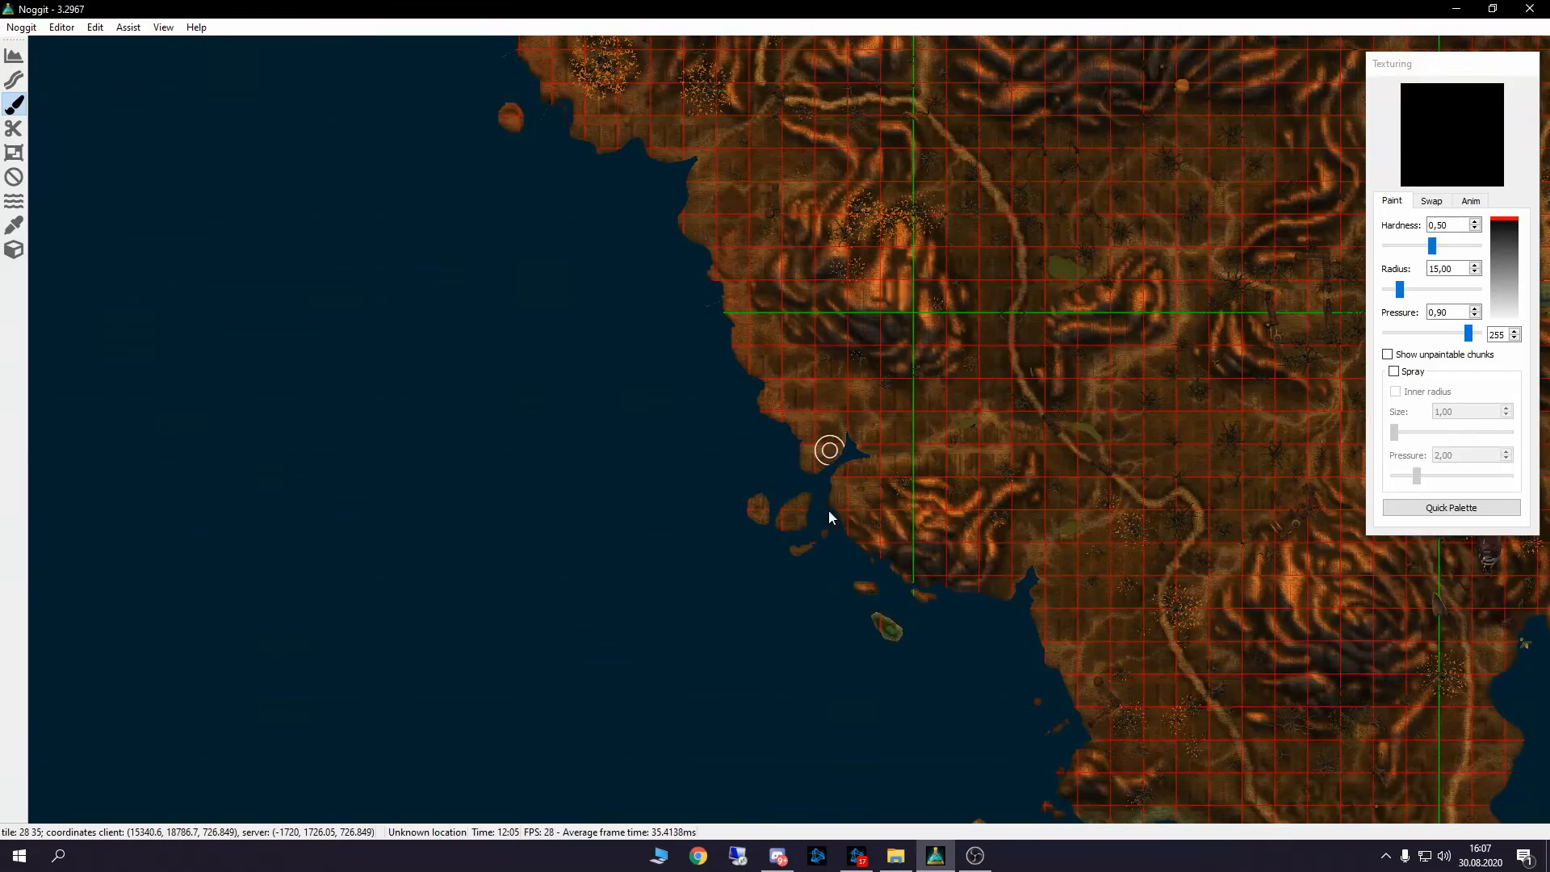
pyautogui.click(18, 856)
pyautogui.write('edit')
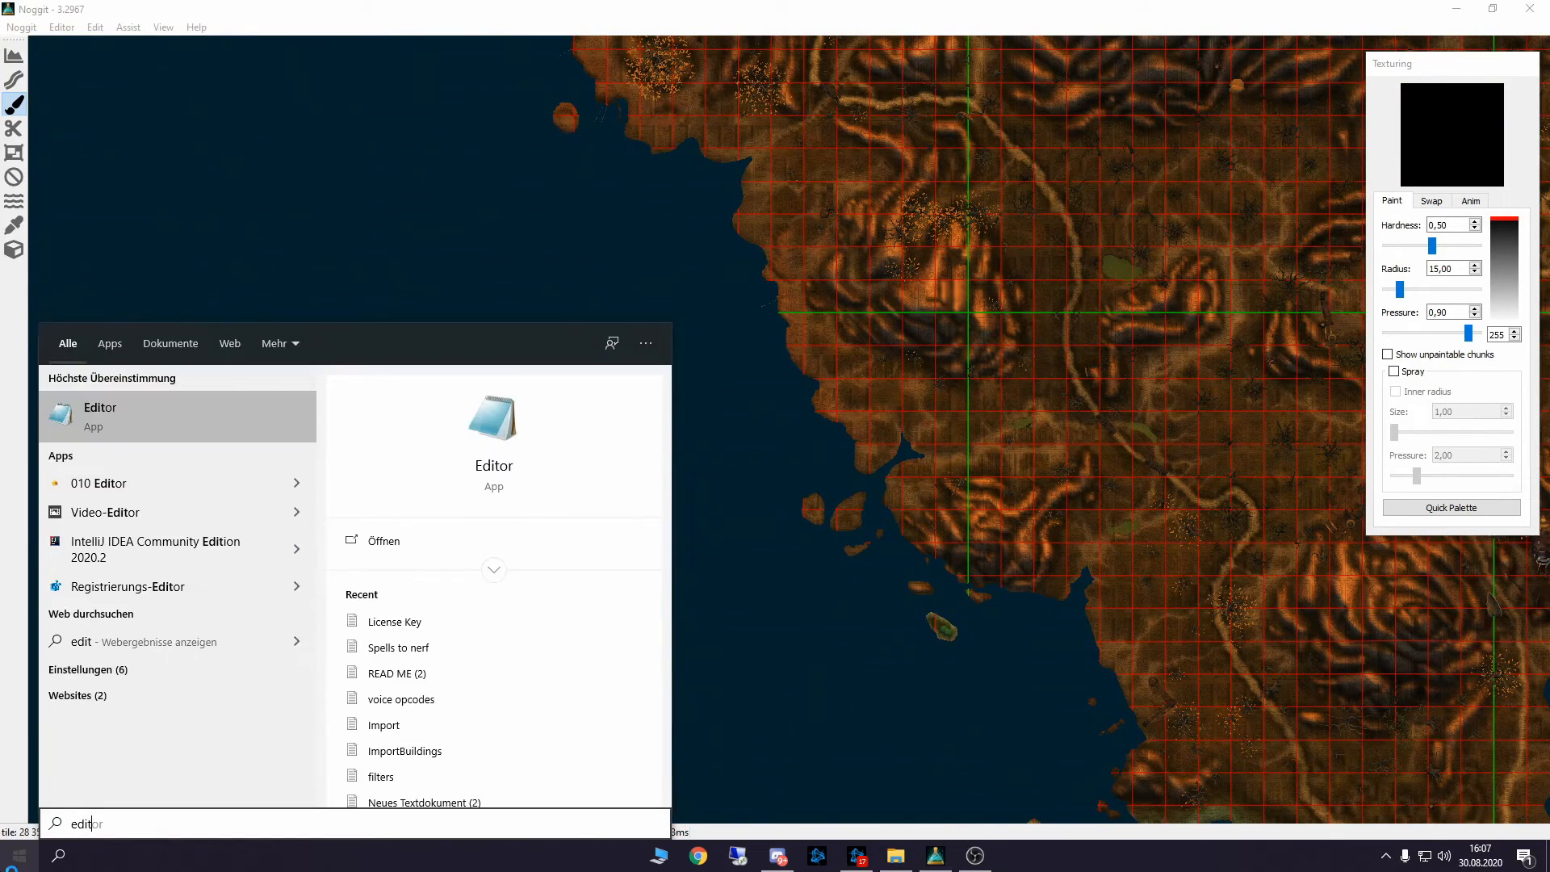
pyautogui.press('Return')
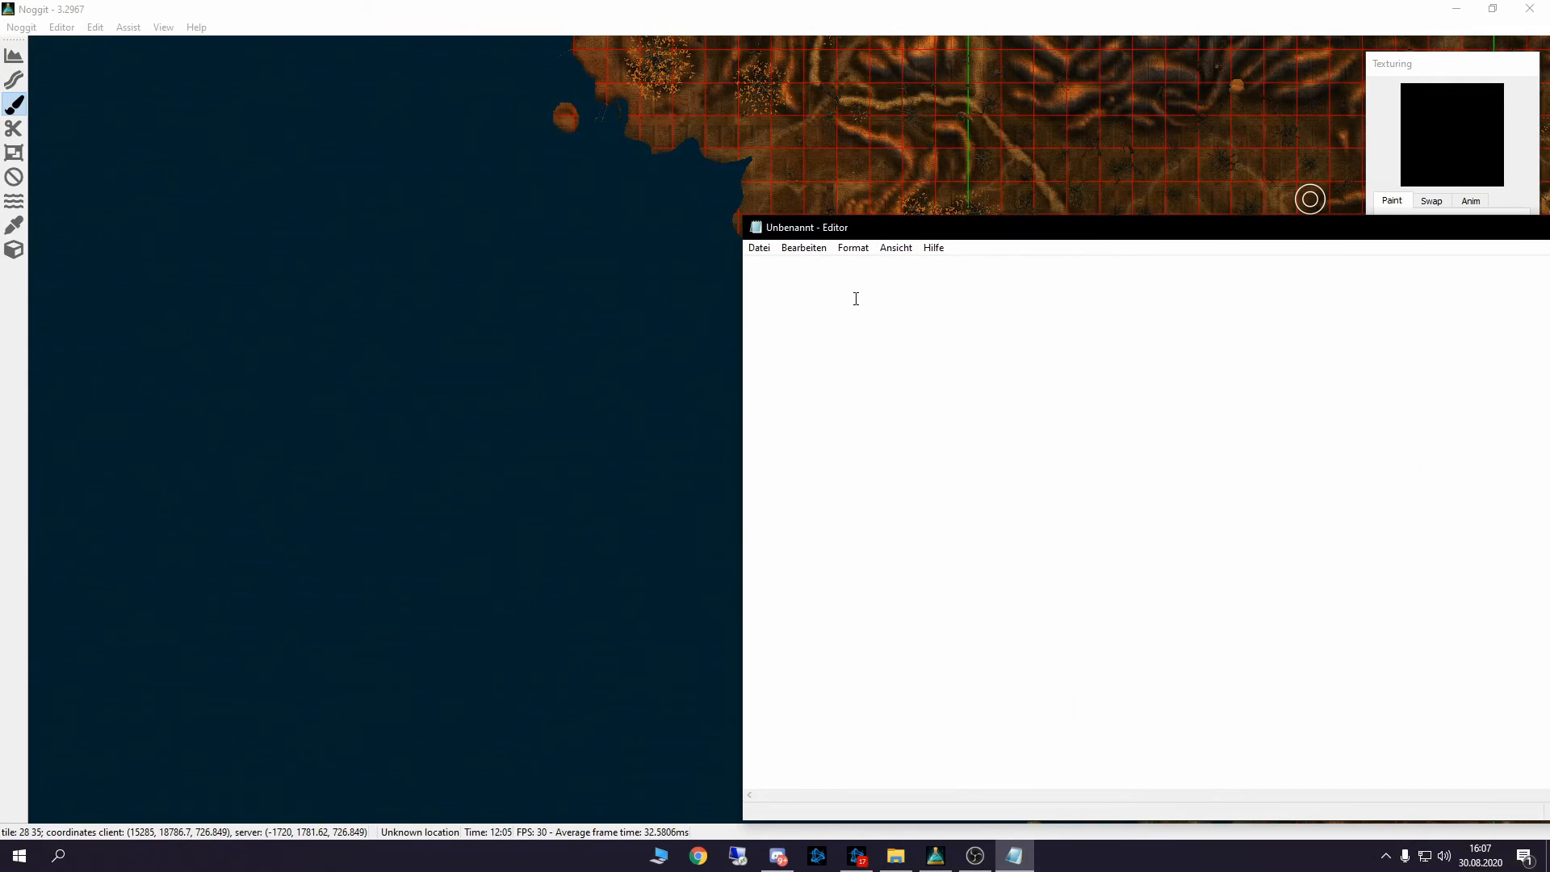
pyautogui.write('28 35')
pyautogui.click(885, 212)
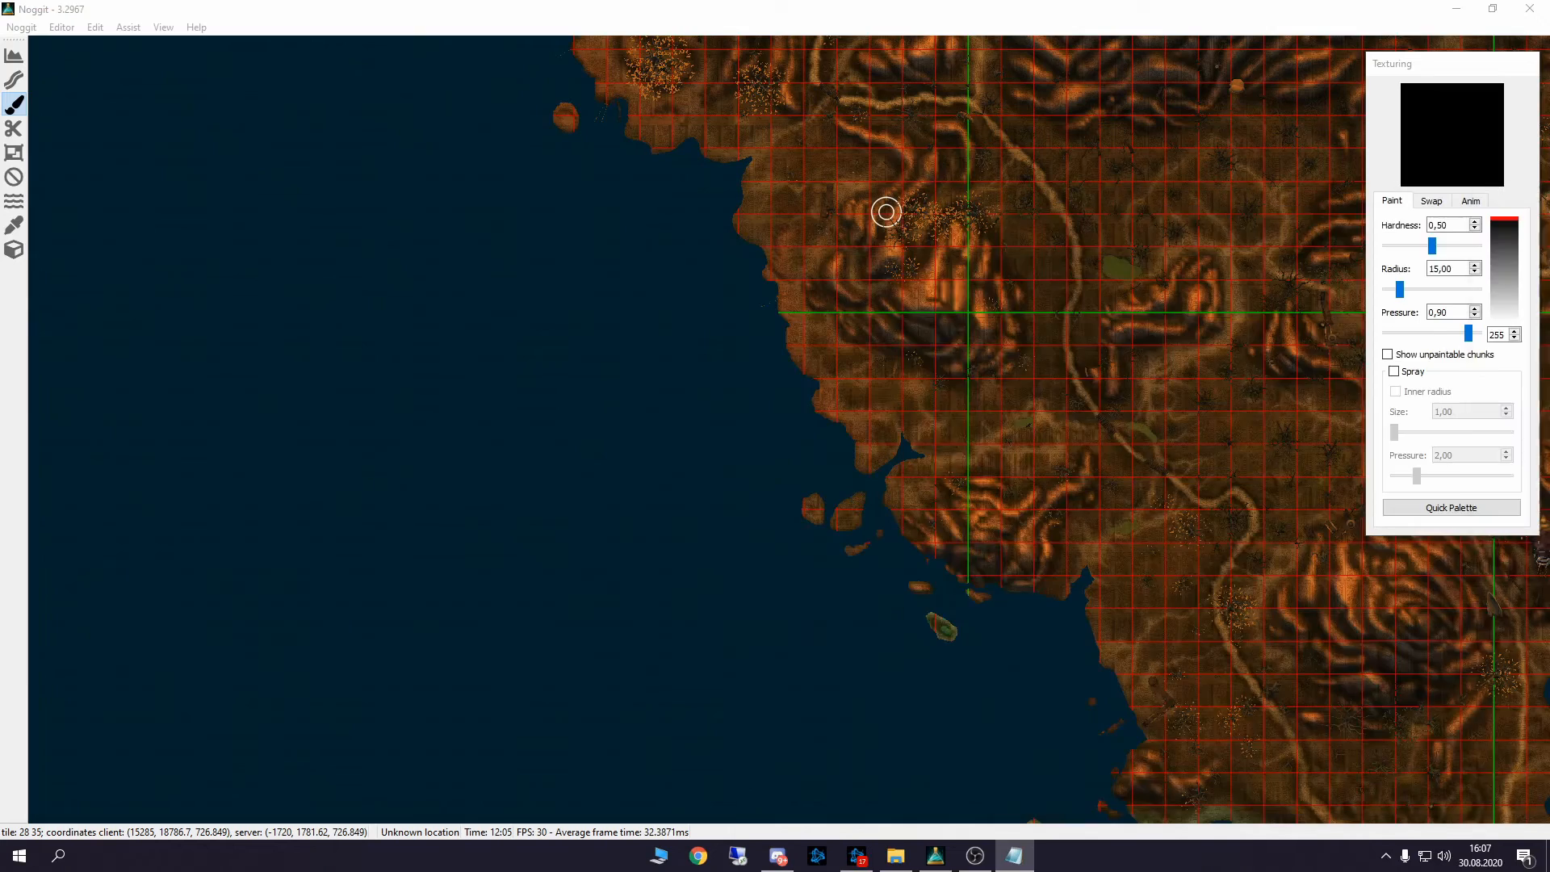
# Locate the neighbouring tiles 29 35 and 30 35 in Noggit, returning to the text document for each one.
pyautogui.click(905, 18)
pyautogui.press('d')
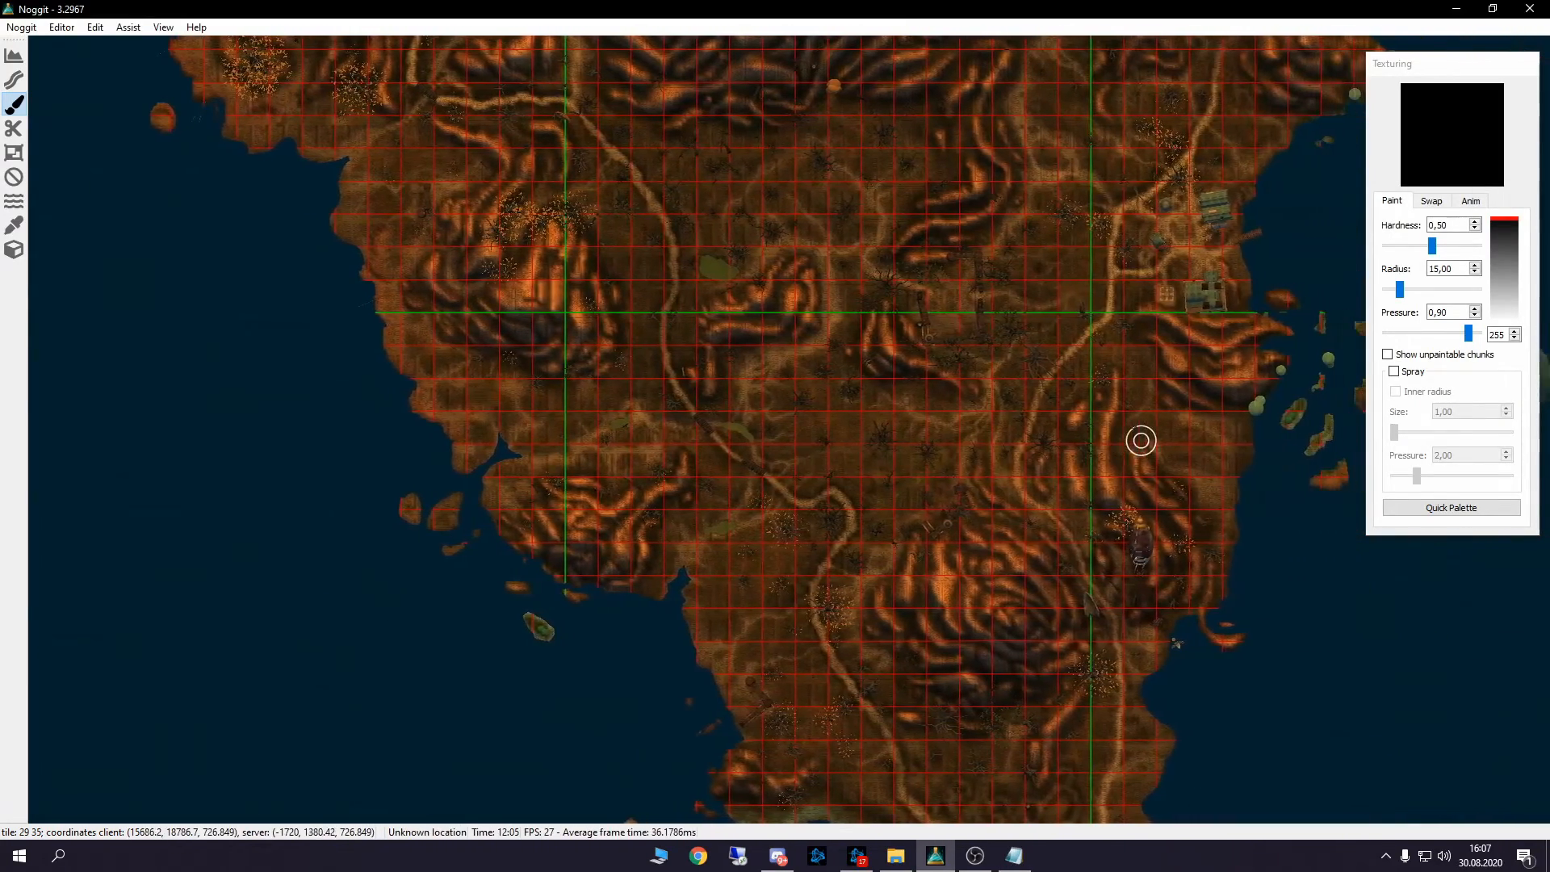
pyautogui.hotkey('alt', 'Tab')
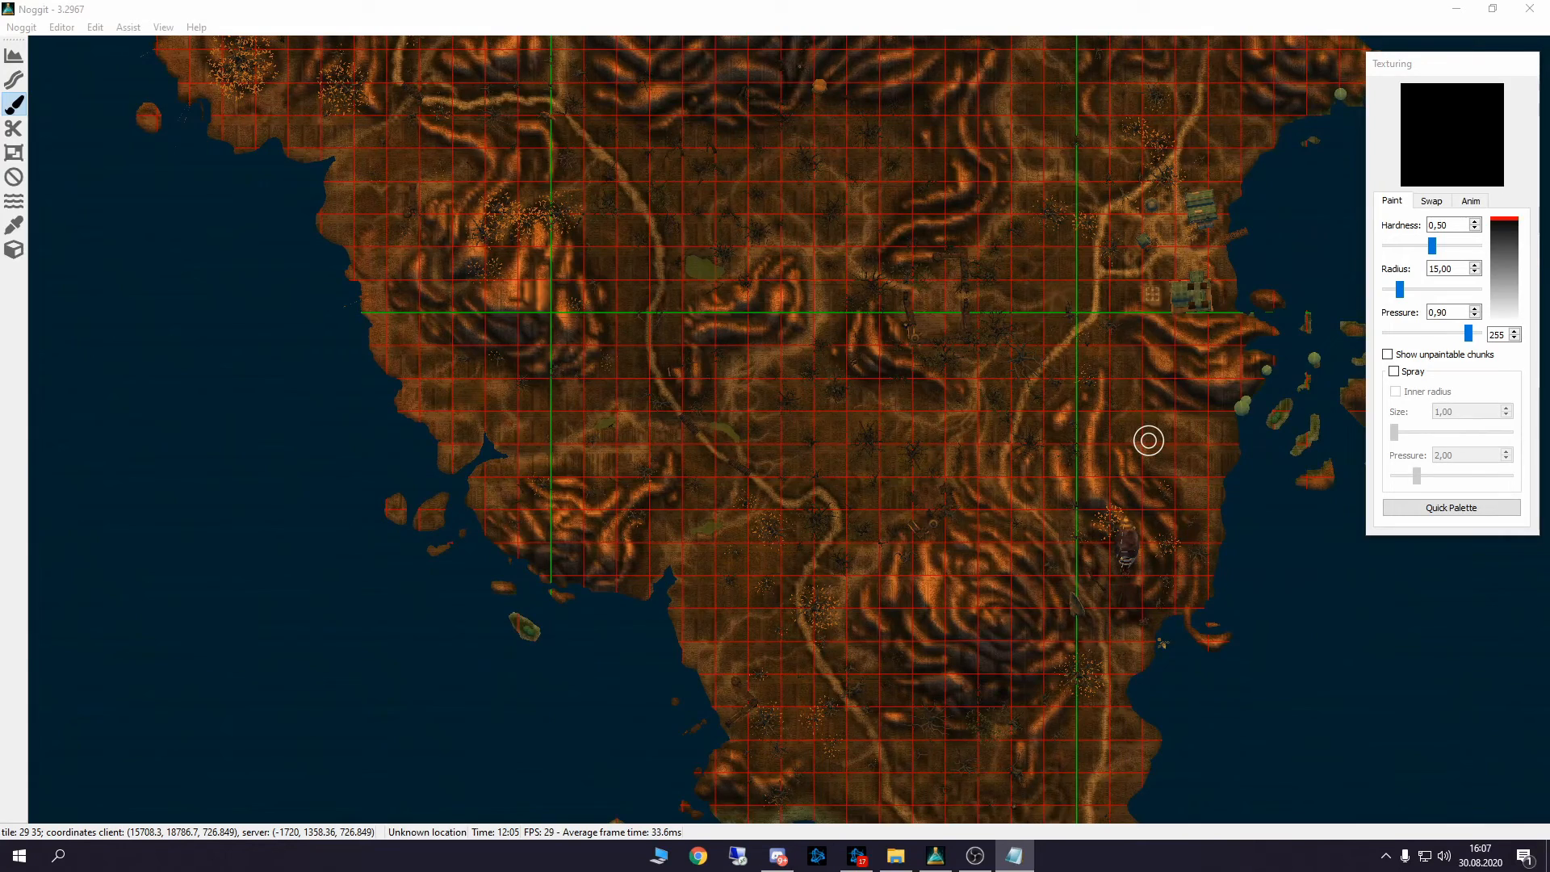
pyautogui.click(1039, 344)
pyautogui.press('d')
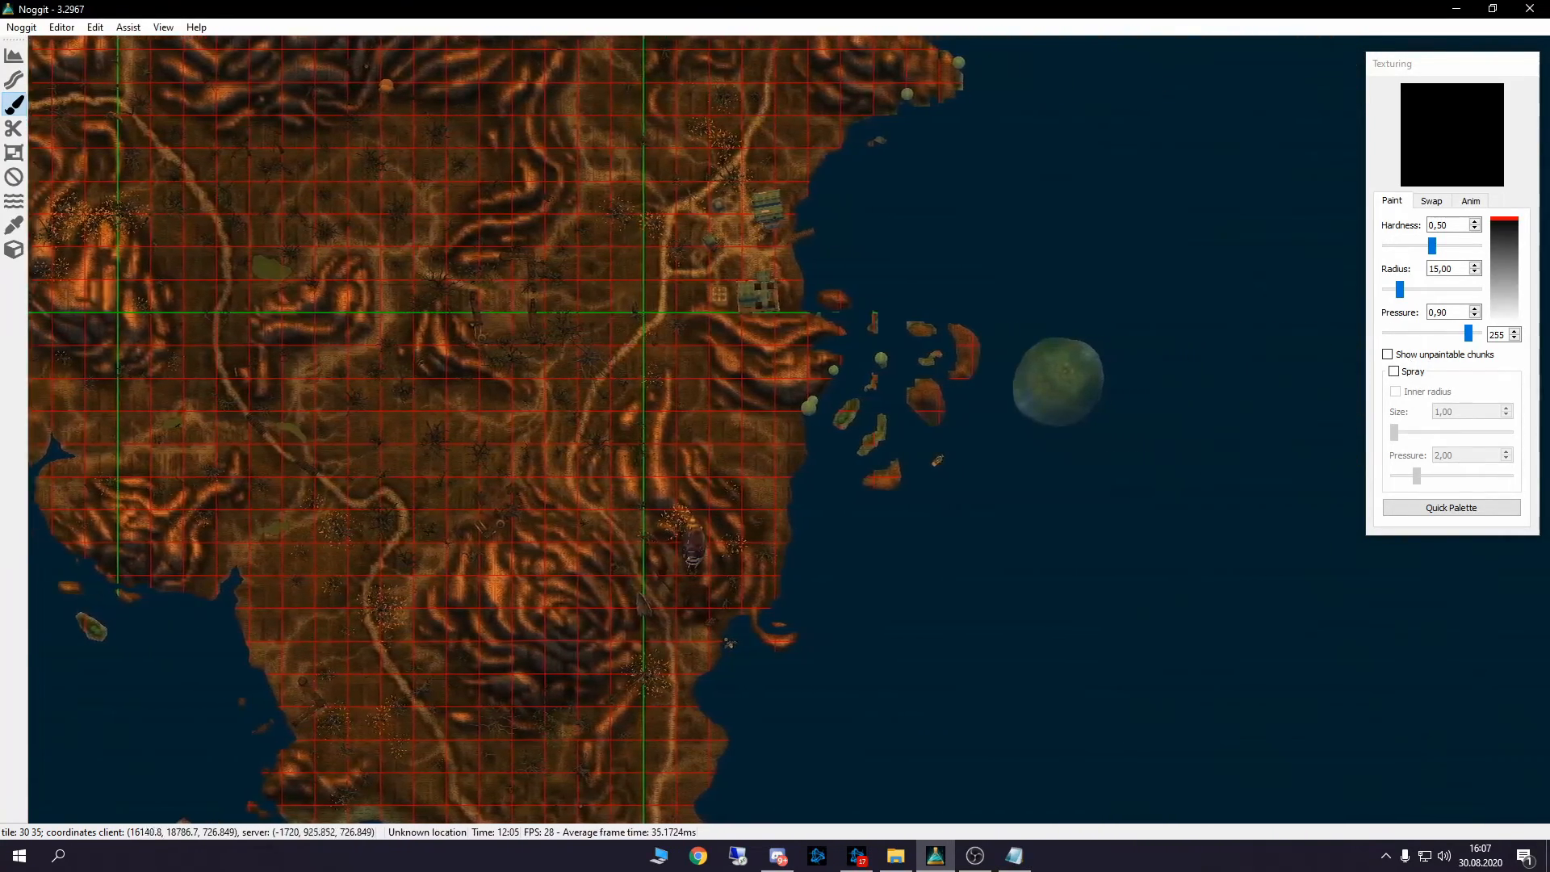
pyautogui.hotkey('alt', 'Tab')
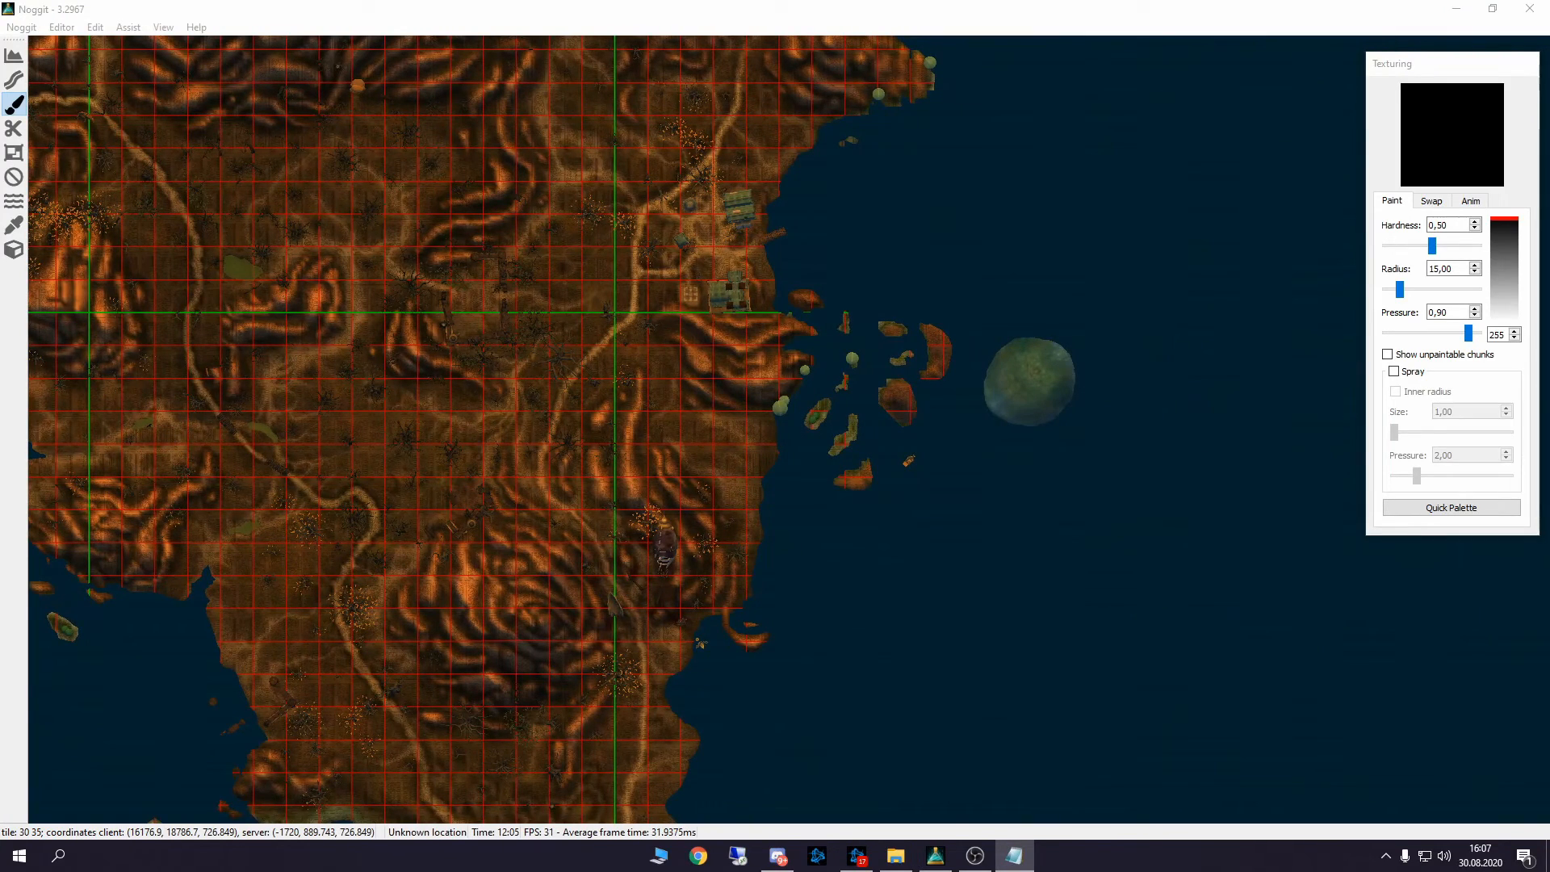
pyautogui.click(967, 267)
# Find the southern peninsula tiles 30 36, 29 36 and 28 36 and add their coordinates to the text document's tile list.
pyautogui.press('s')
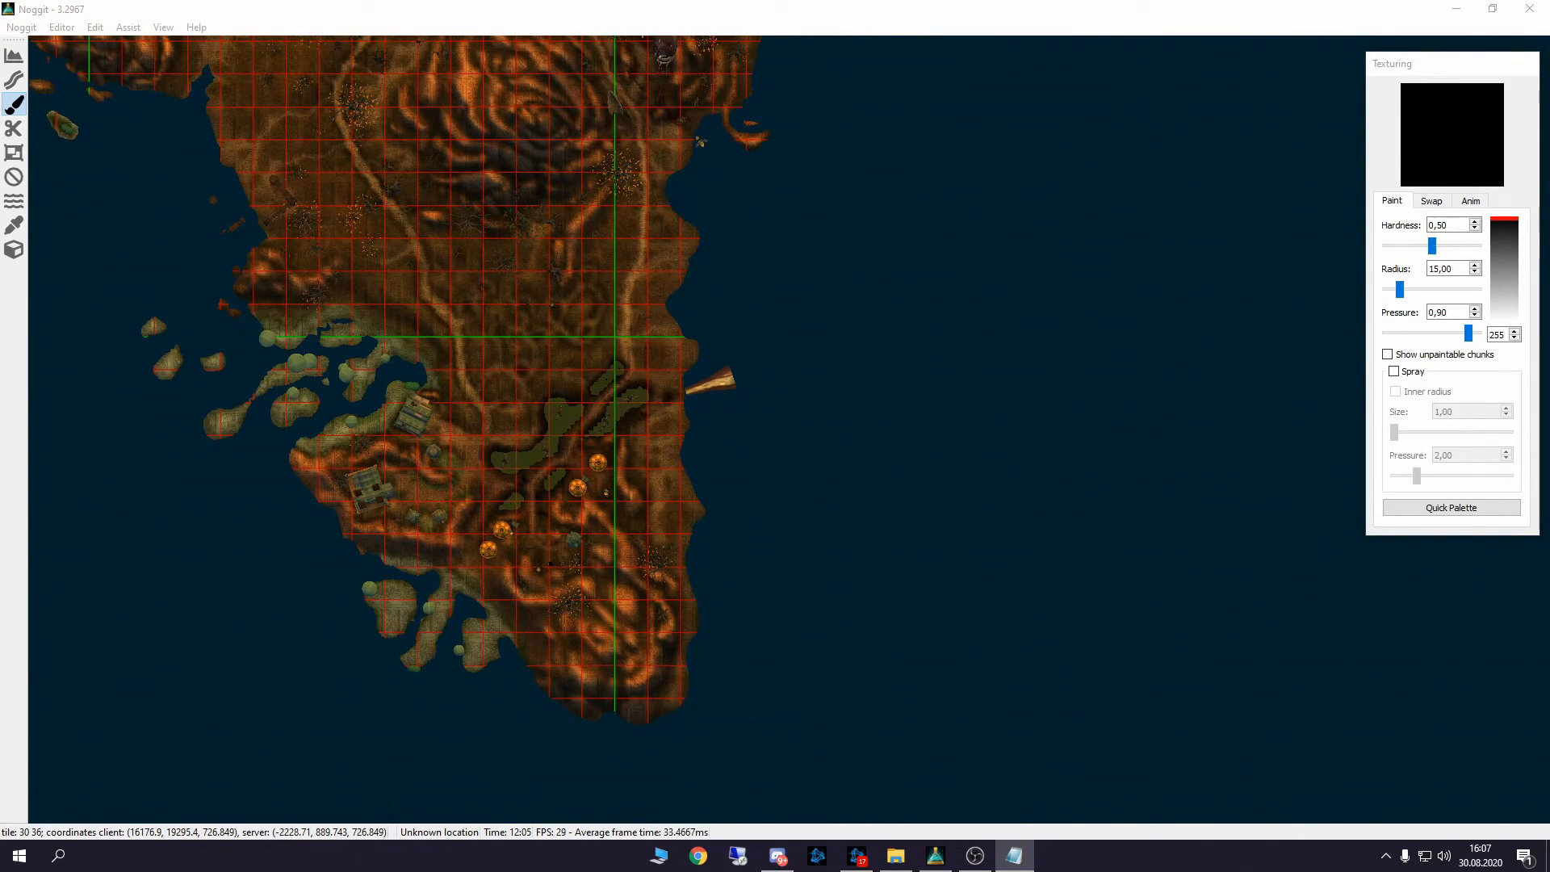
pyautogui.click(883, 344)
pyautogui.press('a')
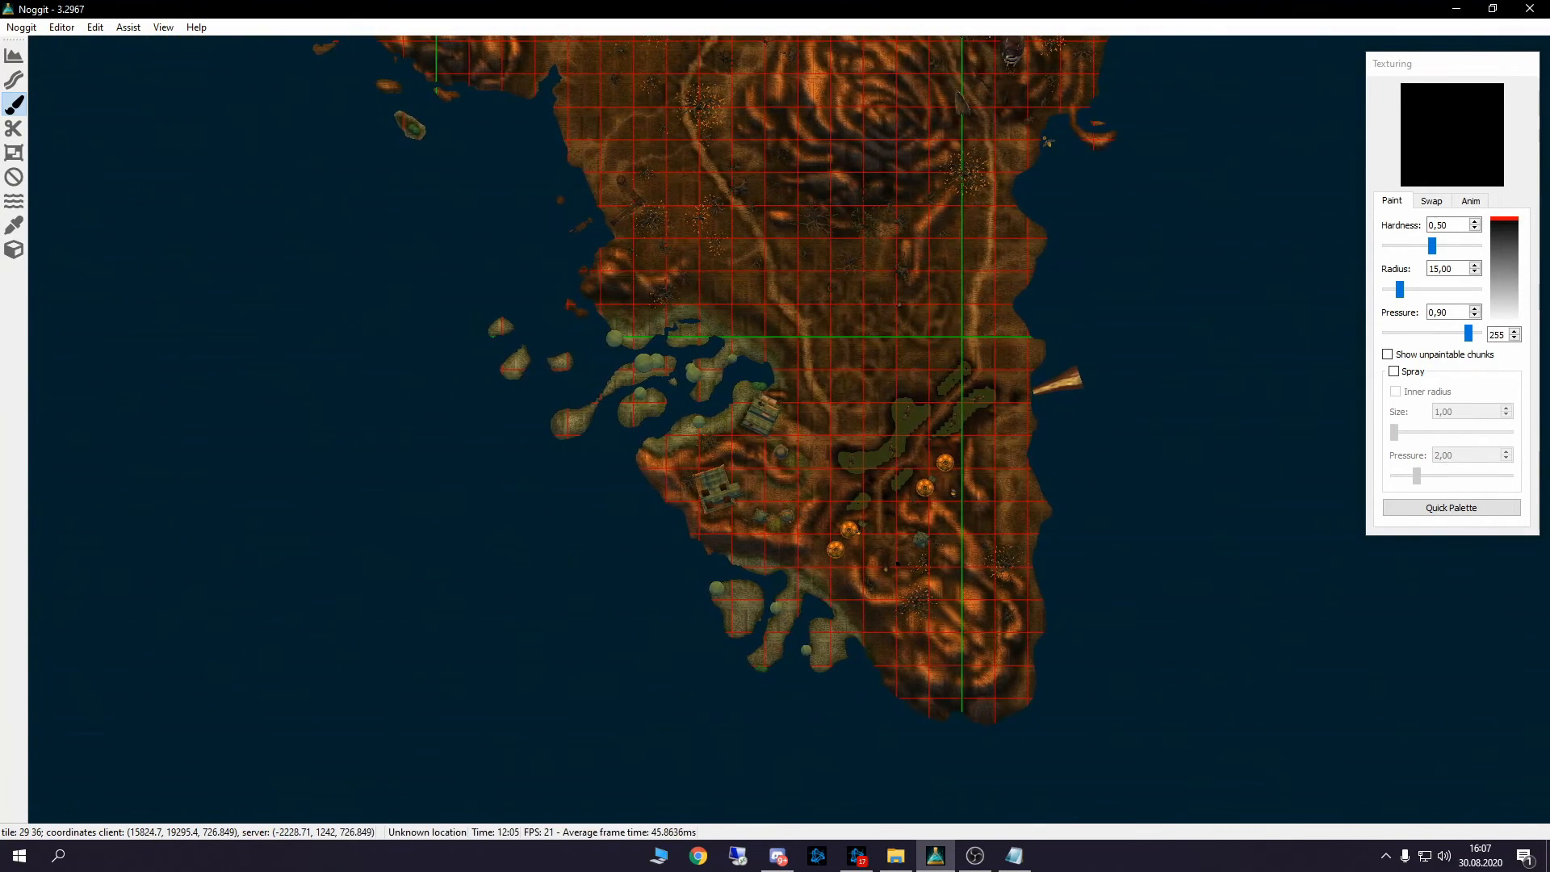
pyautogui.hotkey('alt', 'Tab')
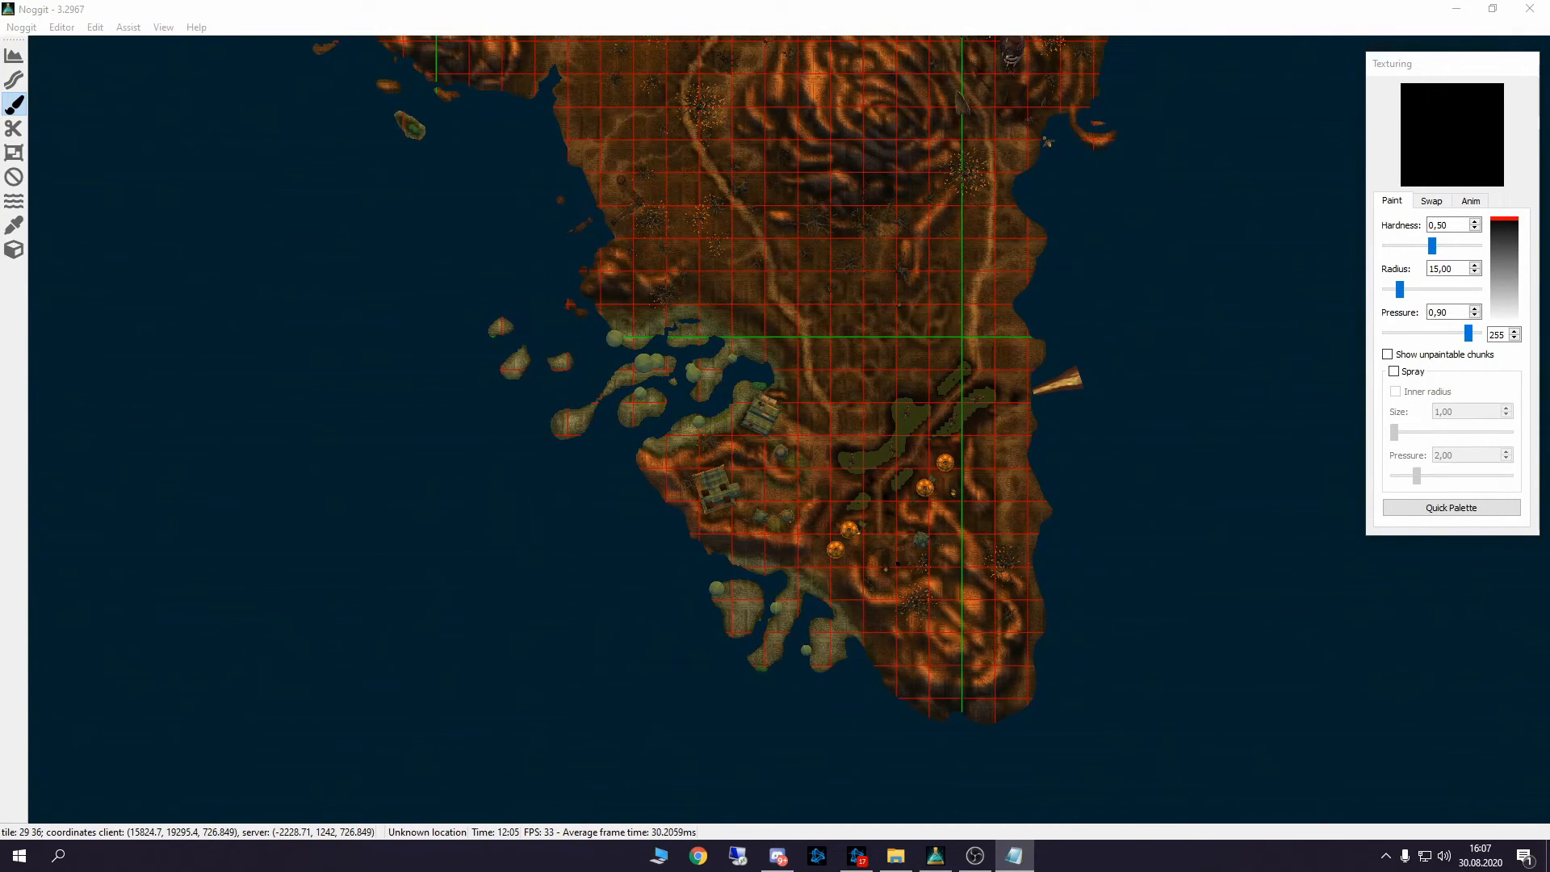
pyautogui.click(1008, 558)
pyautogui.press('a')
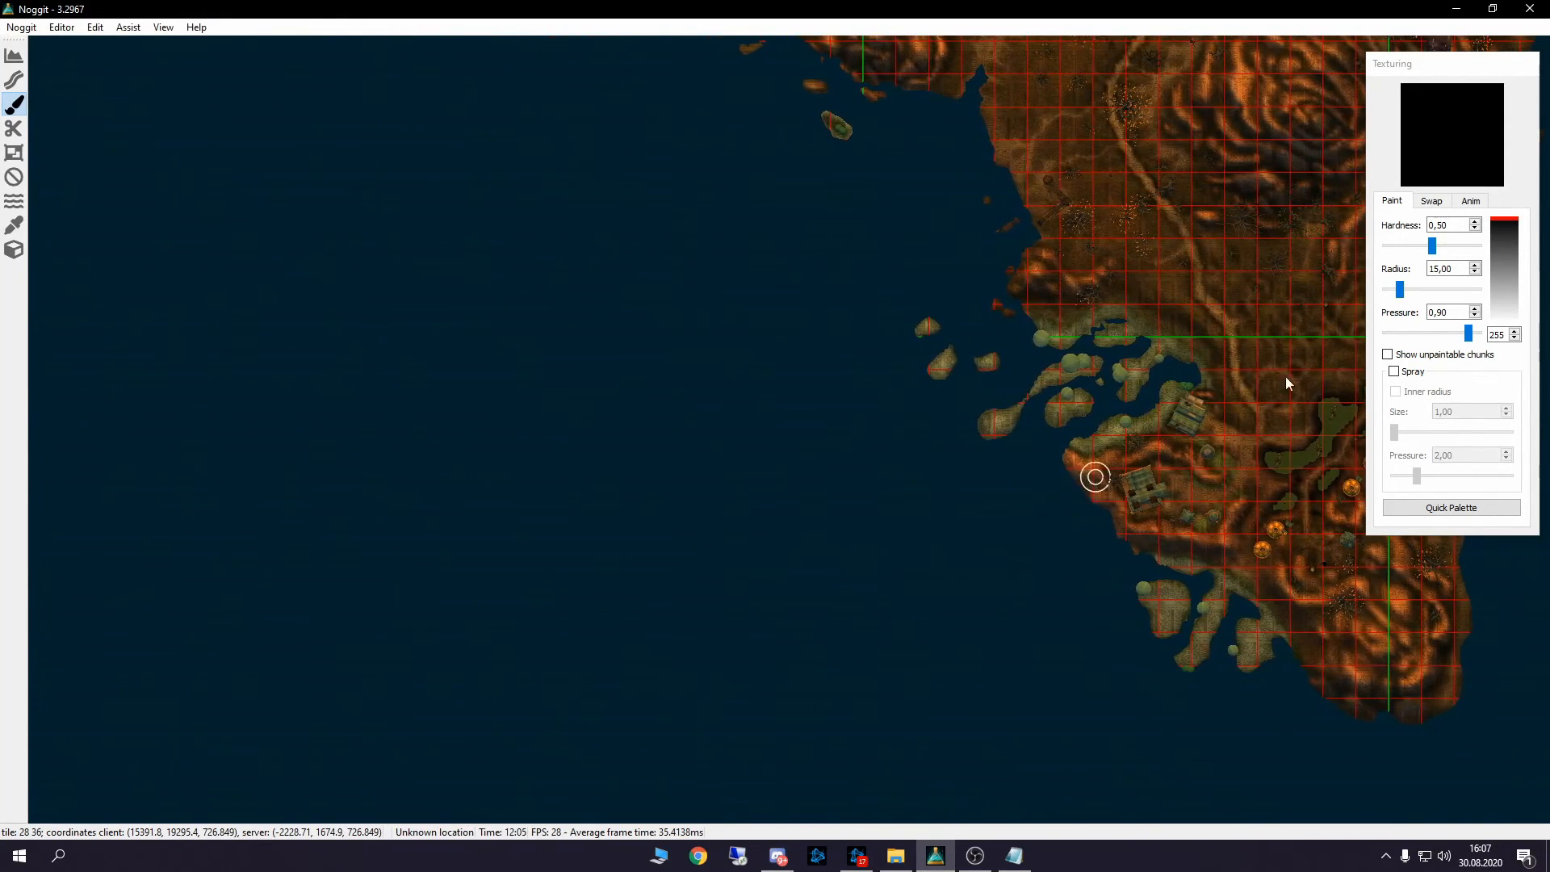
pyautogui.hotkey('alt', 'Tab')
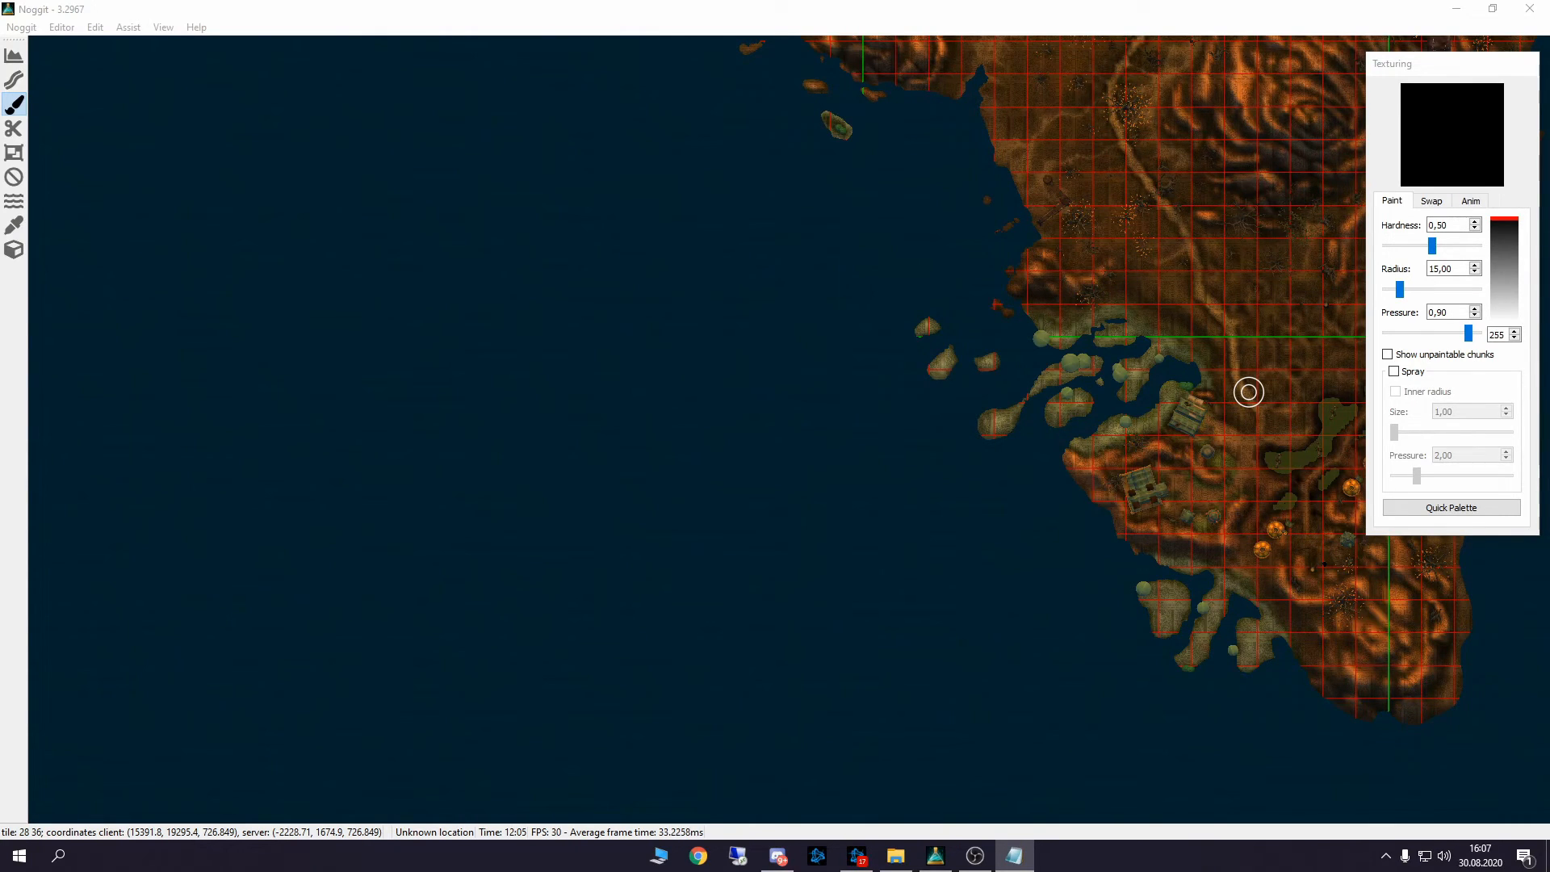
pyautogui.hotkey('alt', 'Tab')
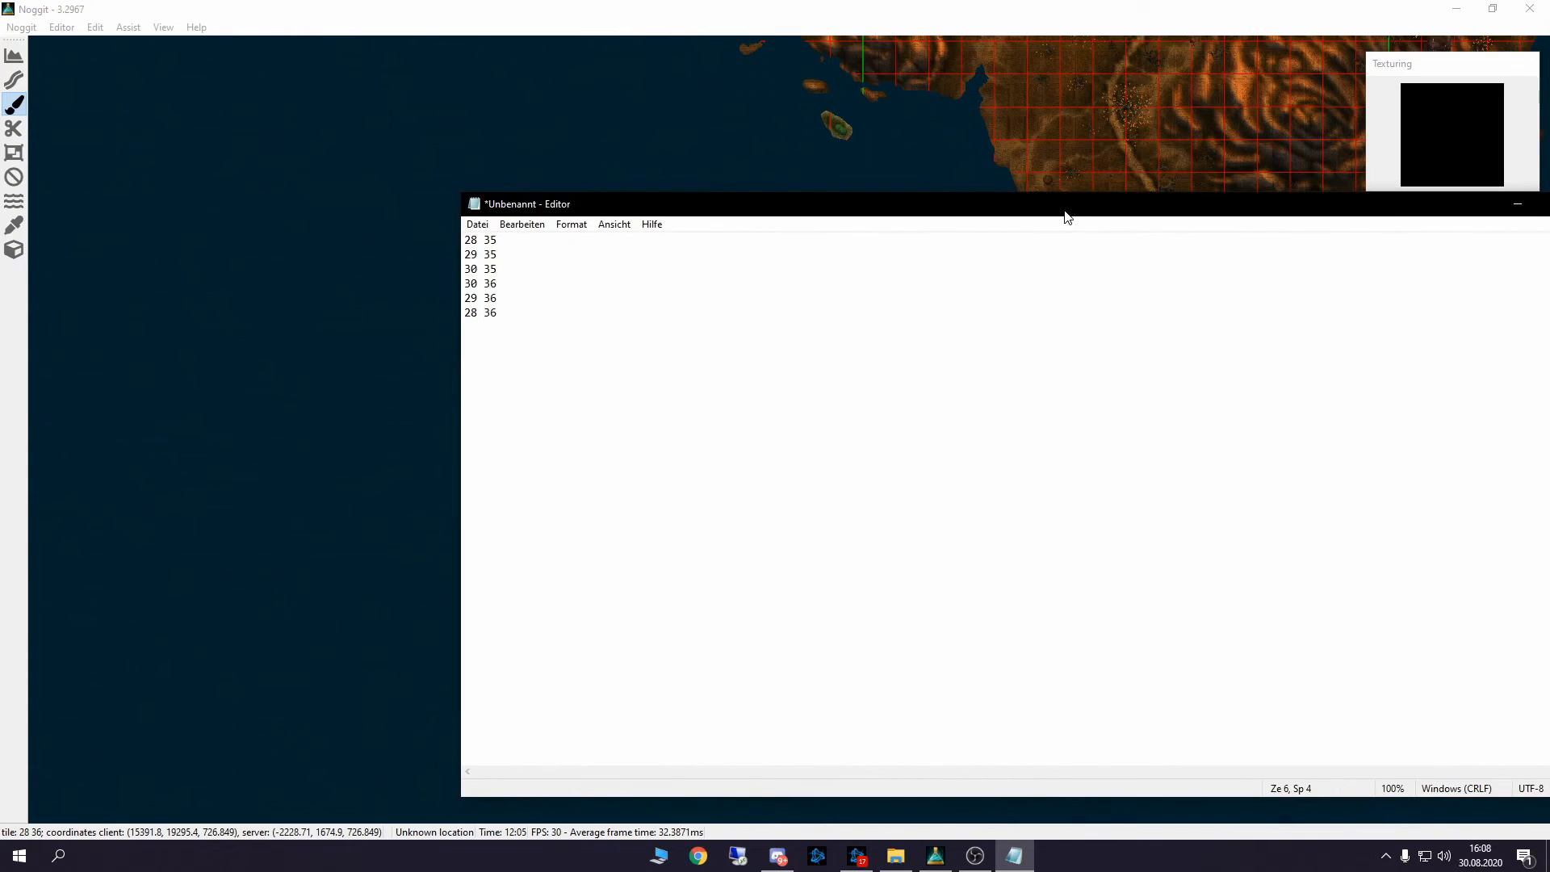
# Review the complete tile coordinate list in the text document, from 28 35 through 28 36.
pyautogui.moveTo(608, 340); pyautogui.dragTo(466, 240)
pyautogui.click(537, 309)
pyautogui.moveTo(537, 308); pyautogui.dragTo(466, 240)
pyautogui.click(554, 309)
# Return to Noggit and exit the program completely.
pyautogui.hotkey('alt', 'Tab')
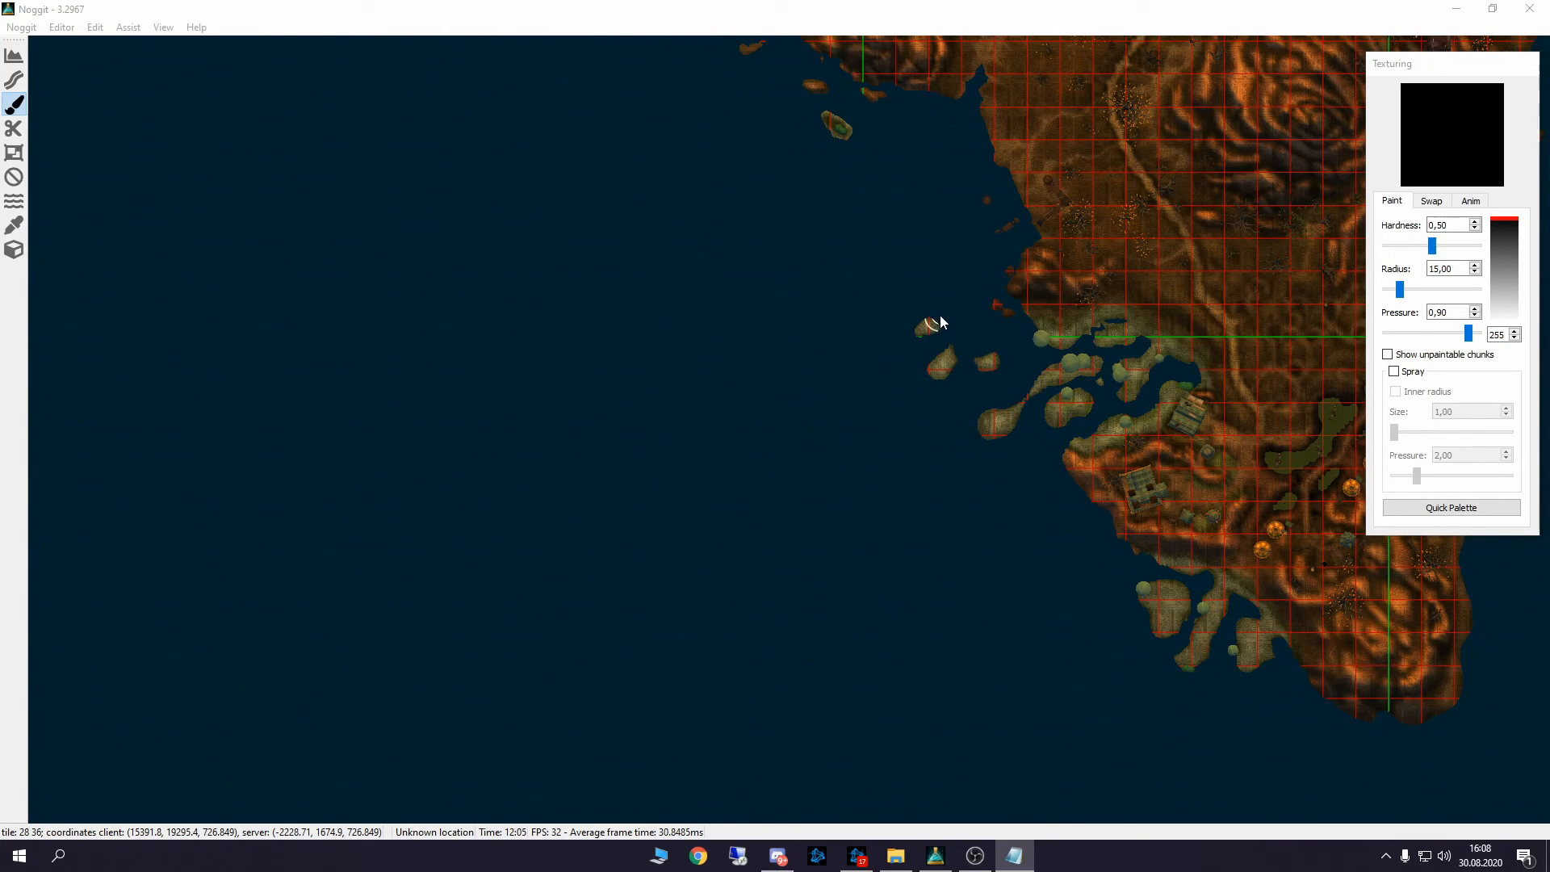
pyautogui.click(1180, 7)
pyautogui.press('d')
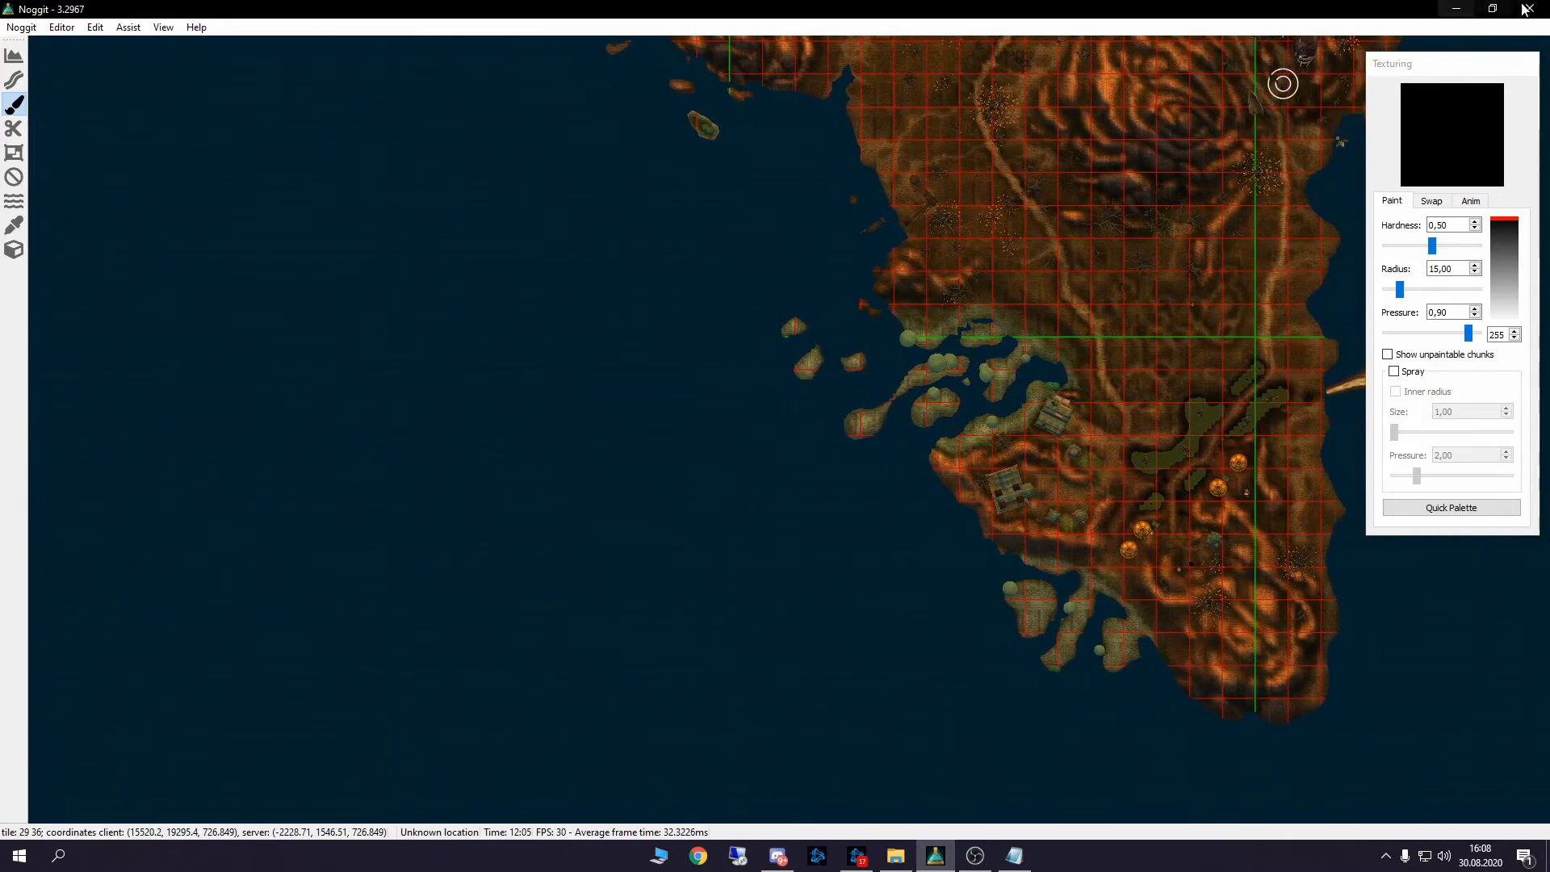
pyautogui.click(1531, 9)
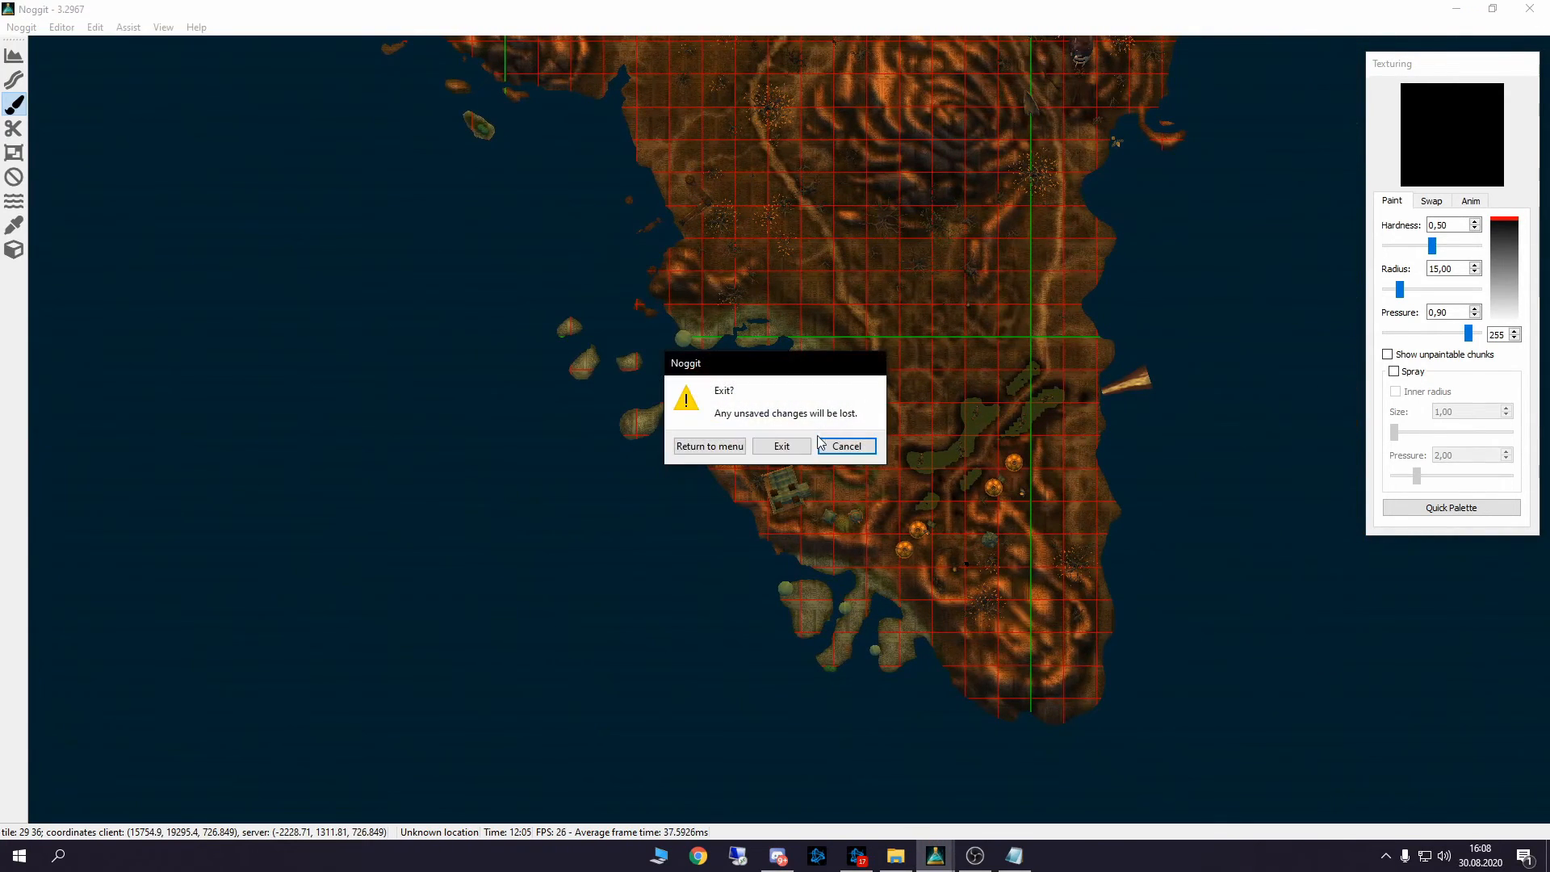
pyautogui.click(773, 446)
# Open the maps folder of the Astoria project in File Explorer, inside Astoria's world folder.
pyautogui.moveTo(573, 110); pyautogui.dragTo(461, 65)
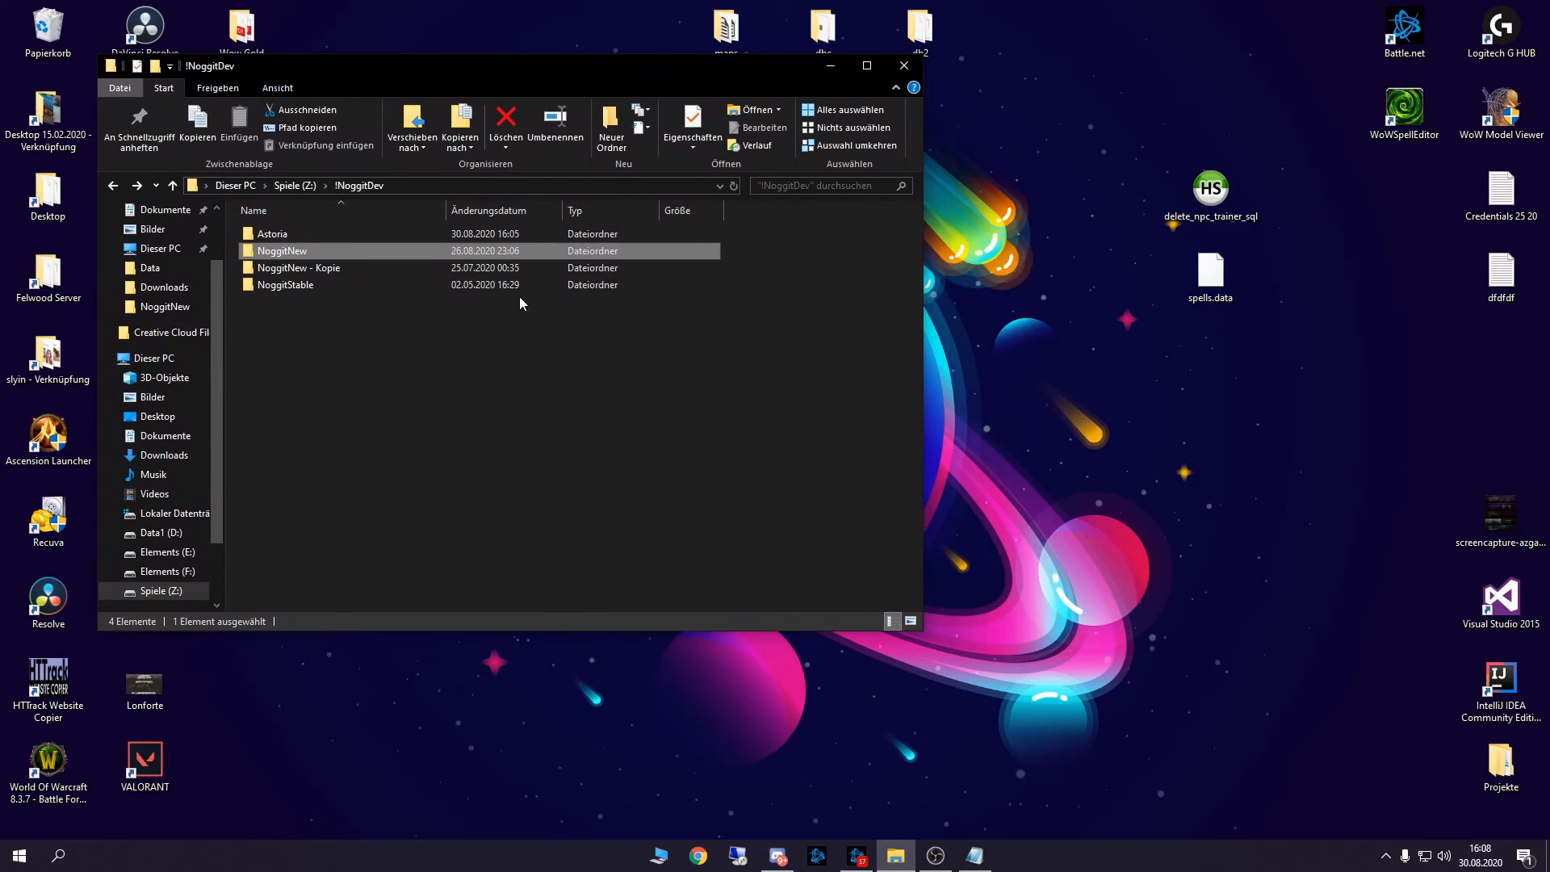
pyautogui.doubleClick(290, 235)
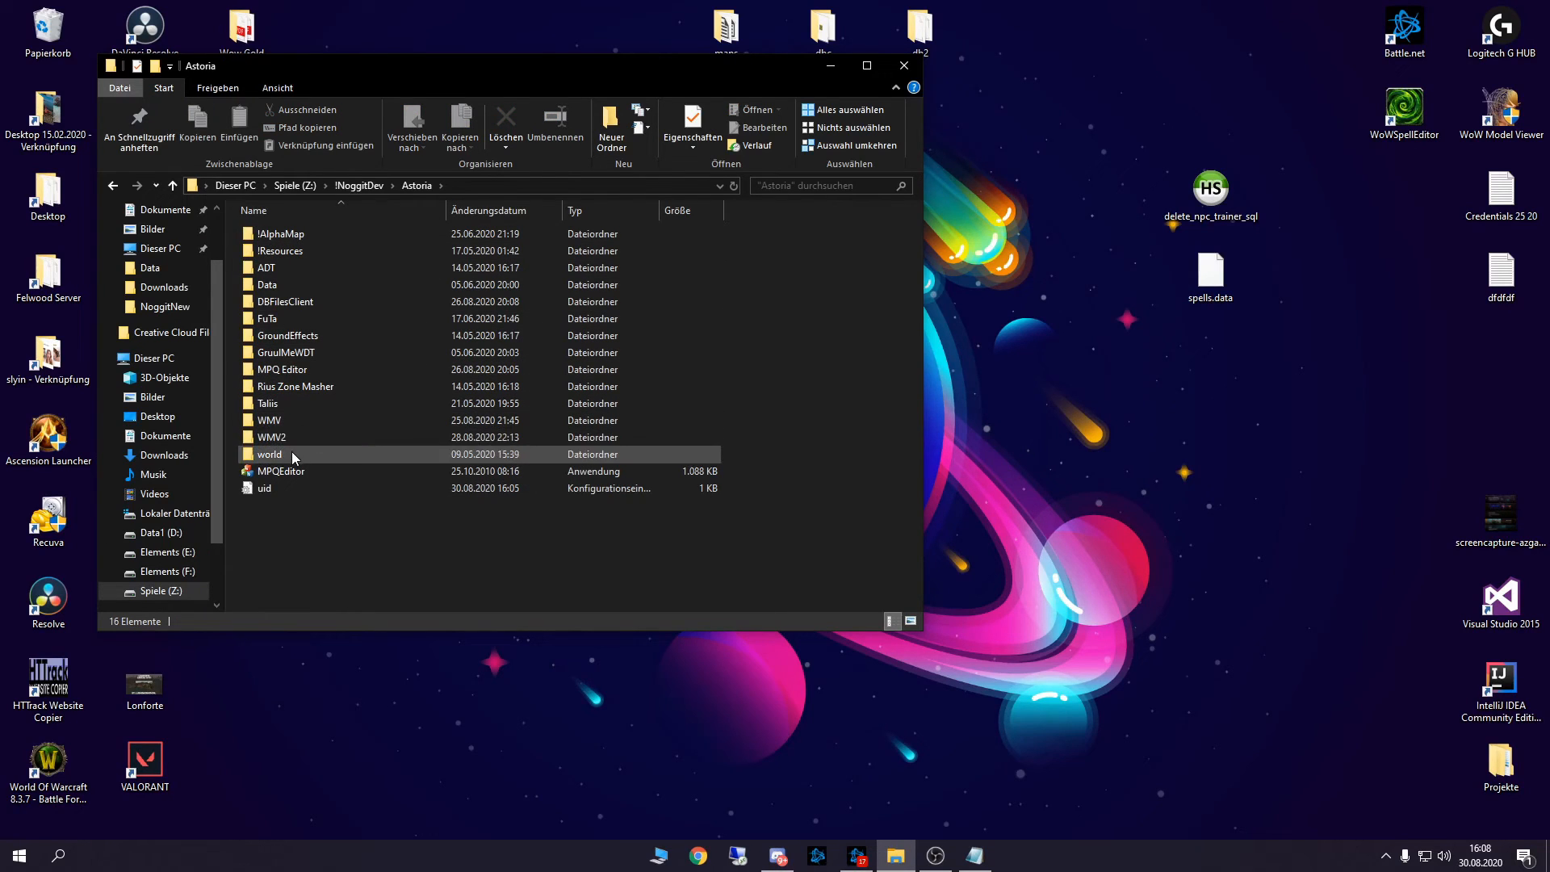
pyautogui.doubleClick(292, 453)
pyautogui.doubleClick(281, 236)
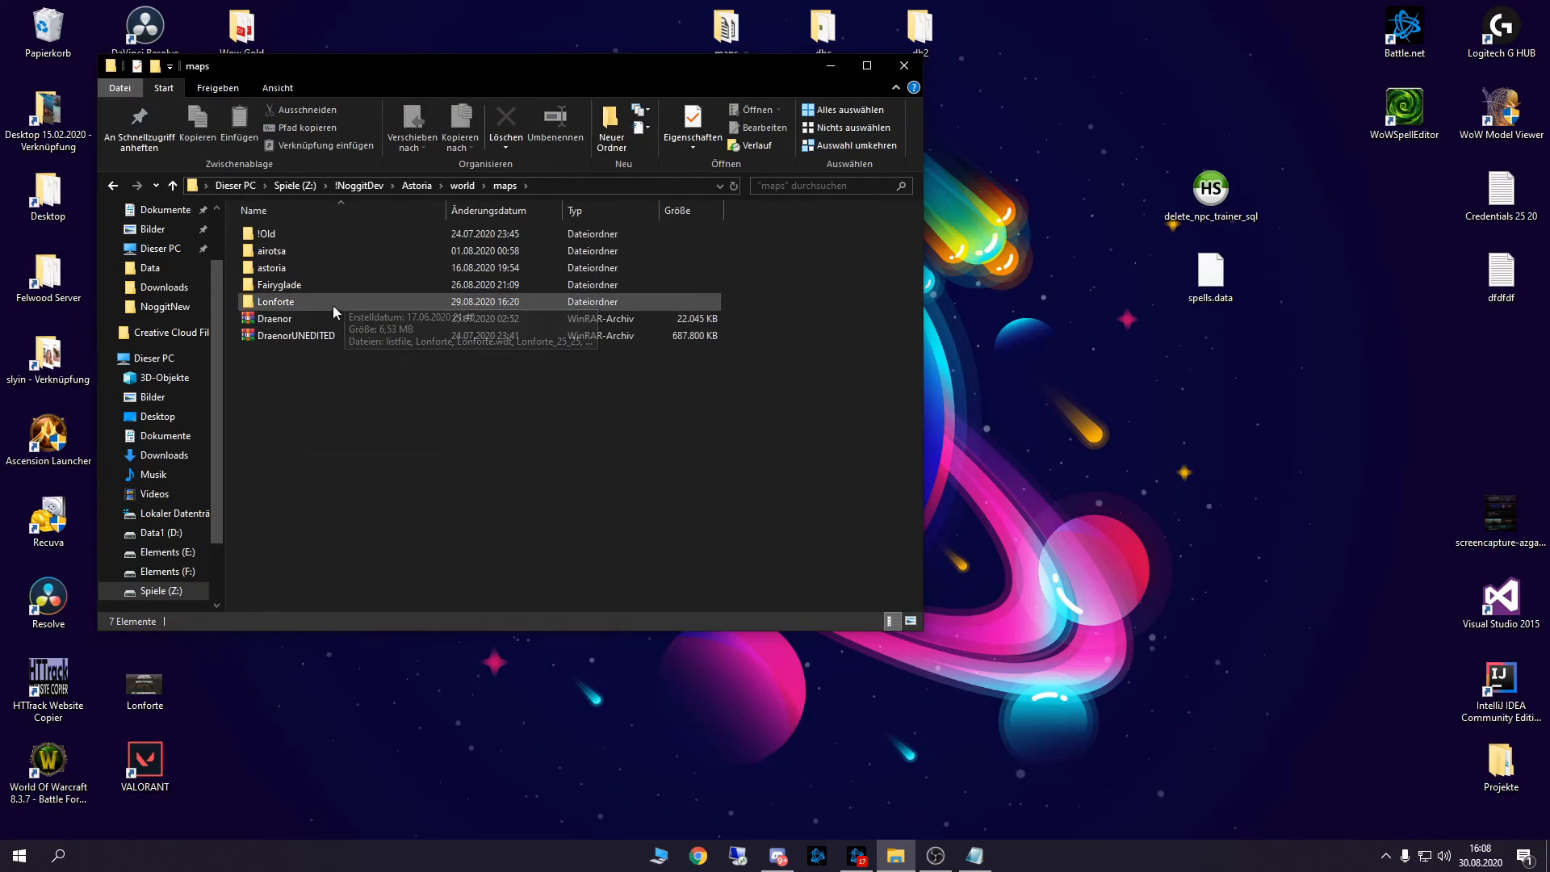
# Open the DraenorUNEDITED archive in WinRAR, dismiss the licence reminder and browse the map files in Draenor - Kopie - Kopie.
pyautogui.doubleClick(291, 336)
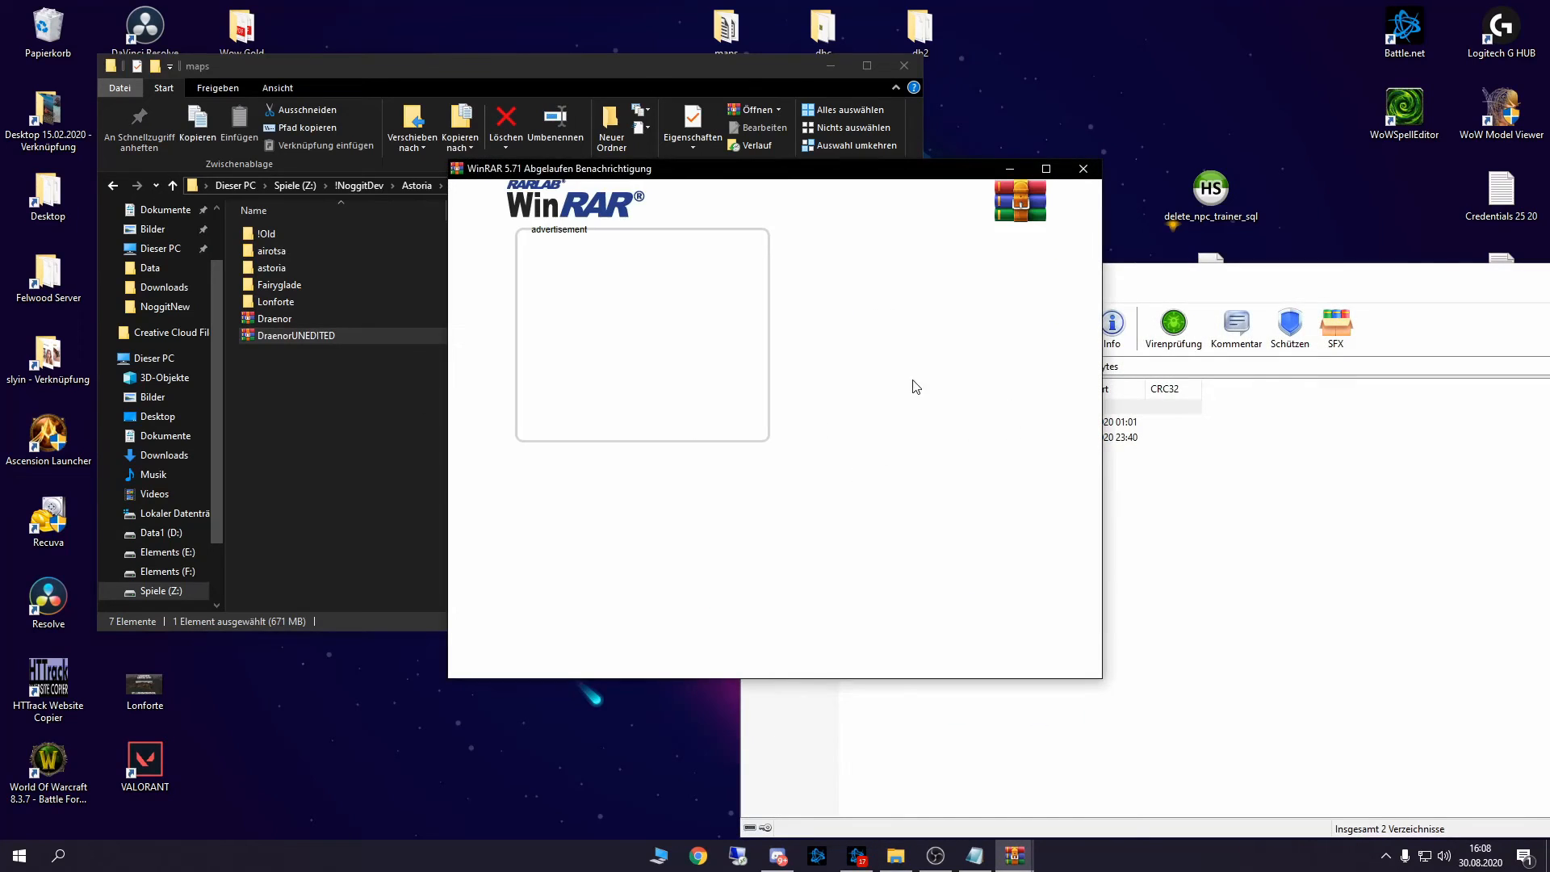
pyautogui.click(1083, 168)
pyautogui.doubleClick(802, 434)
pyautogui.doubleClick(771, 409)
pyautogui.doubleClick(781, 436)
pyautogui.scroll(-15, 823, 475)
pyautogui.scroll(15, 823, 482)
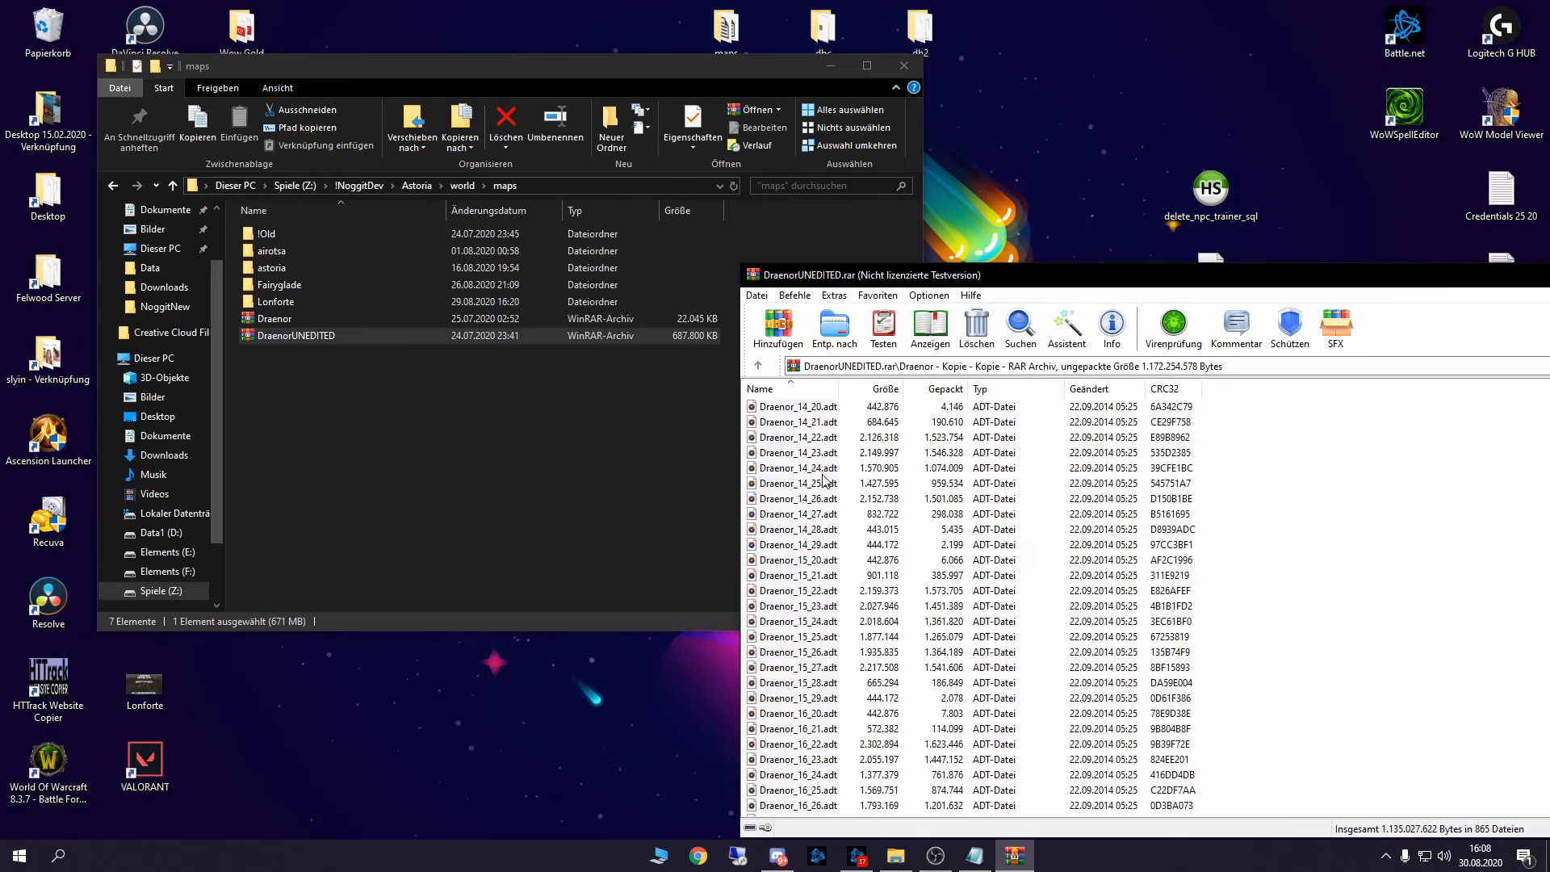
pyautogui.rightClick(356, 457)
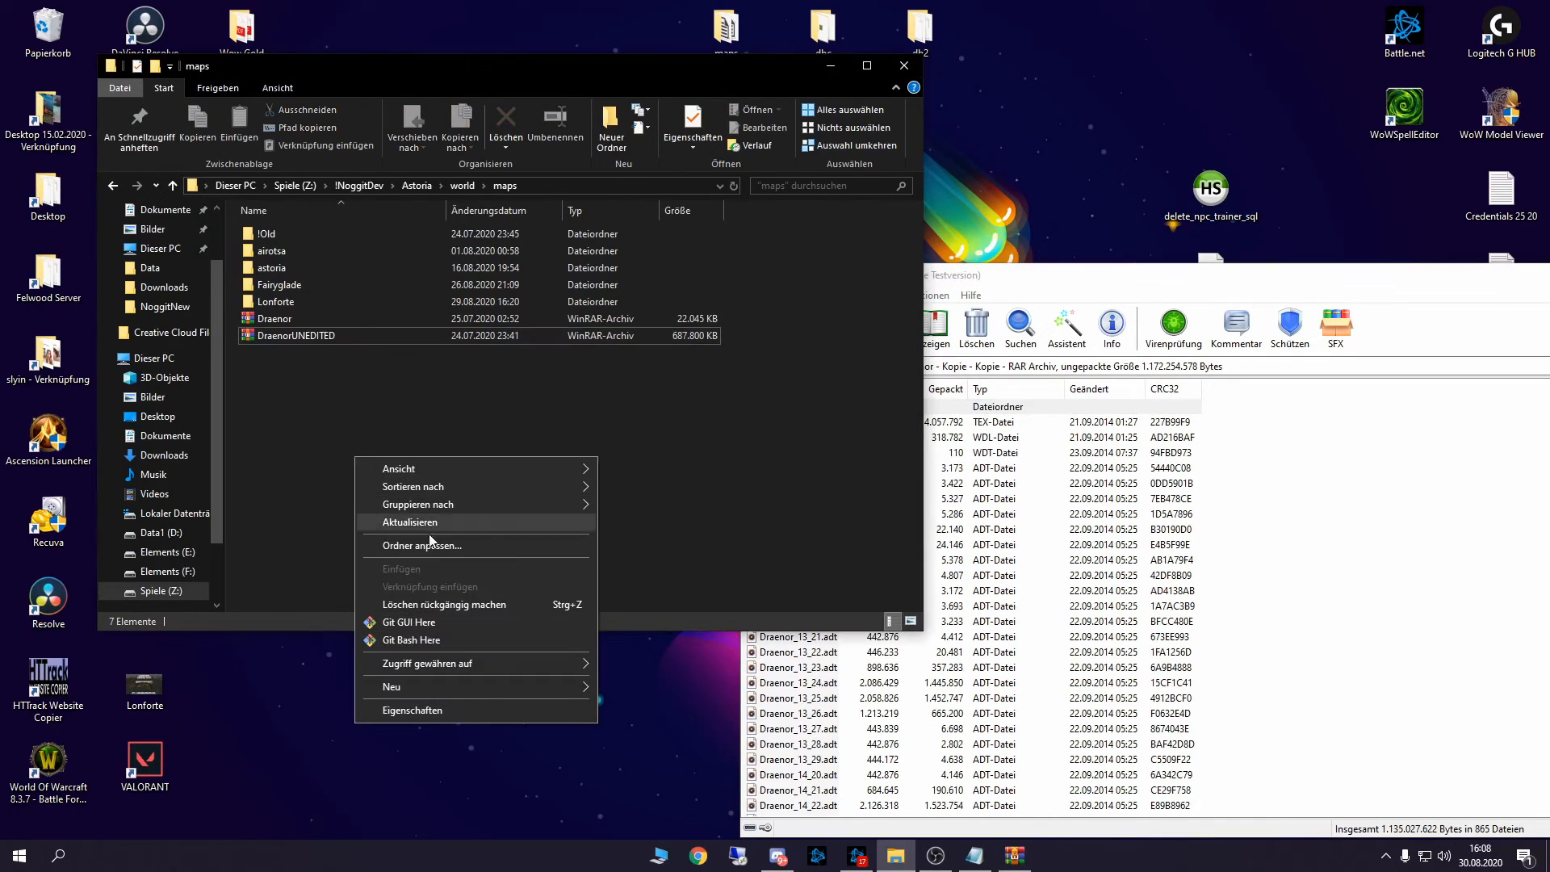
pyautogui.moveTo(456, 688)
pyautogui.click(679, 480)
pyautogui.press('Escape')
# Create a new folder named Testmap in the maps folder.
pyautogui.rightClick(506, 505)
pyautogui.moveTo(554, 732)
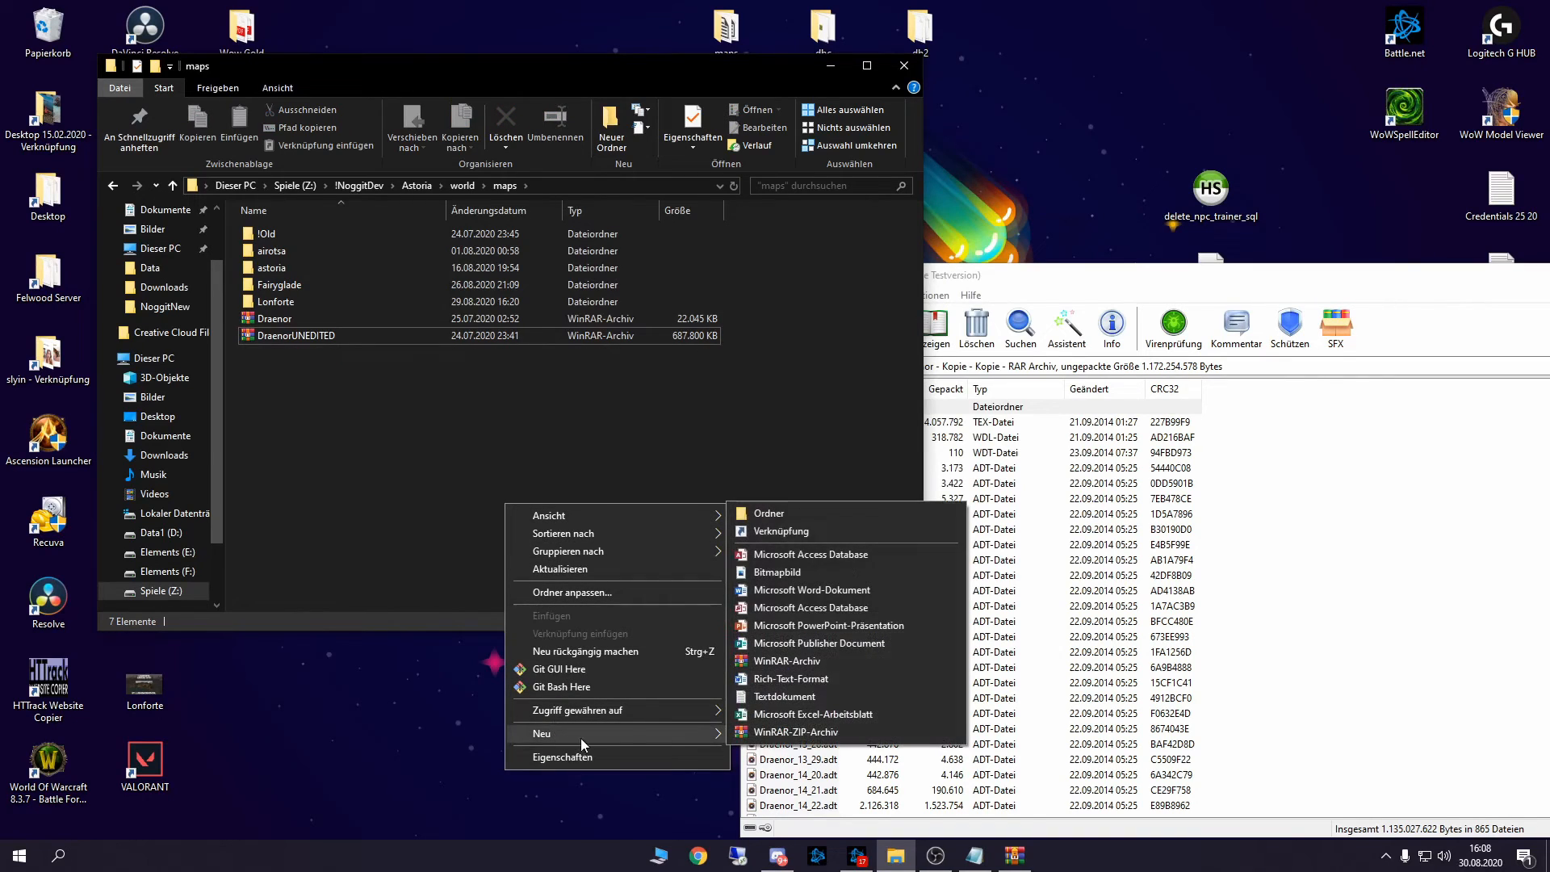
pyautogui.click(851, 517)
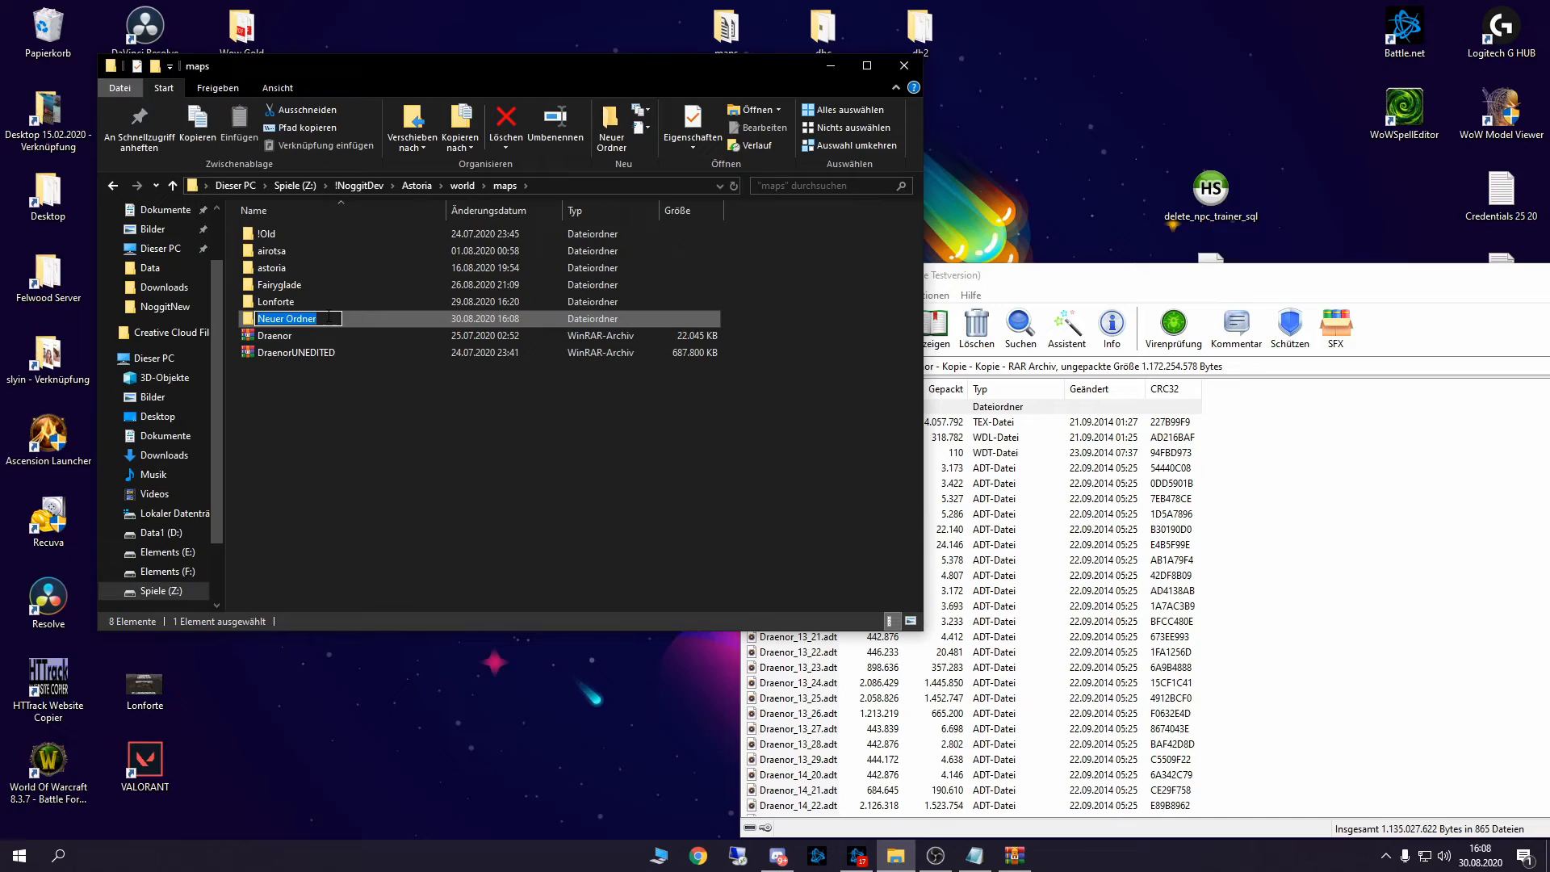
pyautogui.write('Testmap')
pyautogui.press('Return')
pyautogui.click(348, 428)
# Open the Testmap folder and extract Draenor.wdt from the archive into it, with both windows arranged side by side.
pyautogui.click(282, 321)
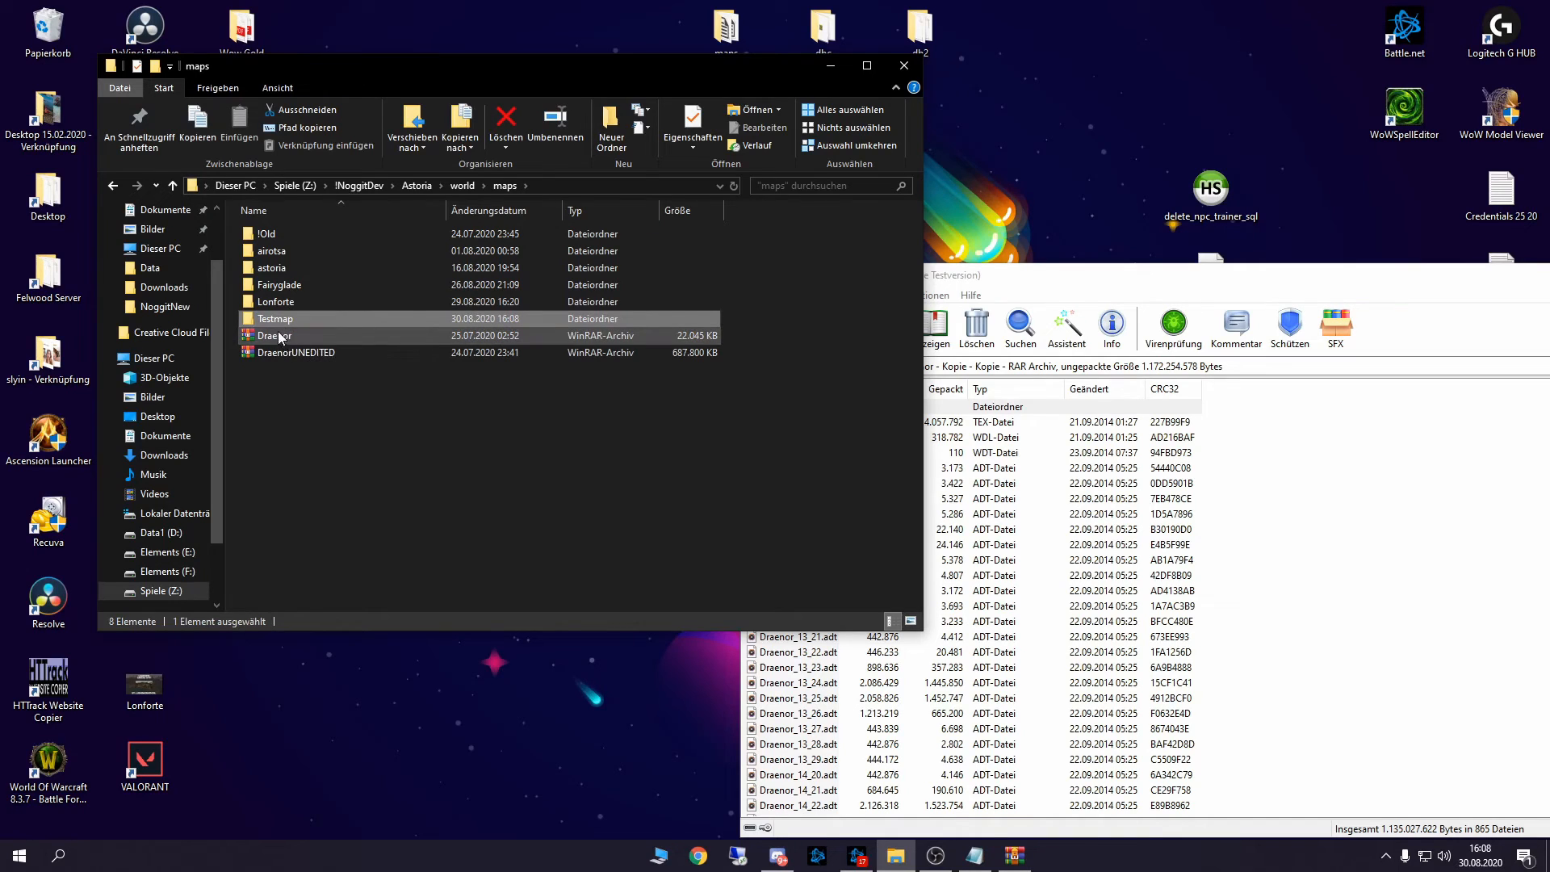
pyautogui.doubleClick(274, 318)
pyautogui.click(1164, 269)
pyautogui.moveTo(1120, 277); pyautogui.dragTo(1341, 141)
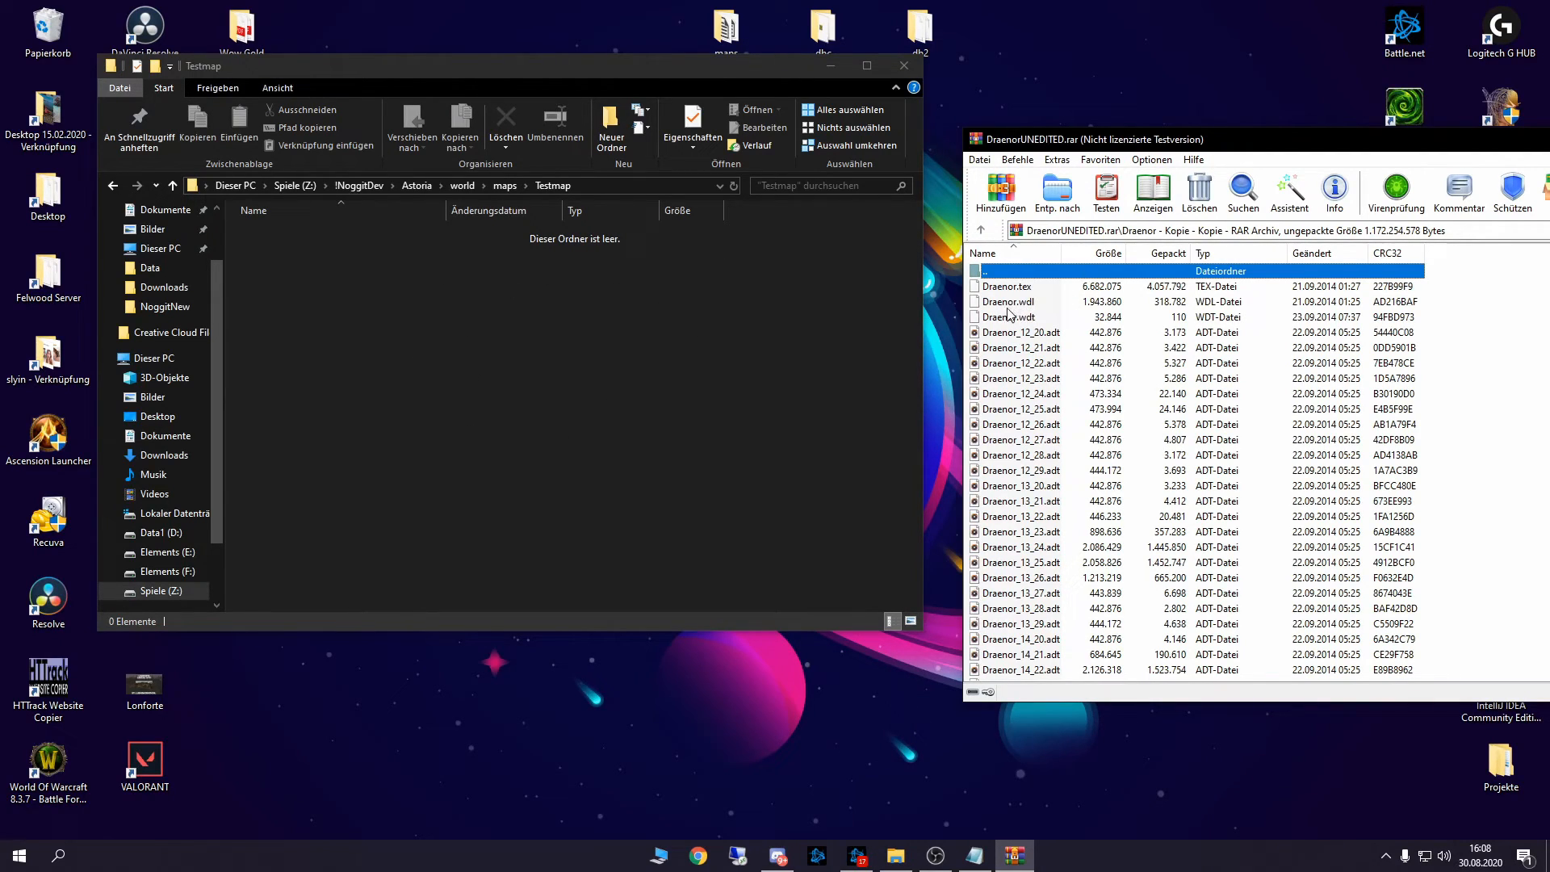
pyautogui.moveTo(1008, 317); pyautogui.dragTo(988, 316)
pyautogui.moveTo(492, 350); pyautogui.dragTo(488, 349)
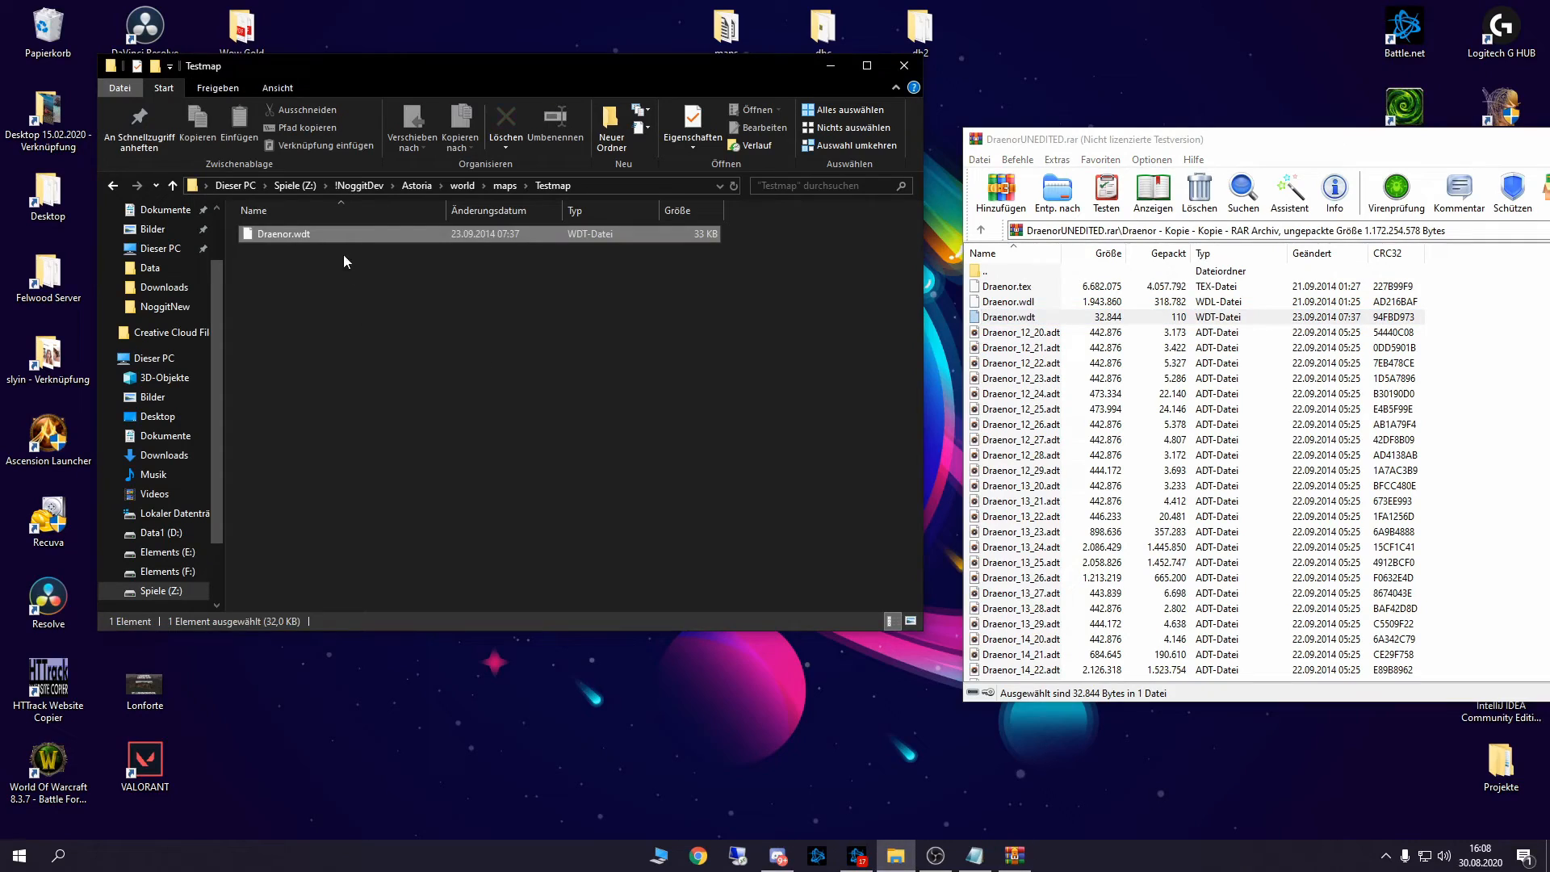
# Rename the extracted Draenor.wdt file to Testmap.wdt.
pyautogui.click(270, 235)
pyautogui.write('Testmap')
pyautogui.press('Return')
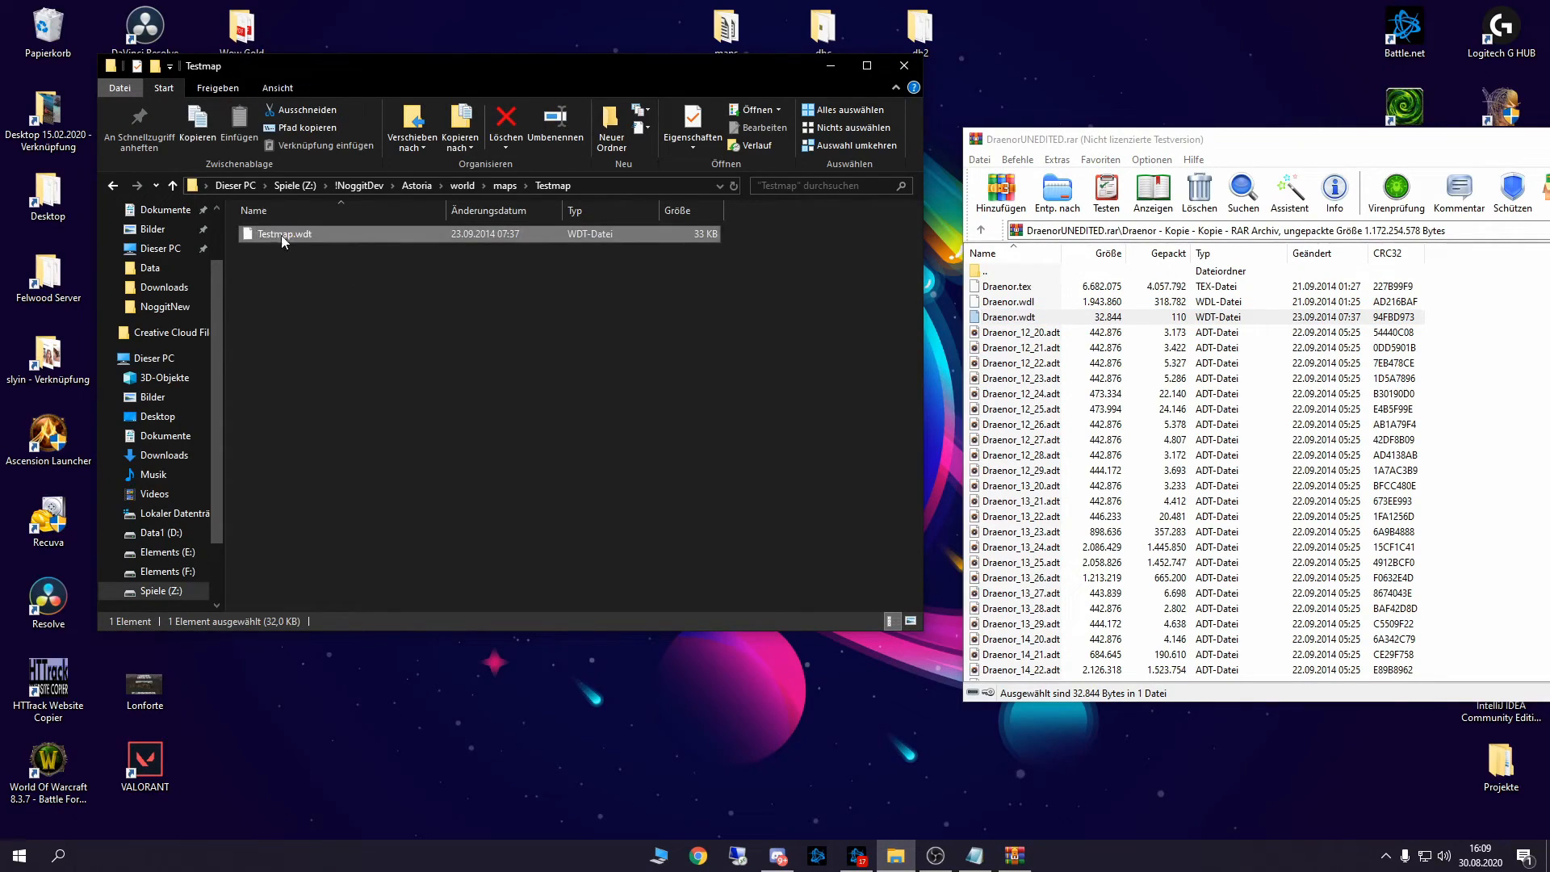
pyautogui.click(279, 278)
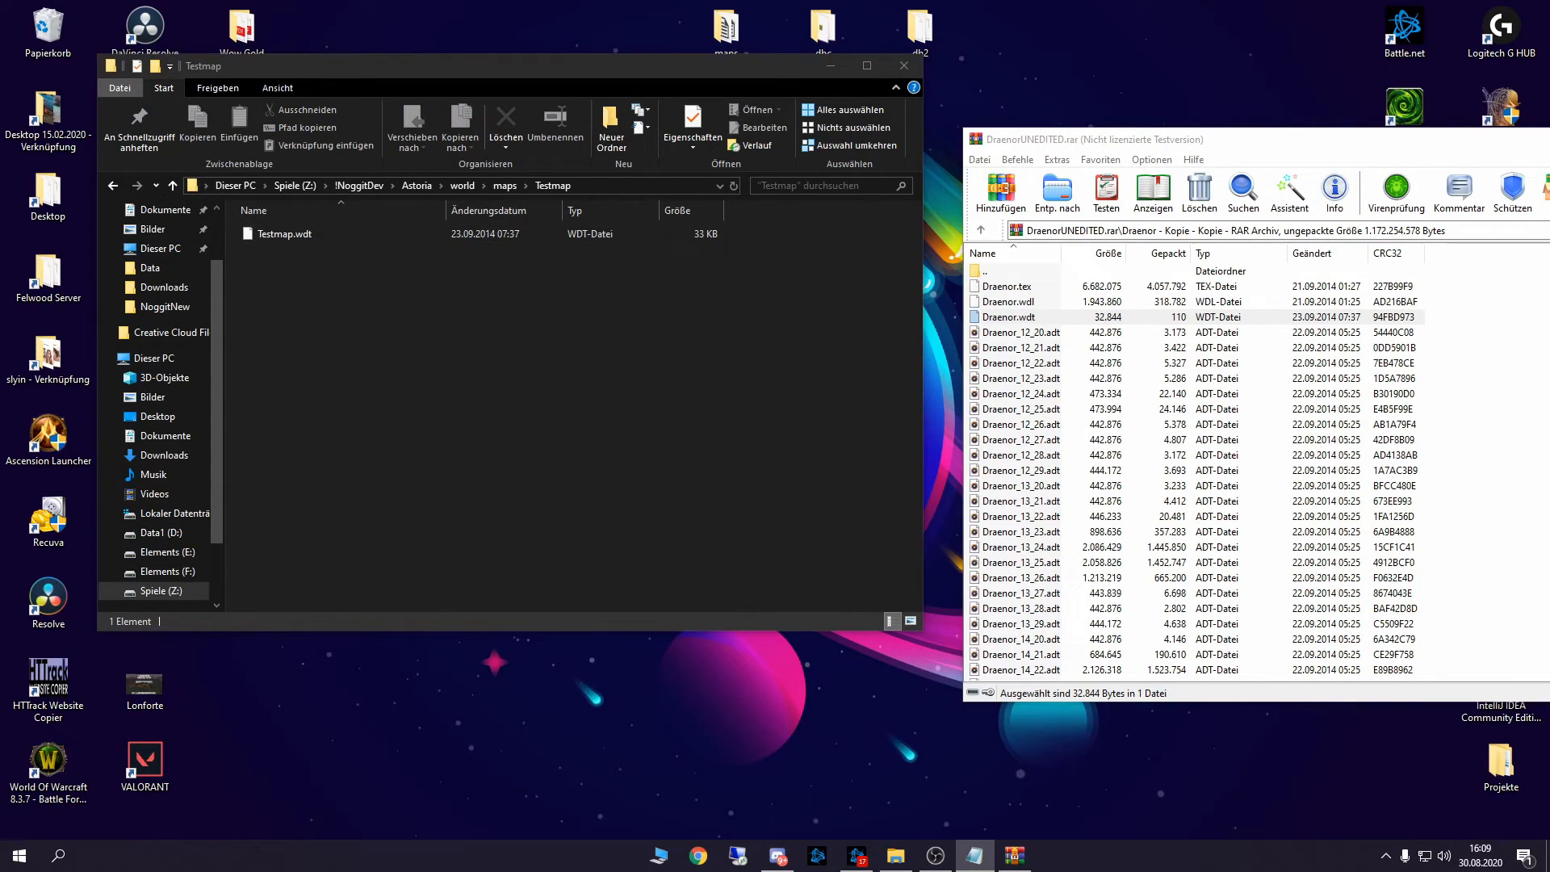
# Extract the tiles Draenor_28_35.adt and Draenor_29_35.adt from the archive into the Testmap folder.
pyautogui.click(1084, 428)
pyautogui.scroll(-20, 1050, 429)
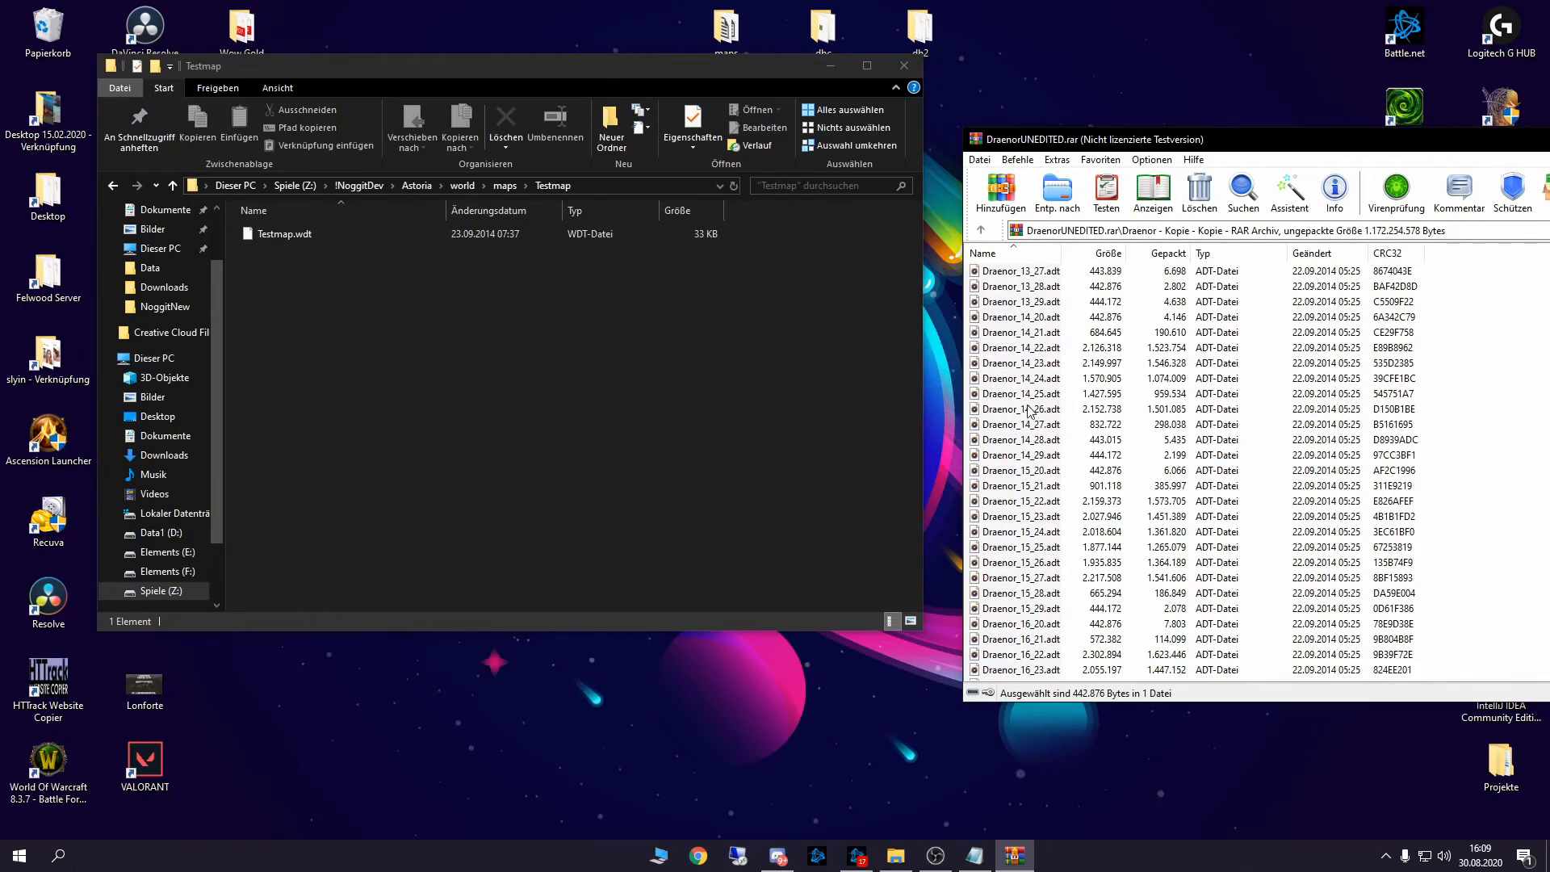
pyautogui.scroll(-20, 1039, 430)
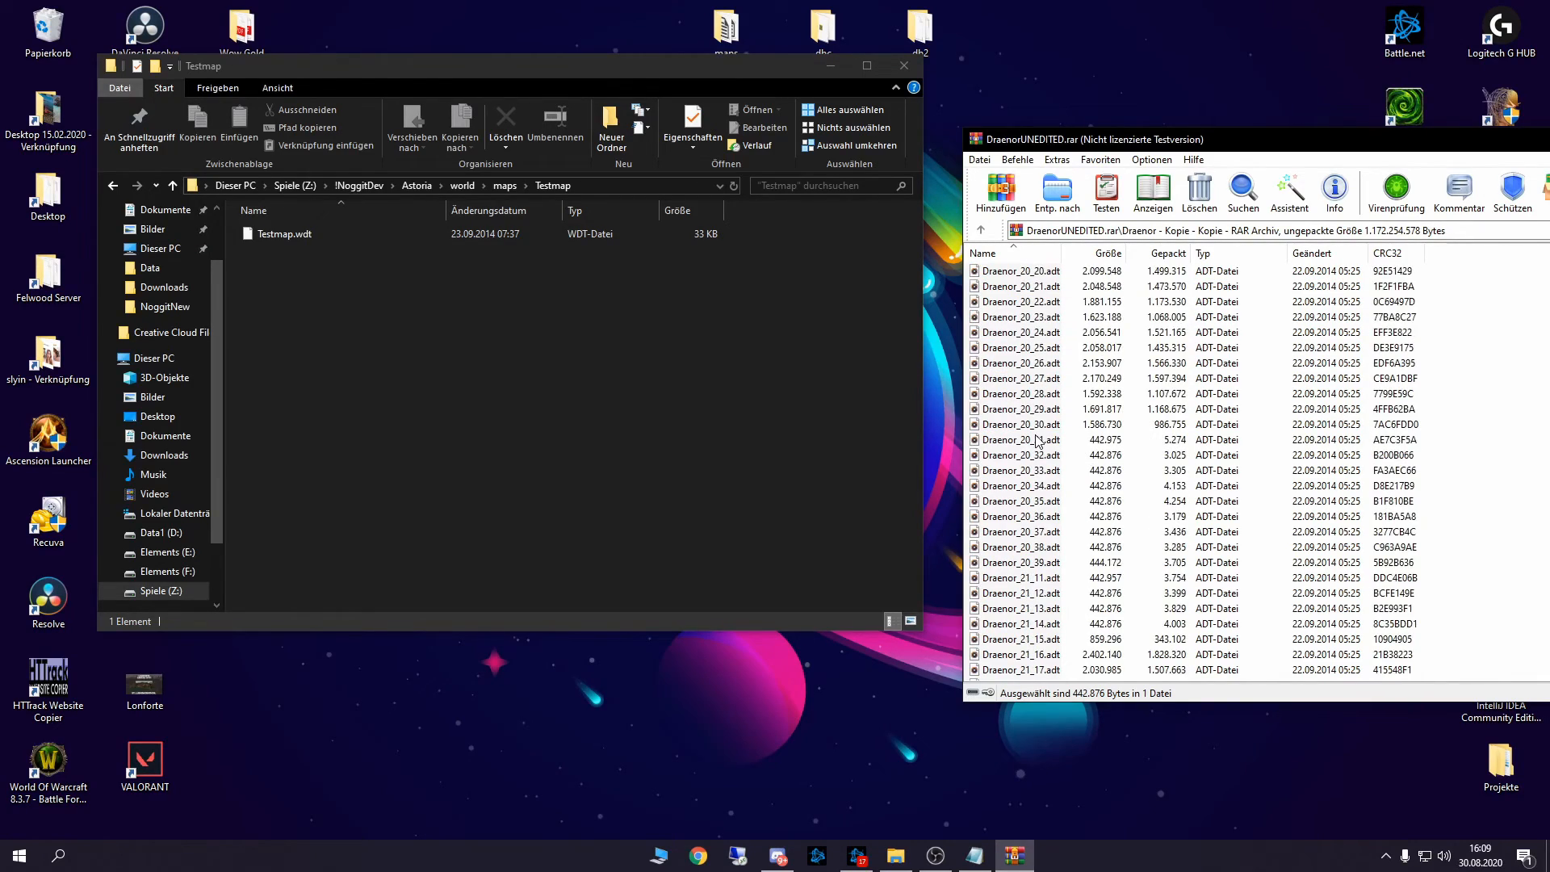
pyautogui.scroll(-20, 1038, 440)
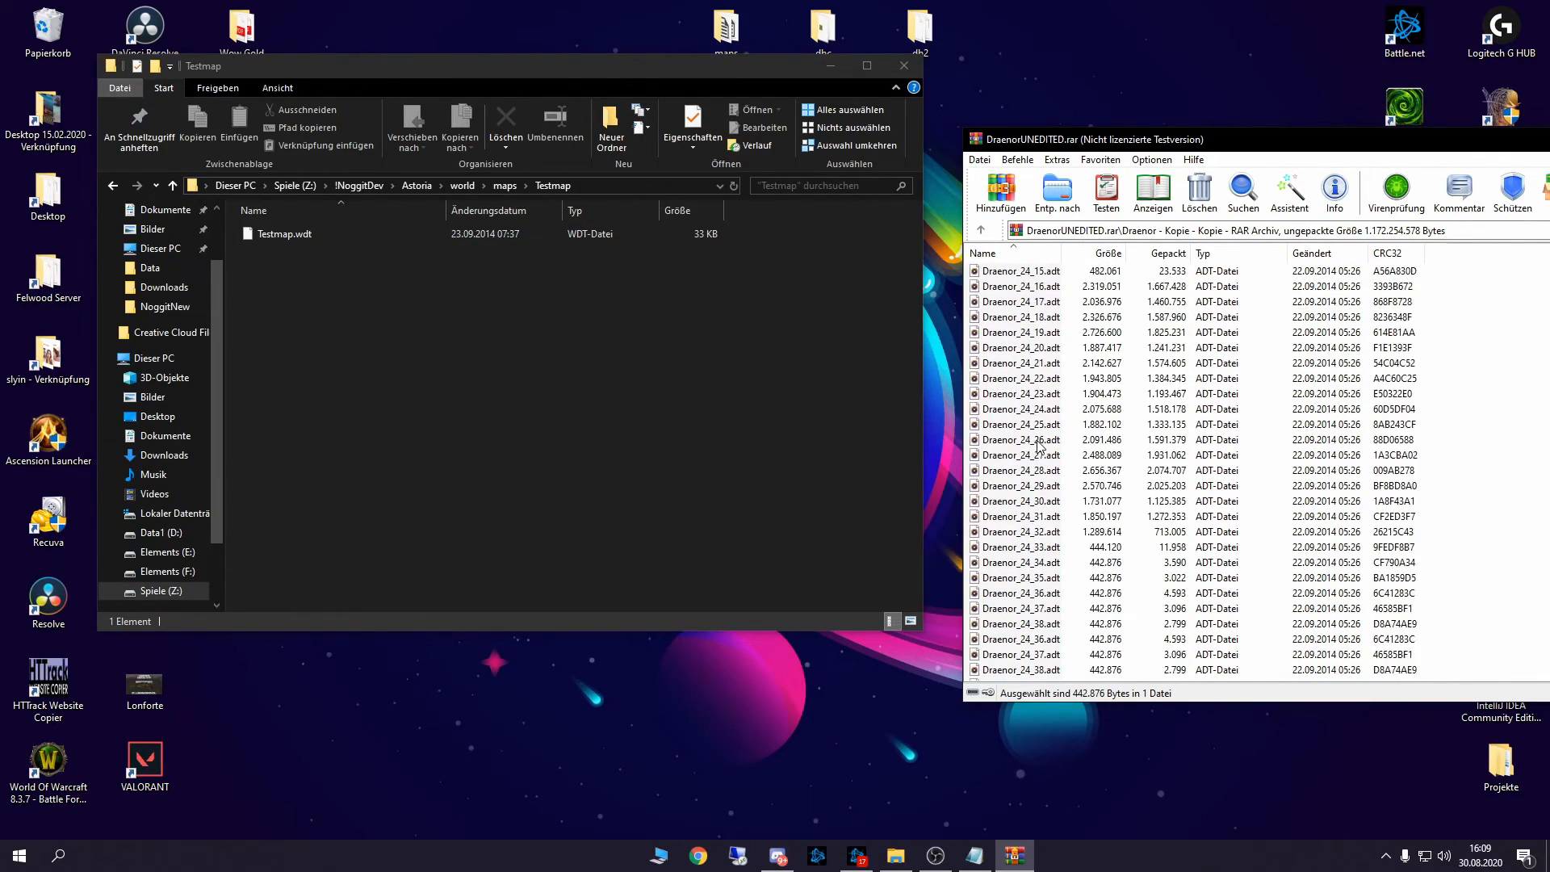
pyautogui.scroll(-20, 1060, 475)
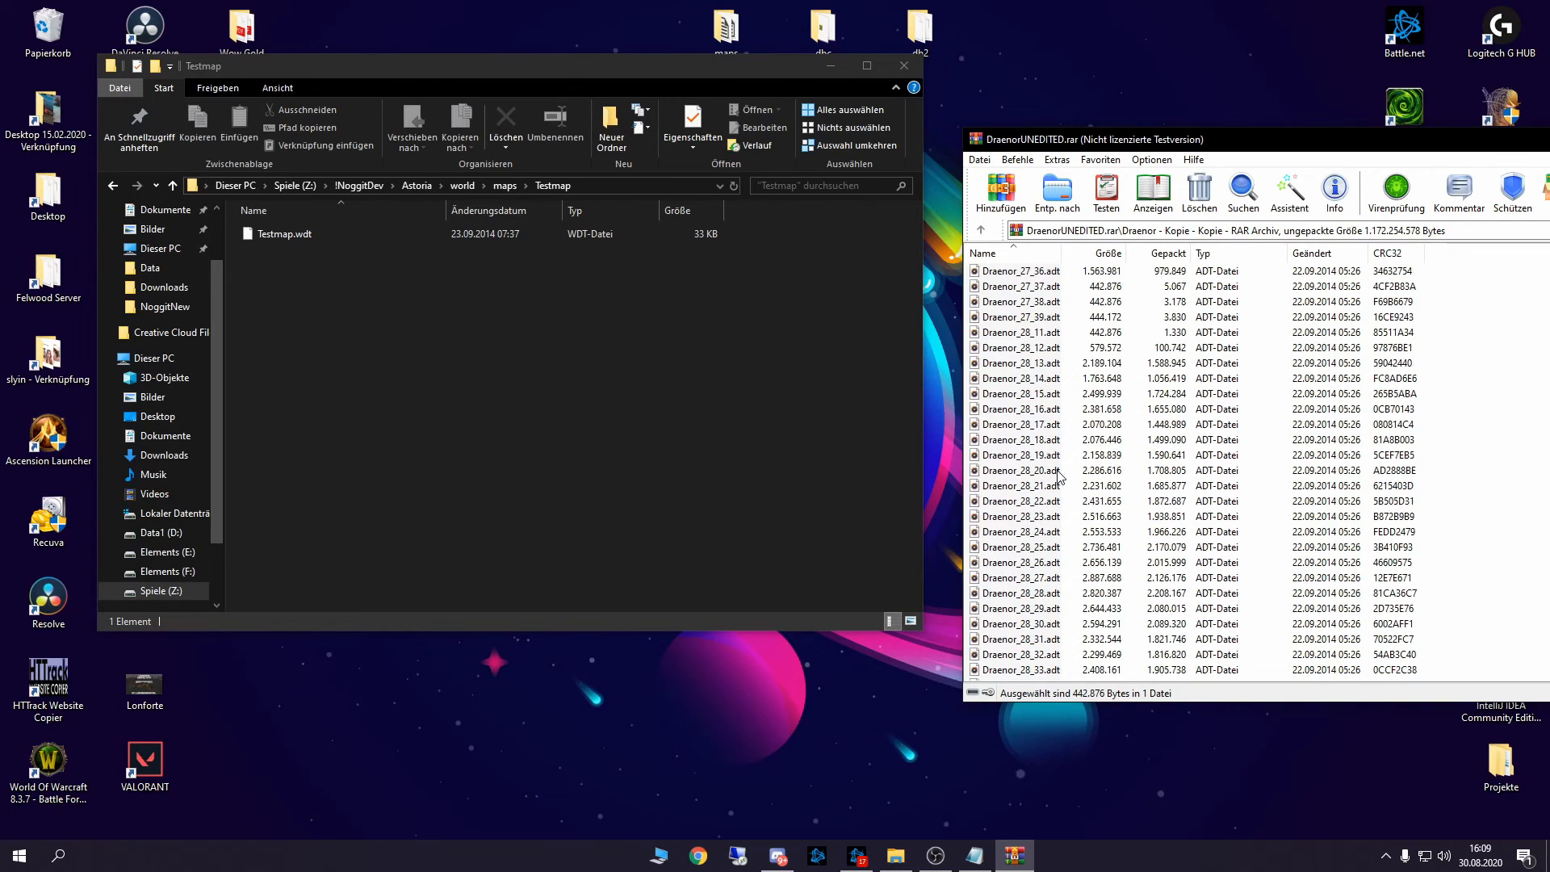
pyautogui.scroll(-7, 1035, 471)
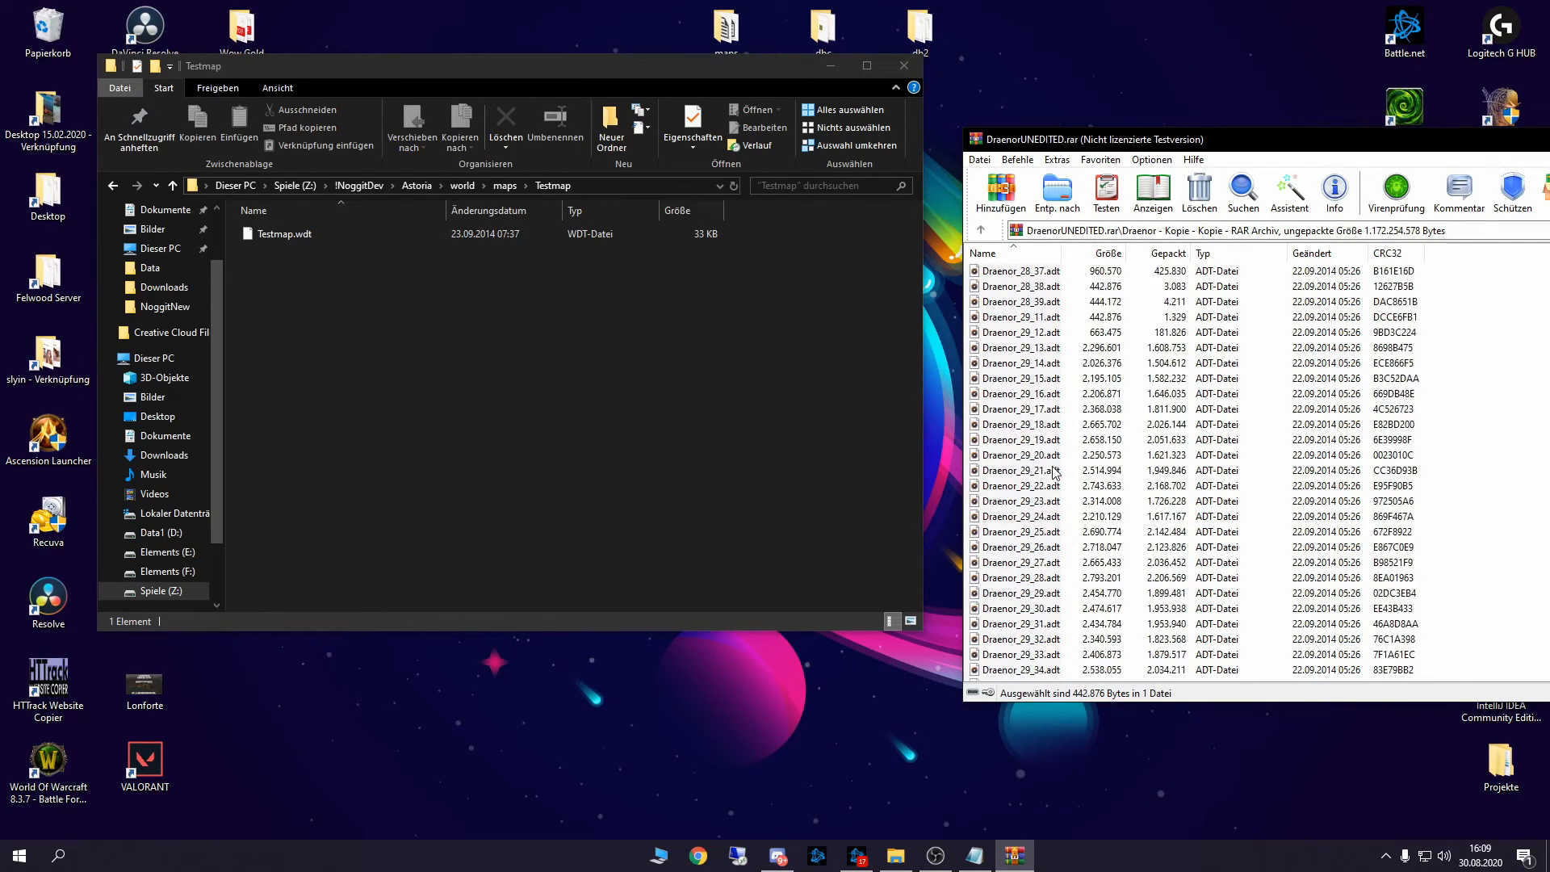
pyautogui.moveTo(1040, 384); pyautogui.dragTo(710, 373)
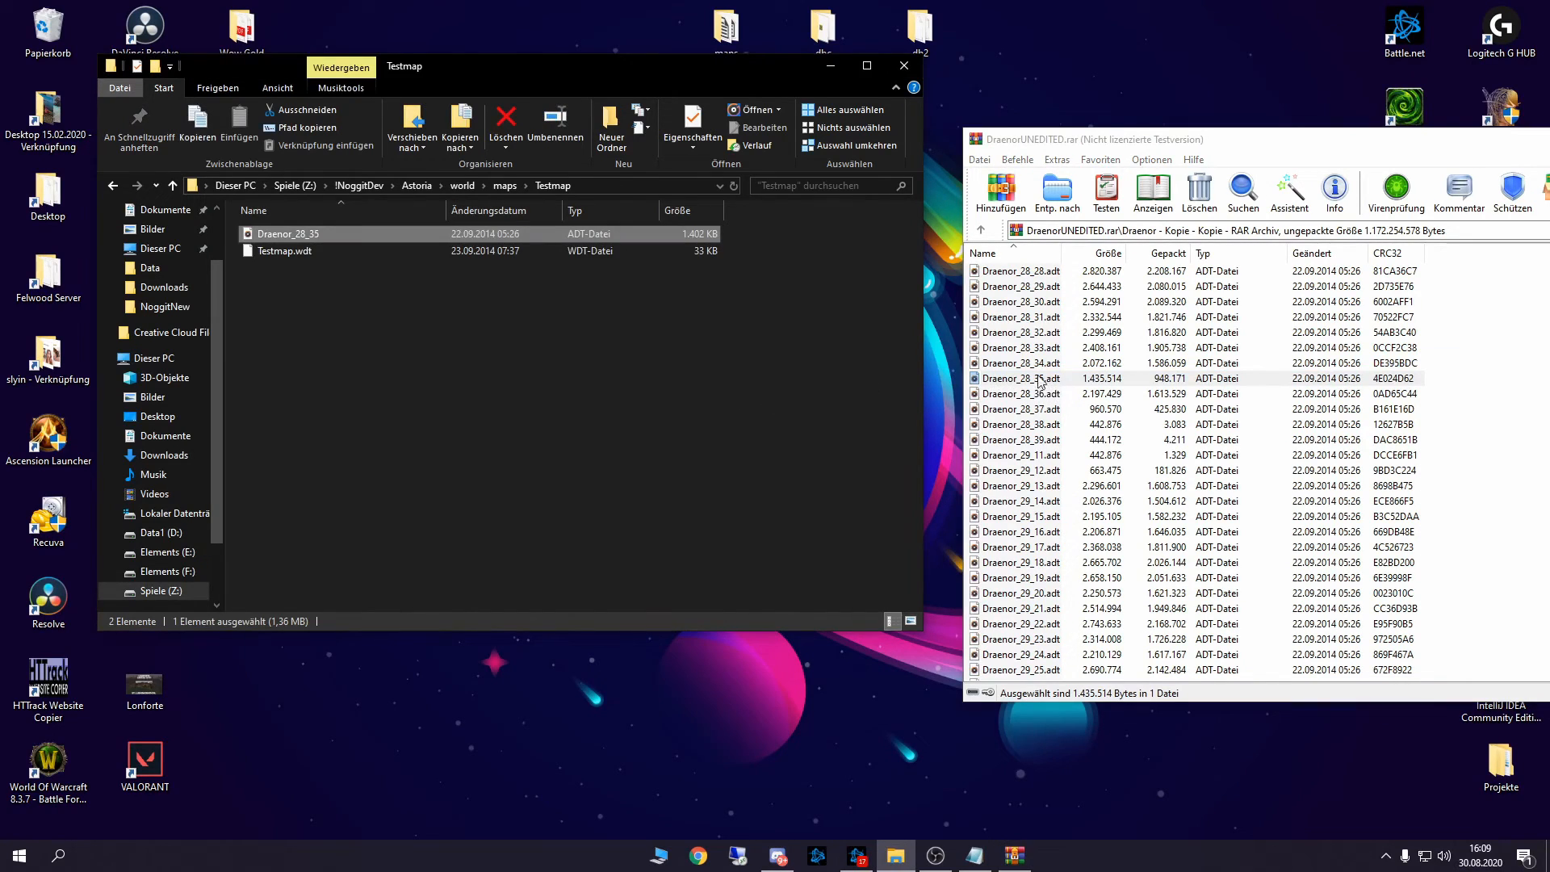
pyautogui.scroll(-8, 1054, 417)
pyautogui.moveTo(1041, 455); pyautogui.dragTo(751, 446)
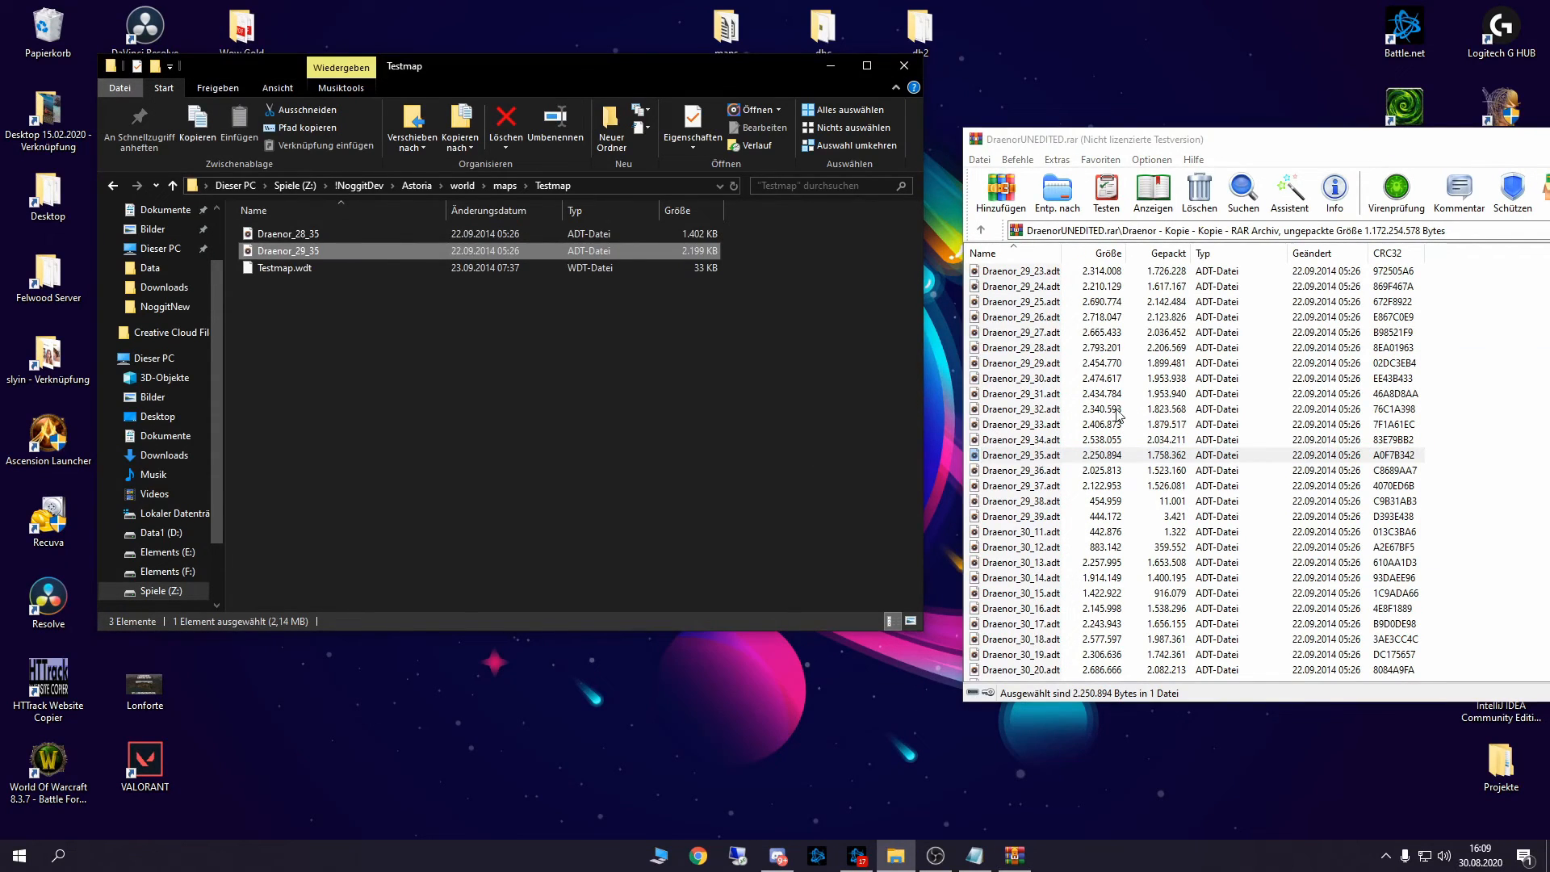
# Extract the tiles Draenor_30_35.adt and Draenor_30_36.adt from the archive into the Testmap folder.
pyautogui.scroll(-12, 1118, 415)
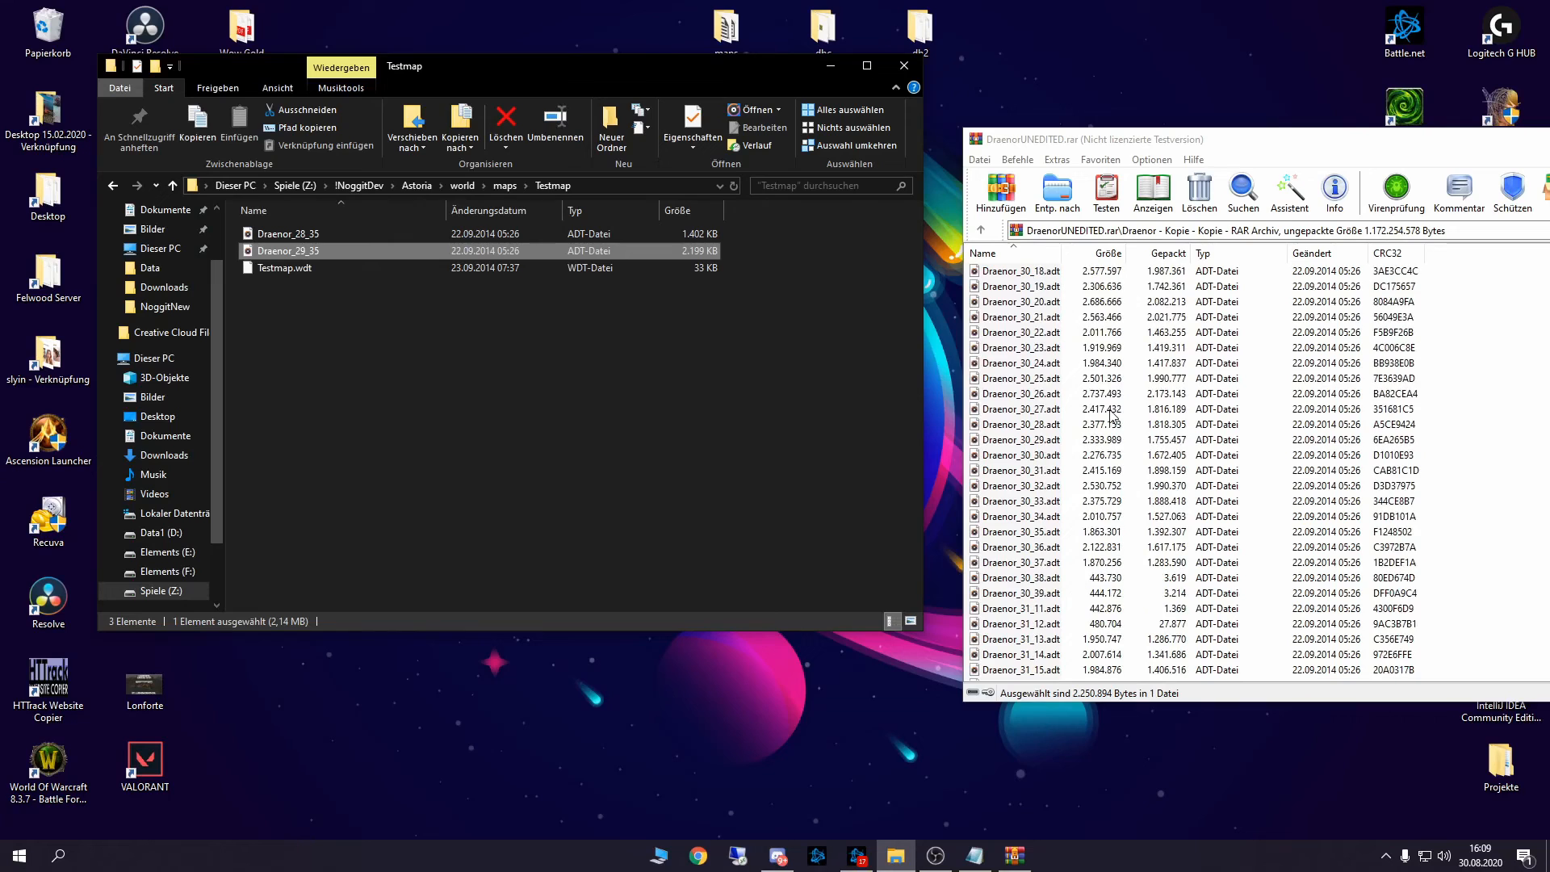
pyautogui.scroll(1, 1049, 432)
pyautogui.moveTo(1039, 392); pyautogui.dragTo(658, 404)
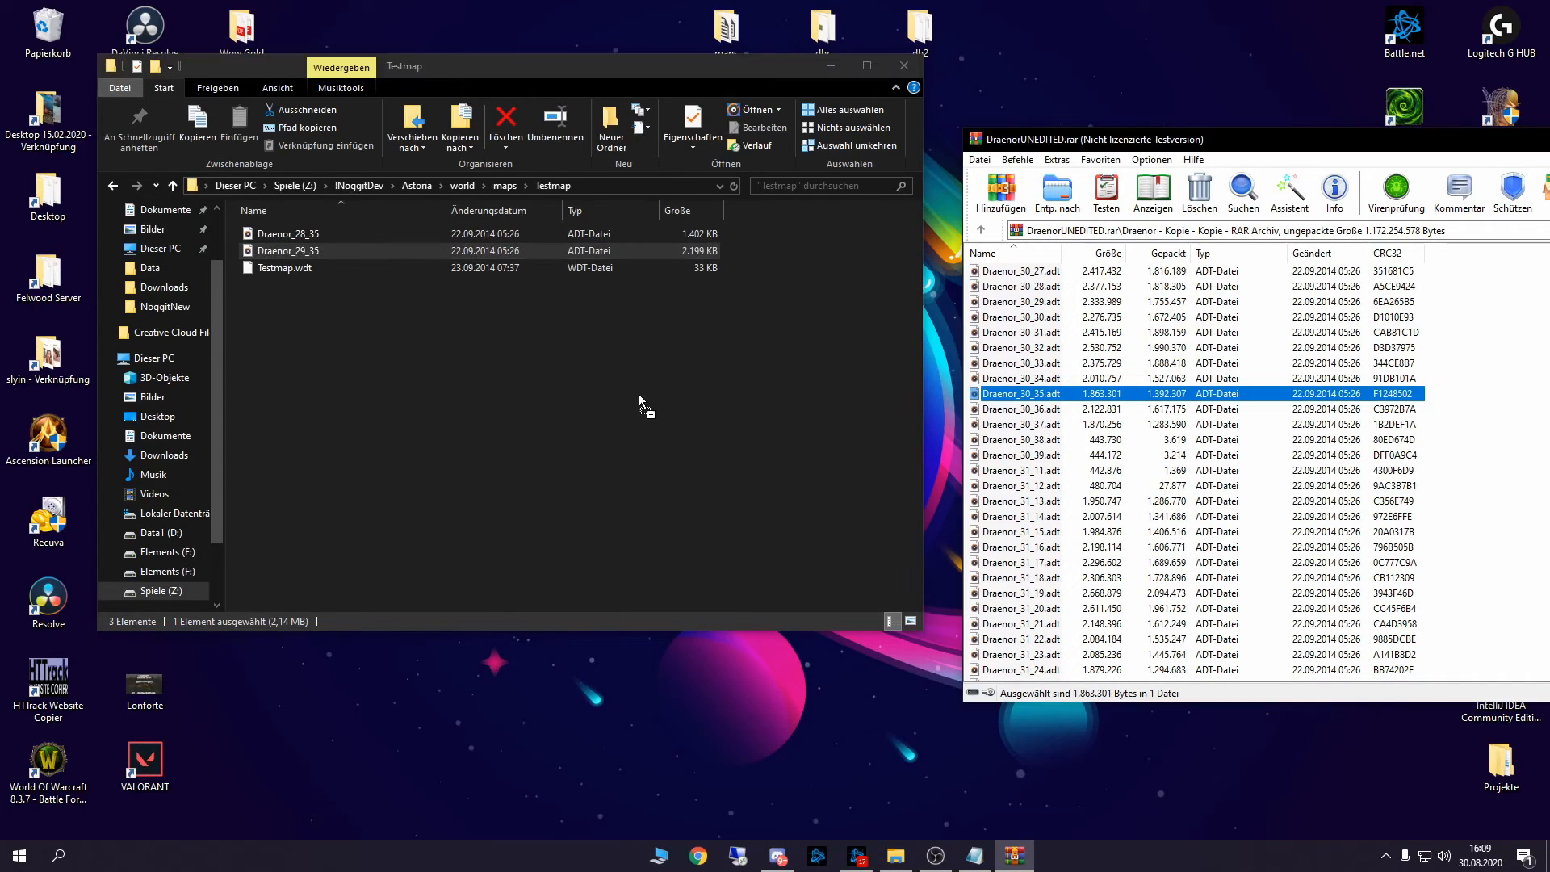
pyautogui.scroll(-1, 1115, 413)
pyautogui.moveTo(1029, 368); pyautogui.dragTo(754, 385)
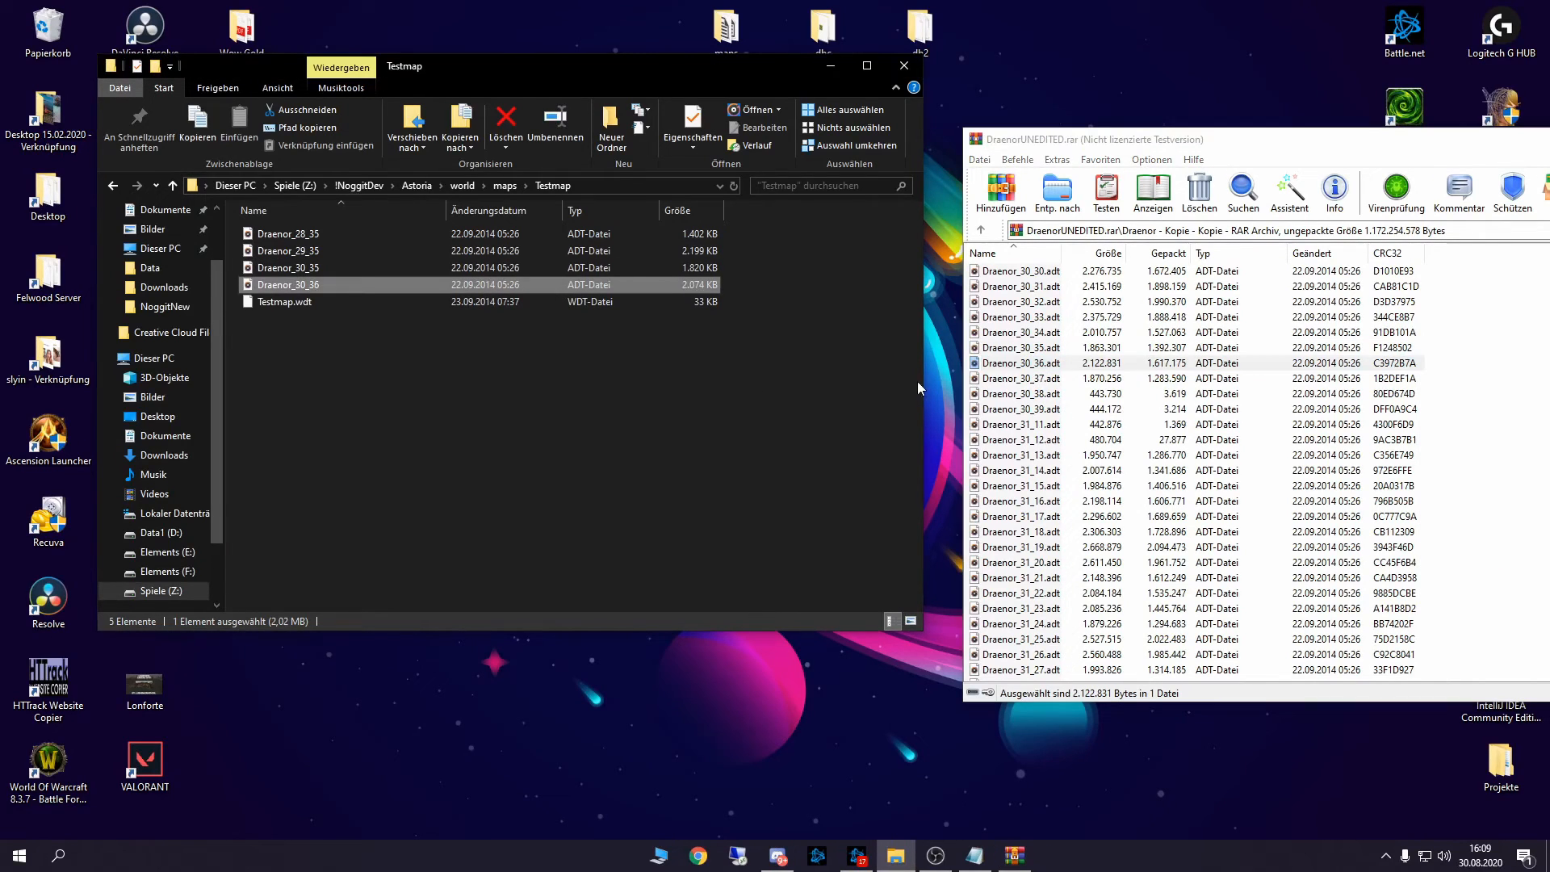
# Extract the remaining listed tiles Draenor_29_36.adt and Draenor_28_36.adt from the archive into the Testmap folder.
pyautogui.scroll(12, 1064, 388)
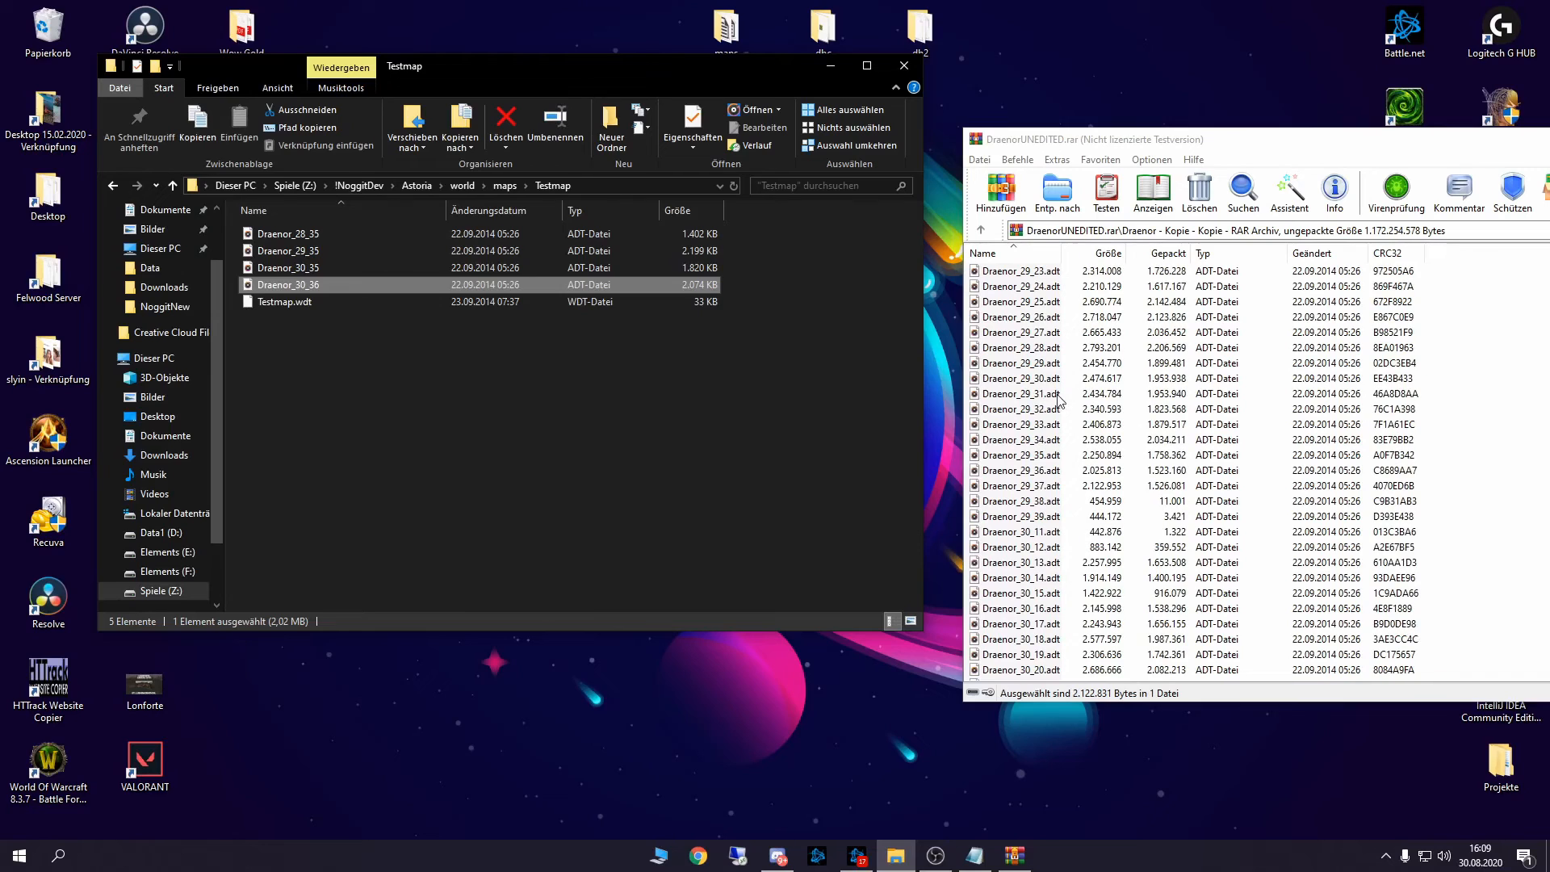
pyautogui.moveTo(1028, 475); pyautogui.dragTo(672, 467)
pyautogui.scroll(6, 1090, 461)
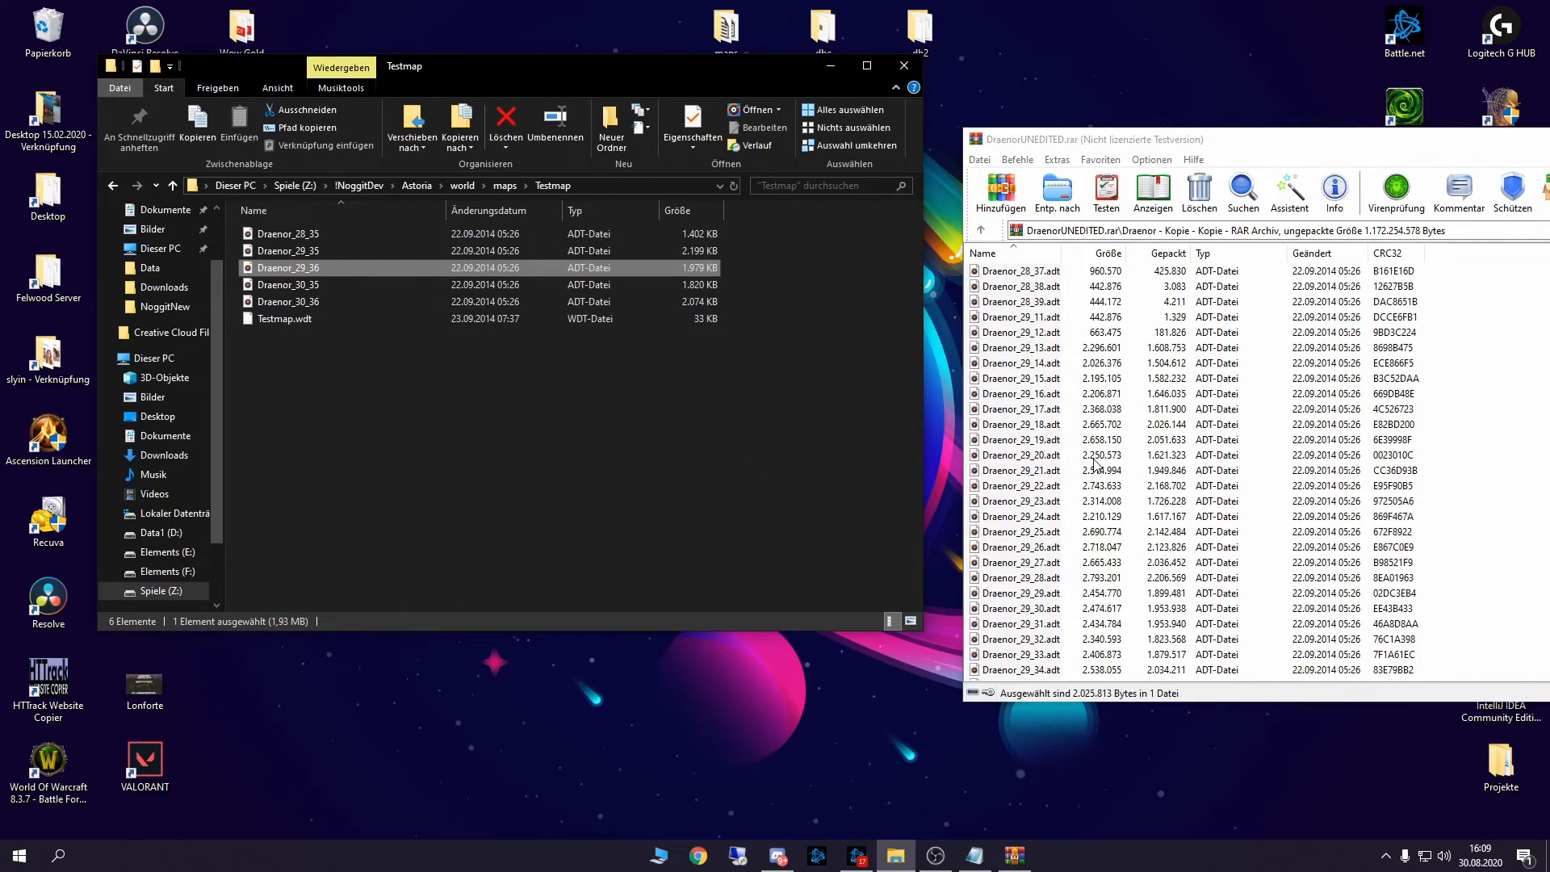
pyautogui.moveTo(1048, 305); pyautogui.dragTo(691, 409)
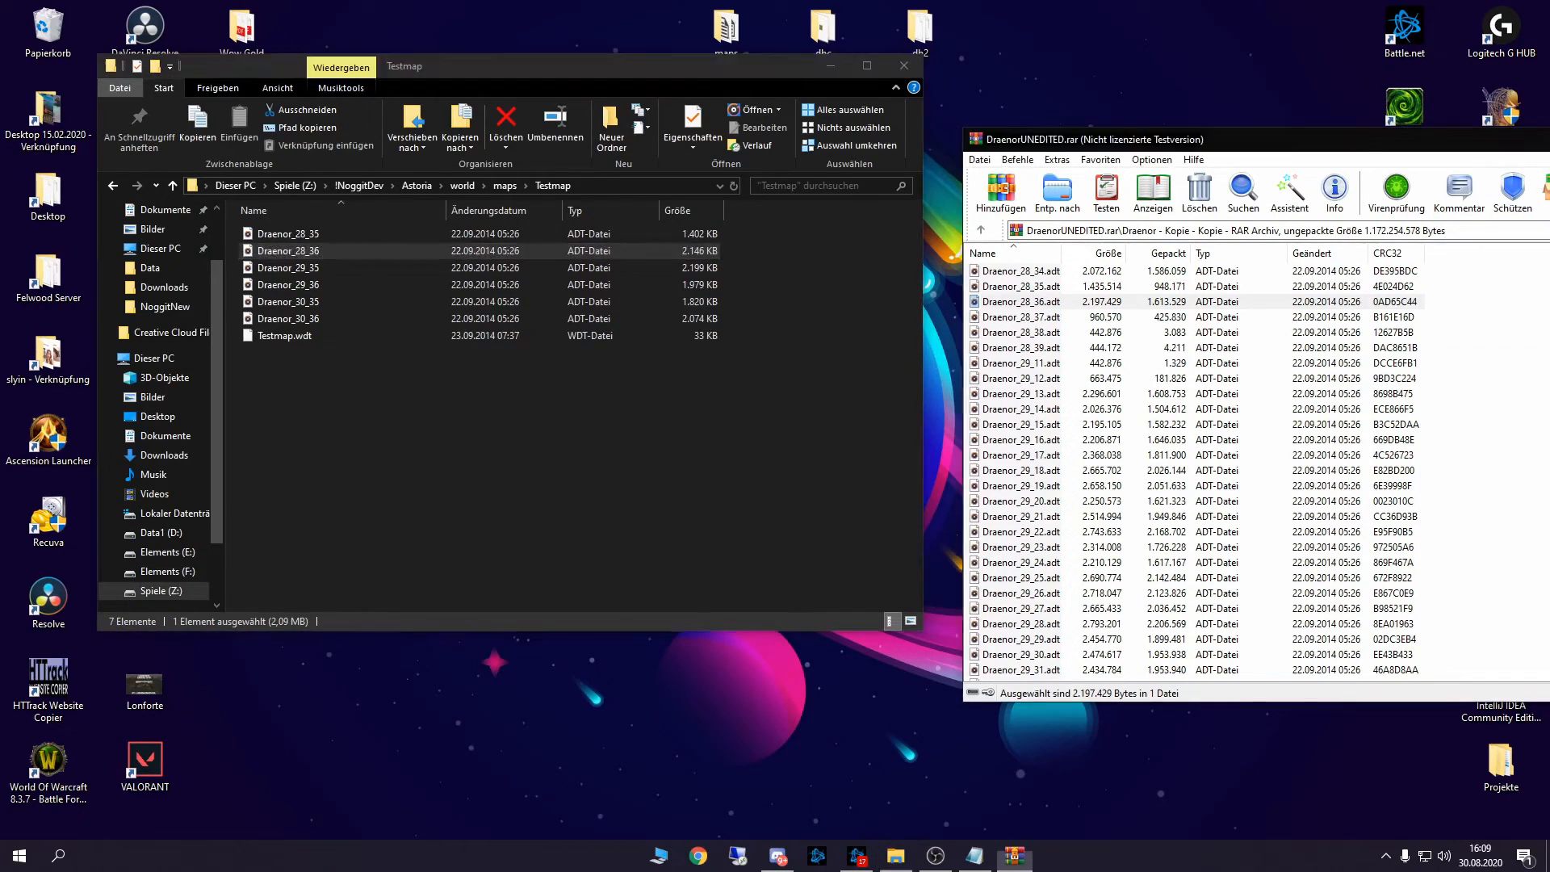
# Close the DraenorUNEDITED archive and the coordinate notes, discarding the unsaved notes.
pyautogui.hotkey('alt', 'F4')
pyautogui.click(276, 317)
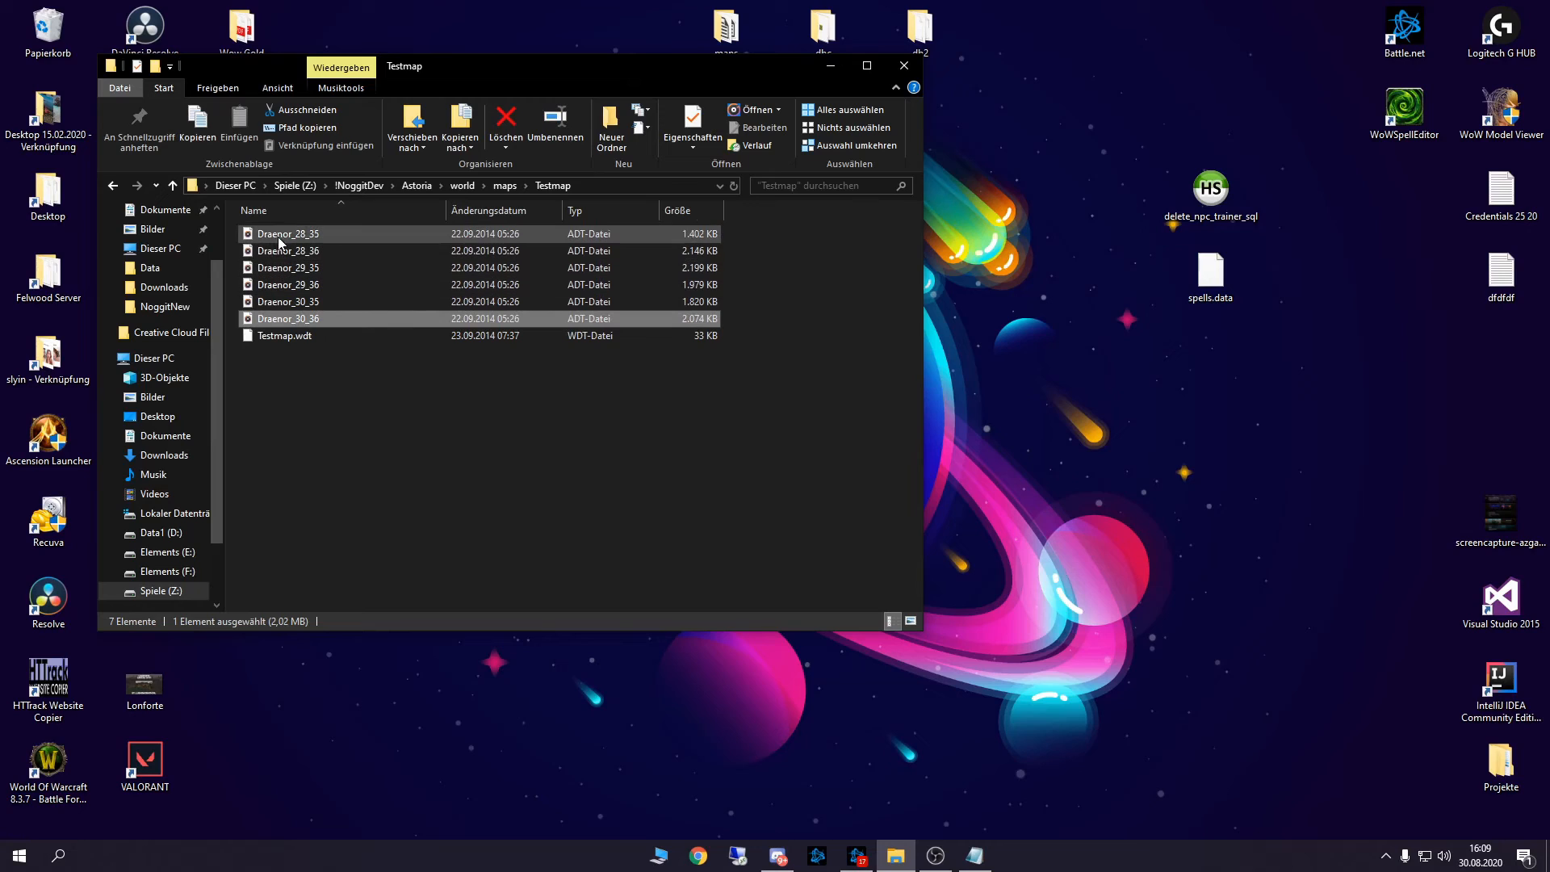
pyautogui.keyDown('shift'); pyautogui.click(280, 235); pyautogui.keyUp('shift')
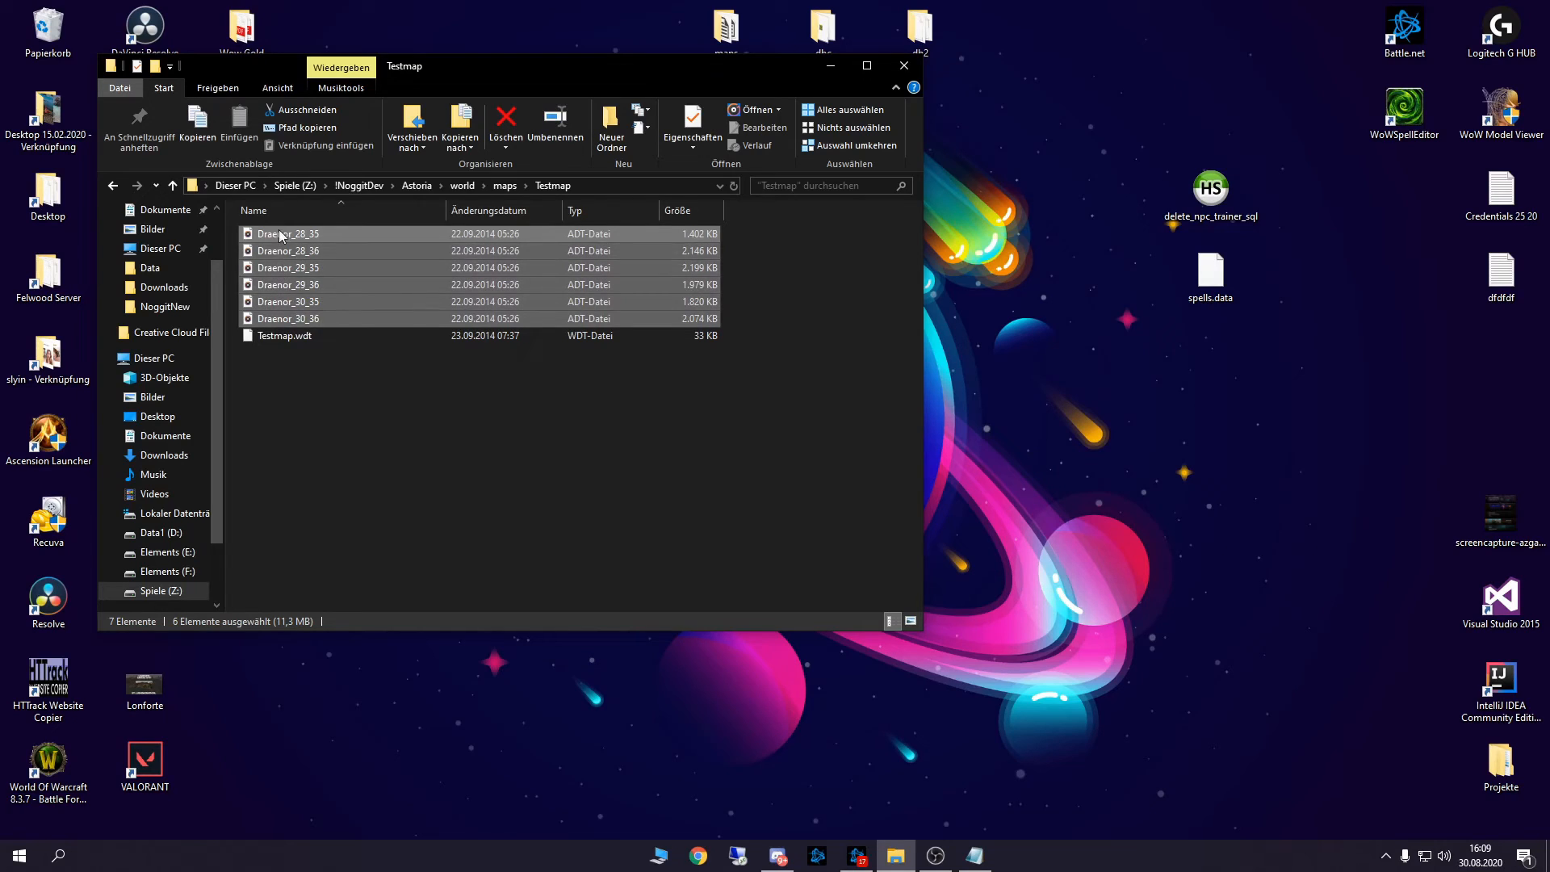
pyautogui.moveTo(1549, 159); pyautogui.dragTo(805, 155)
pyautogui.moveTo(795, 265); pyautogui.dragTo(739, 179)
pyautogui.click(803, 237)
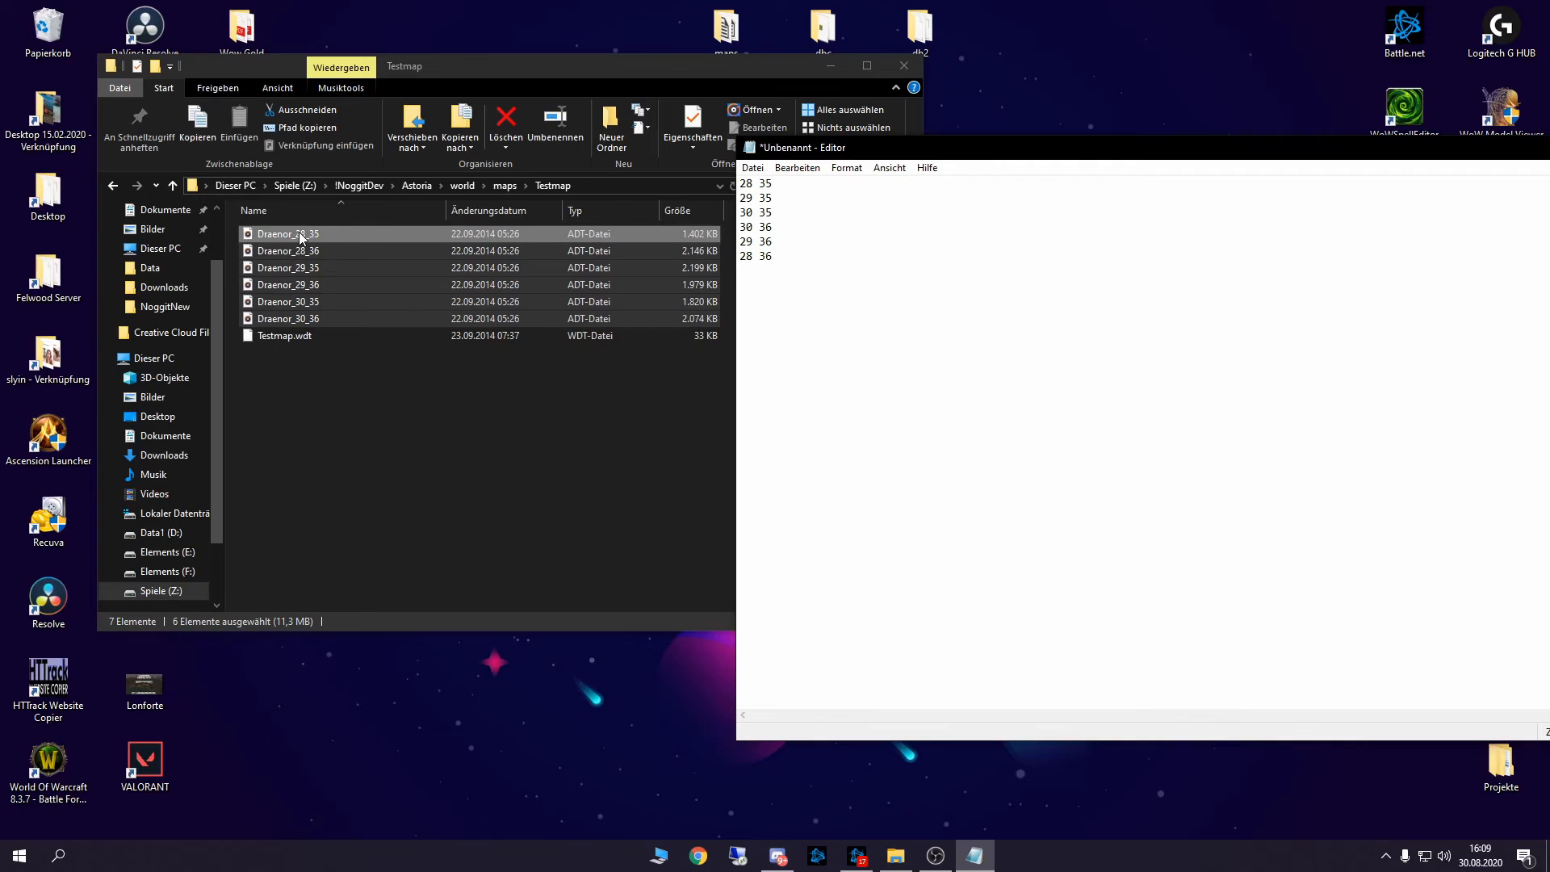
pyautogui.hotkey('alt', 'F4')
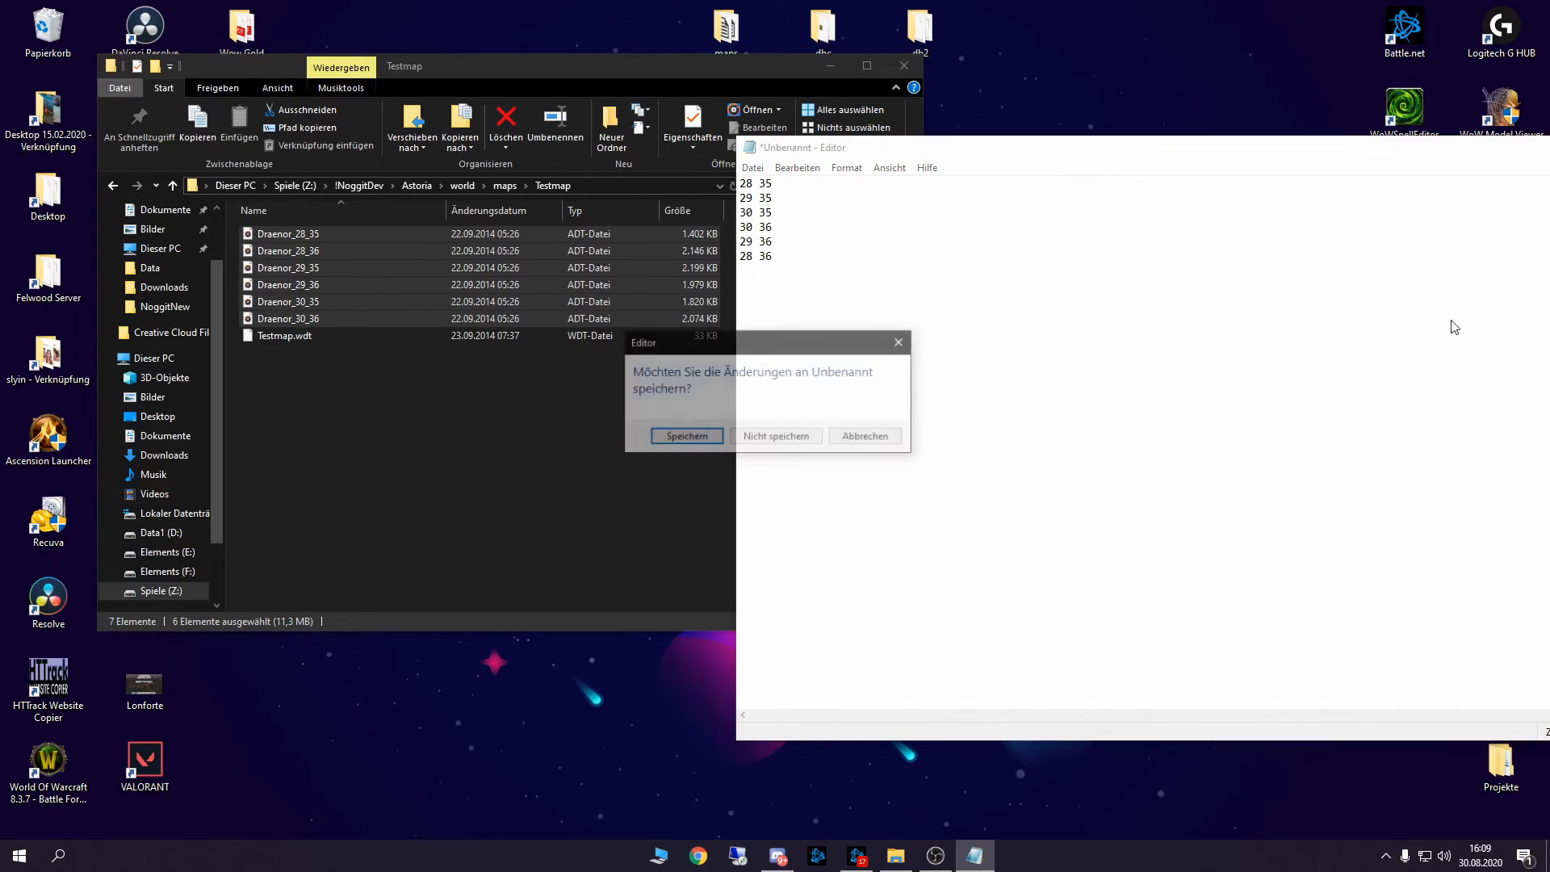
pyautogui.click(810, 438)
pyautogui.click(478, 409)
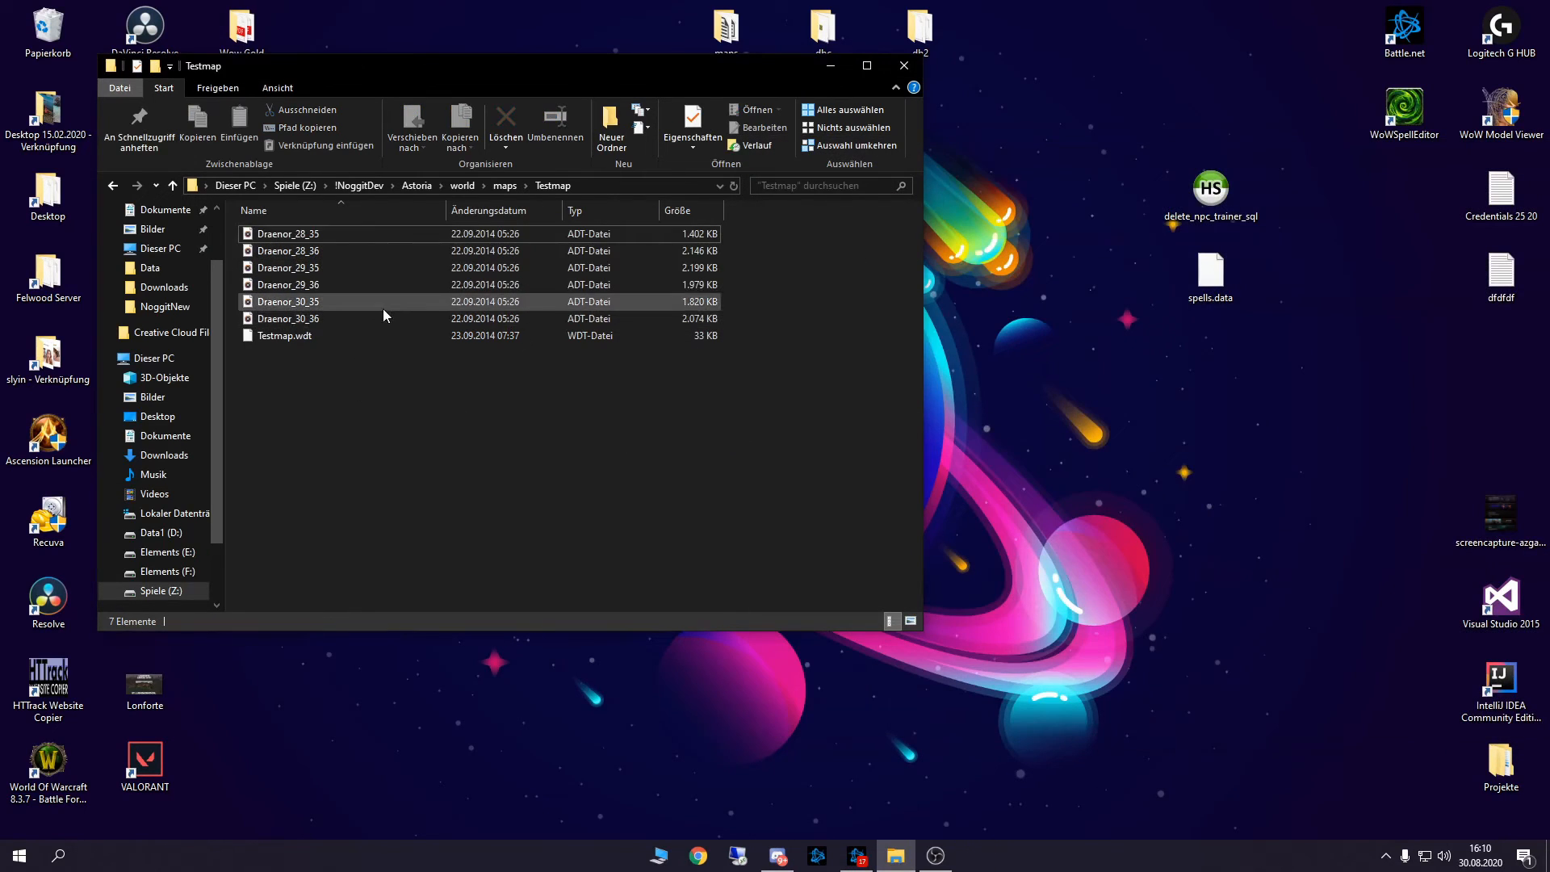
# Copy the base name Testmap from Testmap.wdt and rename Draenor_30_36 and Draenor_30_35 to Testmap_30_36 and Testmap_30_35.
pyautogui.click(271, 335)
pyautogui.click(270, 334)
pyautogui.hotkey('ctrl', 'c')
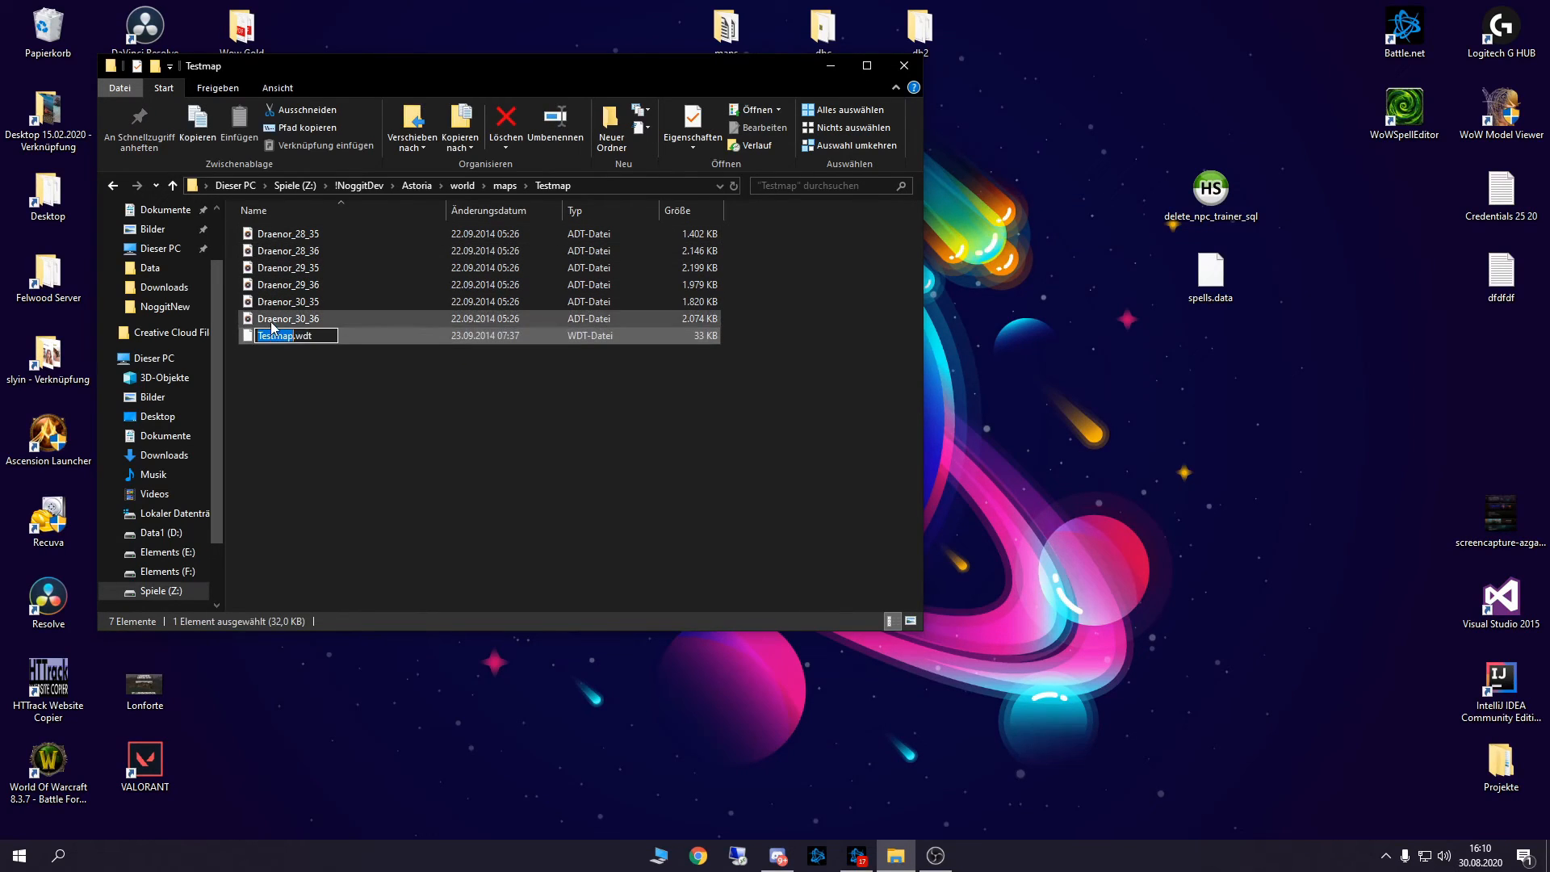
pyautogui.click(278, 319)
pyautogui.press('F2')
pyautogui.moveTo(294, 319); pyautogui.dragTo(257, 234)
pyautogui.hotkey('ctrl', 'v')
pyautogui.click(283, 302)
pyautogui.press('F2')
pyautogui.hotkey('ctrl', 'v')
# Rename Draenor_29_36 and Draenor_29_35 to Testmap_29_36 and Testmap_29_35.
pyautogui.click(285, 286)
pyautogui.press('F2')
pyautogui.hotkey('ctrl', 'v')
pyautogui.click(284, 269)
pyautogui.press('F2')
pyautogui.hotkey('ctrl', 'v')
# Rename Draenor_28_36 and Draenor_28_35 to Testmap_28_36 and Testmap_28_35.
pyautogui.click(273, 252)
pyautogui.press('F2')
pyautogui.hotkey('ctrl', 'v')
pyautogui.click(276, 235)
pyautogui.press('F2')
pyautogui.hotkey('ctrl', 'v')
pyautogui.click(353, 363)
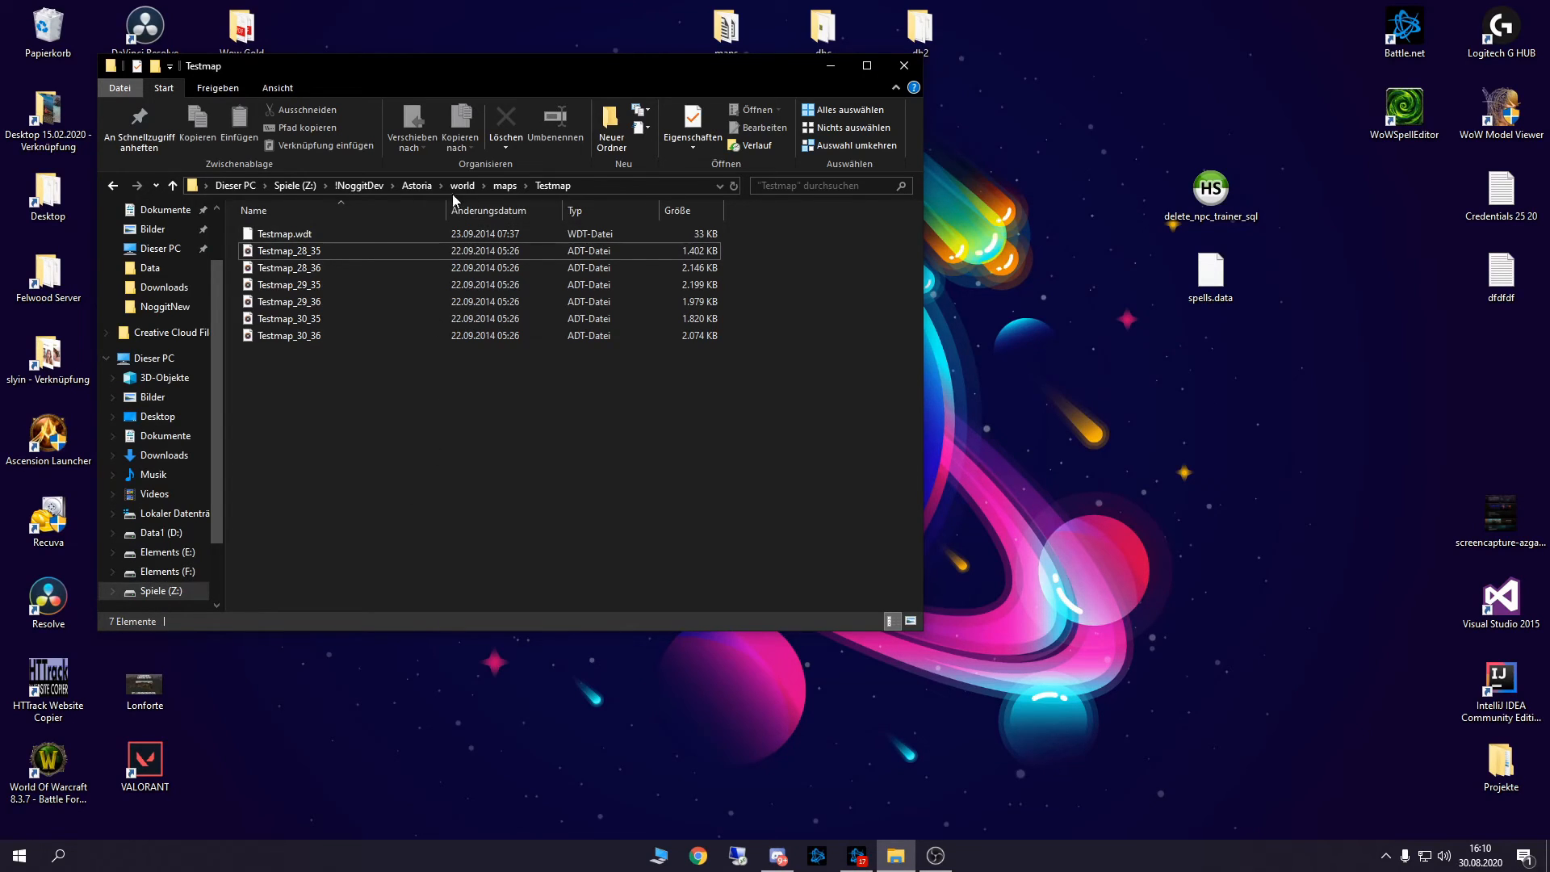
# Launch GruulMe from Astoria's GruulMeWDT folder and load Testmap.wdt from the Testmap map folder.
pyautogui.click(408, 184)
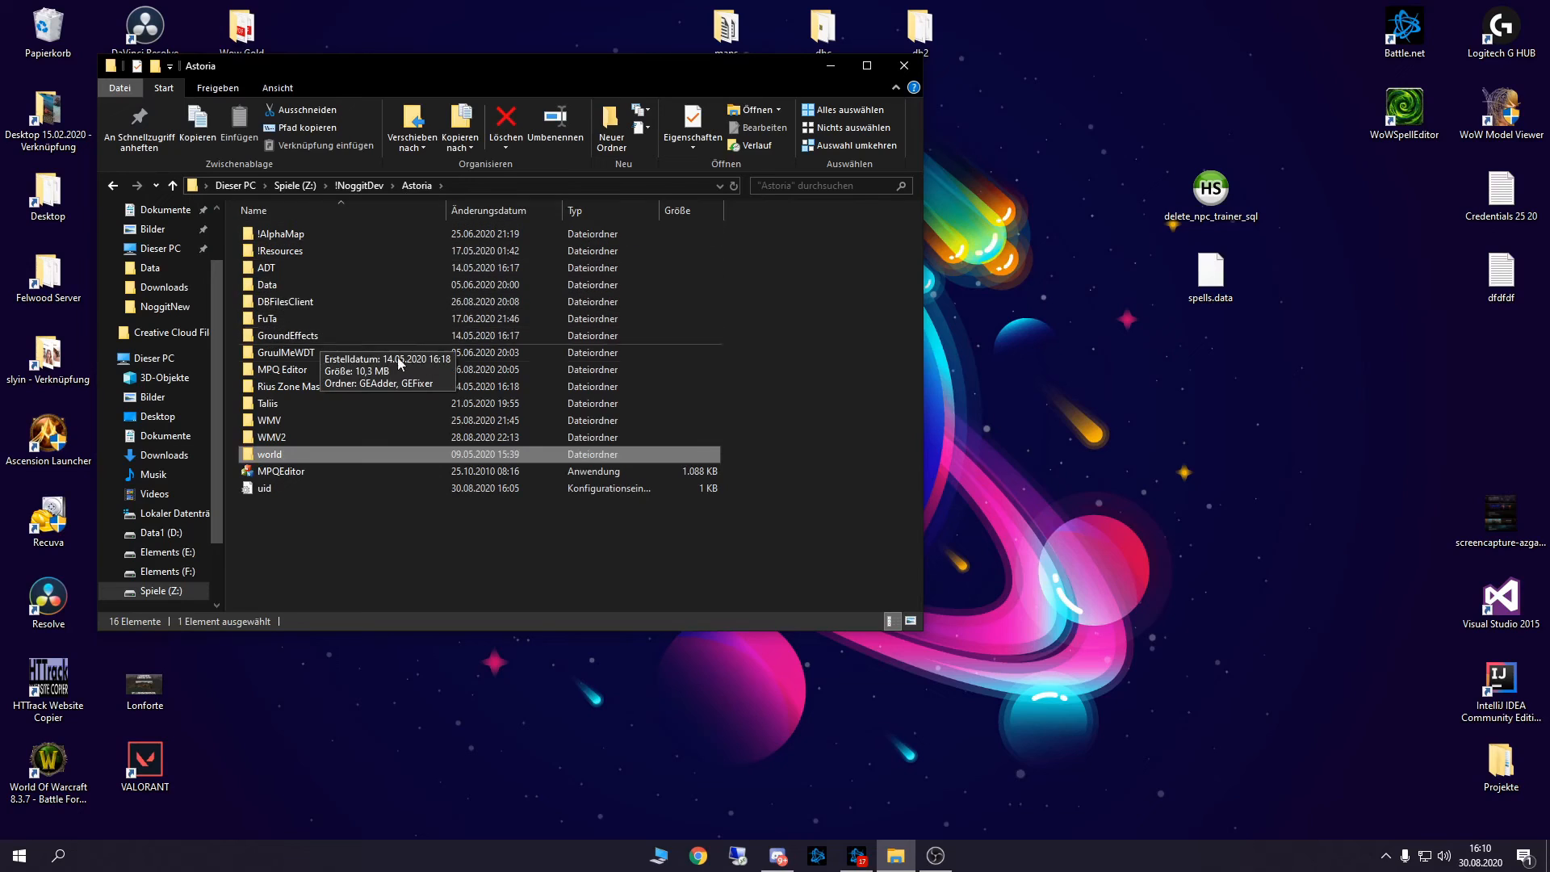
pyautogui.doubleClick(280, 353)
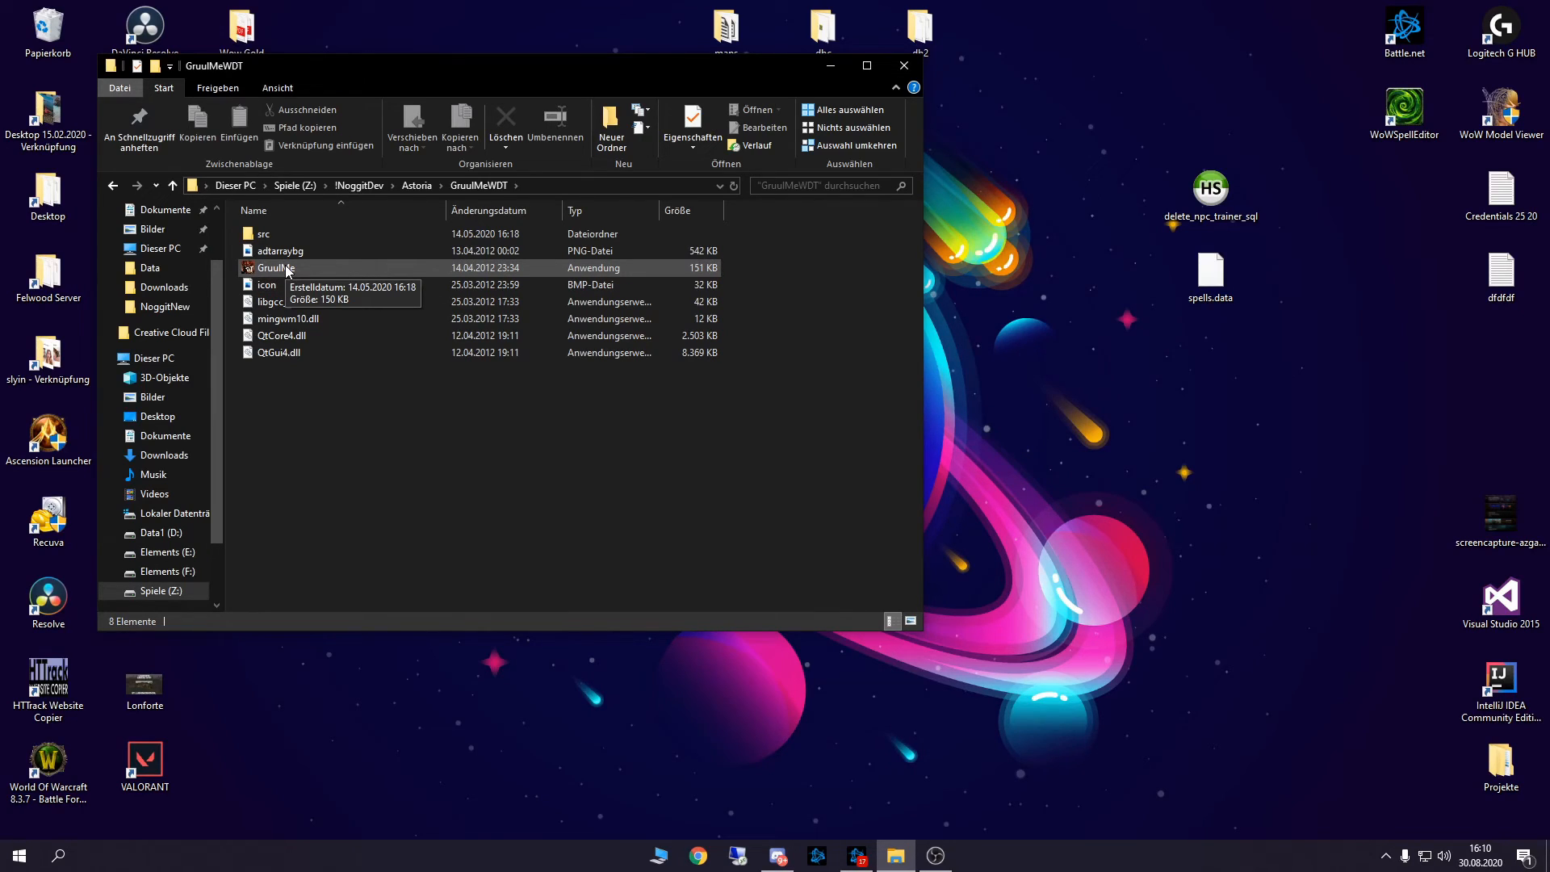
pyautogui.doubleClick(263, 270)
pyautogui.moveTo(541, 260); pyautogui.dragTo(725, 185)
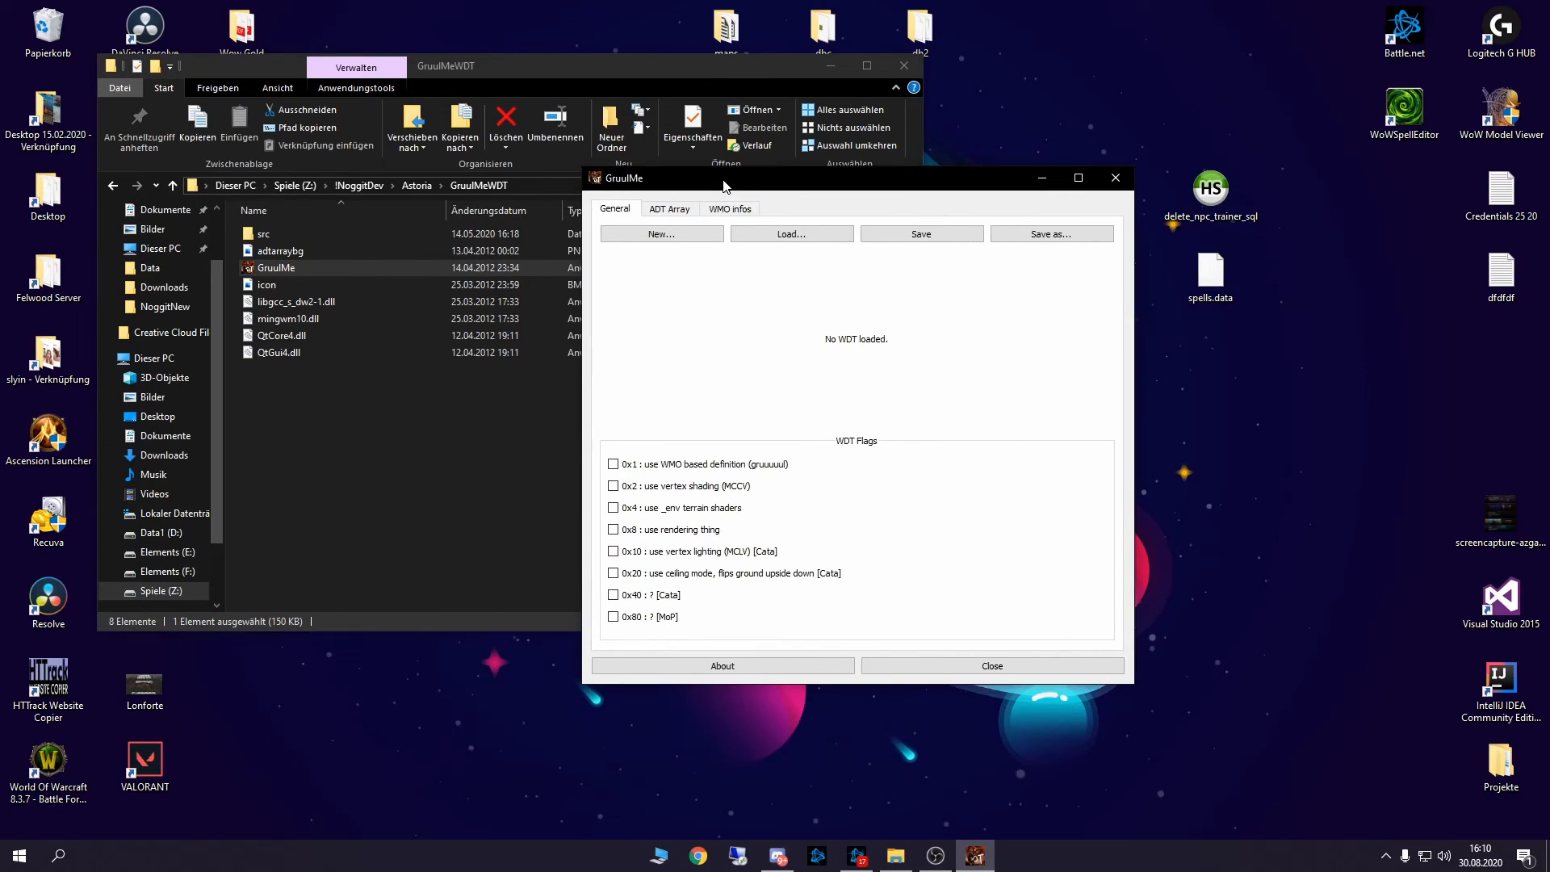
pyautogui.click(763, 235)
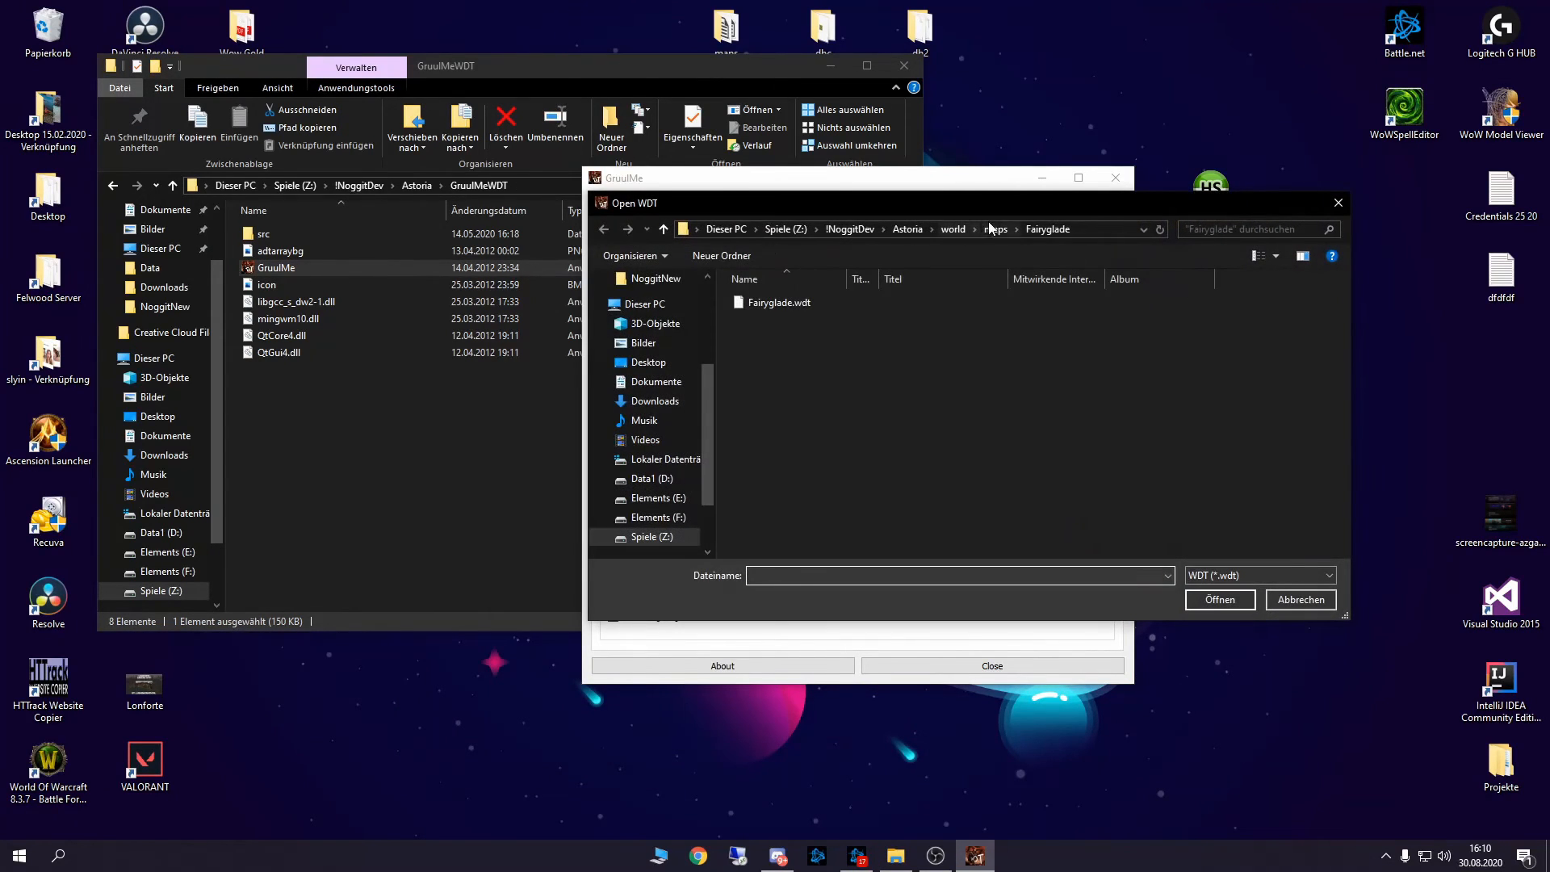
pyautogui.doubleClick(781, 386)
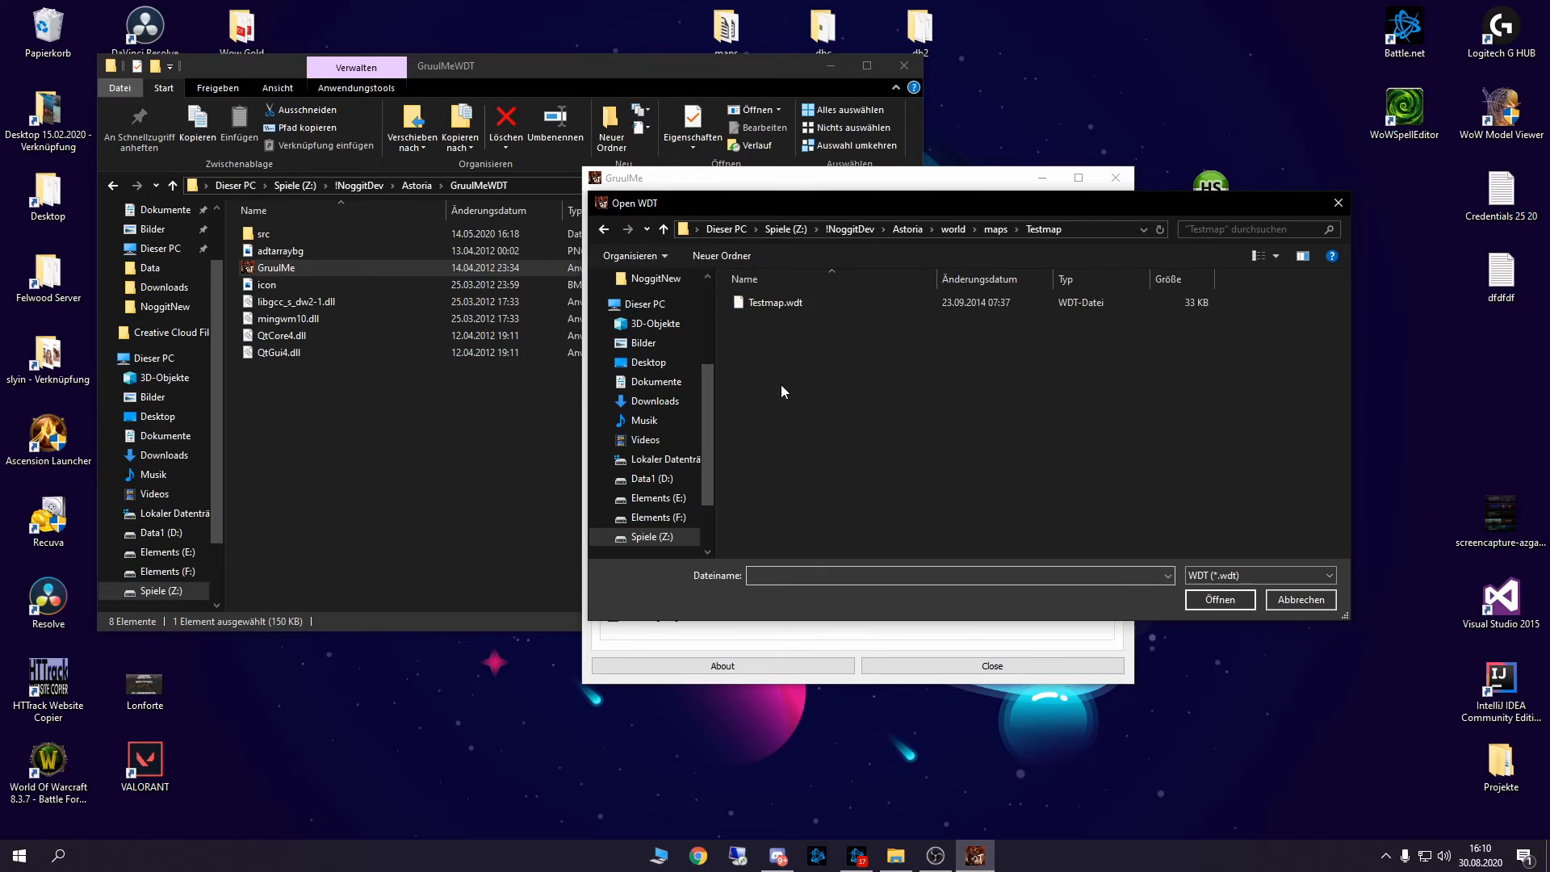
pyautogui.doubleClick(750, 302)
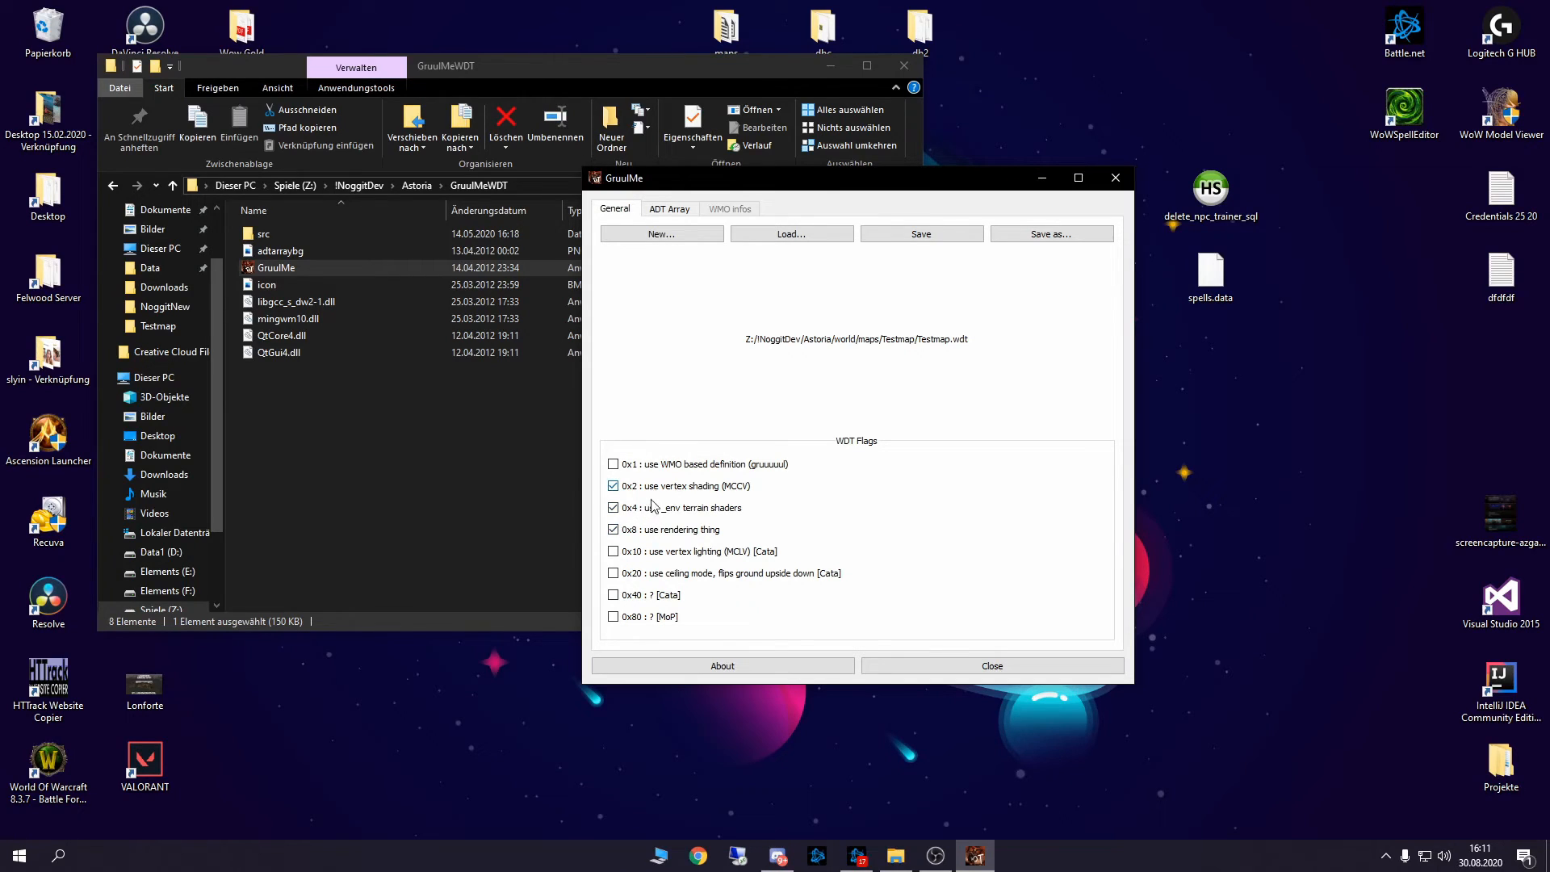
# Delete all tiles from the ADT array and add ADTs for the six tiles at X 28–30, Y 35–36.
pyautogui.click(683, 212)
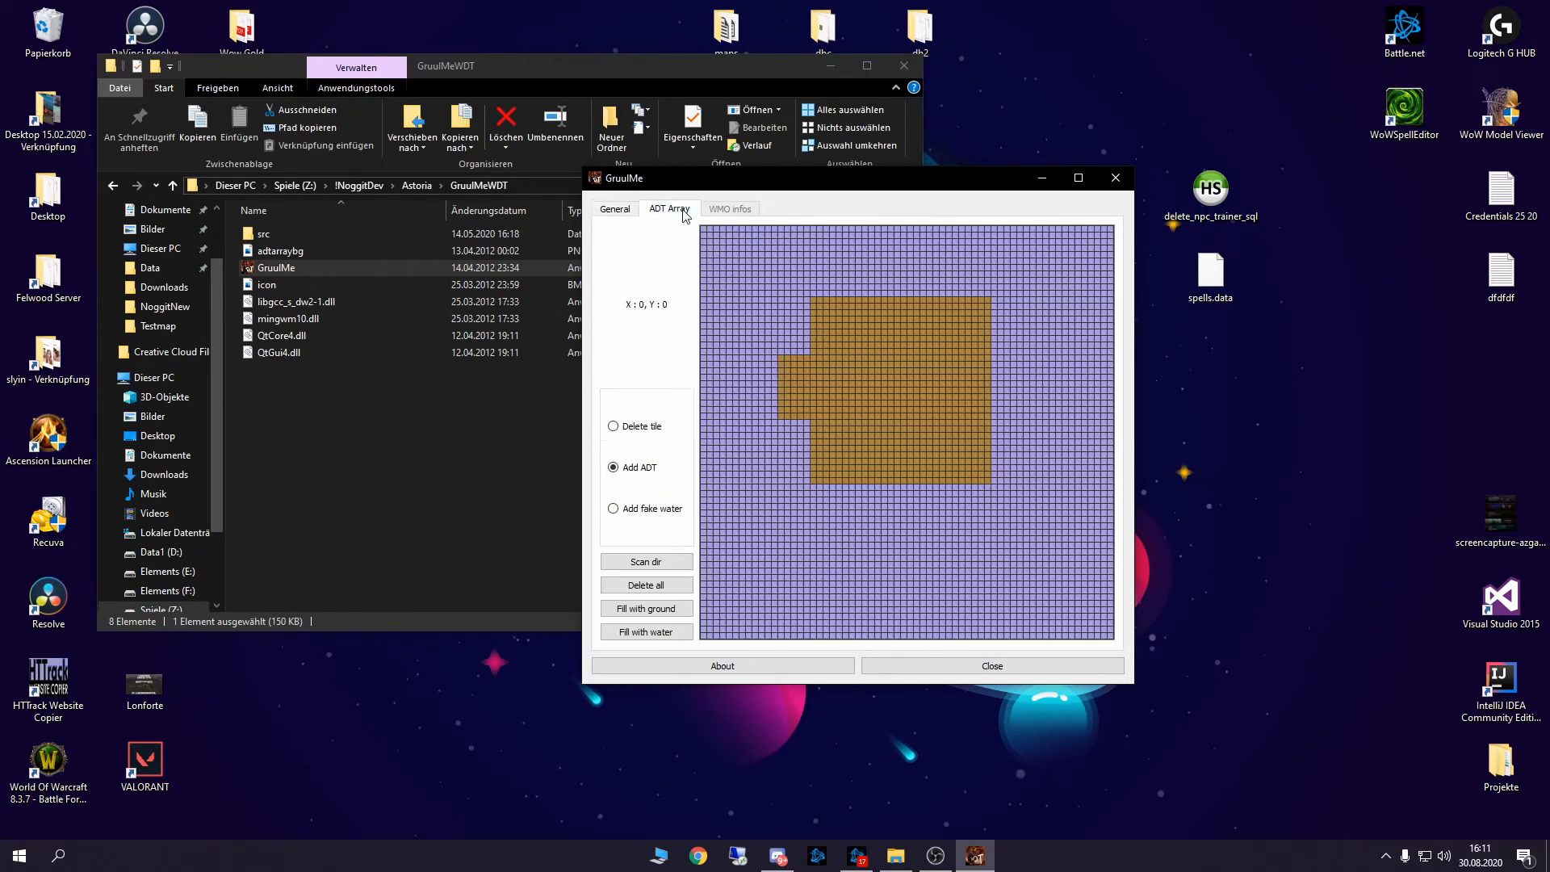
pyautogui.click(659, 587)
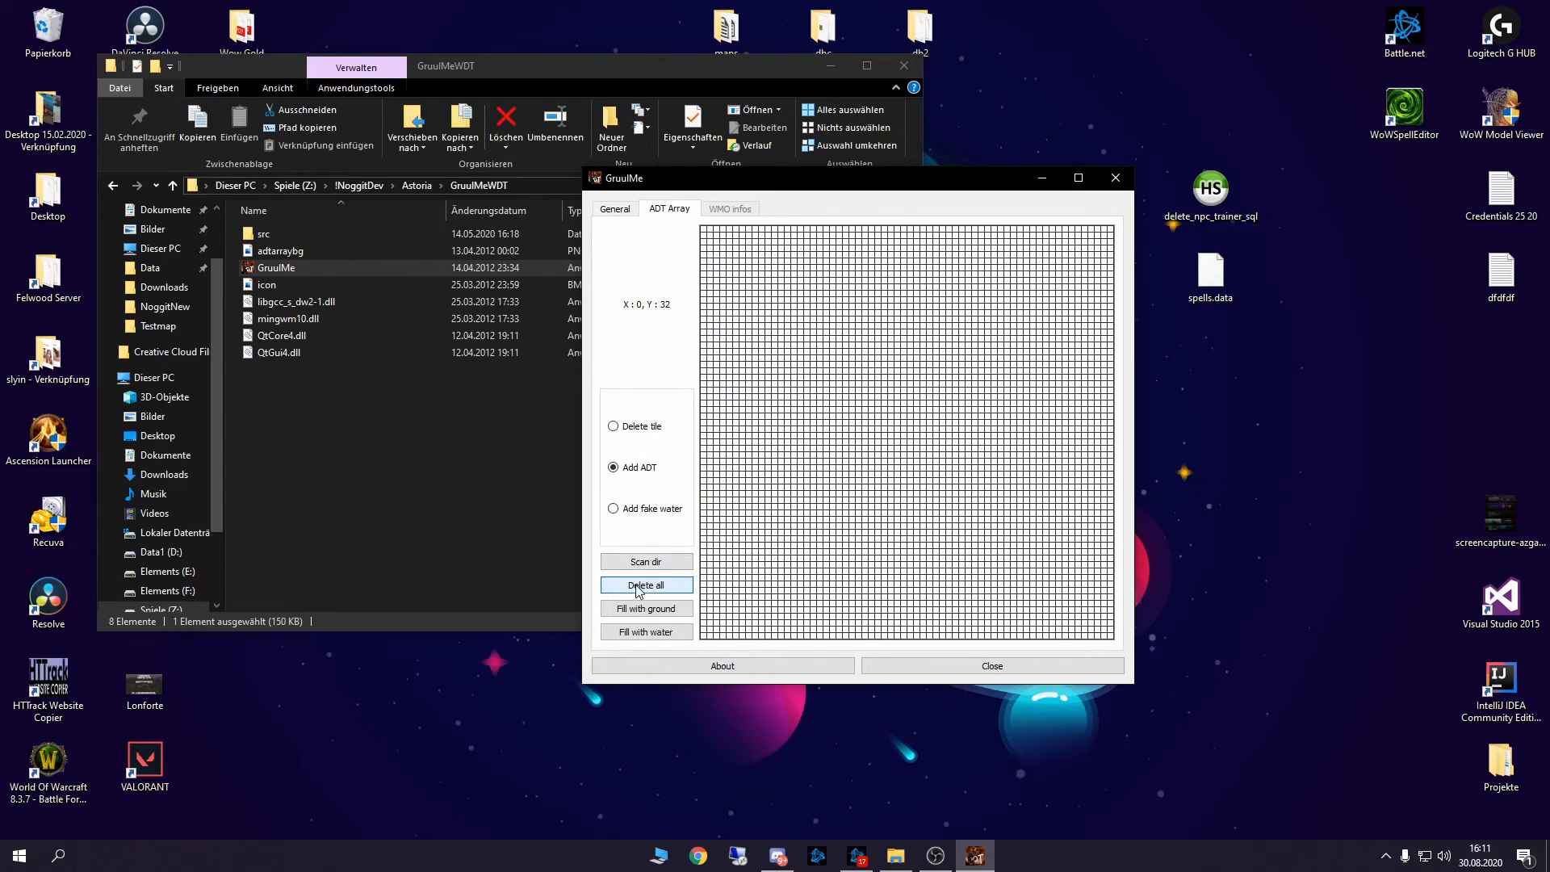
pyautogui.click(892, 458)
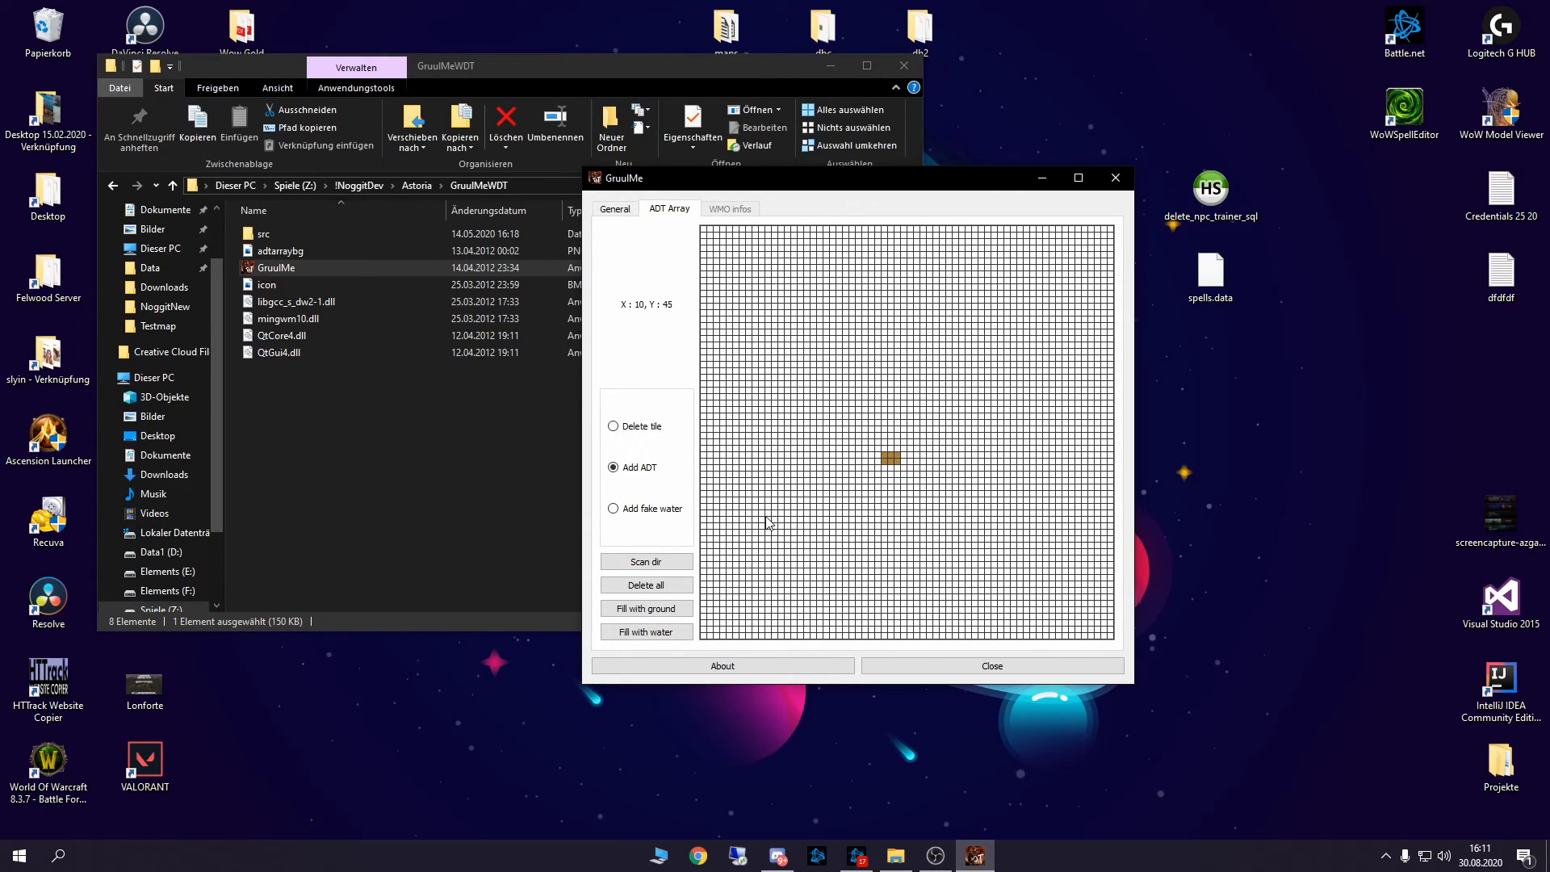
# Save the edited Testmap.wdt and close GruulMe.
pyautogui.click(617, 210)
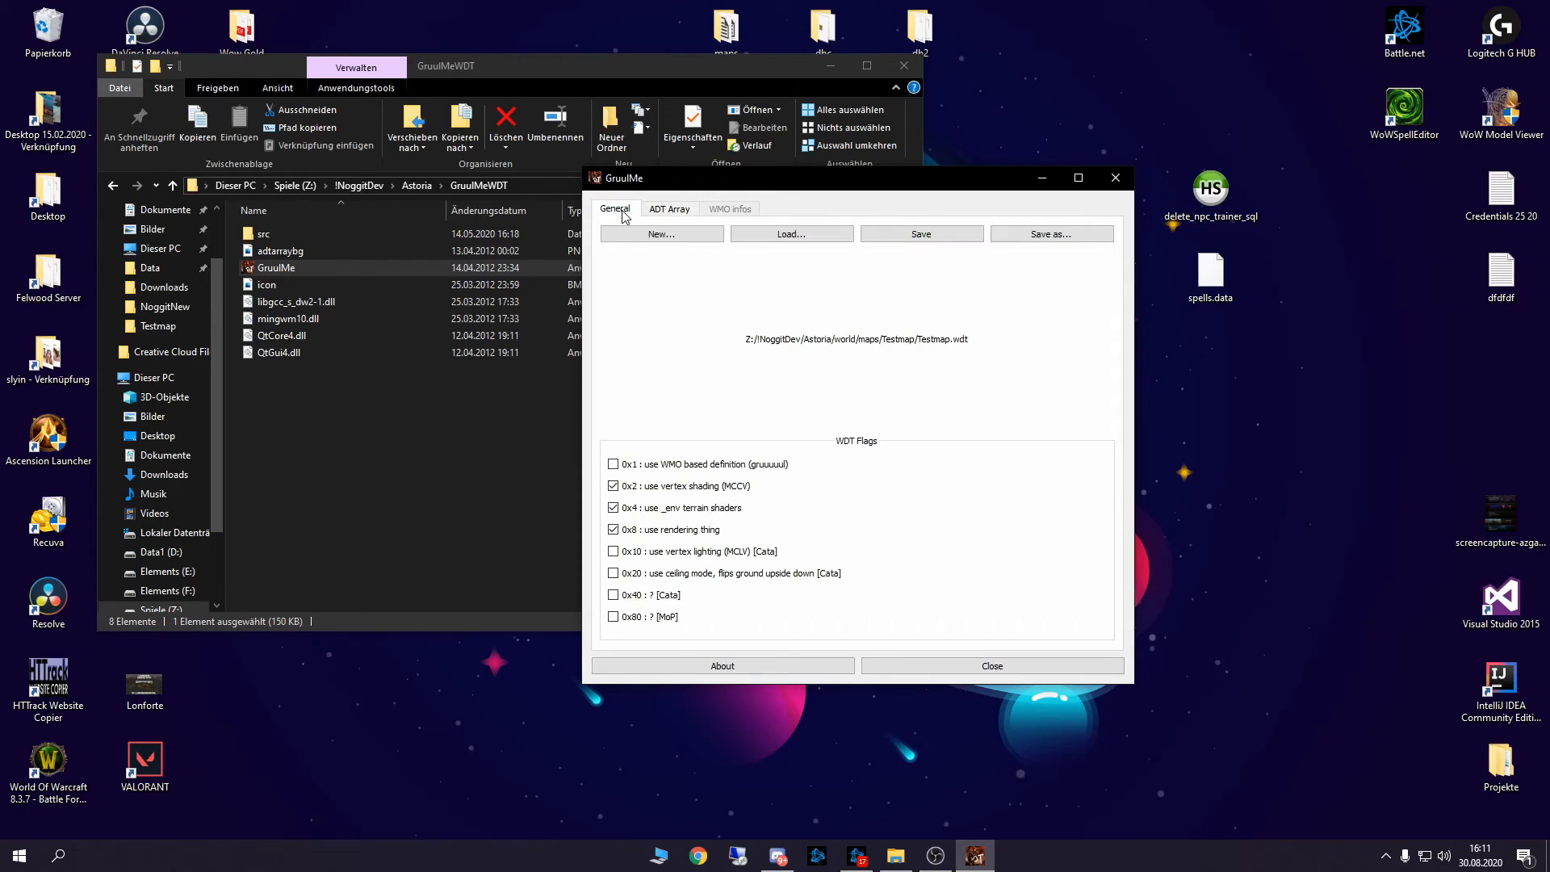
pyautogui.click(925, 238)
pyautogui.click(1017, 454)
pyautogui.click(1115, 177)
pyautogui.click(555, 437)
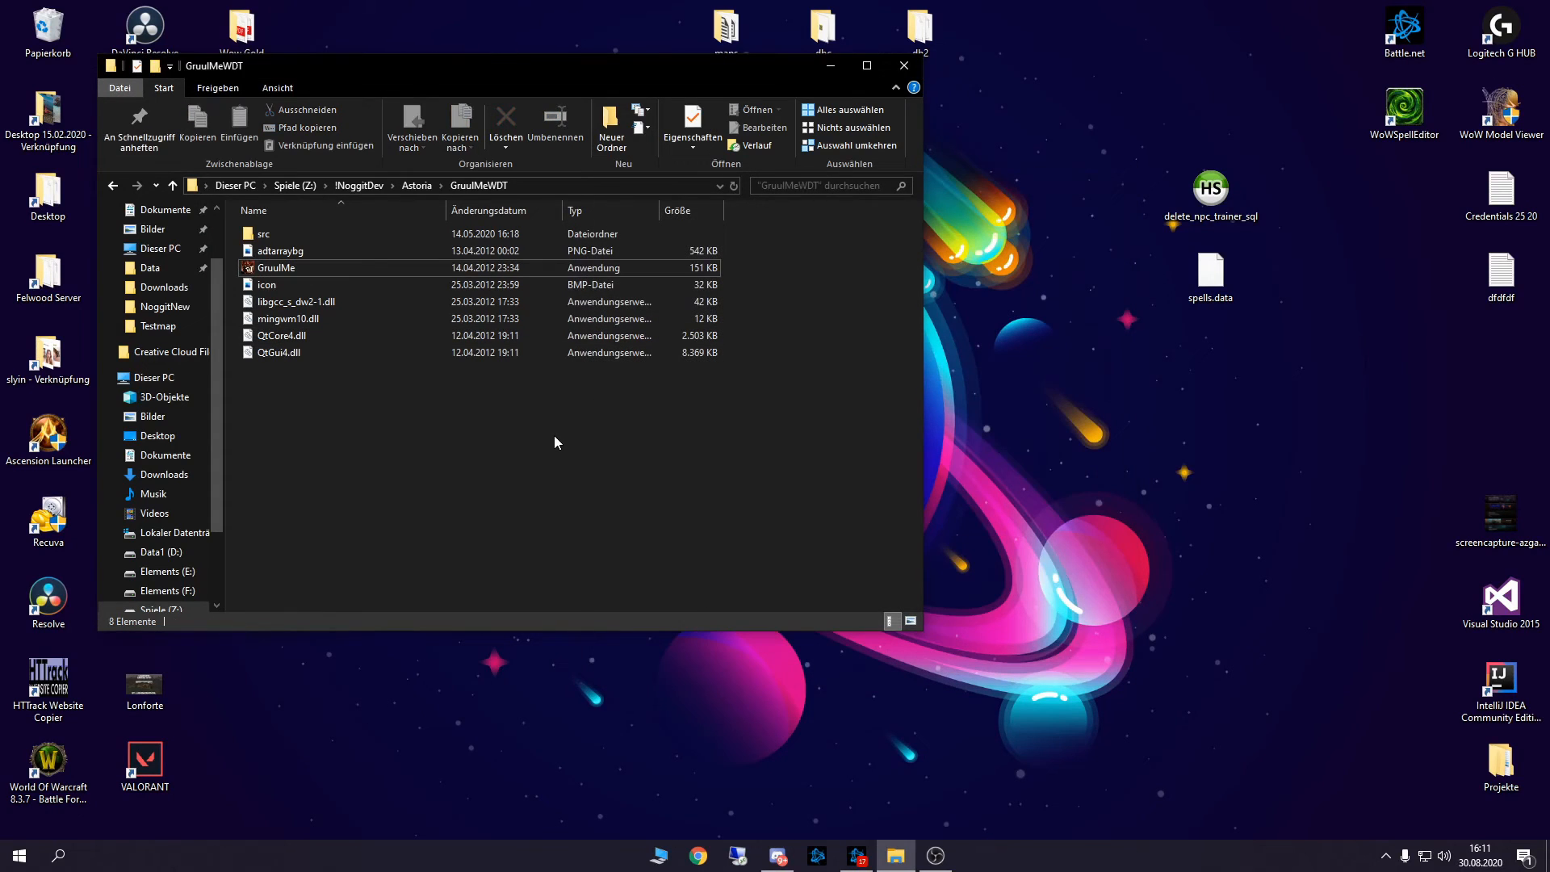
# Open the Testmap folder under world\maps and check its WDT and ADT files.
pyautogui.press('BackSpace')
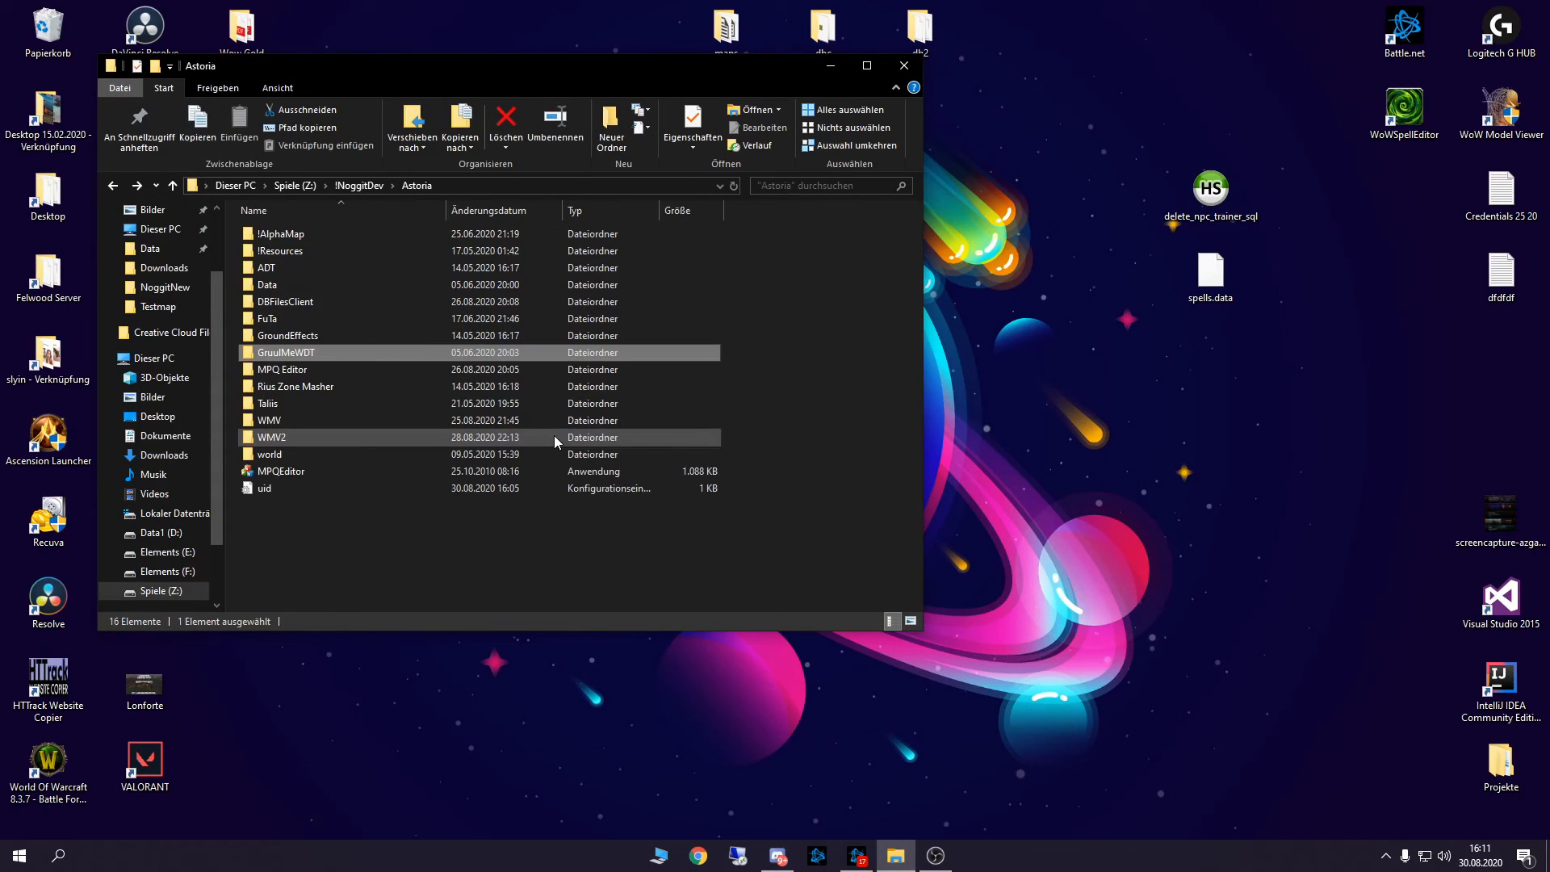
pyautogui.doubleClick(327, 455)
pyautogui.doubleClick(296, 234)
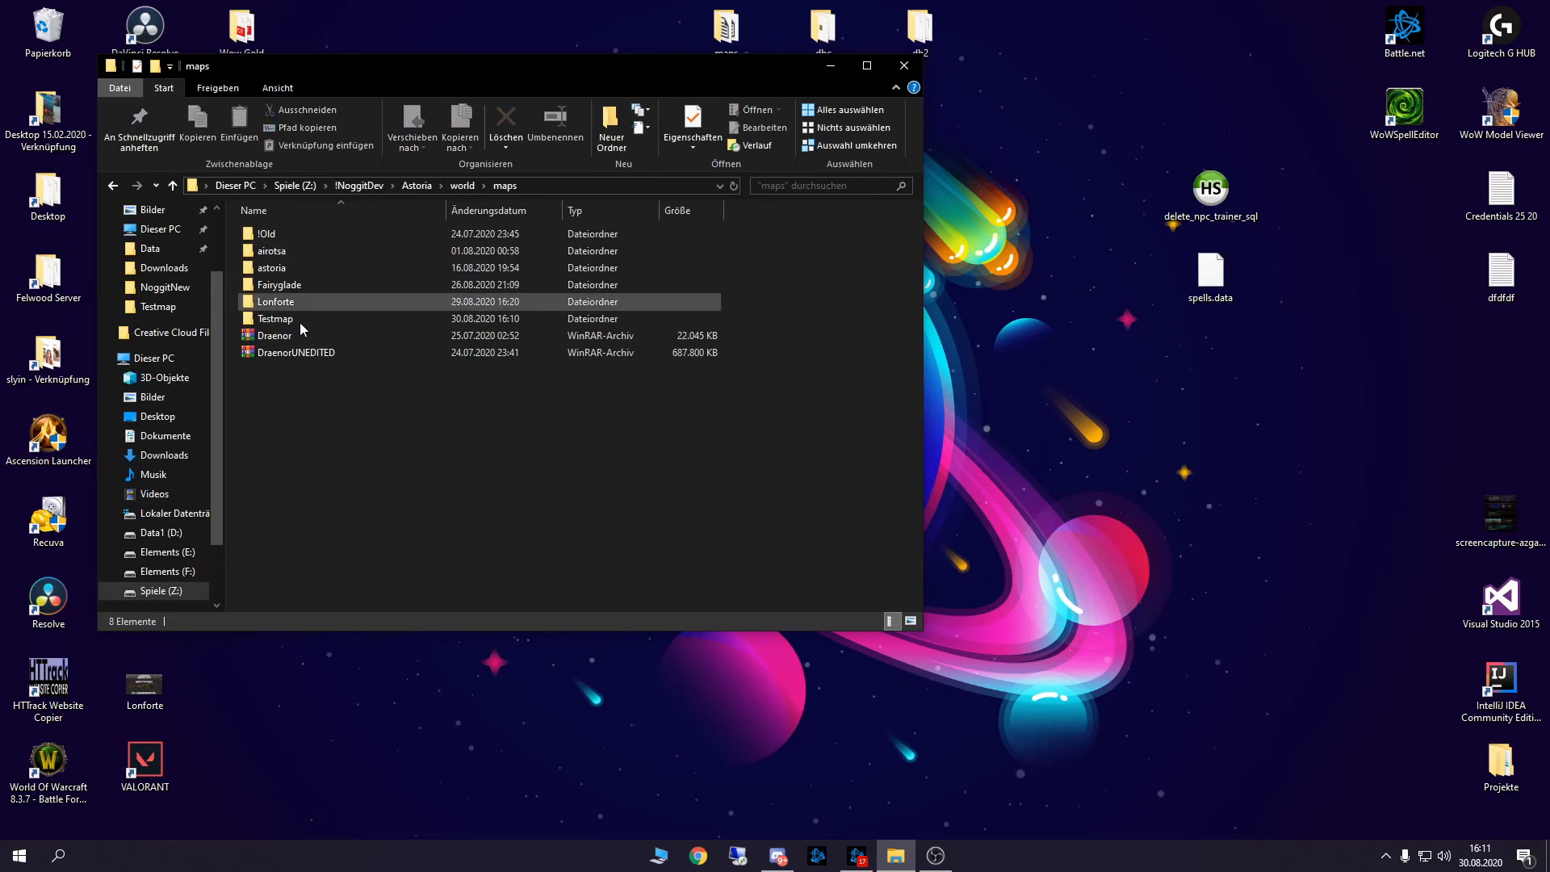
pyautogui.doubleClick(297, 319)
pyautogui.moveTo(365, 455); pyautogui.dragTo(289, 220)
pyautogui.click(291, 359)
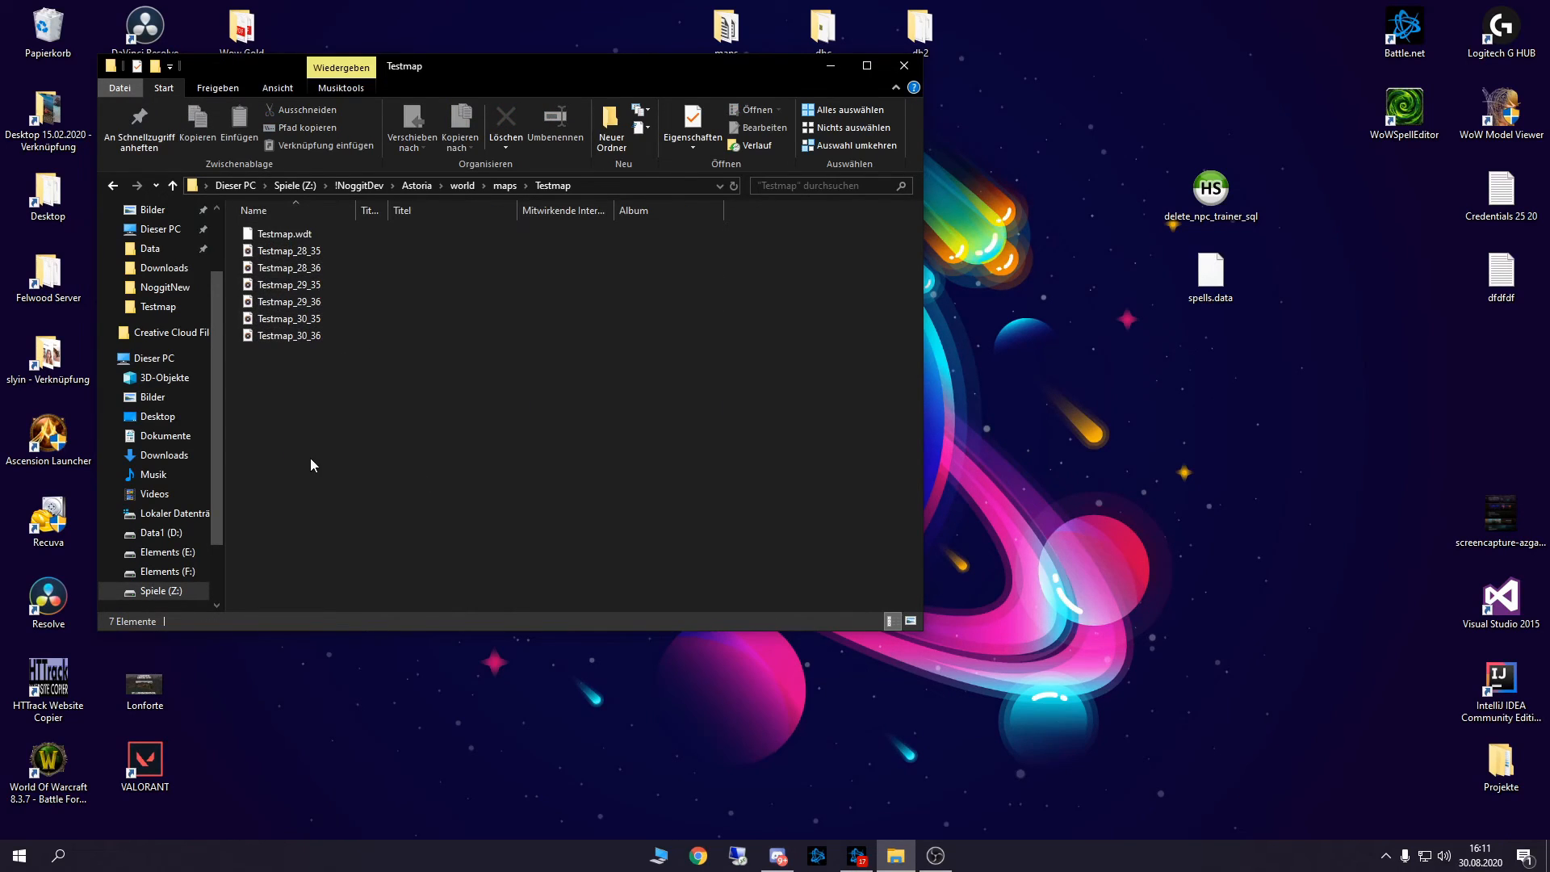
# Open Map.dbc from Astoria's DBFilesClient folder in WDBX Editor with the WotLK 3.3.5 (12340) definition.
pyautogui.hotkey('alt', 'Up')
pyautogui.hotkey('alt', 'Up')
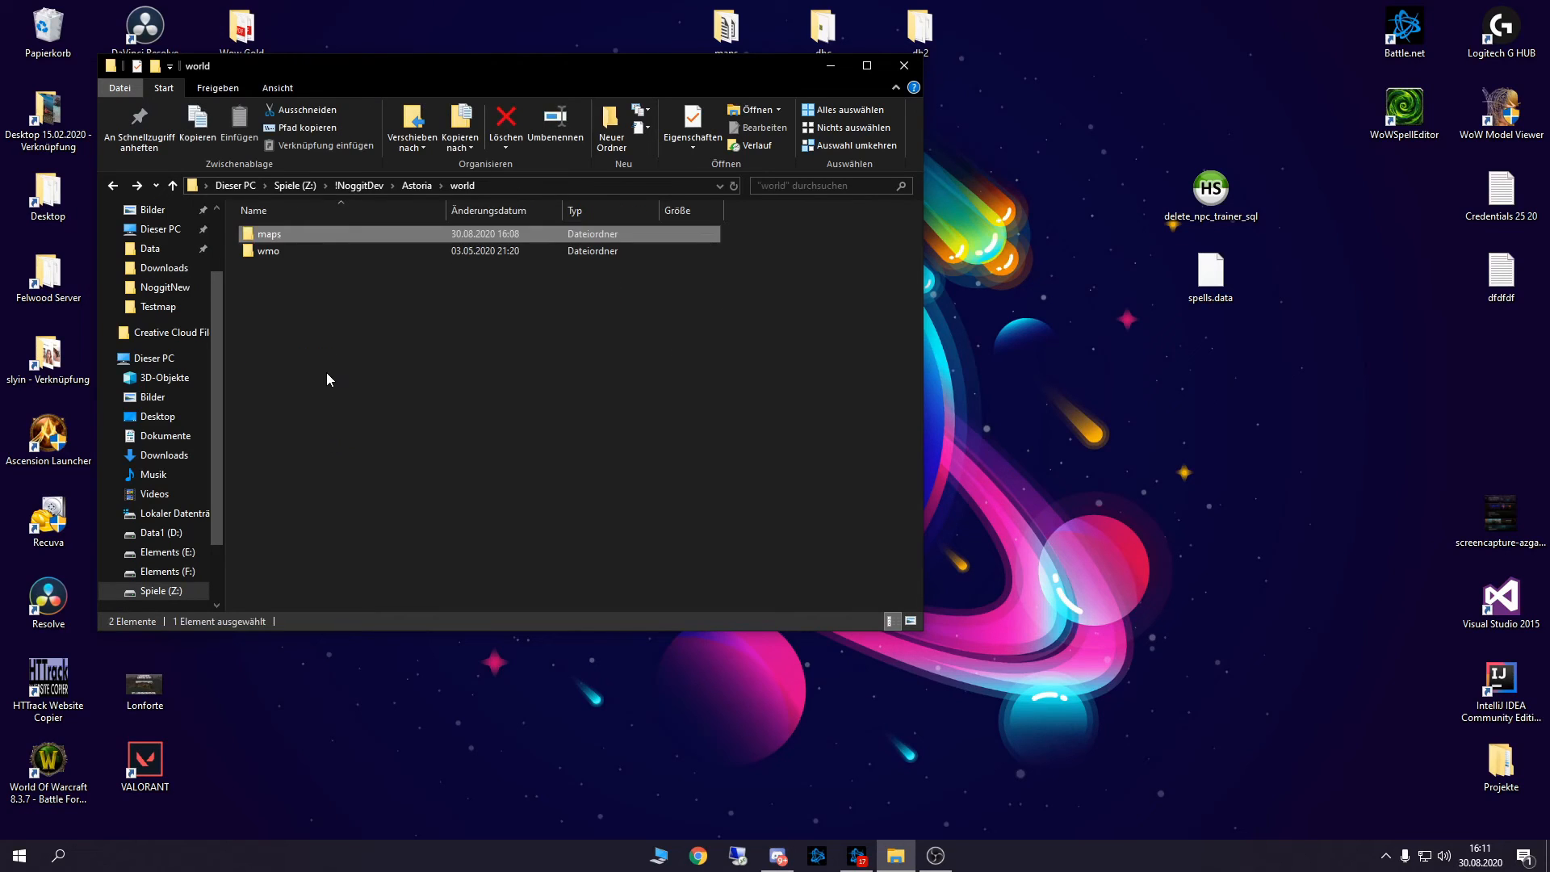
pyautogui.doubleClick(286, 238)
pyautogui.hotkey('alt', 'Up')
pyautogui.hotkey('alt', 'Up')
pyautogui.doubleClick(297, 302)
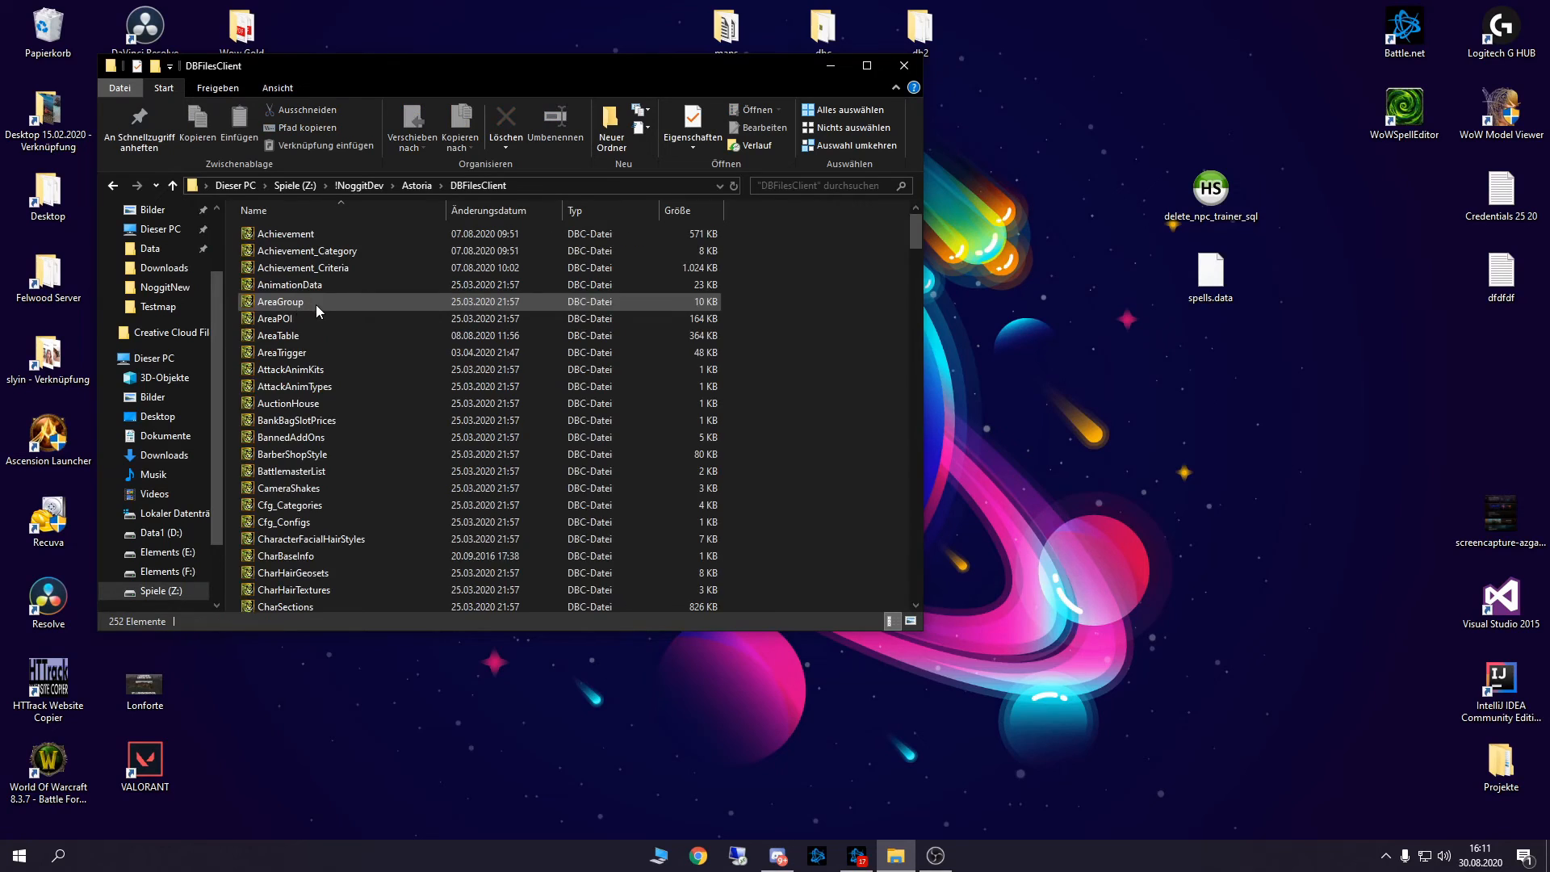
pyautogui.scroll(-20, 323, 368)
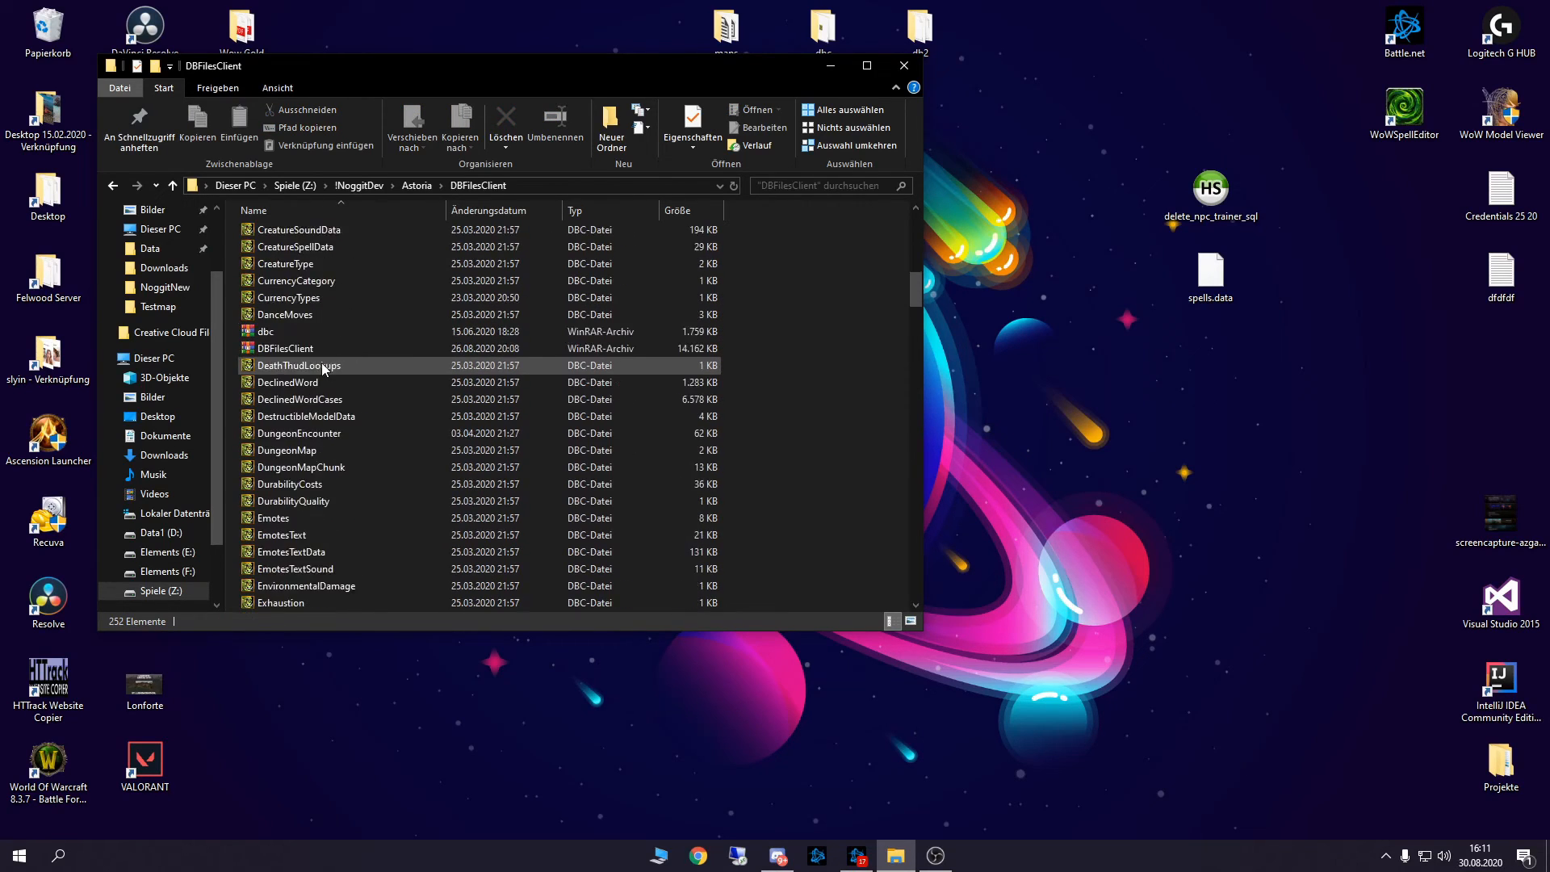
pyautogui.scroll(-16, 323, 368)
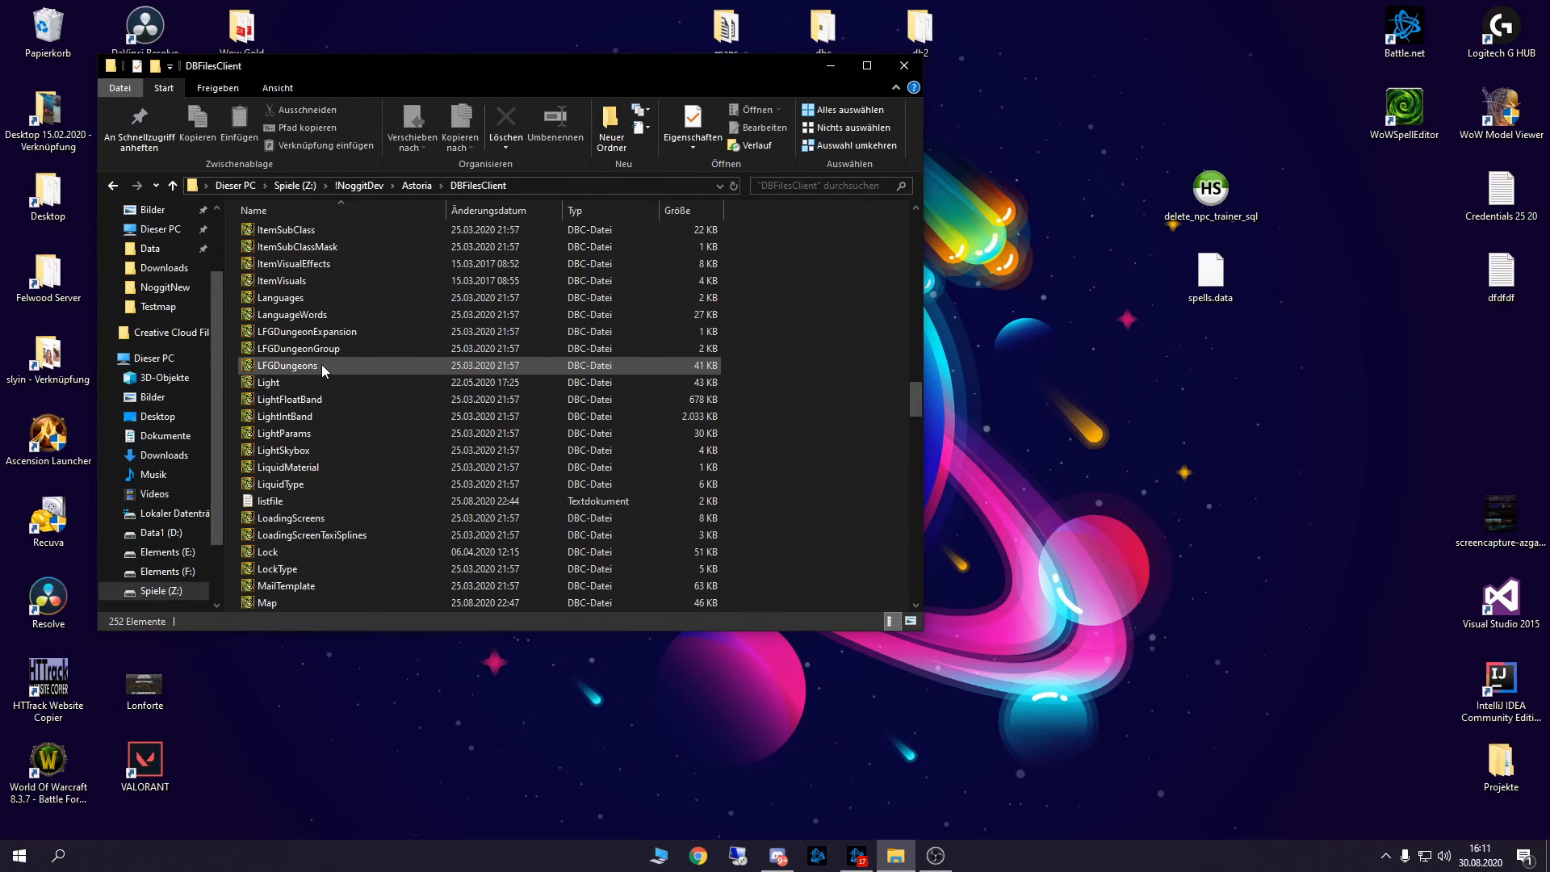
pyautogui.rightClick(273, 298)
pyautogui.click(275, 300)
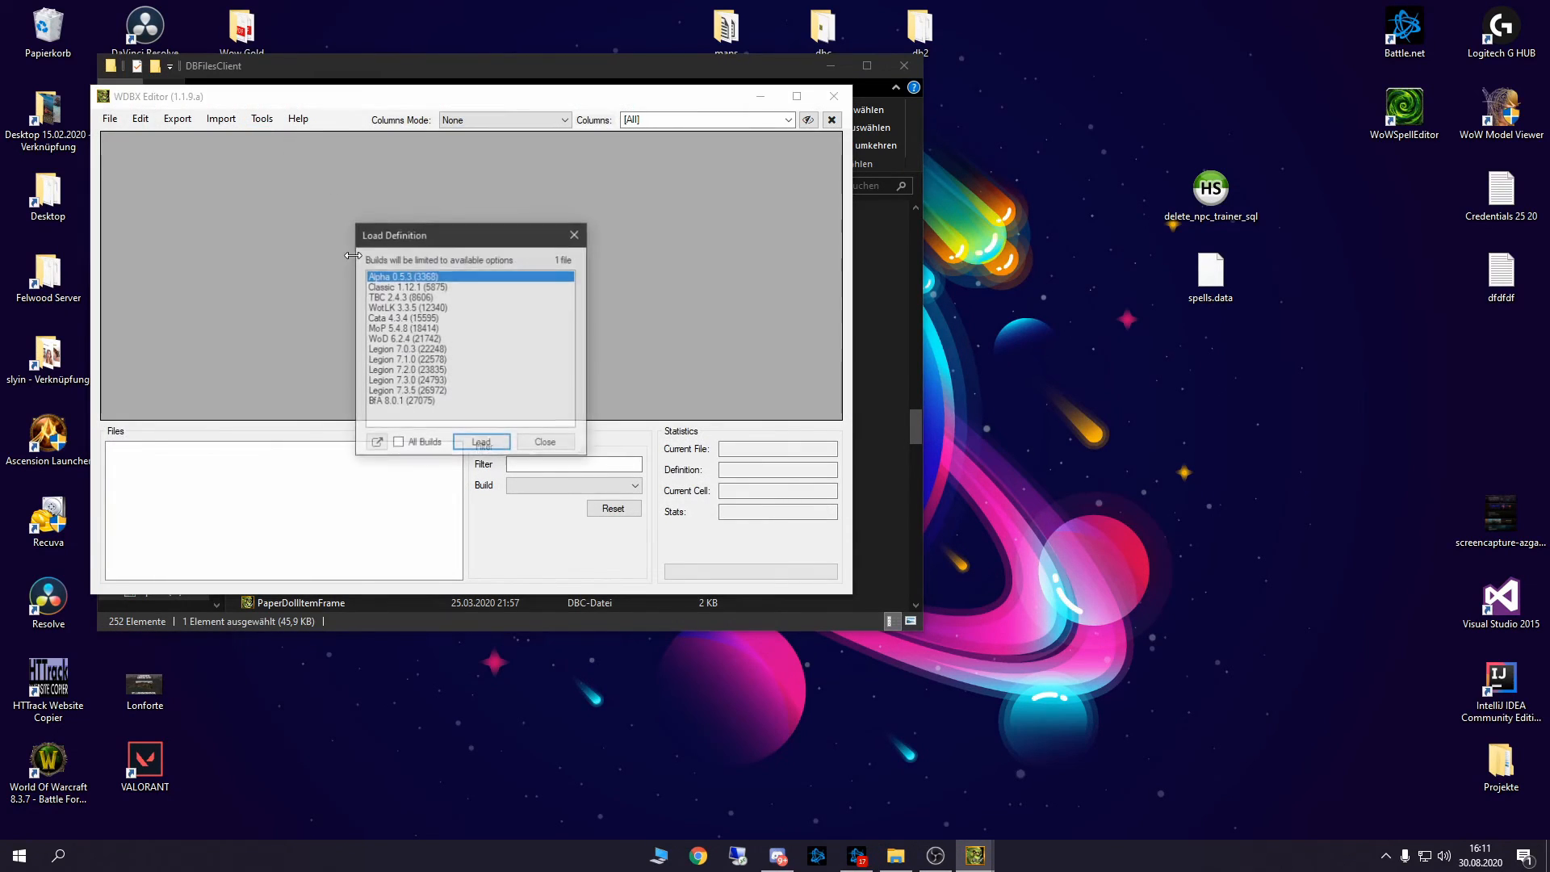
pyautogui.doubleClick(420, 307)
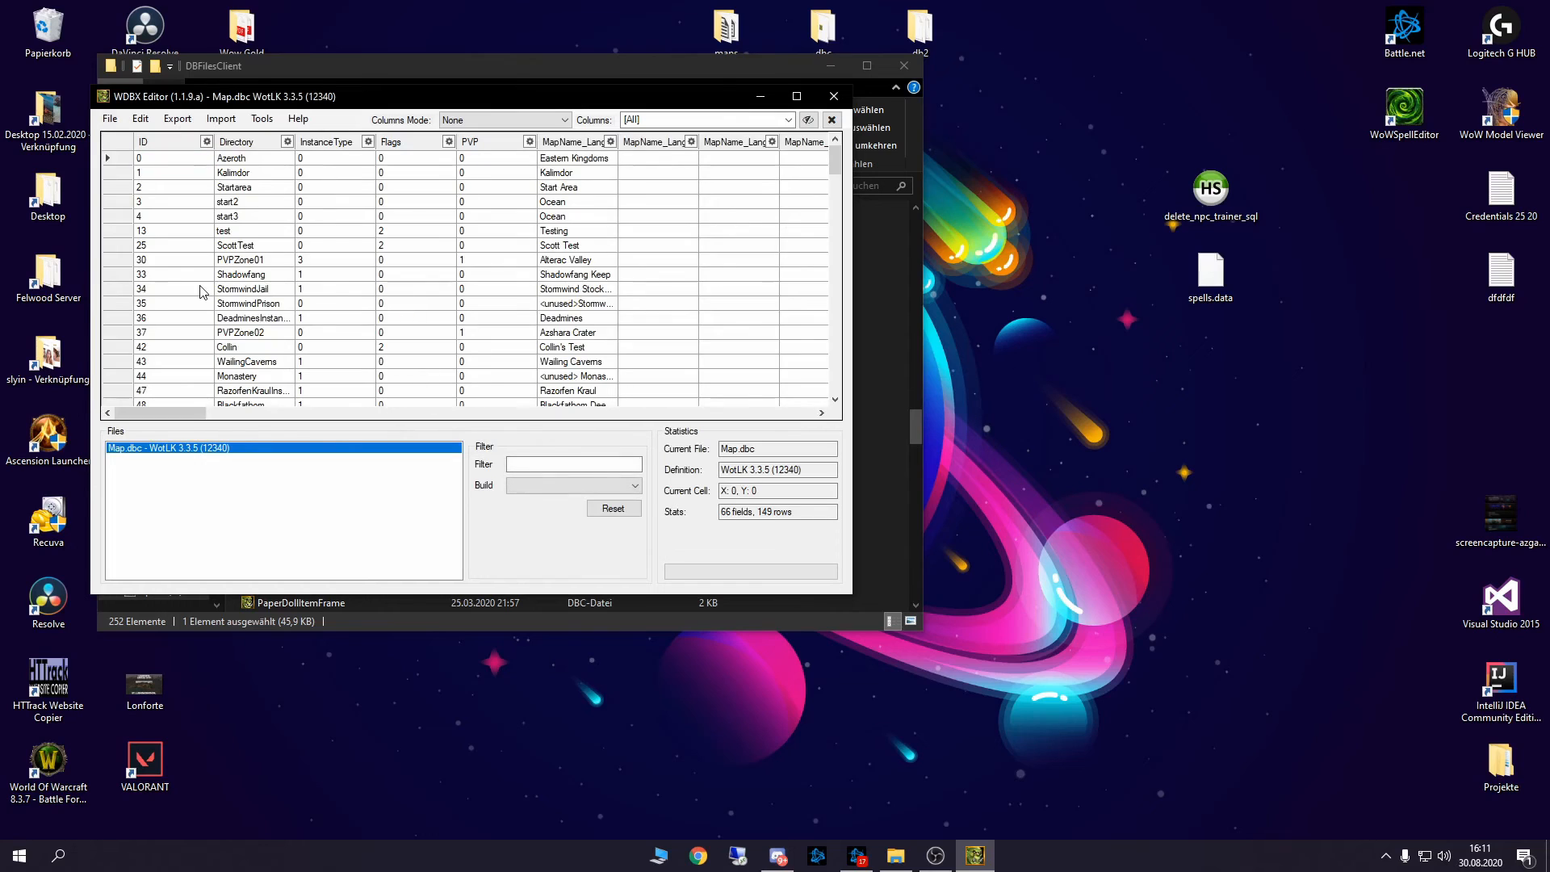
# Copy the Azeroth row and start a new row with ID 767 at the end of the table.
pyautogui.rightClick(159, 160)
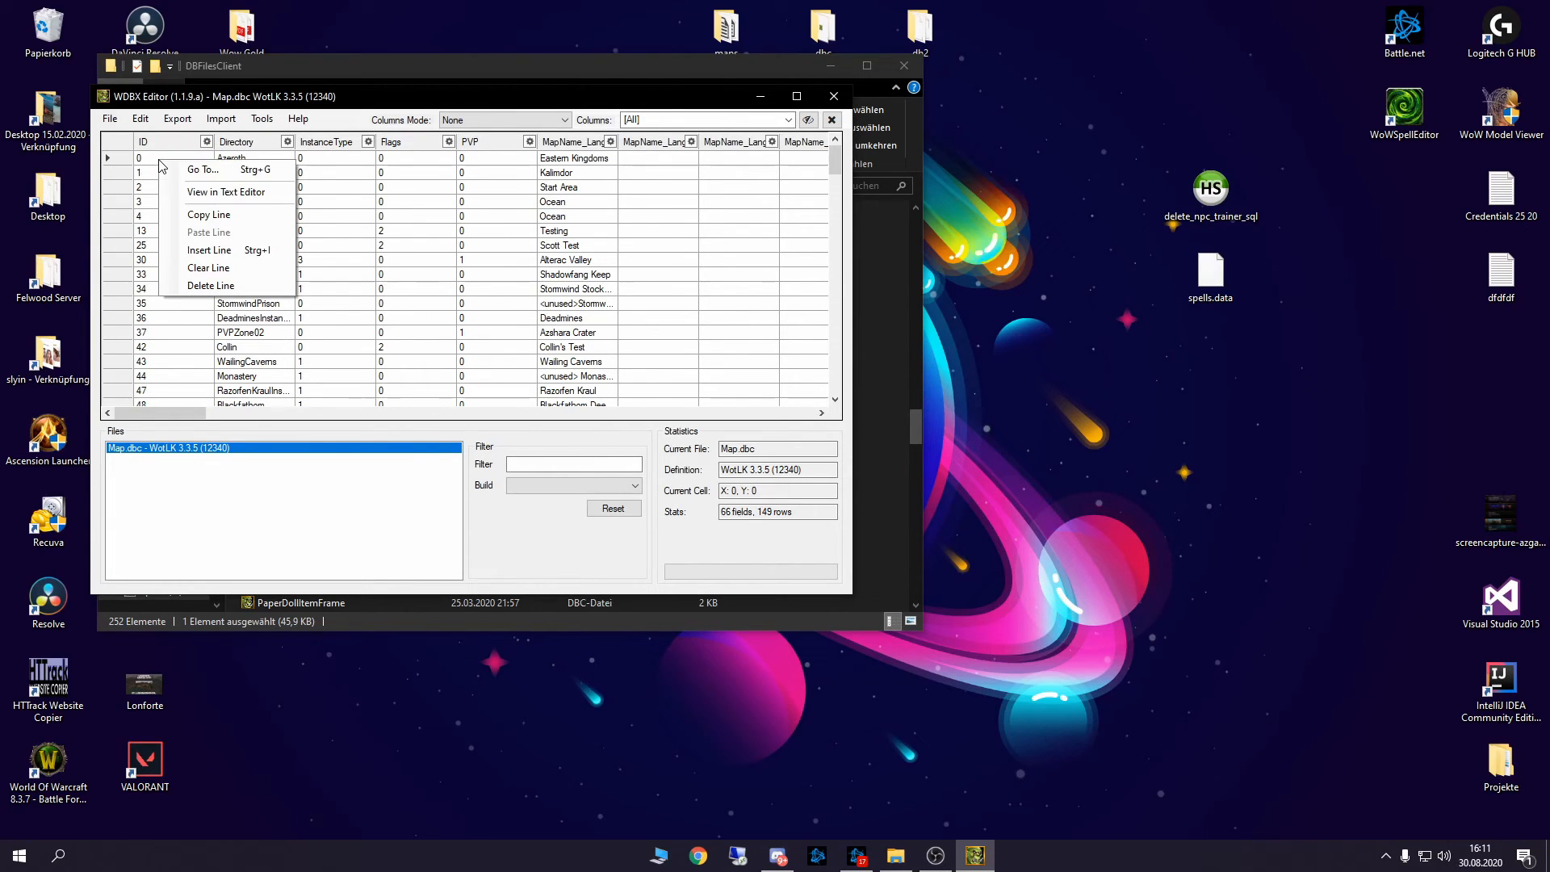
pyautogui.click(207, 213)
pyautogui.moveTo(835, 157); pyautogui.dragTo(836, 380)
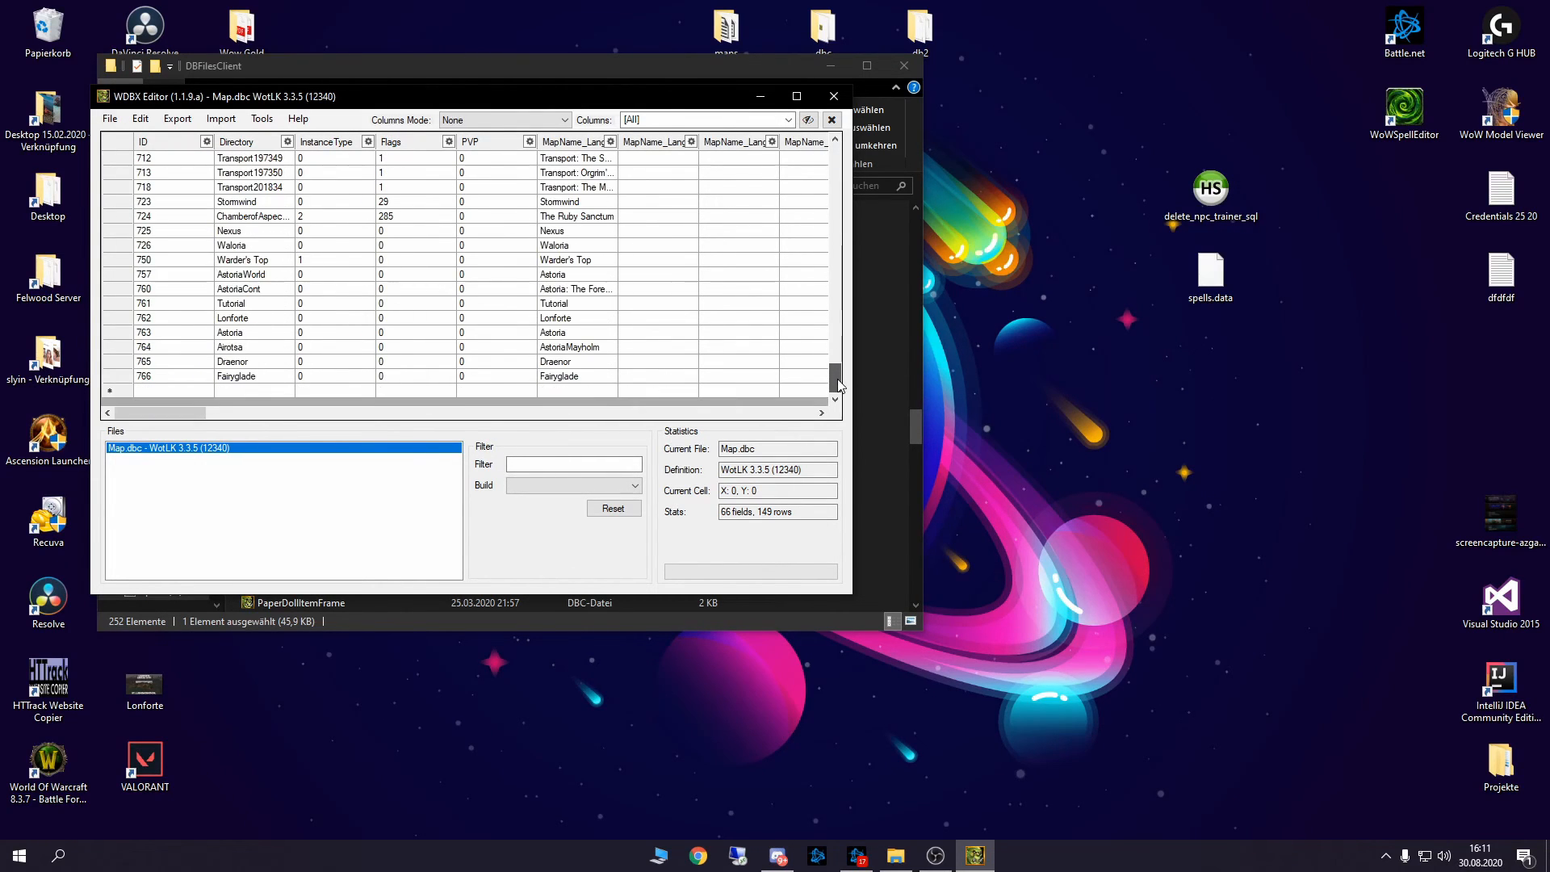
pyautogui.click(175, 391)
pyautogui.click(249, 391)
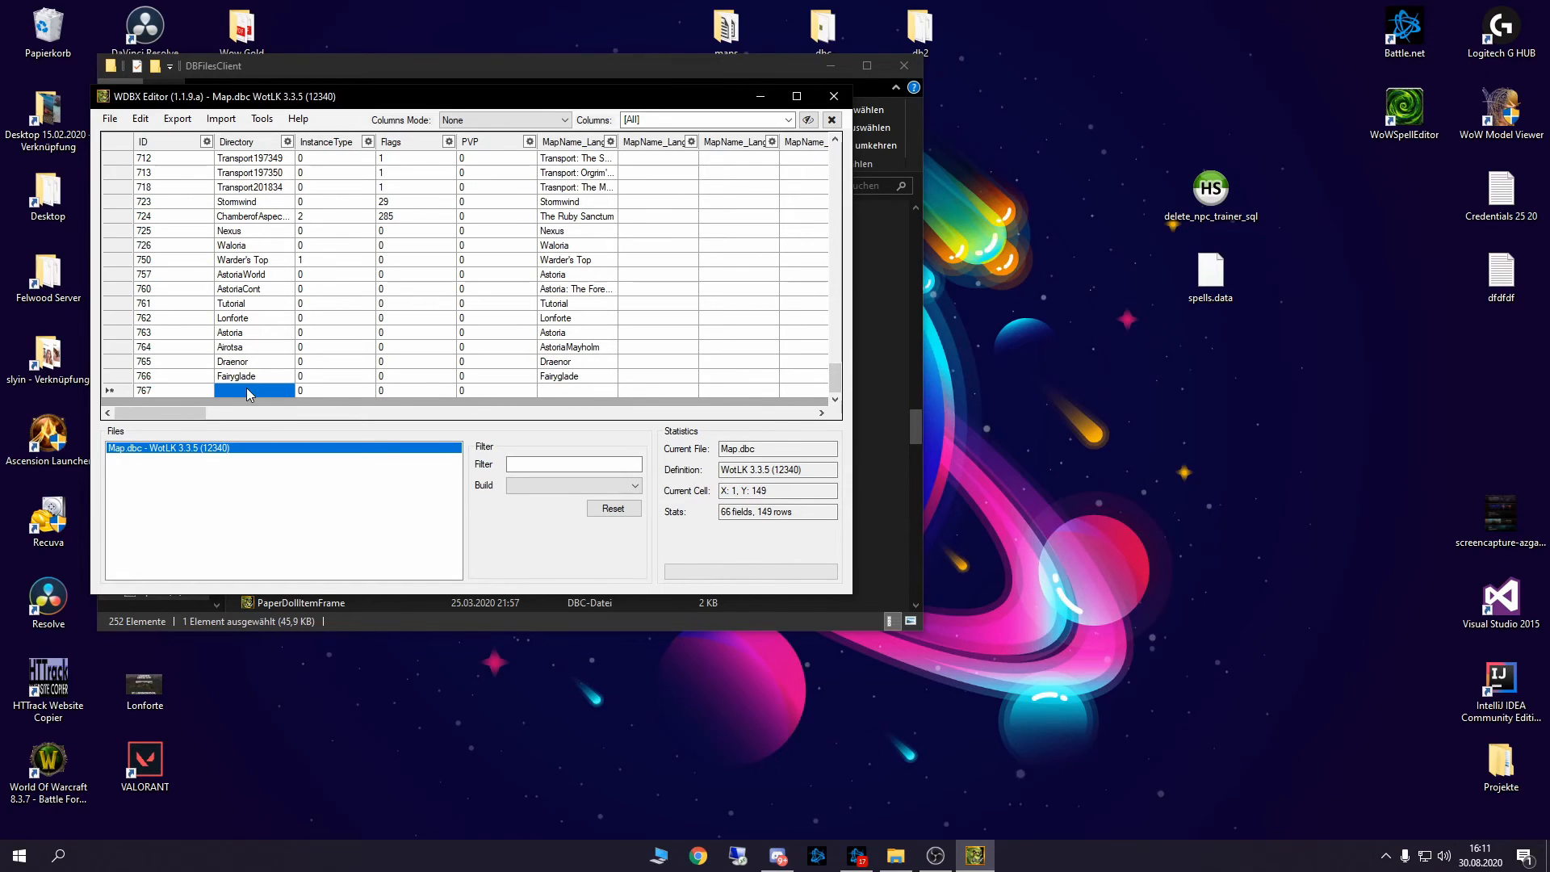
pyautogui.write('es')
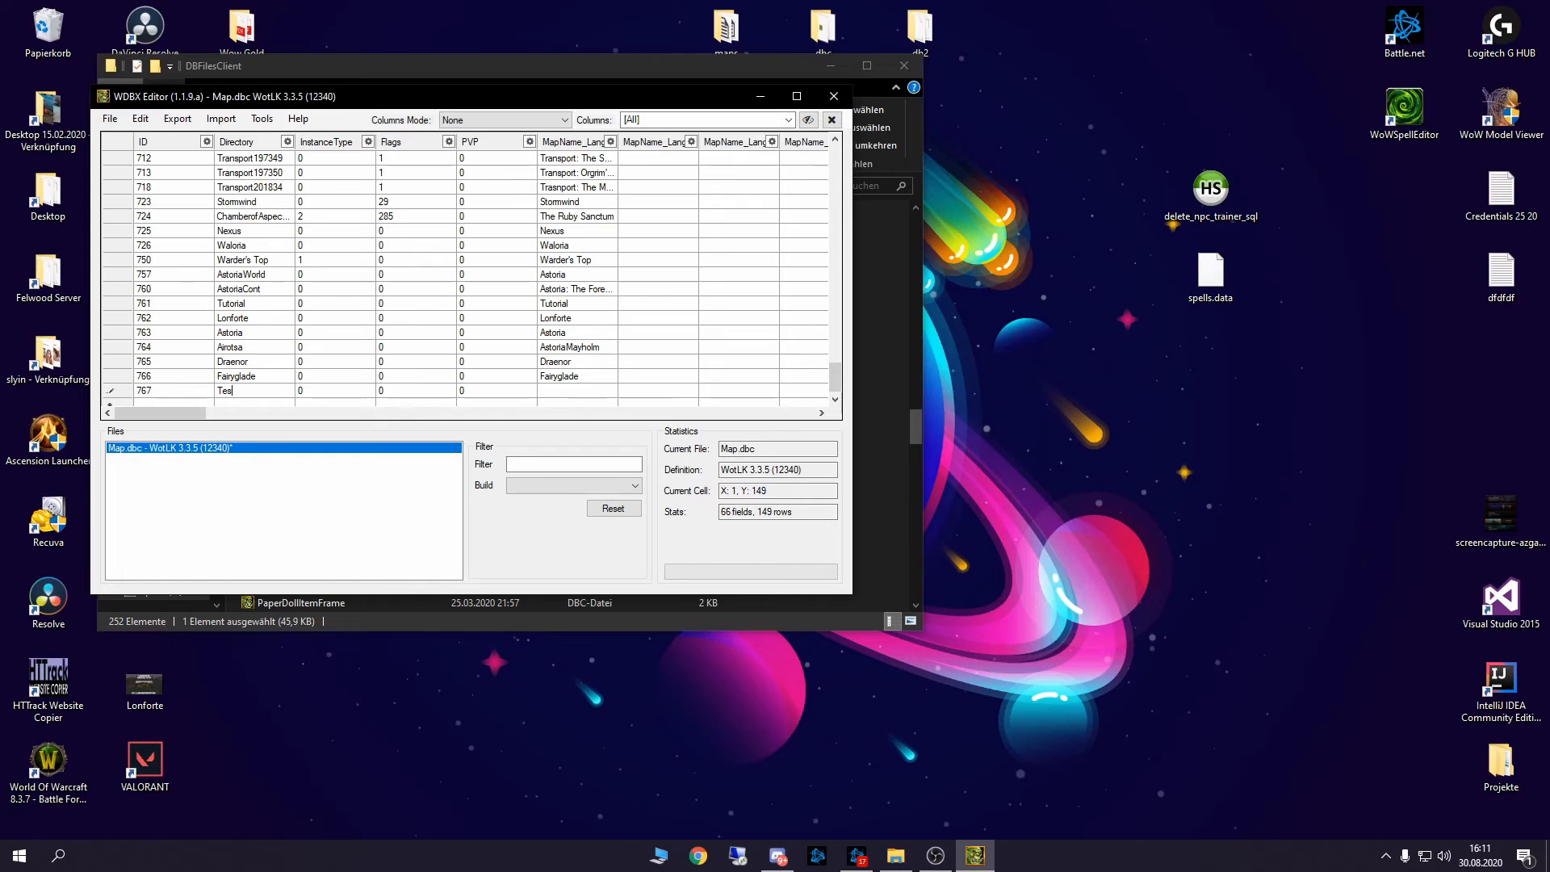
# Try to paste the copied Azeroth row over row 767, clearing that row's Directory entry between attempts.
pyautogui.rightClick(190, 393)
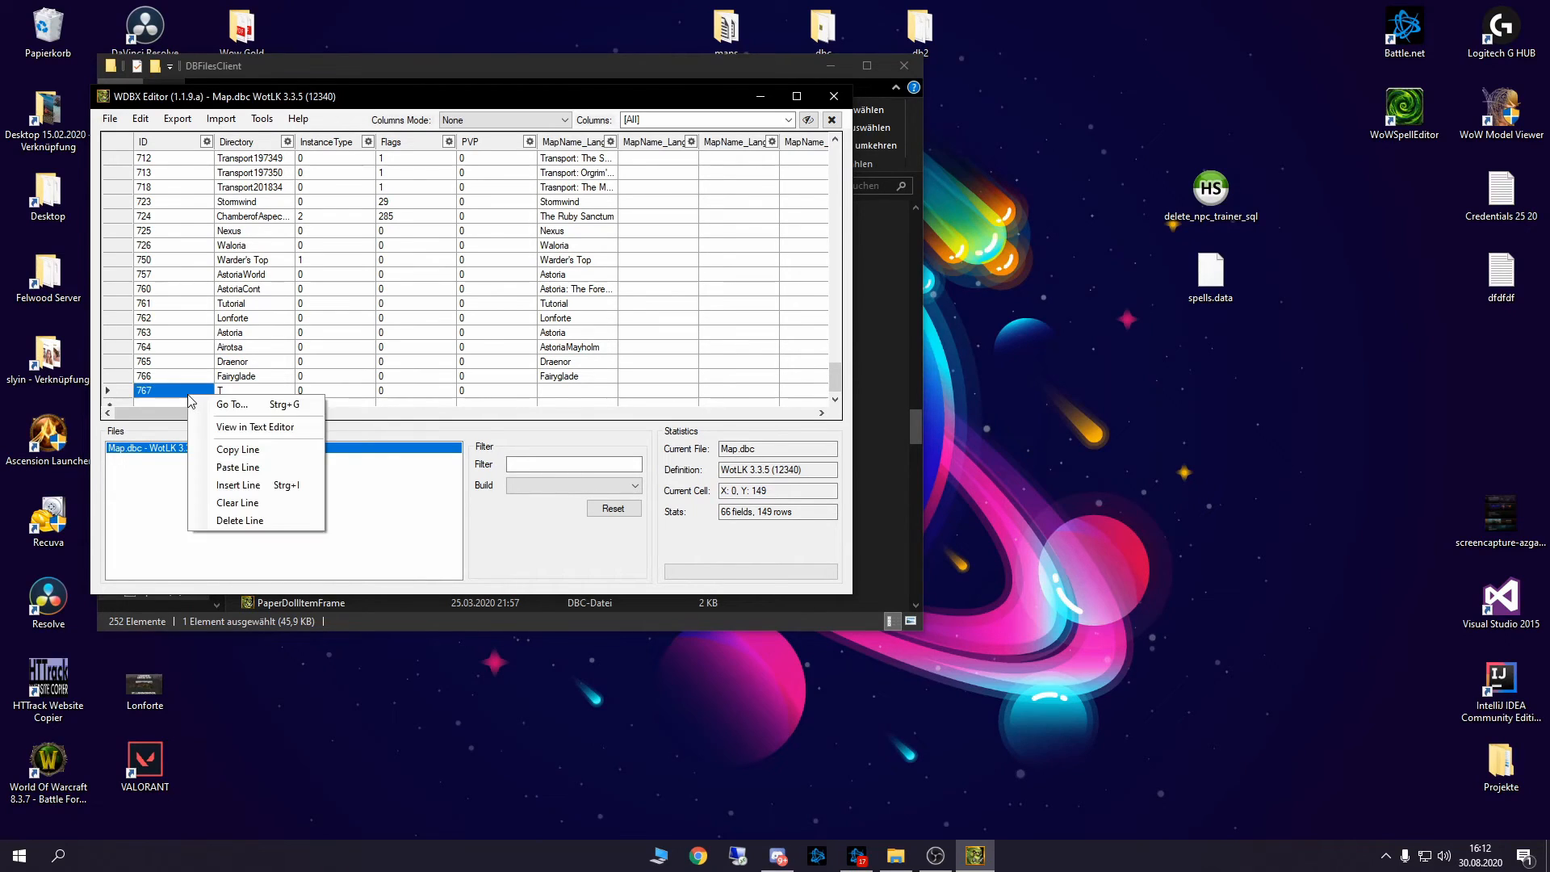
pyautogui.click(246, 470)
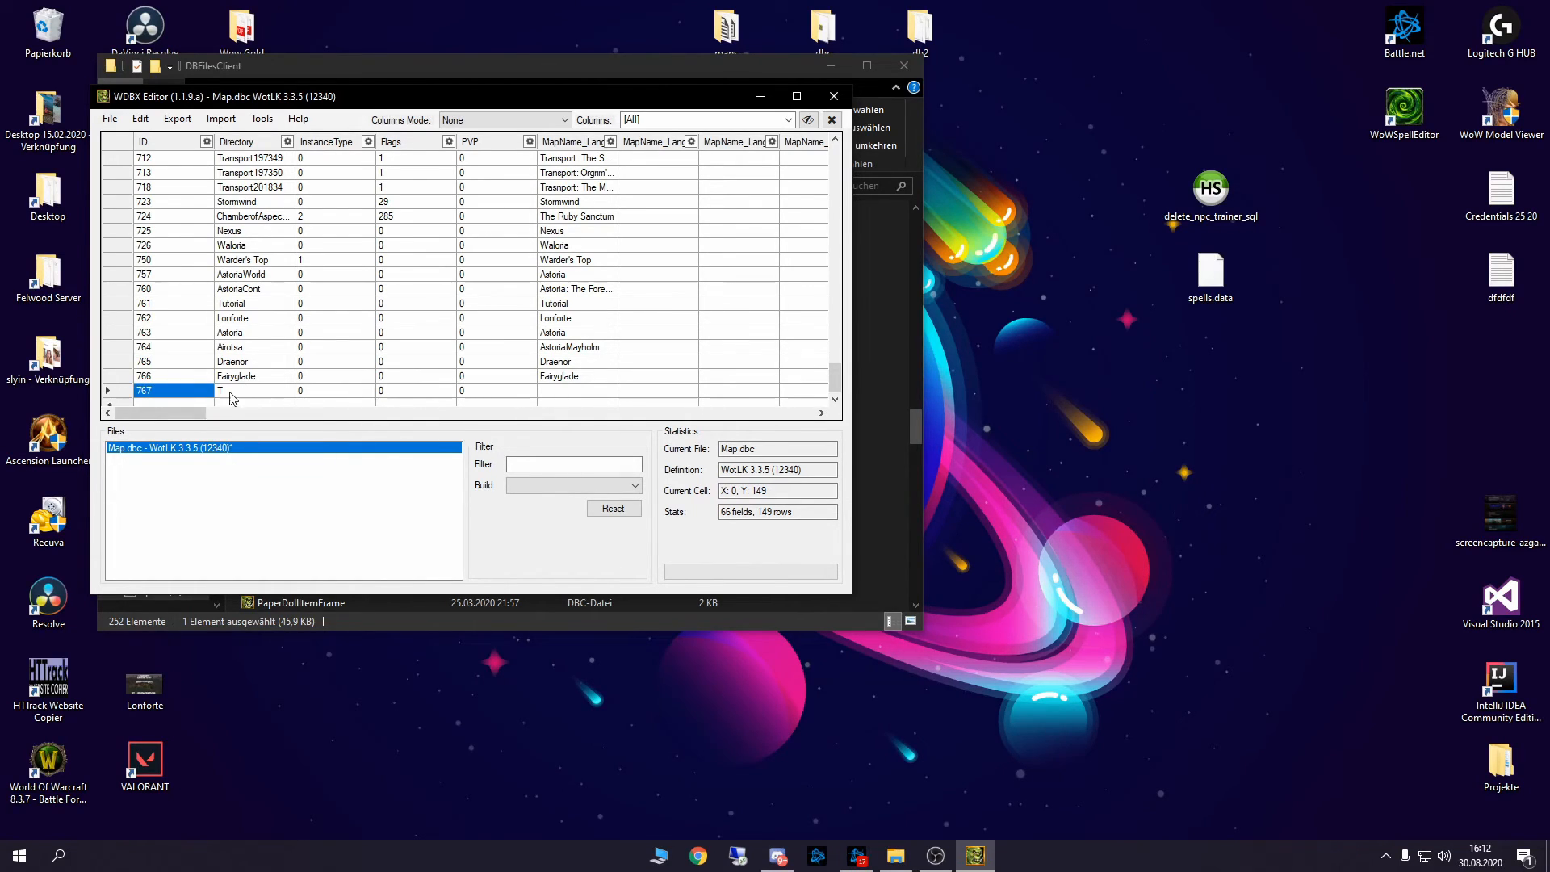
pyautogui.scroll(-1, 223, 378)
pyautogui.click(244, 375)
pyautogui.click(244, 375)
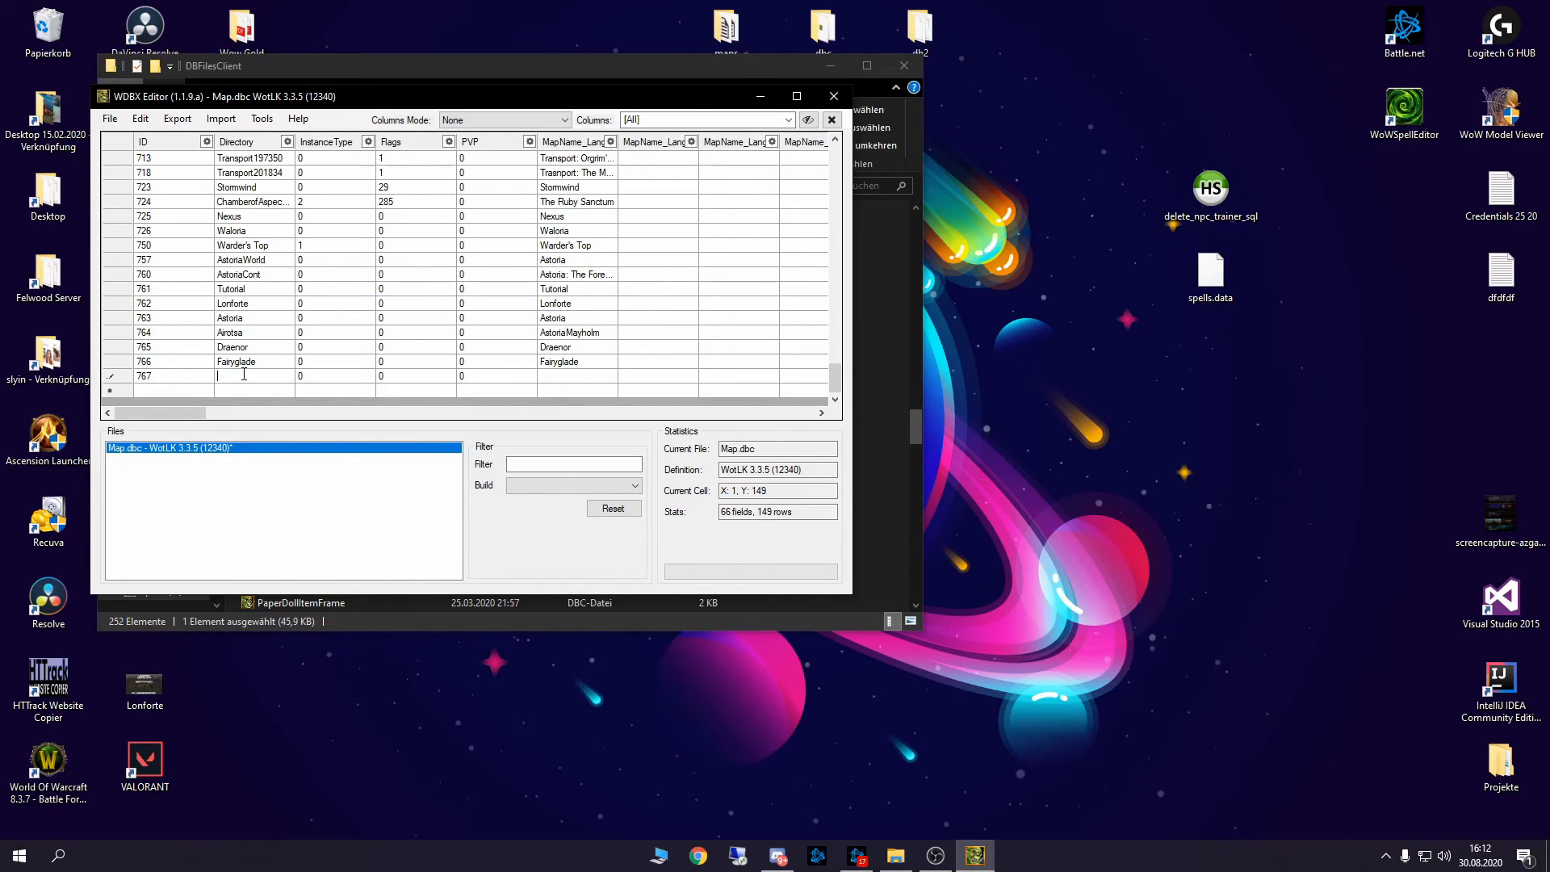
pyautogui.click(182, 375)
pyautogui.rightClick(162, 373)
pyautogui.click(220, 449)
pyautogui.scroll(5, 420, 300)
pyautogui.moveTo(838, 351); pyautogui.dragTo(837, 159)
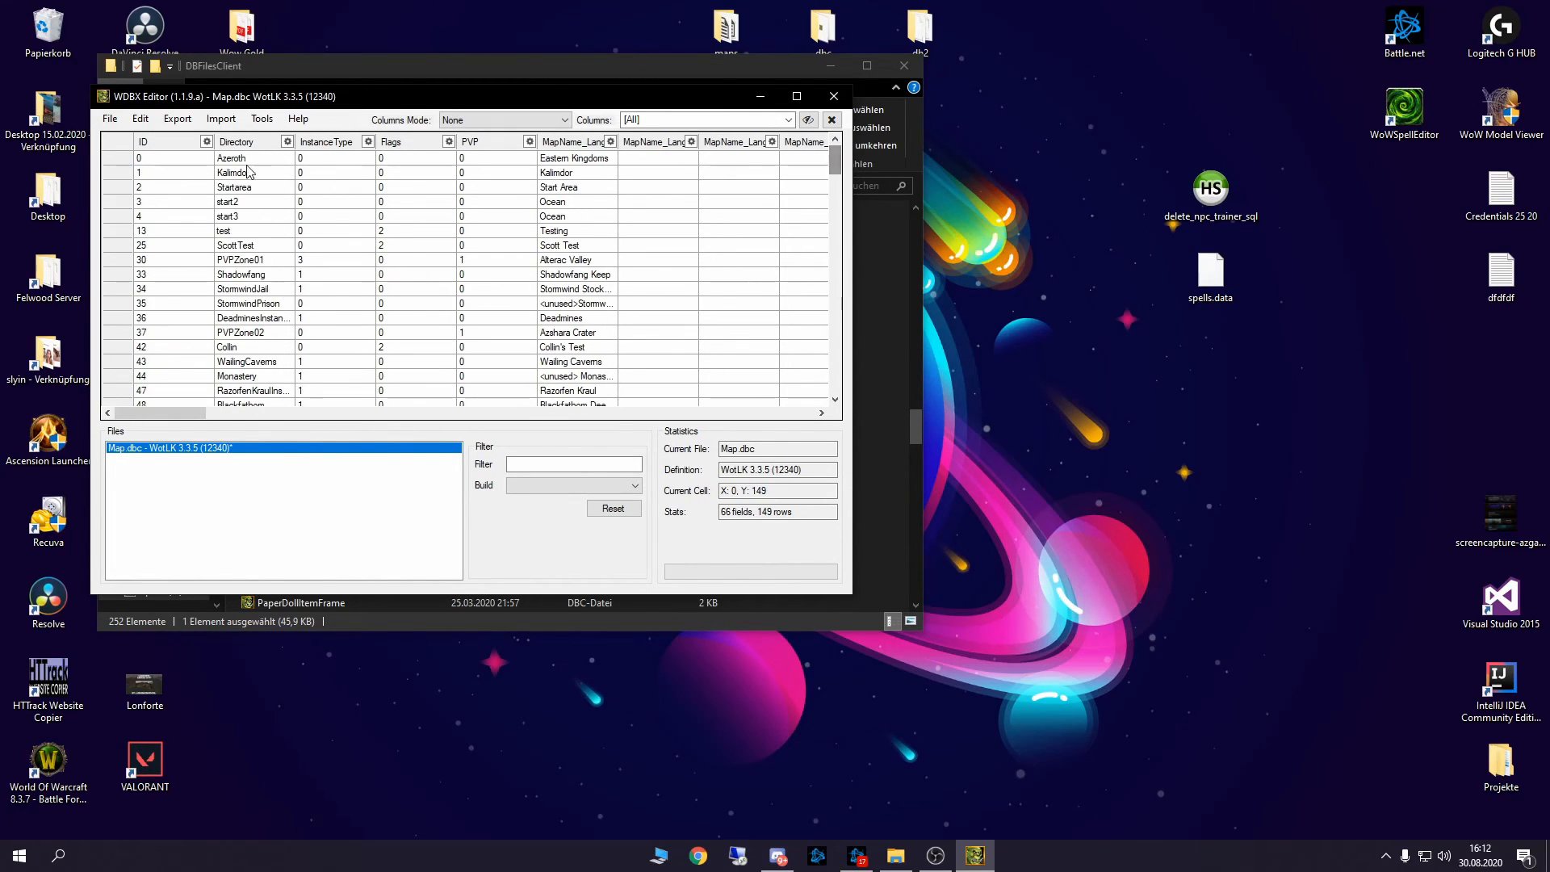
# Copy the Azeroth row of Map.dbc and paste it over row 767 at the end of the table.
pyautogui.rightClick(173, 159)
pyautogui.click(231, 216)
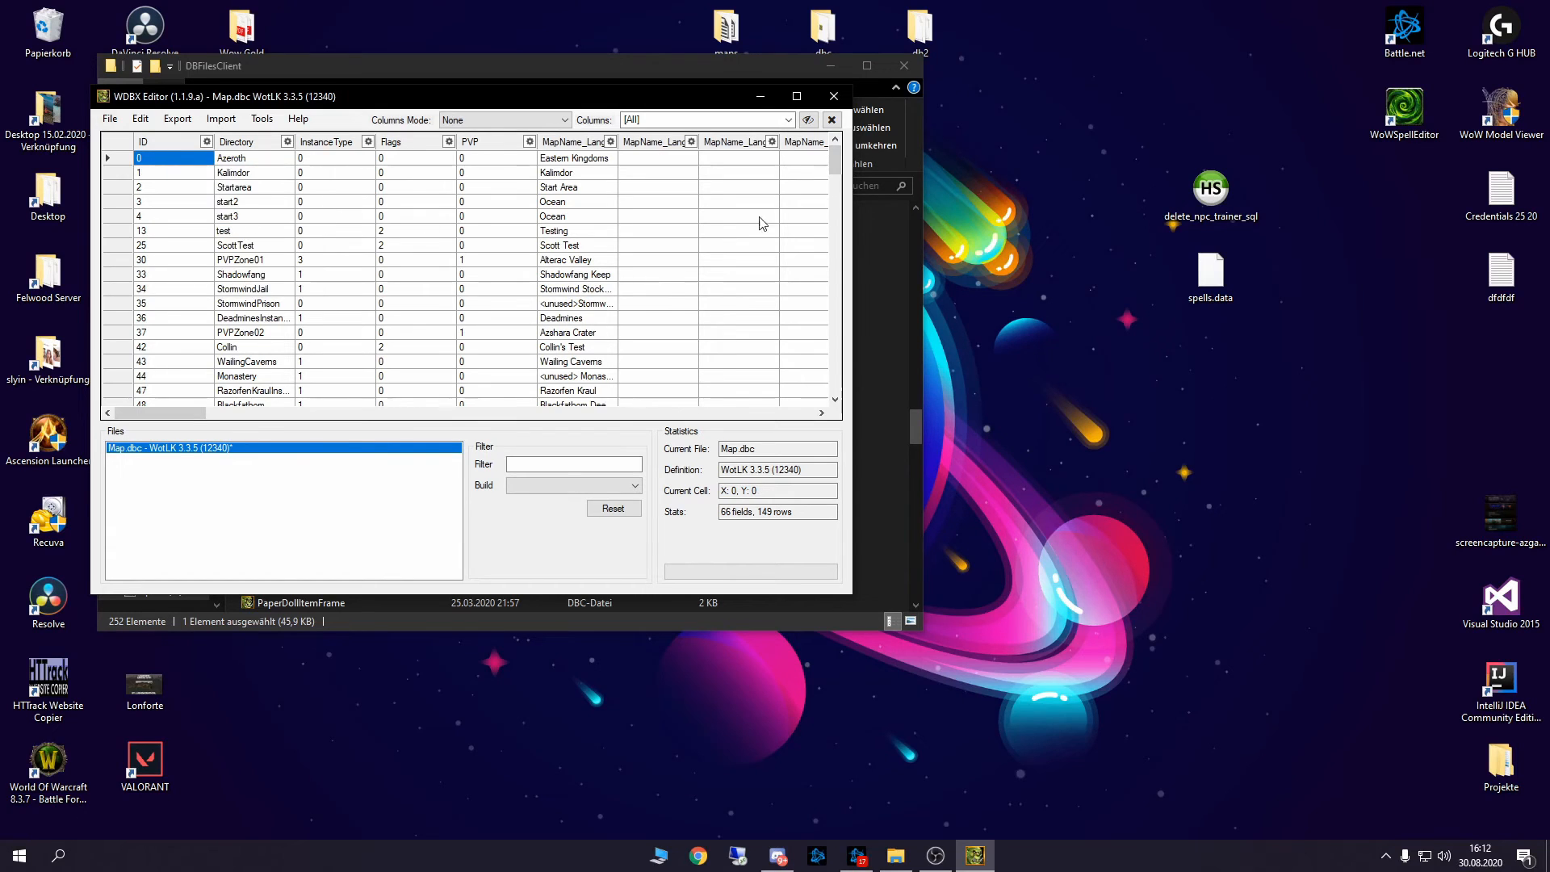
pyautogui.moveTo(835, 163); pyautogui.dragTo(840, 389)
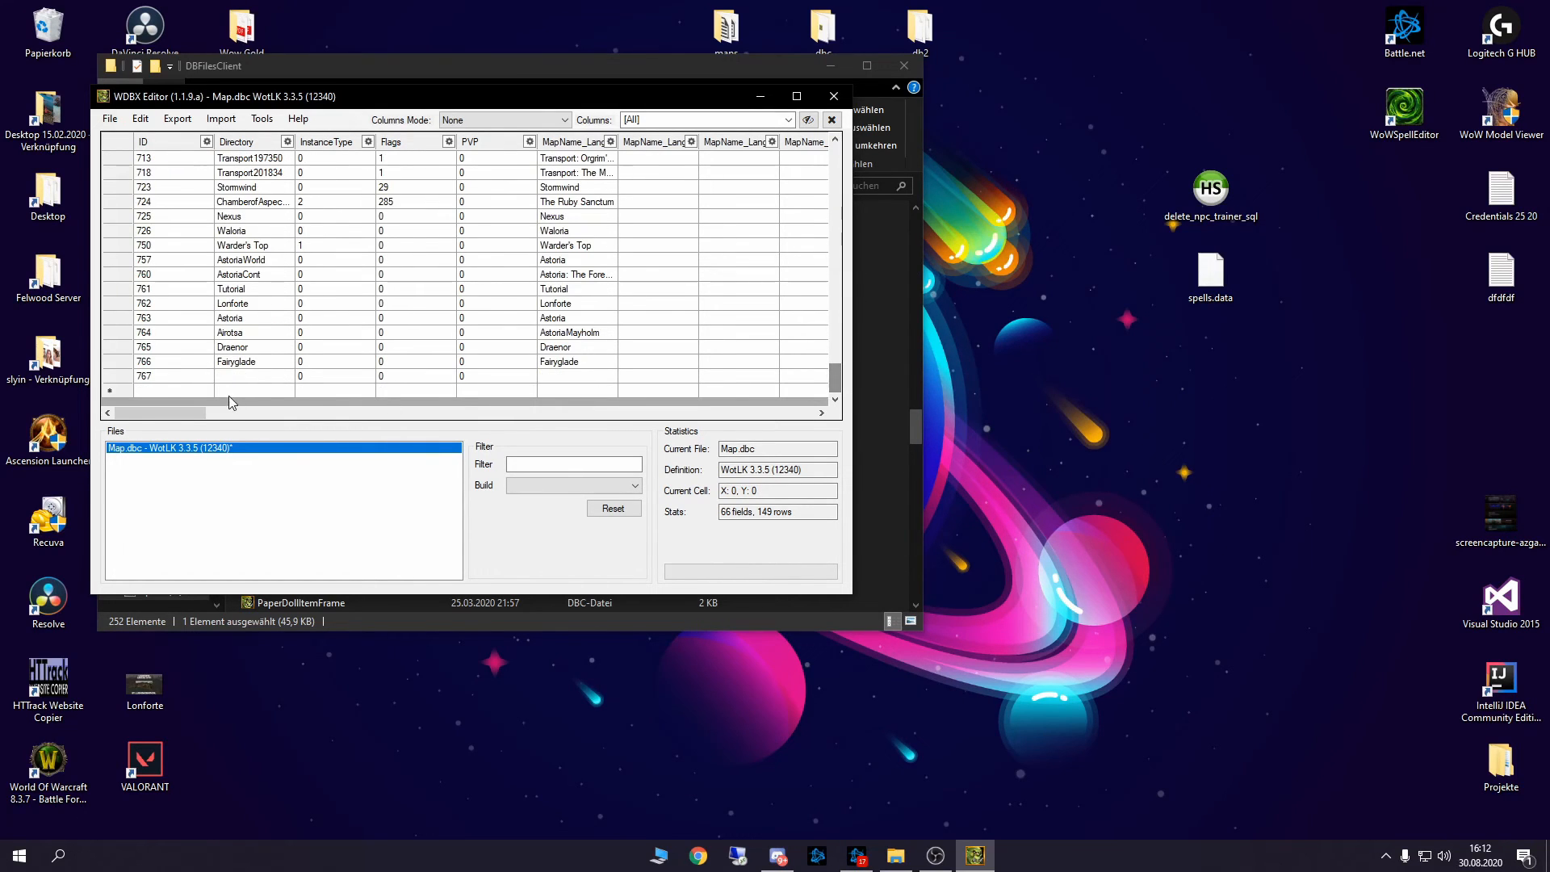
pyautogui.rightClick(169, 378)
pyautogui.click(221, 452)
# Set the Directory of row 767 to Testmap.
pyautogui.click(269, 377)
pyautogui.click(269, 377)
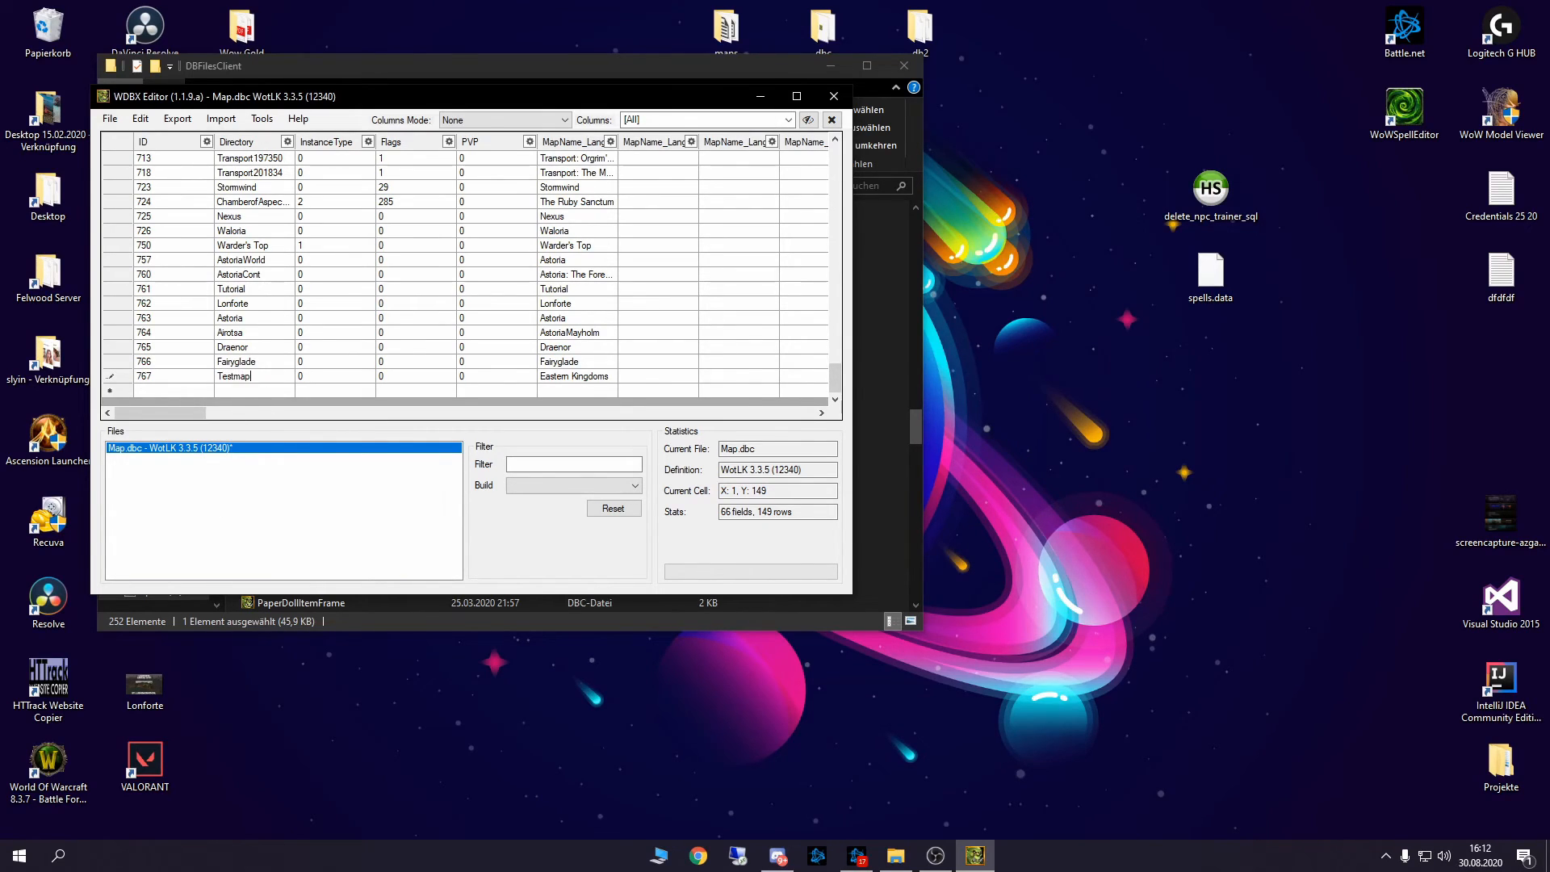
pyautogui.click(282, 348)
pyautogui.click(260, 379)
pyautogui.moveTo(338, 109); pyautogui.dragTo(904, 141)
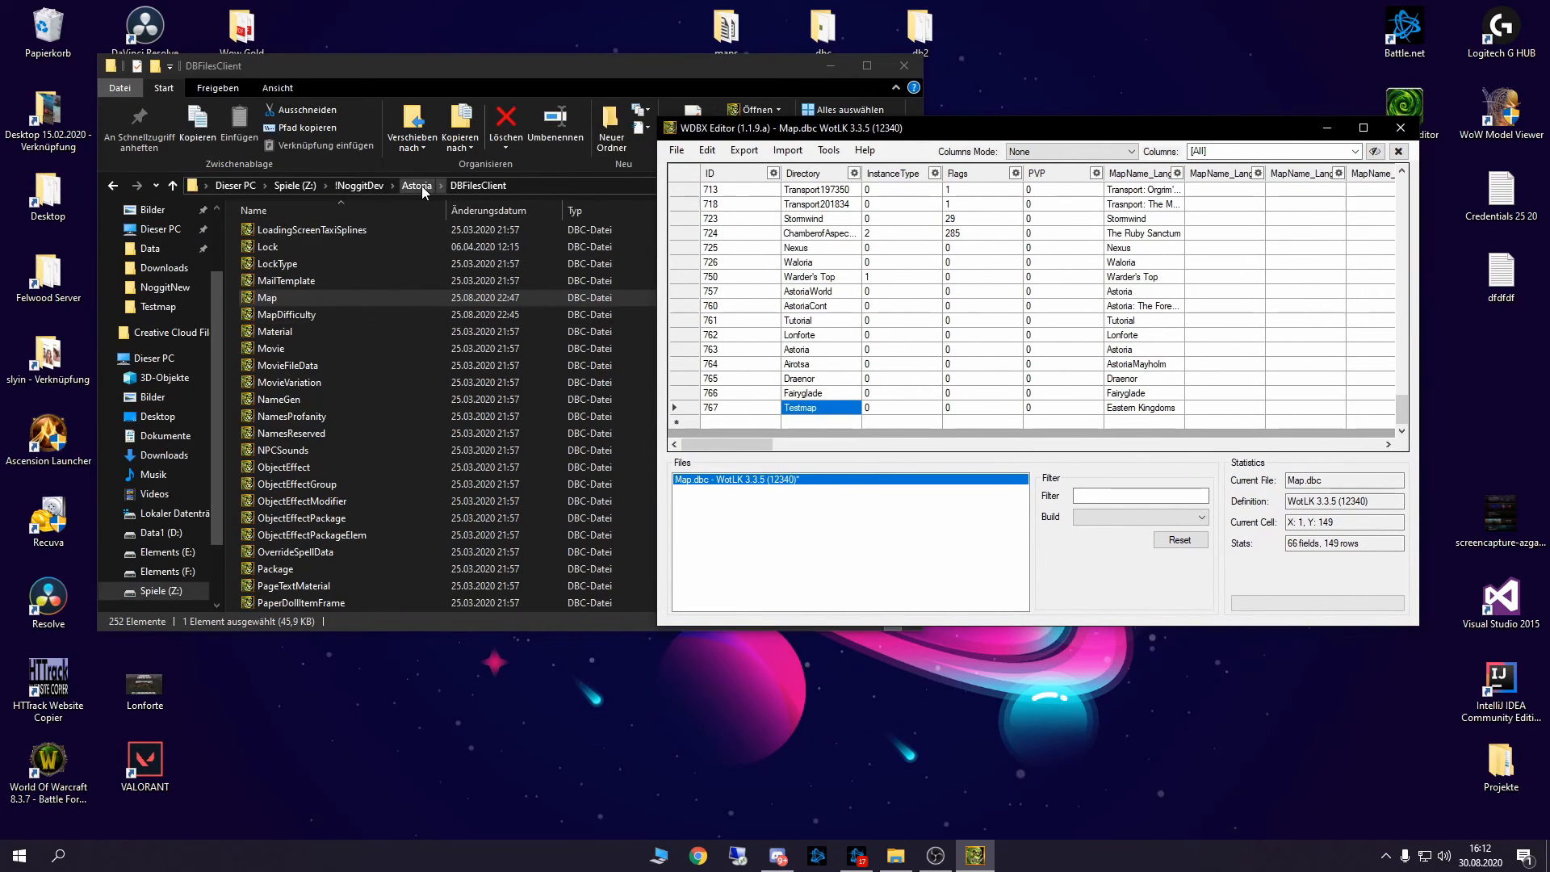
pyautogui.moveTo(894, 135); pyautogui.dragTo(613, 162)
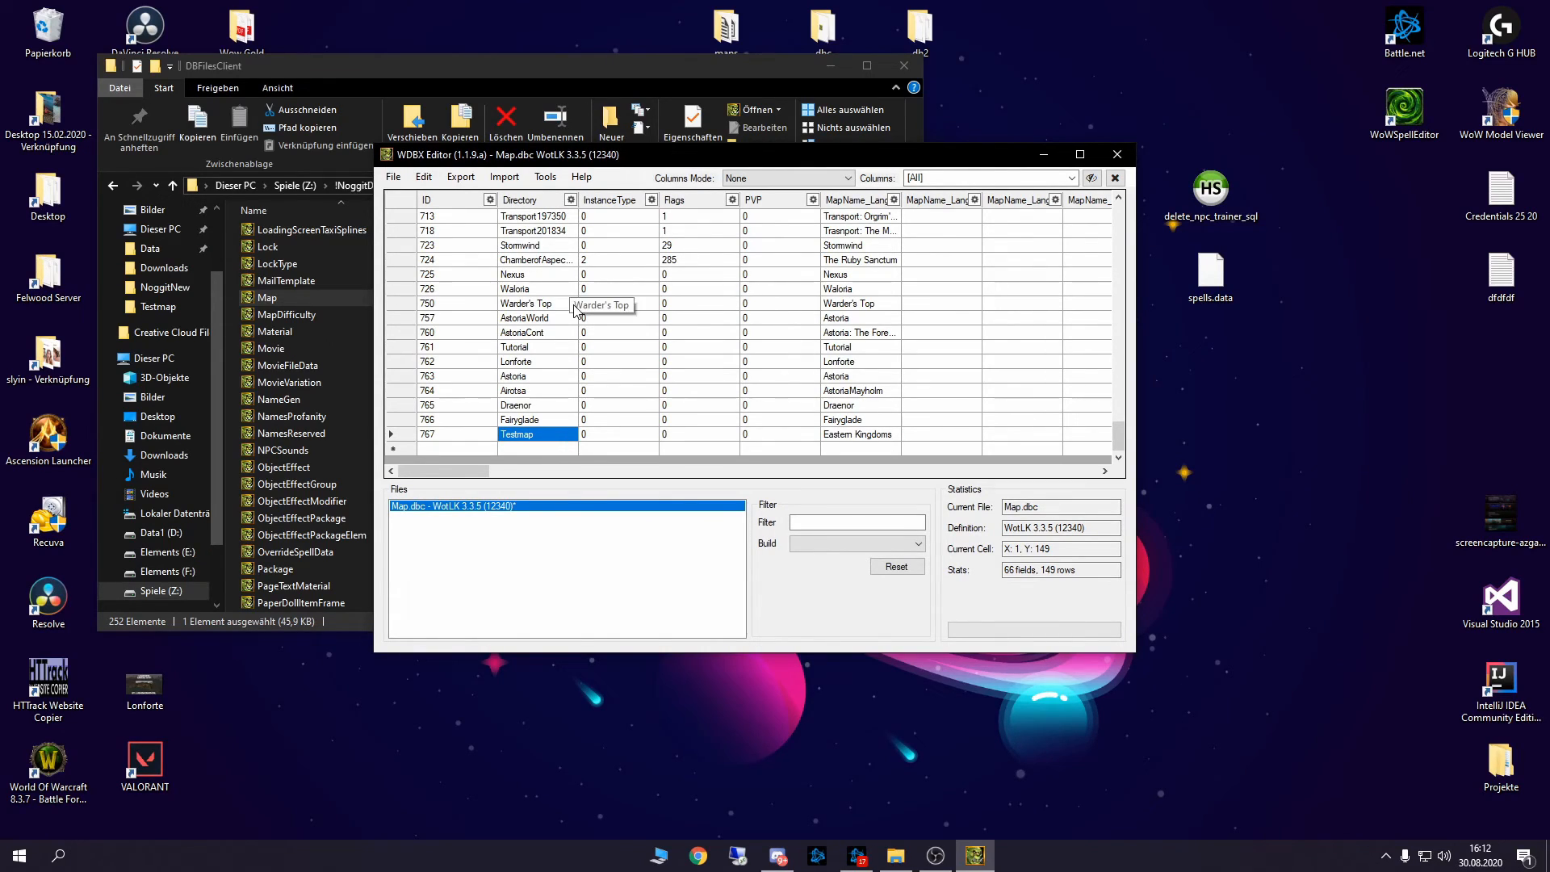
# Set the map name of row 767 to Test Map, then save Map.dbc and close the editor.
pyautogui.click(891, 436)
pyautogui.doubleClick(869, 437)
pyautogui.hotkey('ctrl', 'a')
pyautogui.press('BackSpace')
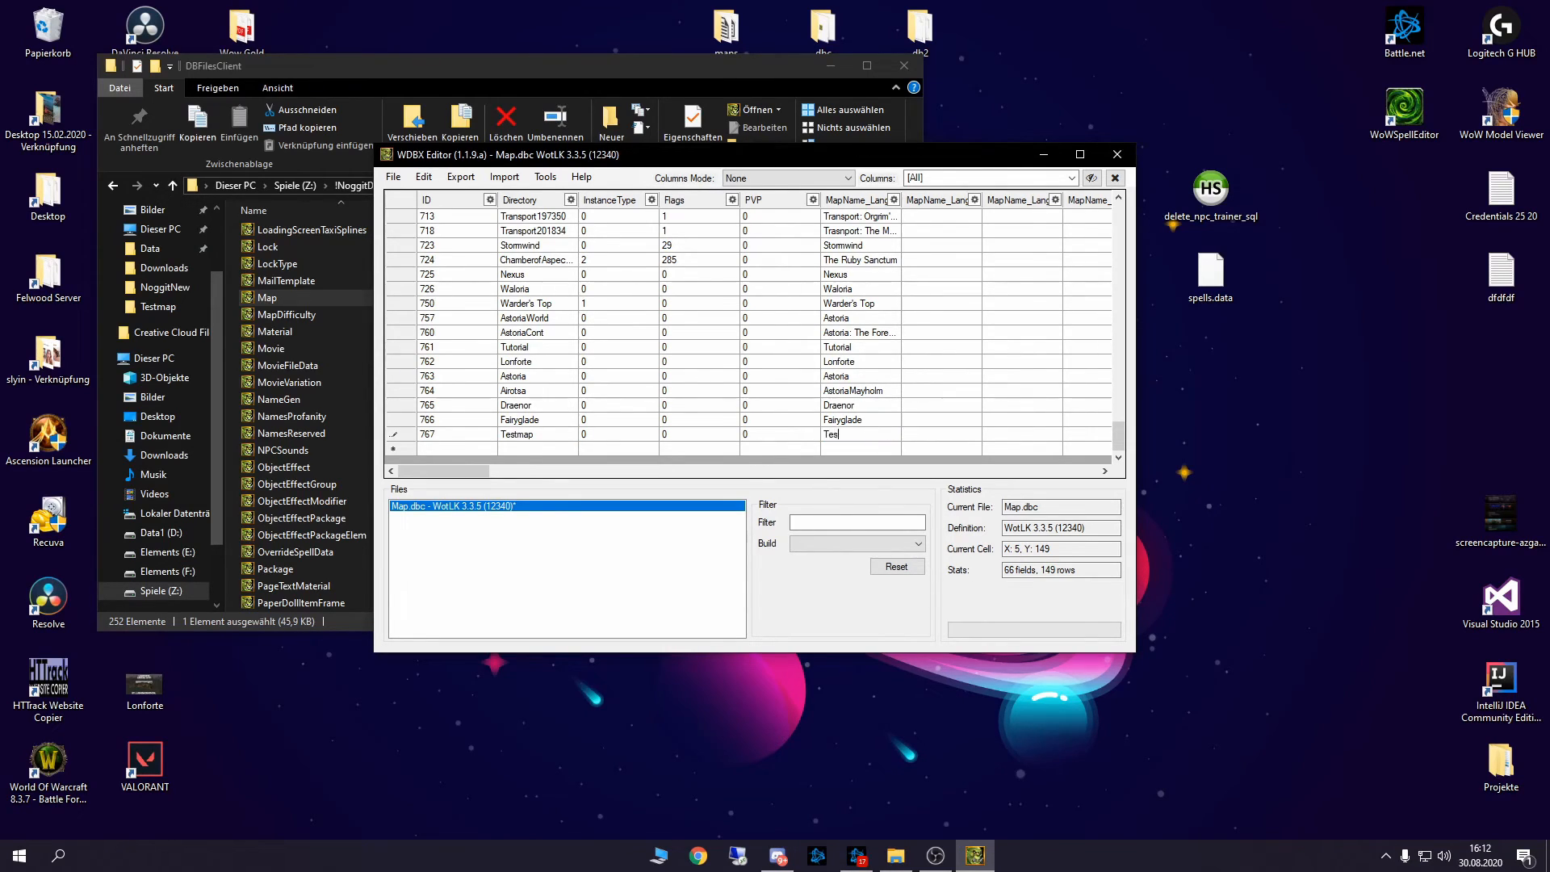
pyautogui.click(869, 434)
pyautogui.click(393, 179)
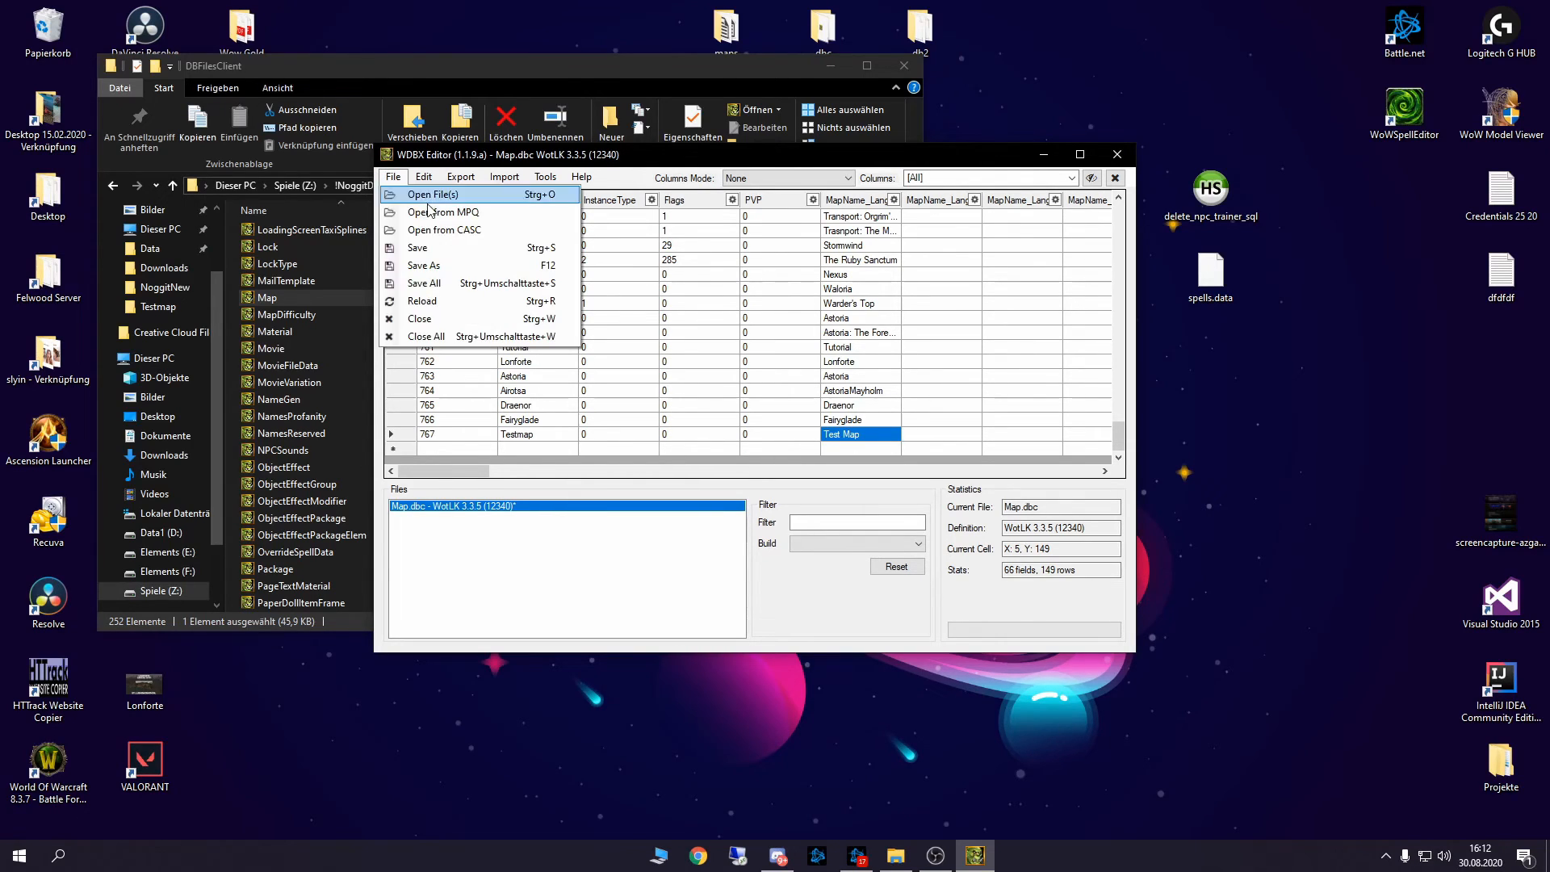
pyautogui.click(417, 248)
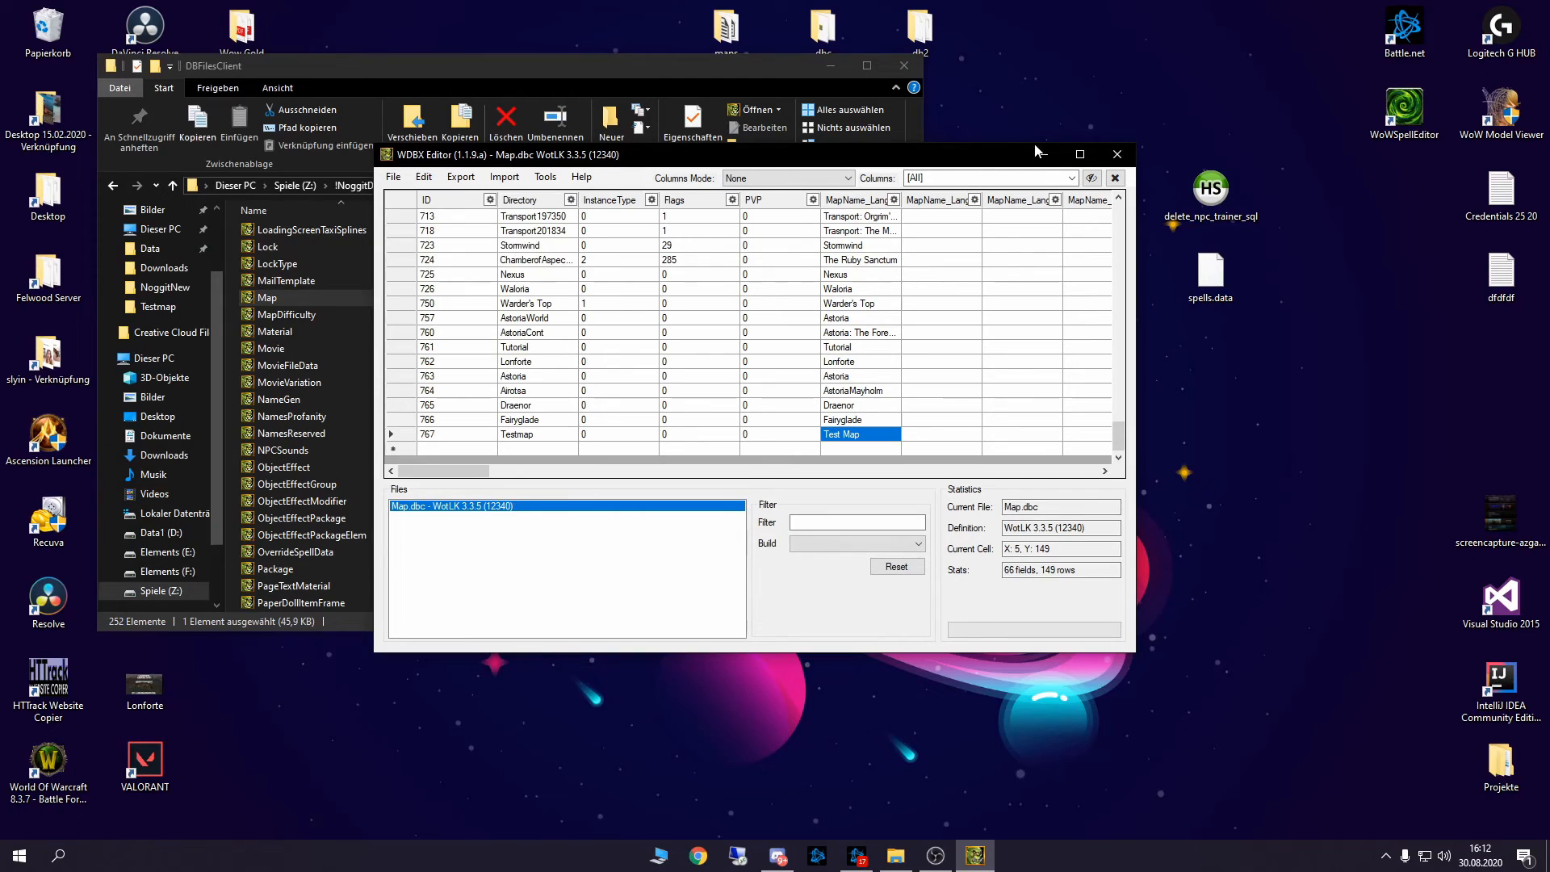
pyautogui.click(1117, 155)
pyautogui.click(329, 321)
pyautogui.doubleClick(329, 321)
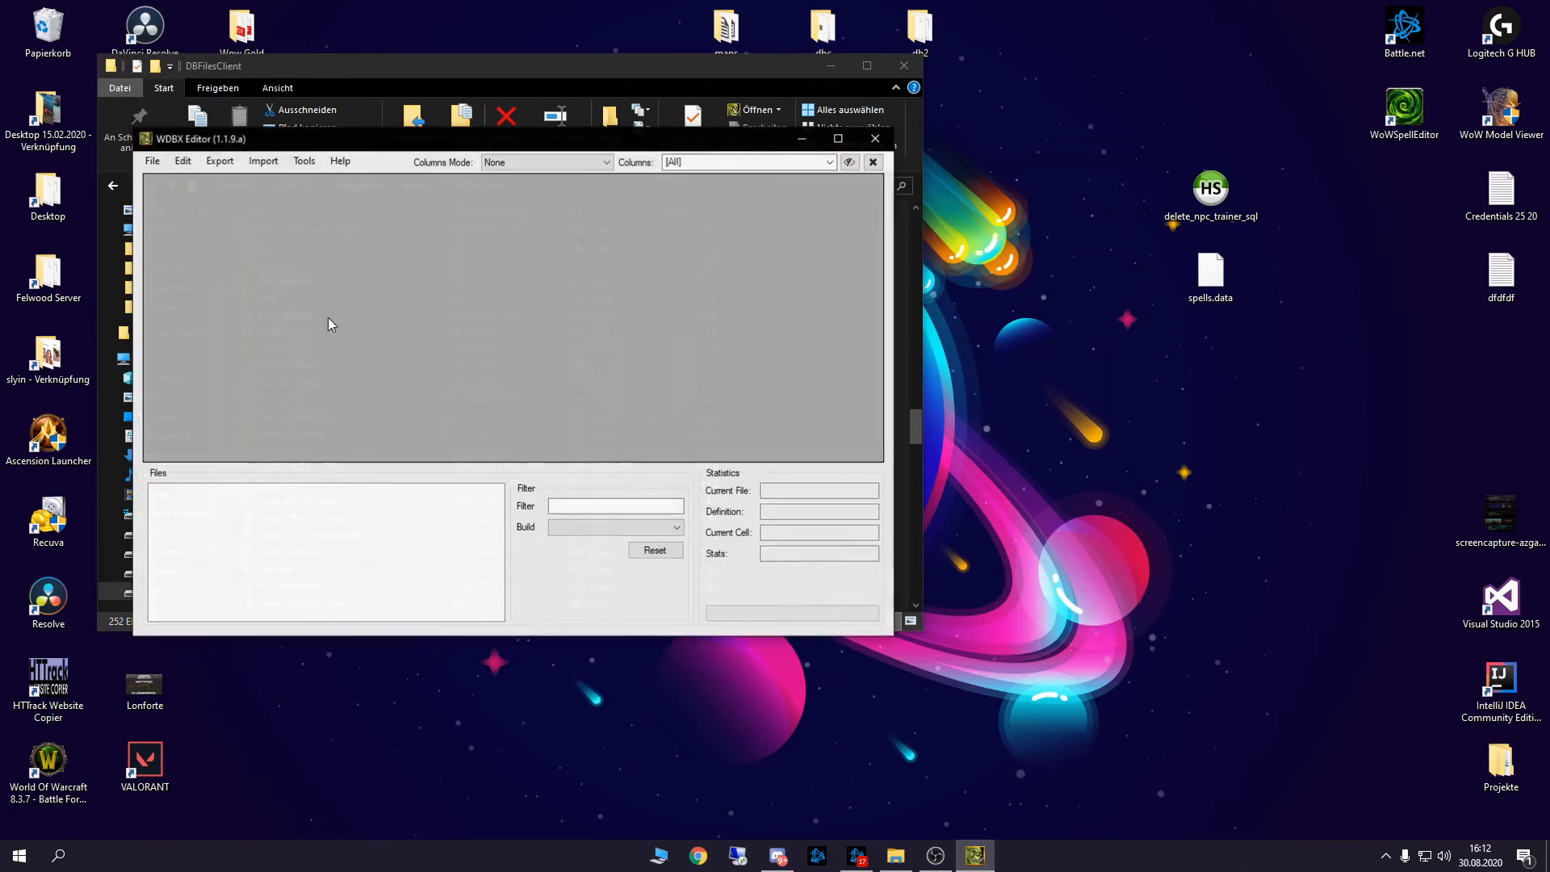
pyautogui.click(618, 276)
pyautogui.click(876, 138)
# Reopen Map.dbc with the WotLK 3.3.5 (12340) definition, check the saved Testmap row at the end, and close the editor.
pyautogui.click(314, 298)
pyautogui.doubleClick(314, 300)
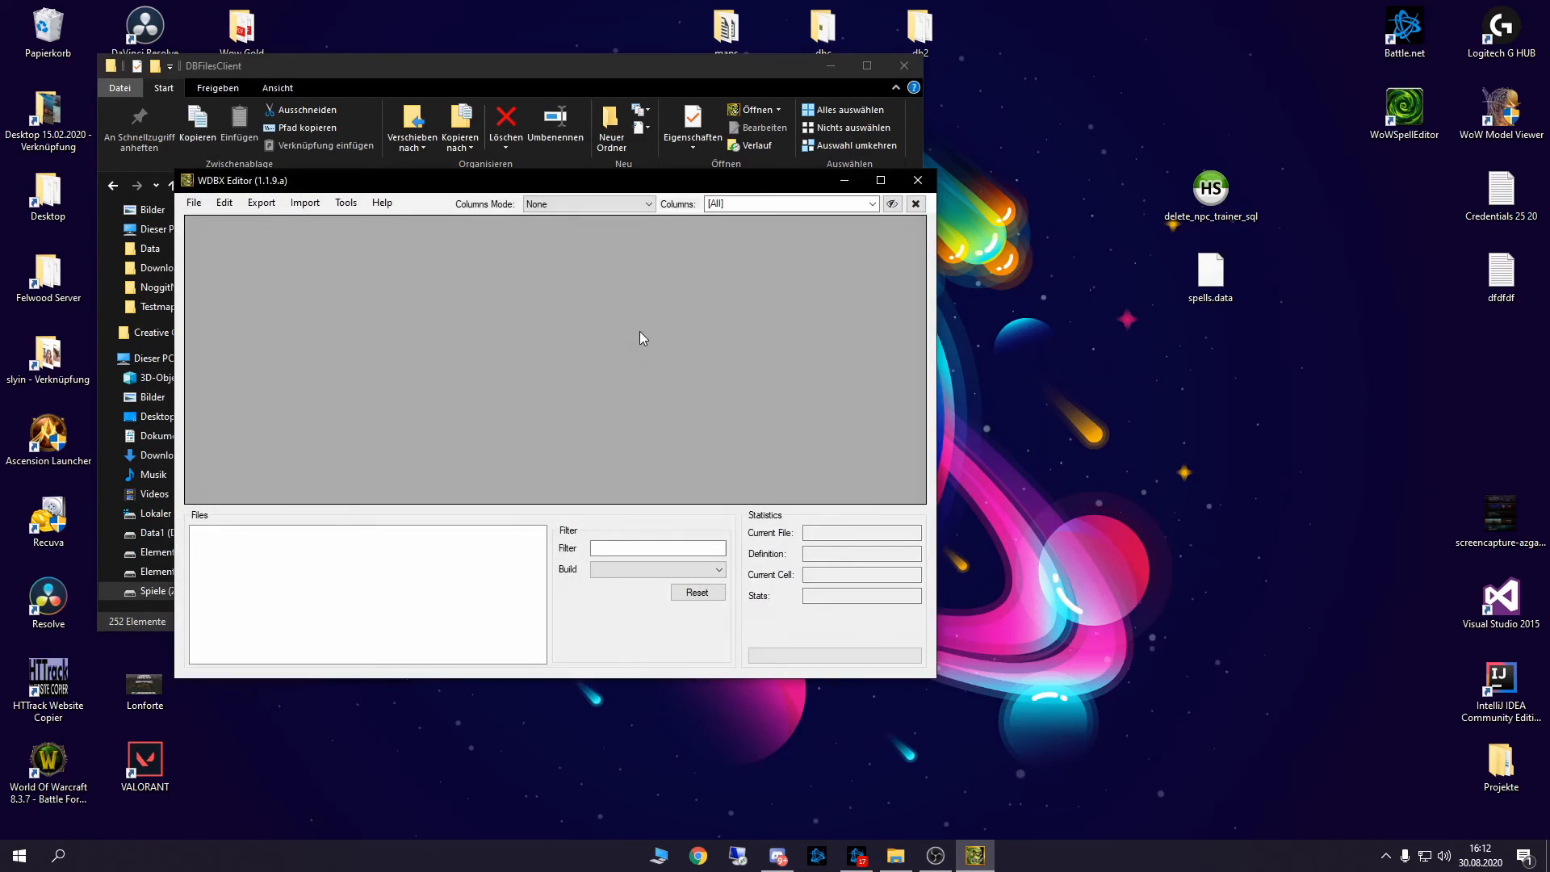
pyautogui.doubleClick(517, 391)
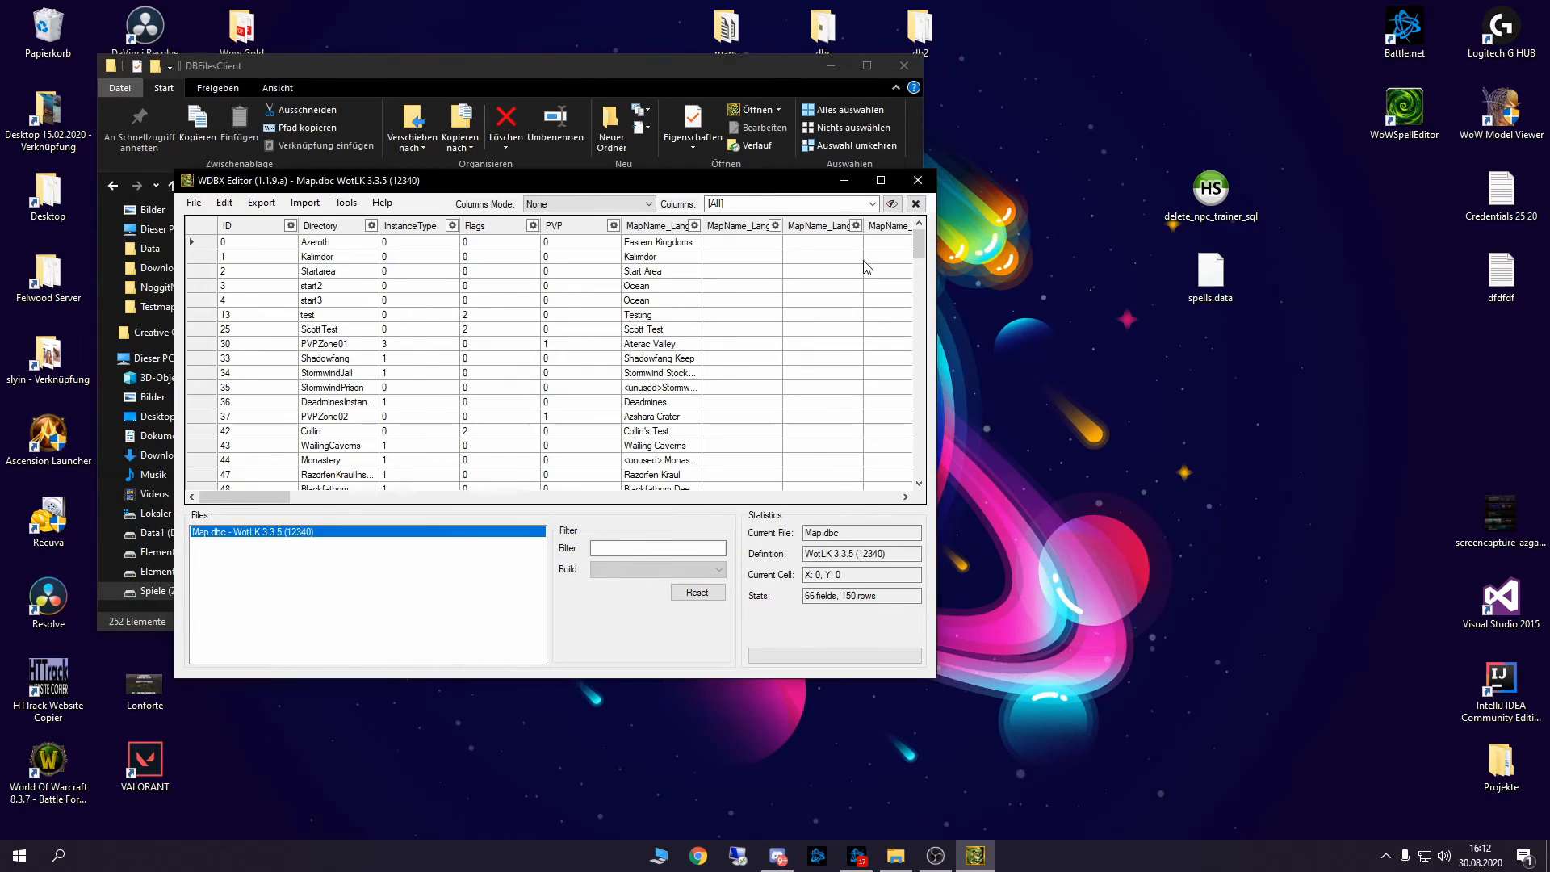
pyautogui.moveTo(921, 247); pyautogui.dragTo(928, 468)
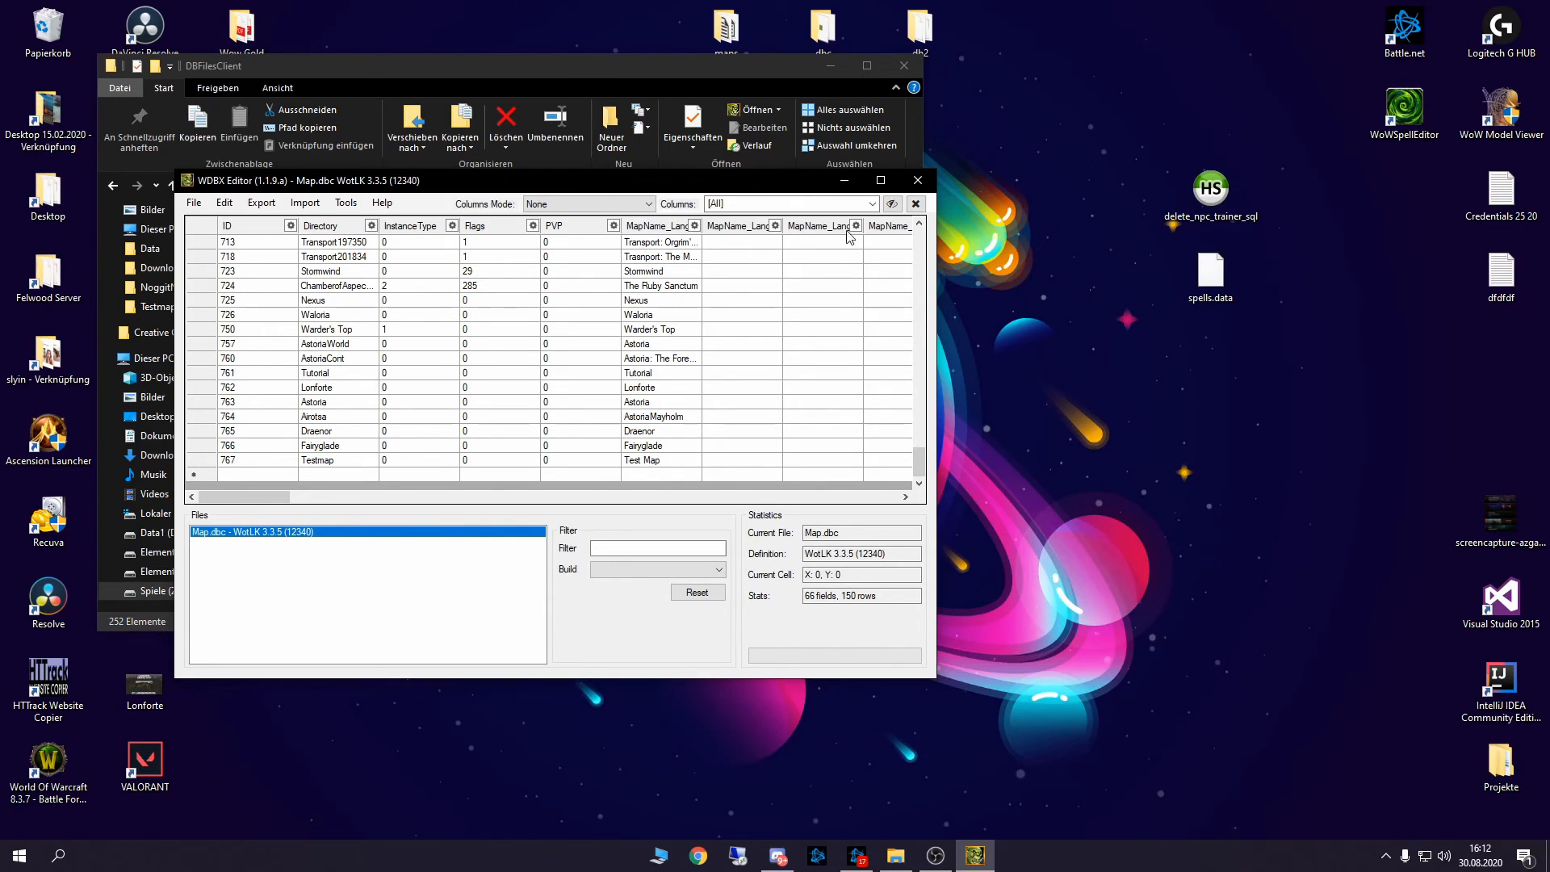
pyautogui.click(918, 180)
# Open MapDifficulty.dbc with the WotLK 3.3.5 (12340) definition and add a new last row with MapID 767.
pyautogui.doubleClick(310, 315)
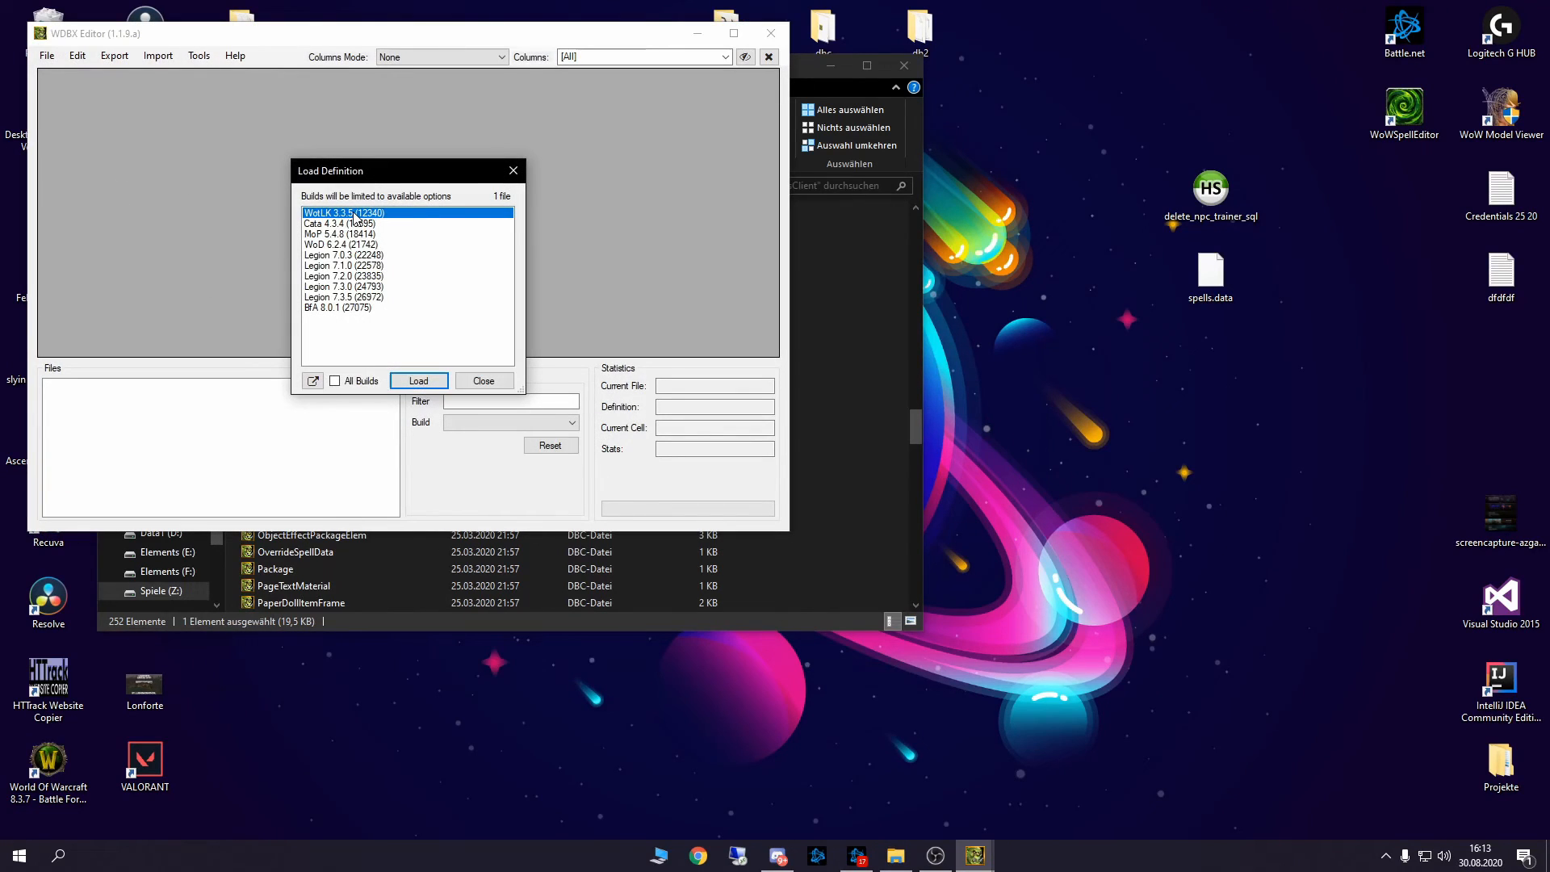
pyautogui.doubleClick(354, 214)
pyautogui.moveTo(773, 111); pyautogui.dragTo(771, 330)
pyautogui.click(111, 327)
pyautogui.click(179, 327)
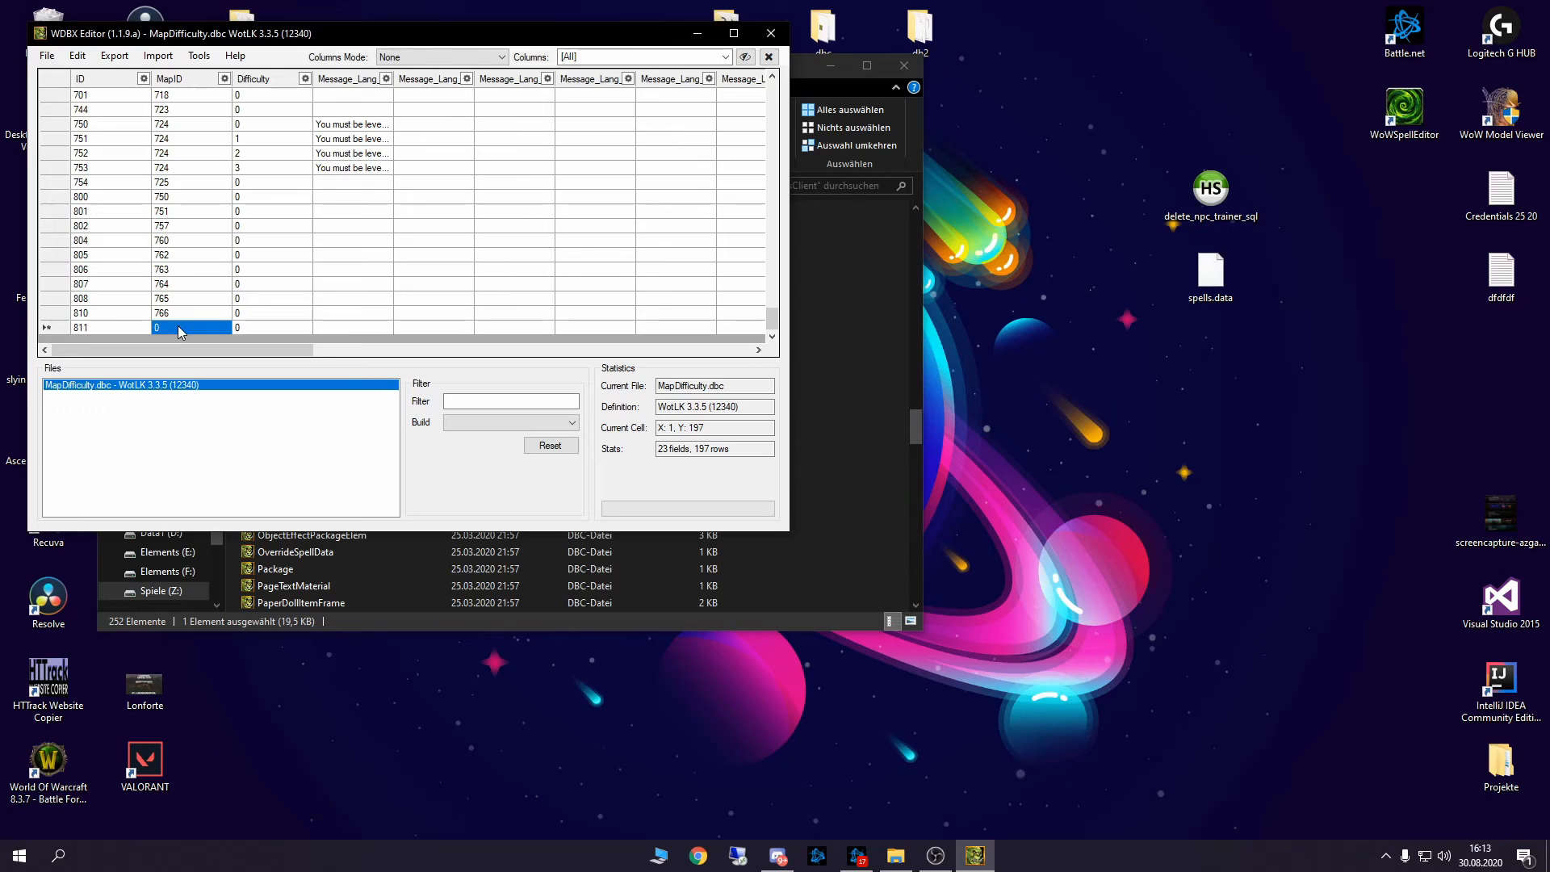
pyautogui.write('67')
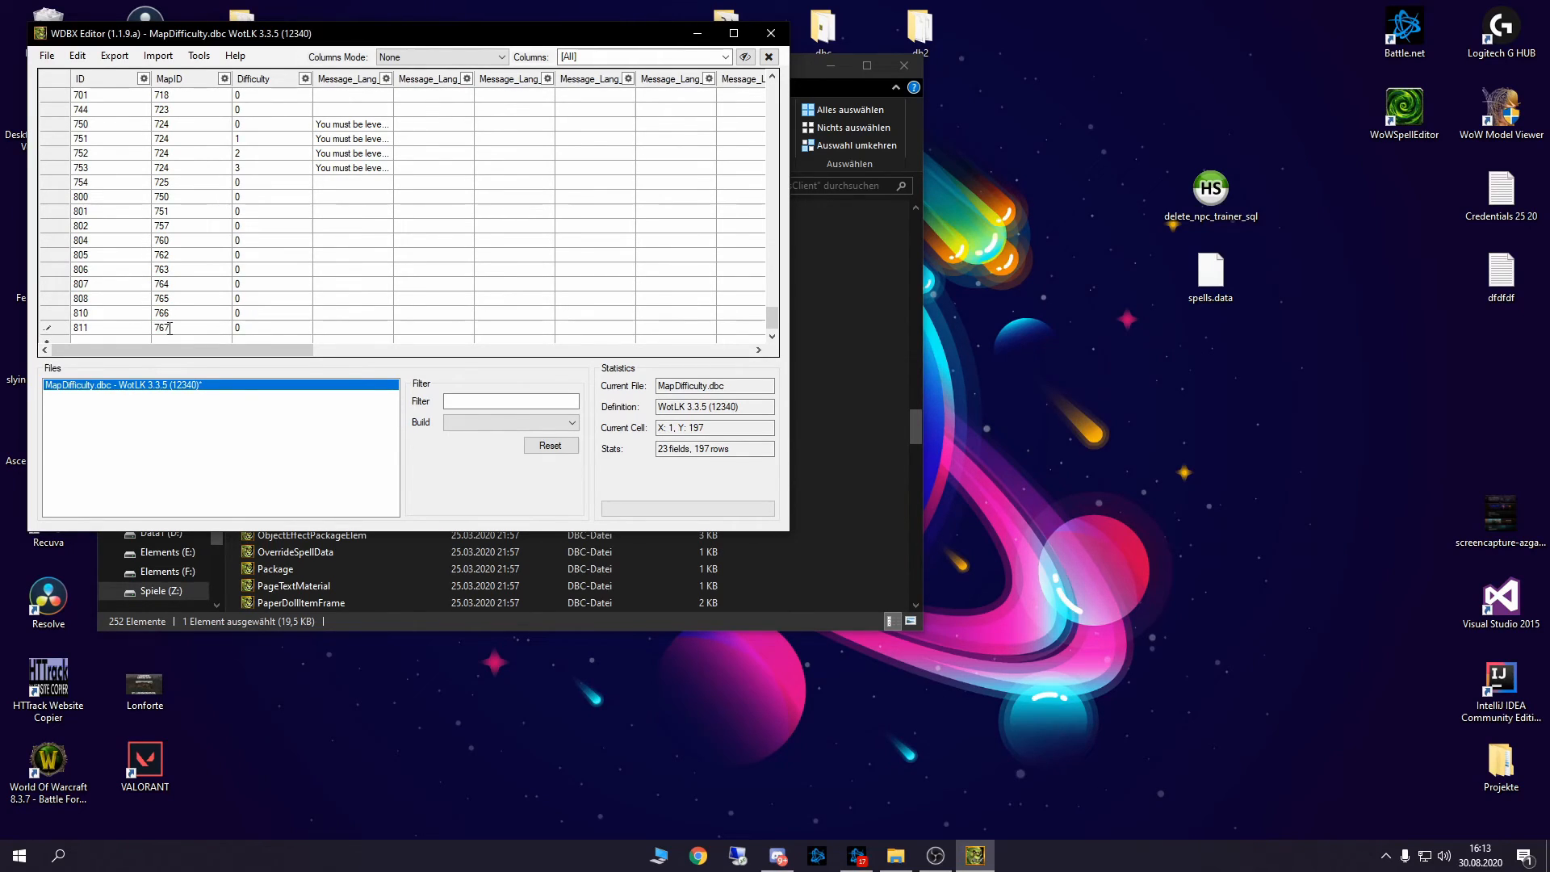
# Save MapDifficulty.dbc and close the editor.
pyautogui.click(47, 55)
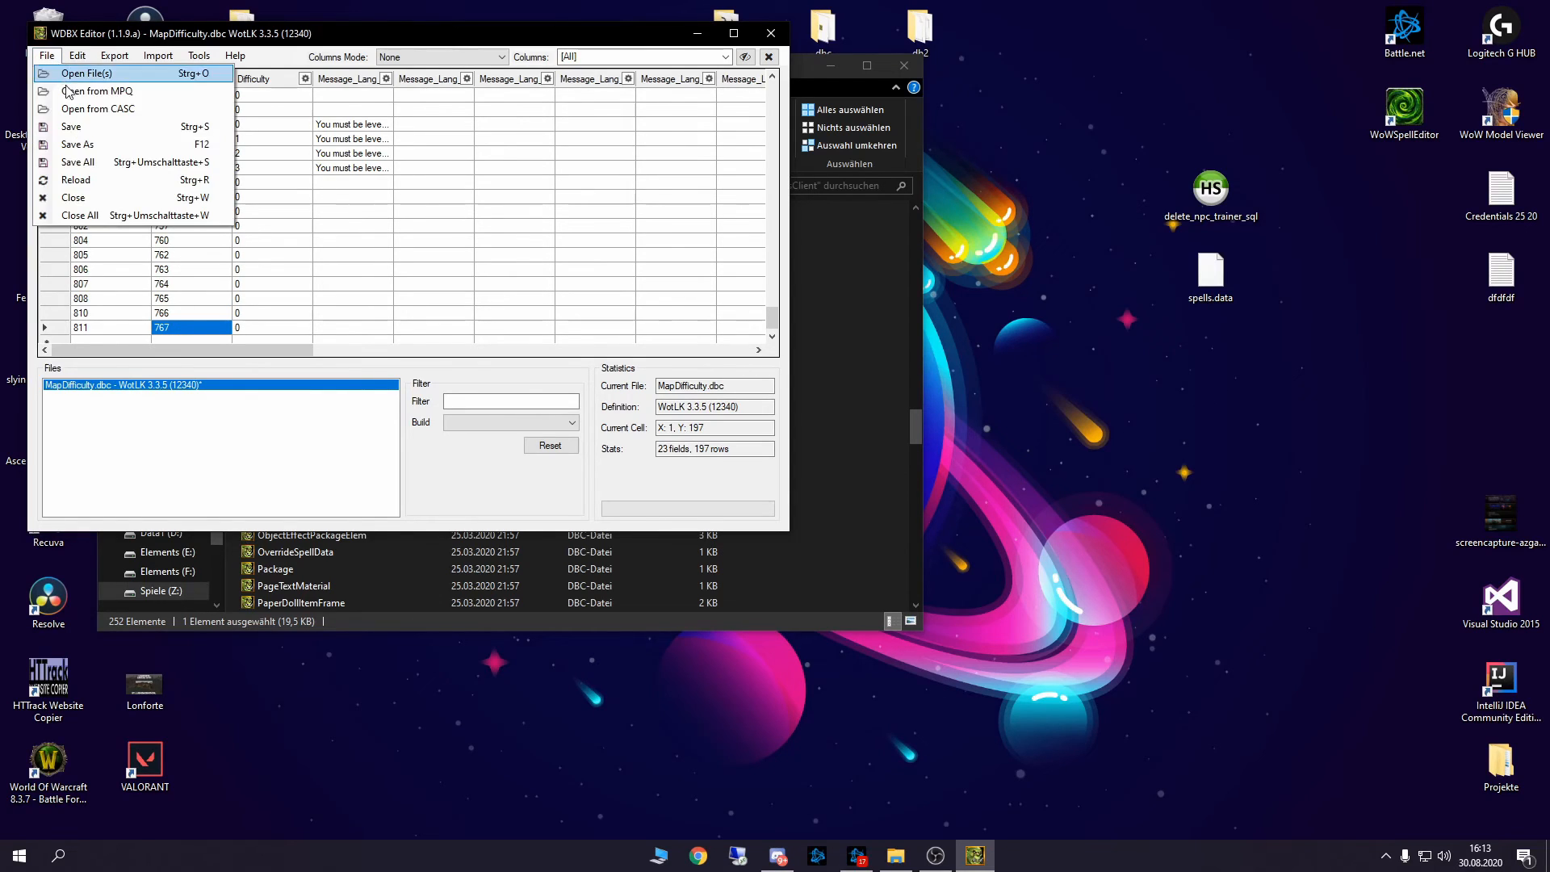
pyautogui.click(84, 128)
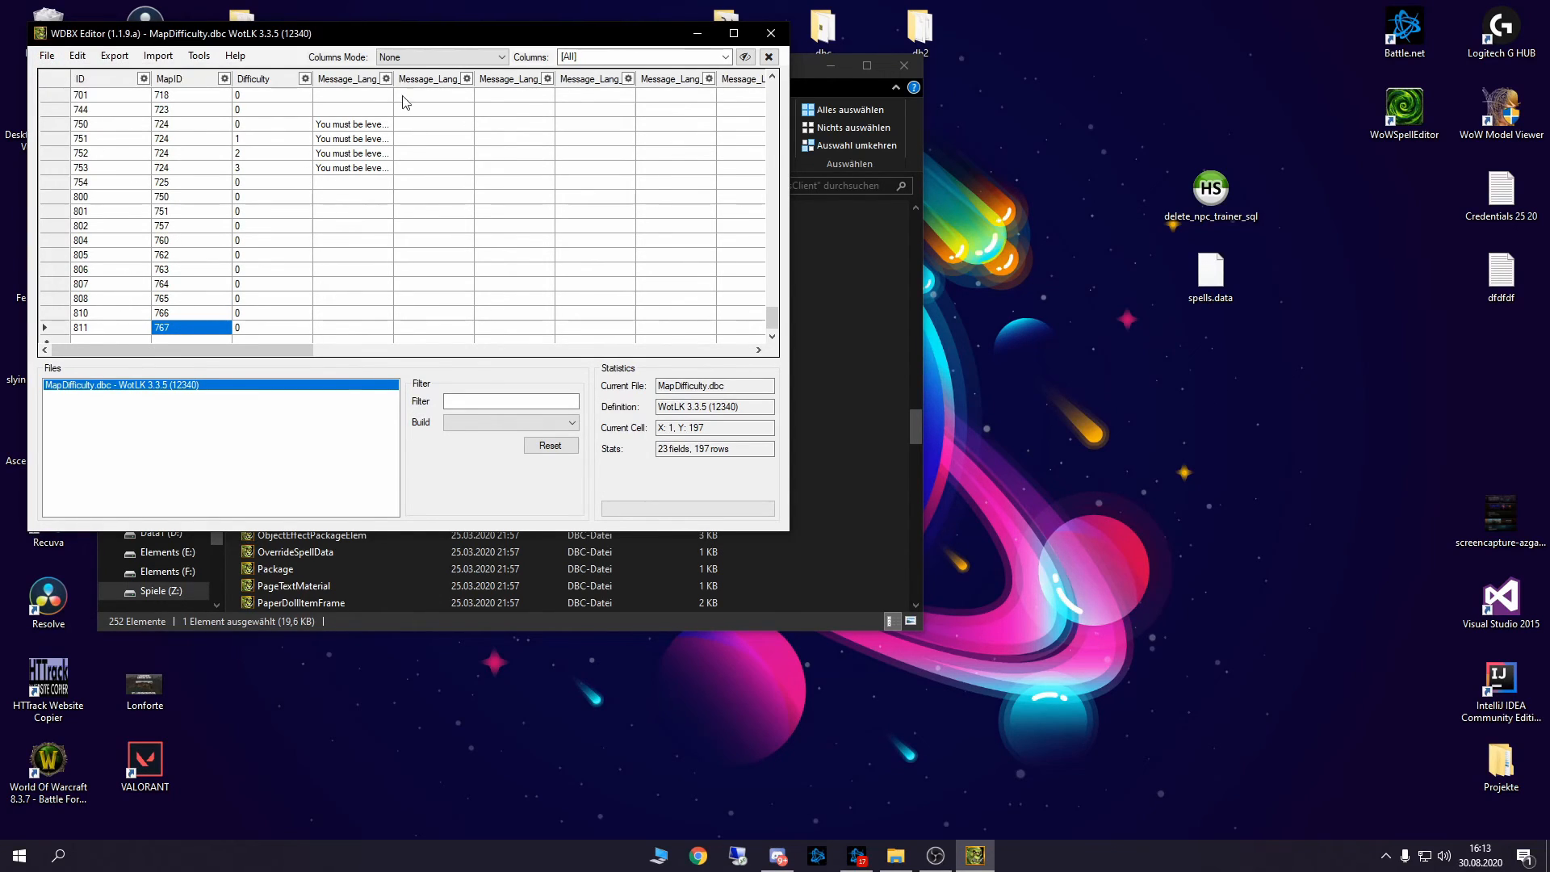
pyautogui.click(46, 55)
pyautogui.click(79, 129)
pyautogui.click(771, 33)
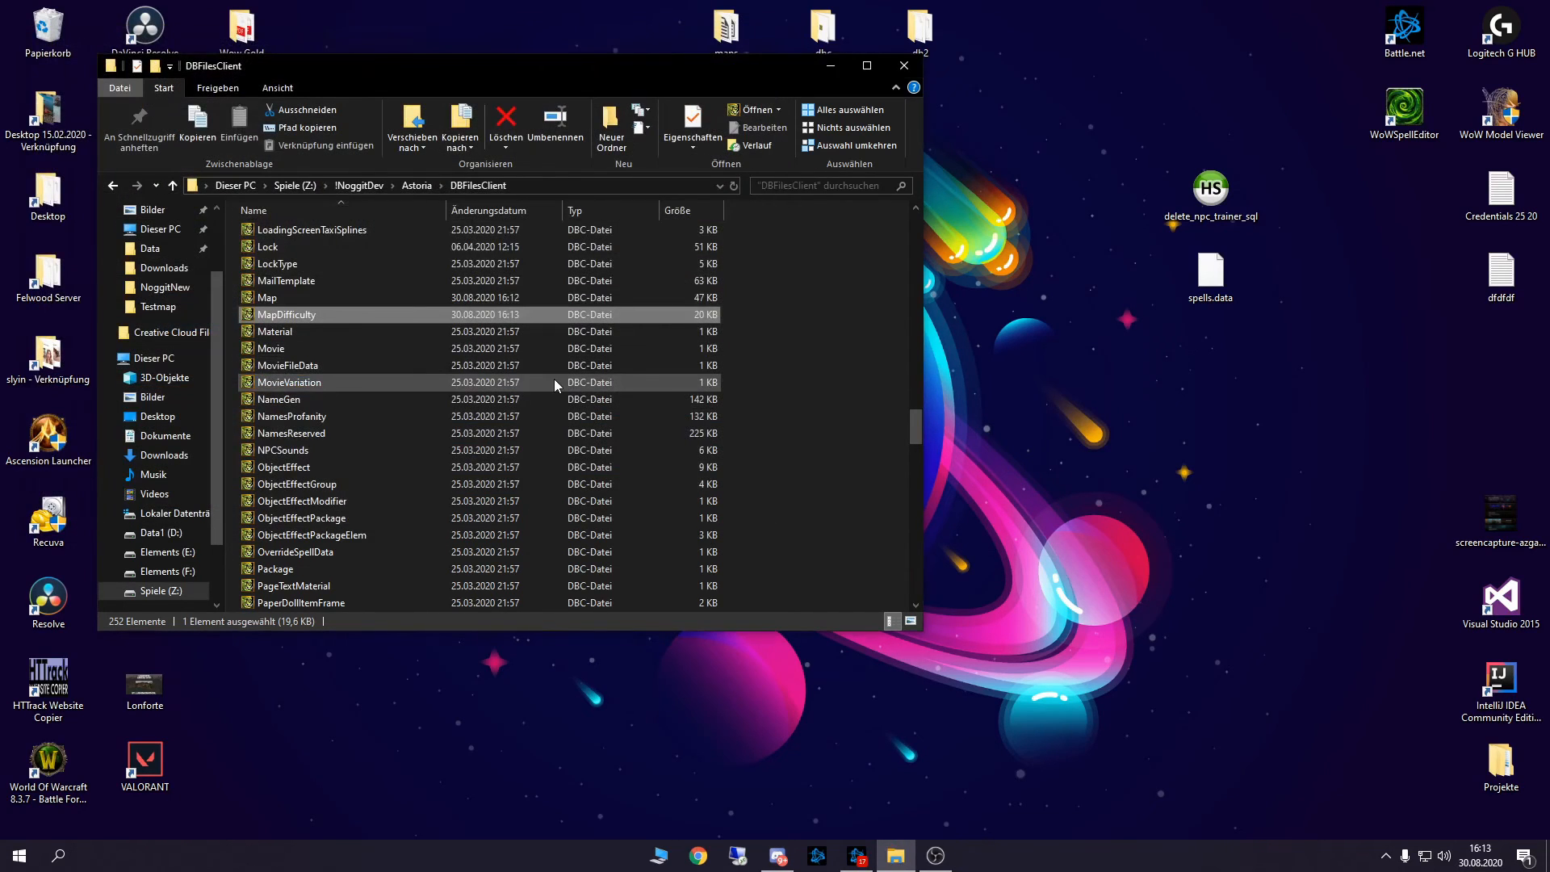
# Go back to the !NoggitDev folder and launch Noggit from its program folder.
pyautogui.hotkey('alt', 'Left')
pyautogui.hotkey('alt', 'Left')
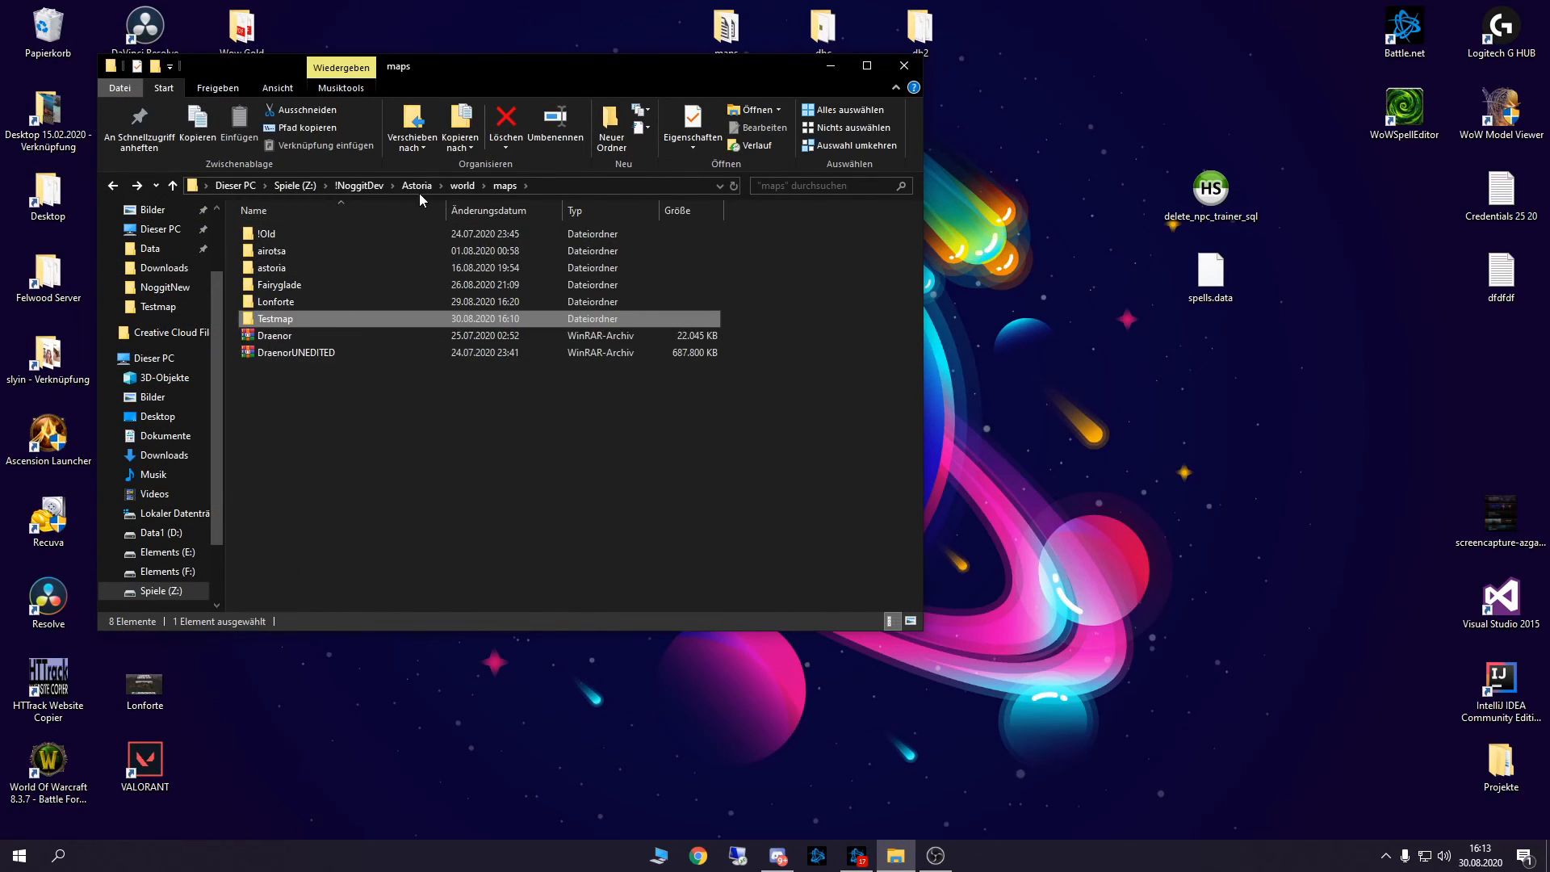
pyautogui.click(380, 186)
pyautogui.doubleClick(325, 250)
pyautogui.doubleClick(278, 403)
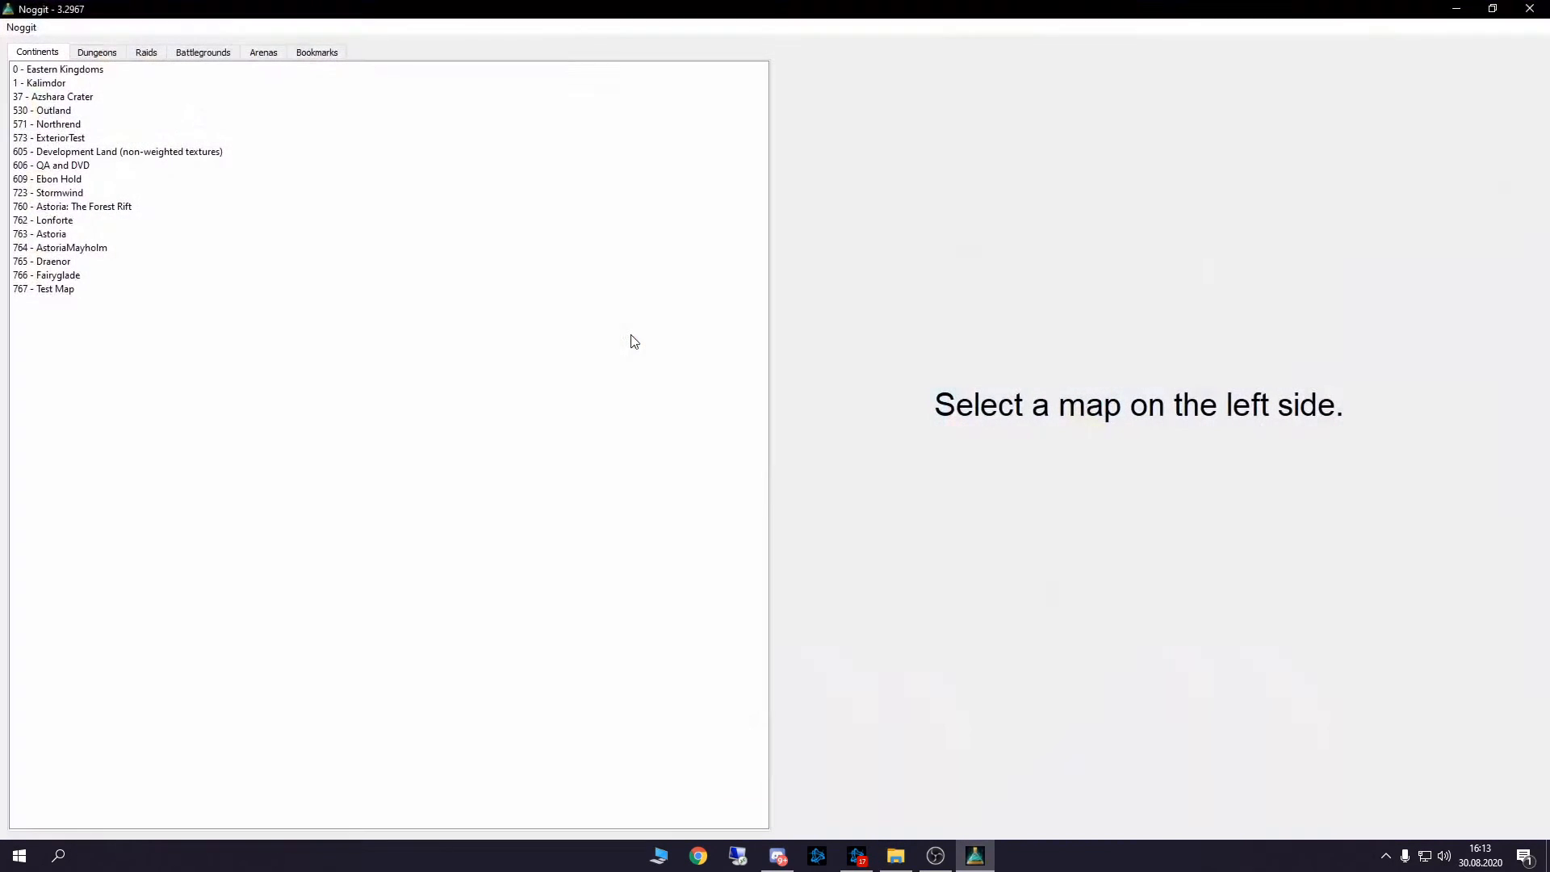
# Enter the continent 767 - Test Map at one of its tiles and fix all UIDs while loading it.
pyautogui.click(58, 291)
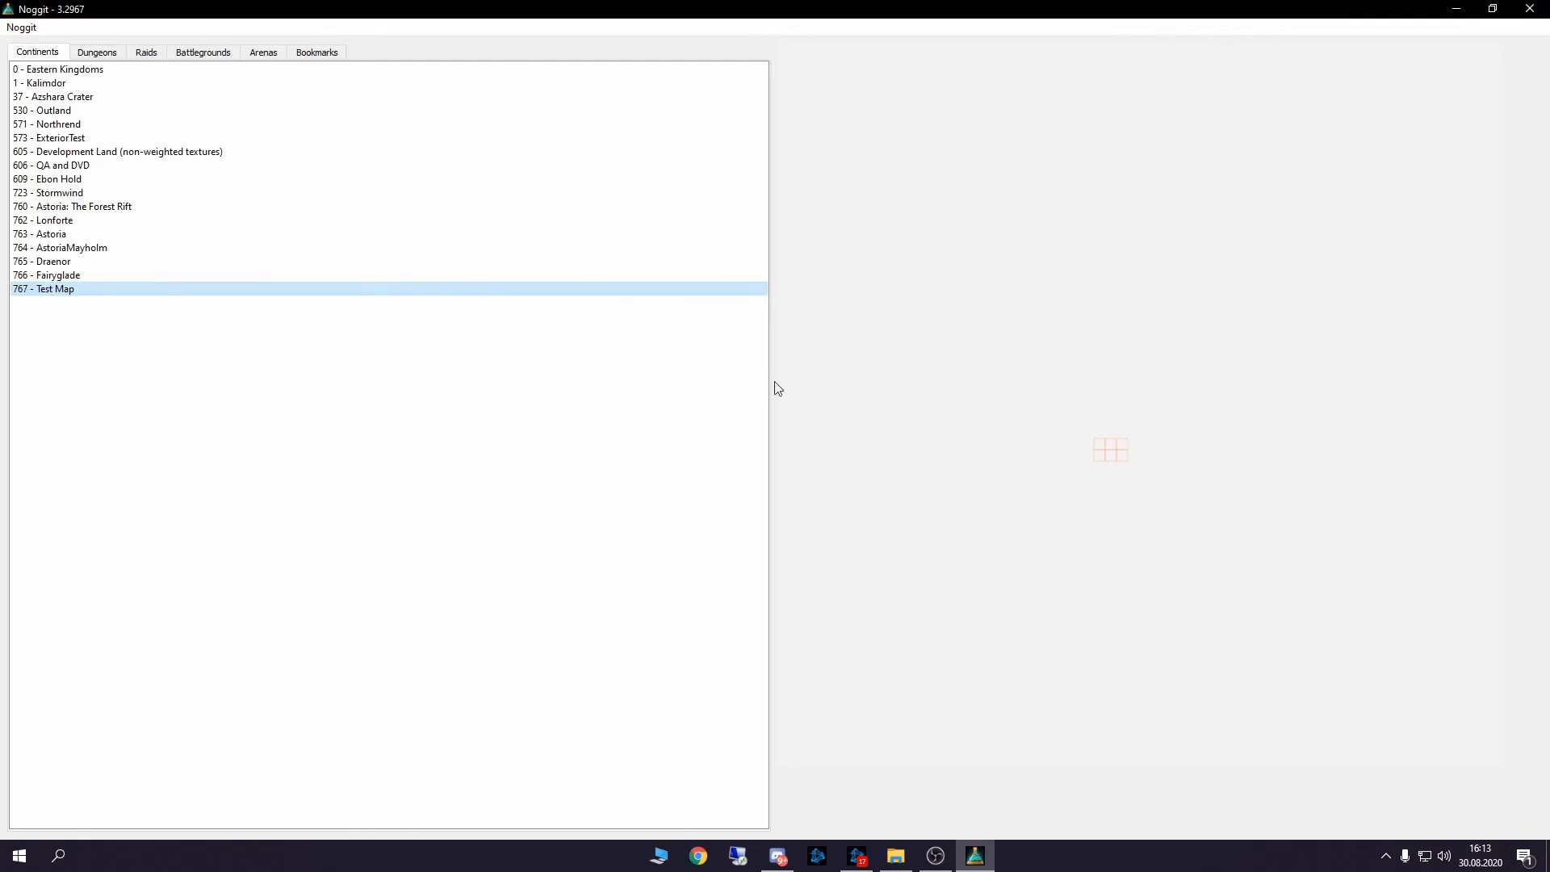
pyautogui.click(1114, 462)
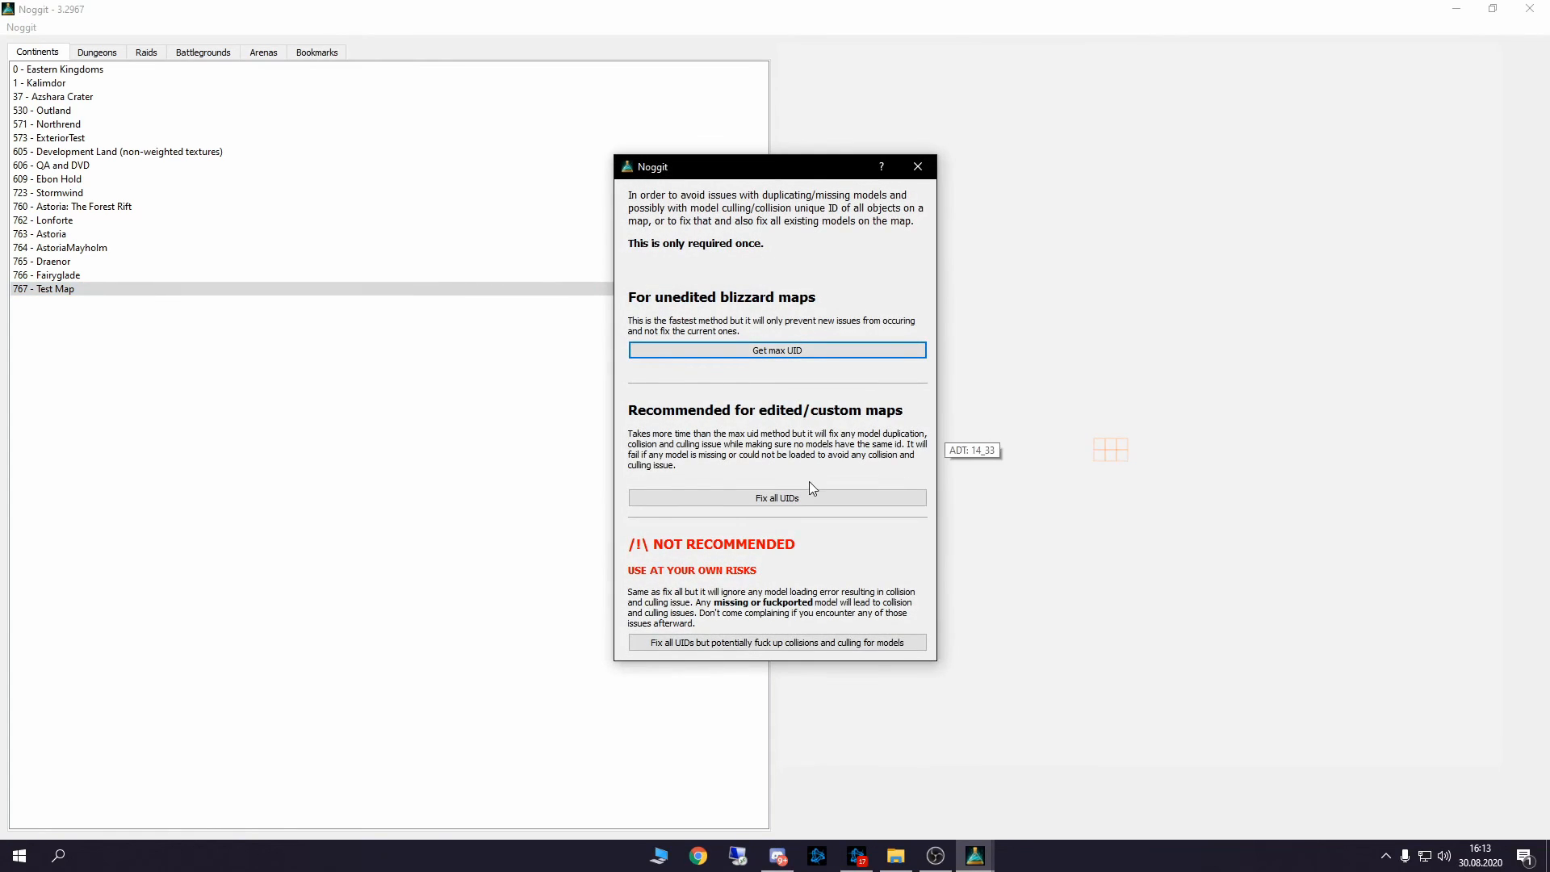
pyautogui.moveTo(787, 174); pyautogui.dragTo(951, 110)
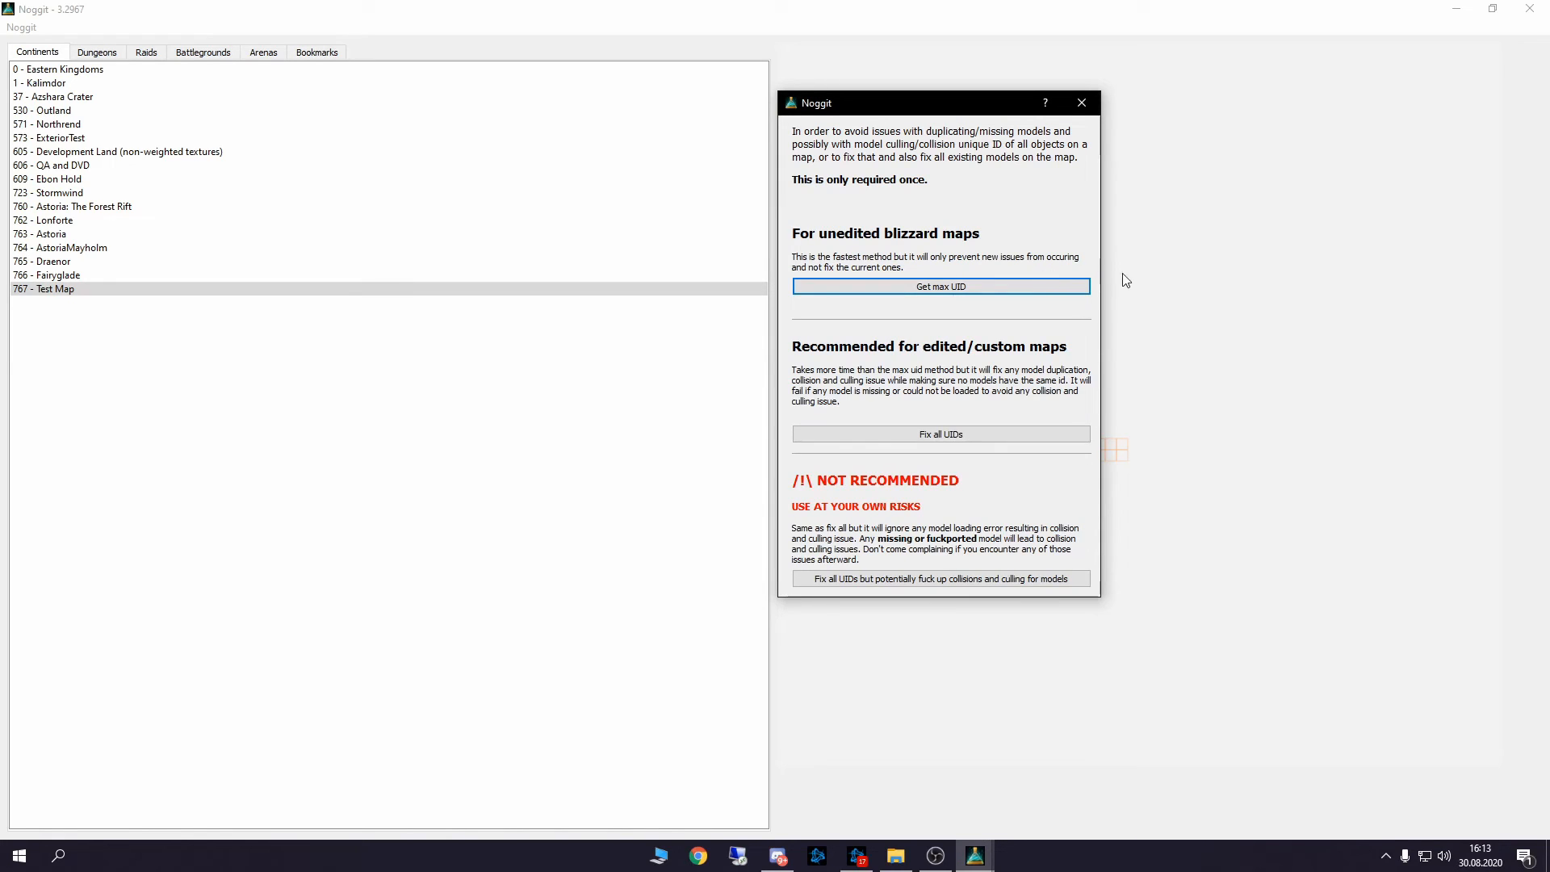
pyautogui.click(926, 437)
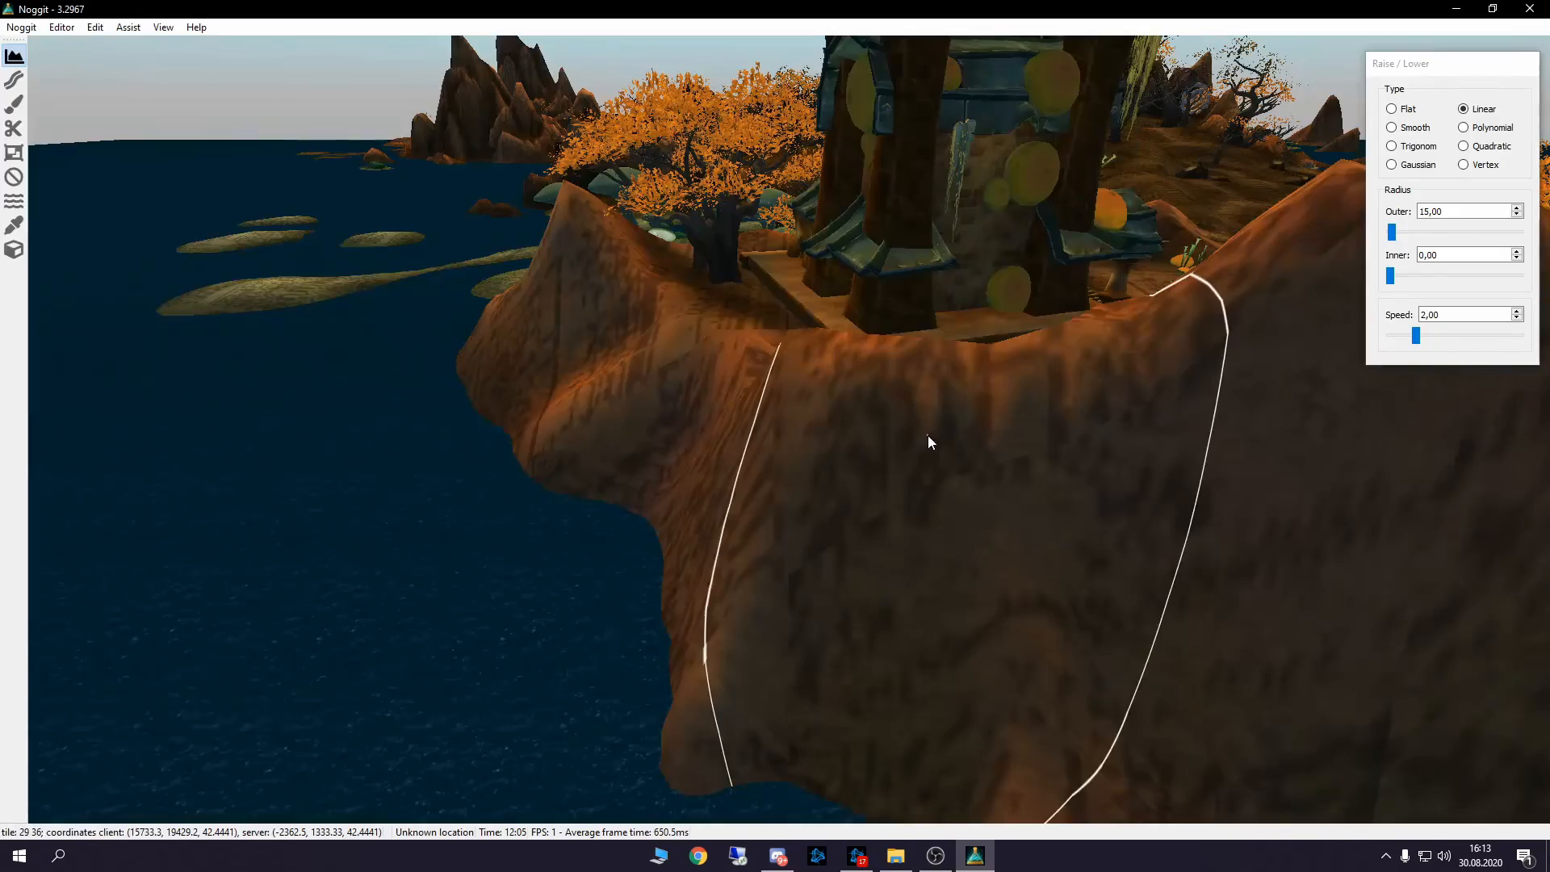
# Fly back and high above the loaded tiles to examine the overall terrain of the test map.
pyautogui.moveTo(778, 409); pyautogui.dragTo(1155, 544, button='right')
pyautogui.press('s')
pyautogui.moveTo(876, 386); pyautogui.dragTo(789, 356, button='right')
pyautogui.press('s')
pyautogui.press('s')
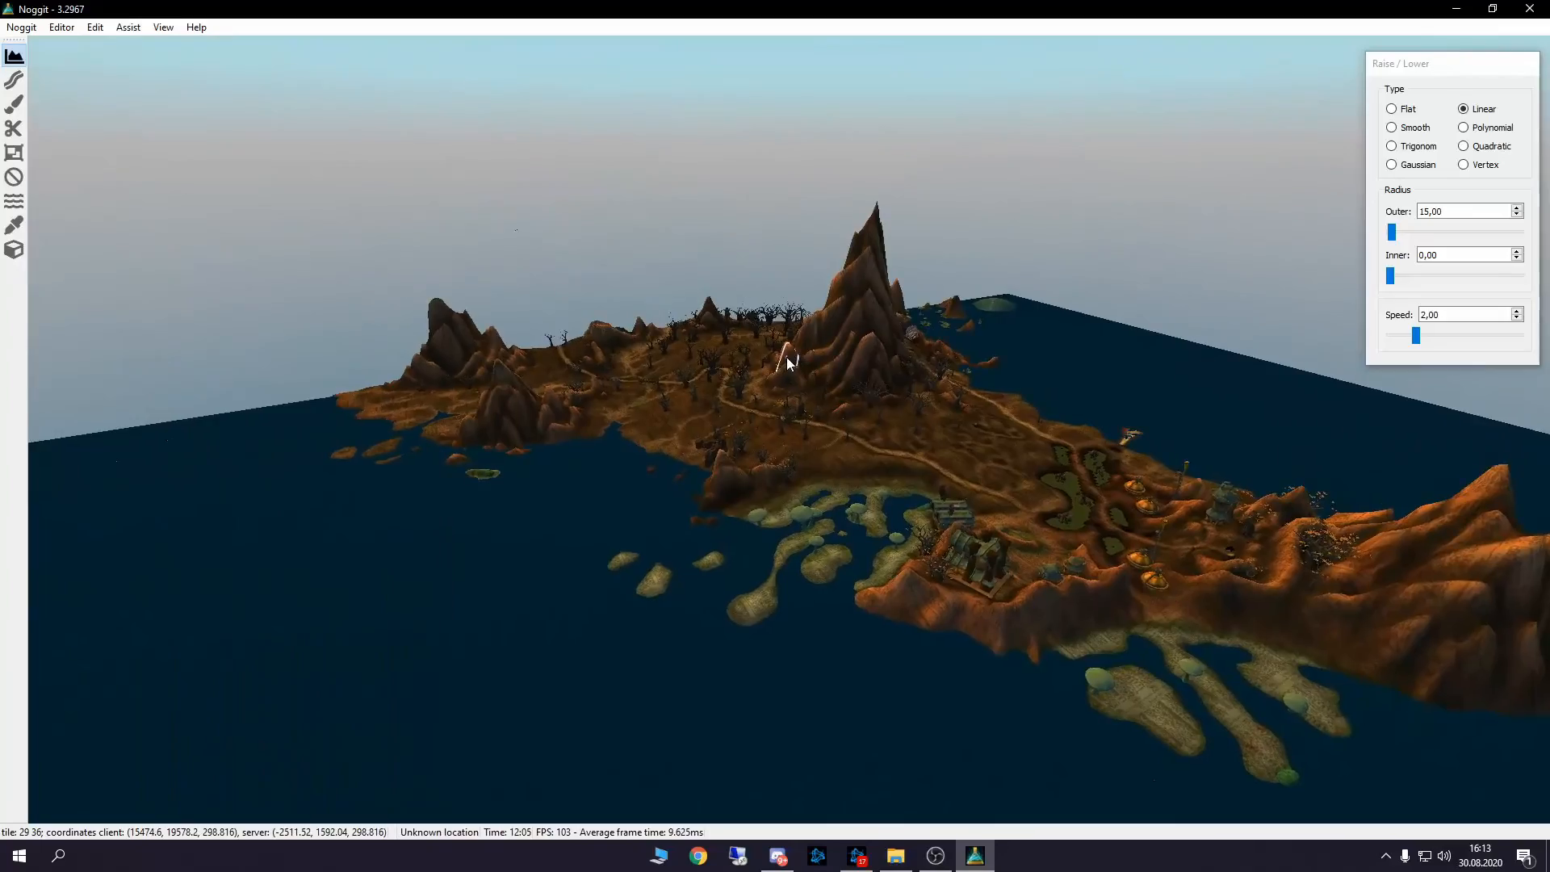
pyautogui.press('w')
pyautogui.moveTo(686, 476); pyautogui.dragTo(961, 549, button='right')
pyautogui.press('s')
pyautogui.moveTo(754, 524); pyautogui.dragTo(1086, 656, button='right')
pyautogui.press('a')
pyautogui.press('d')
pyautogui.press('s')
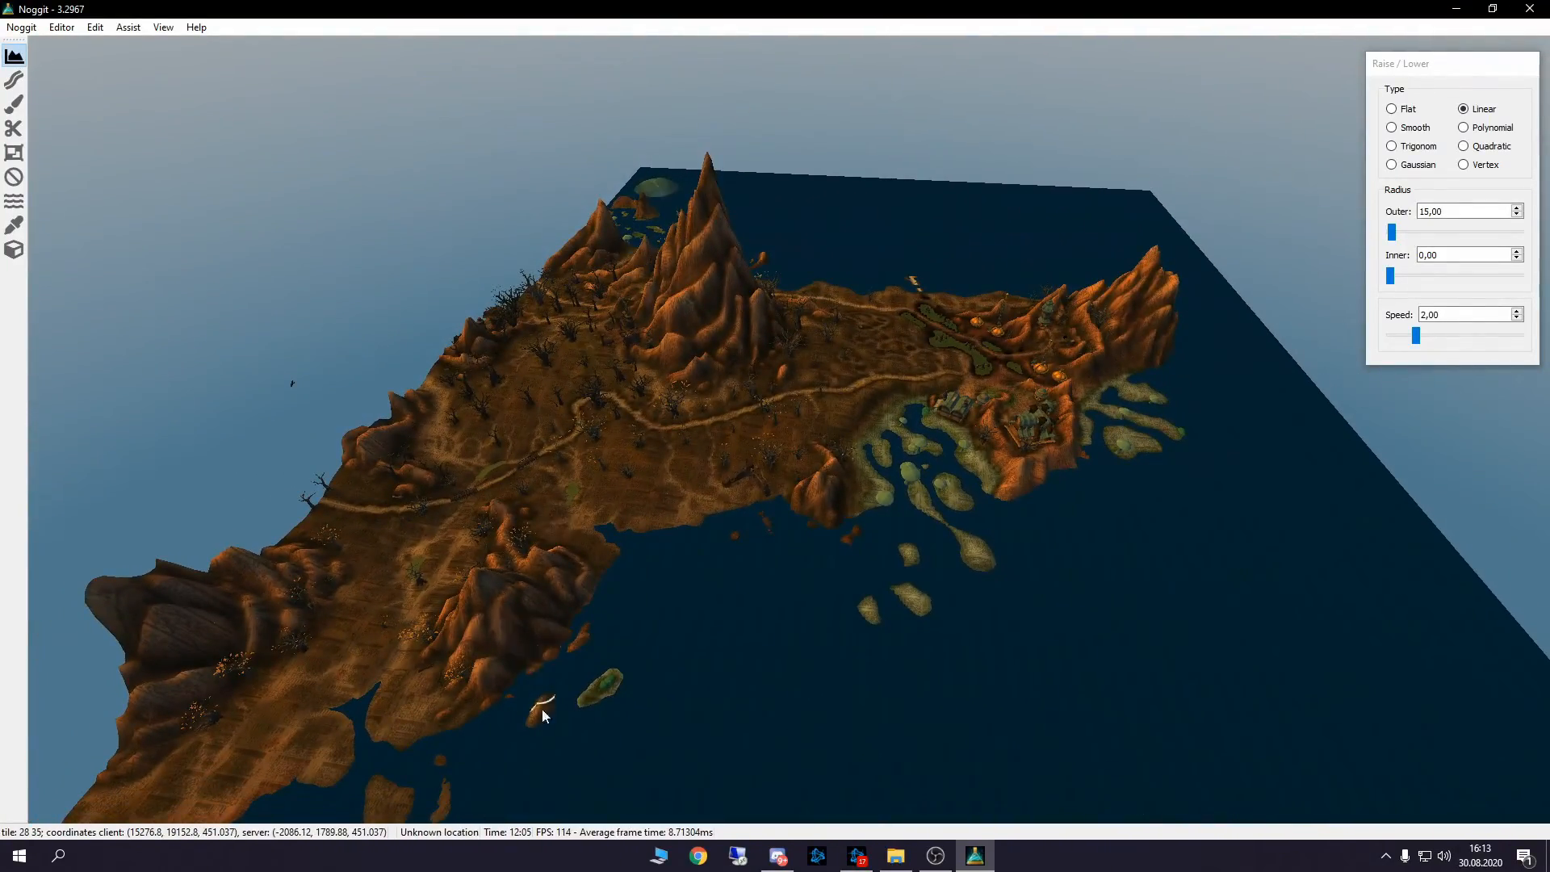
# Fly closer over the coastal village, fields and mushroom shore to examine the terrain textures and models.
pyautogui.press('w')
pyautogui.moveTo(1108, 579)
pyautogui.mouseDown(button='right')
pyautogui.moveTo(823, 499)
pyautogui.moveTo(1090, 431)
pyautogui.moveTo(914, 488)
pyautogui.moveTo(931, 512)
pyautogui.moveTo(878, 517)
pyautogui.moveTo(1096, 521)
pyautogui.moveTo(797, 559)
pyautogui.moveTo(847, 536)
pyautogui.mouseUp(button='right')
pyautogui.press('w')
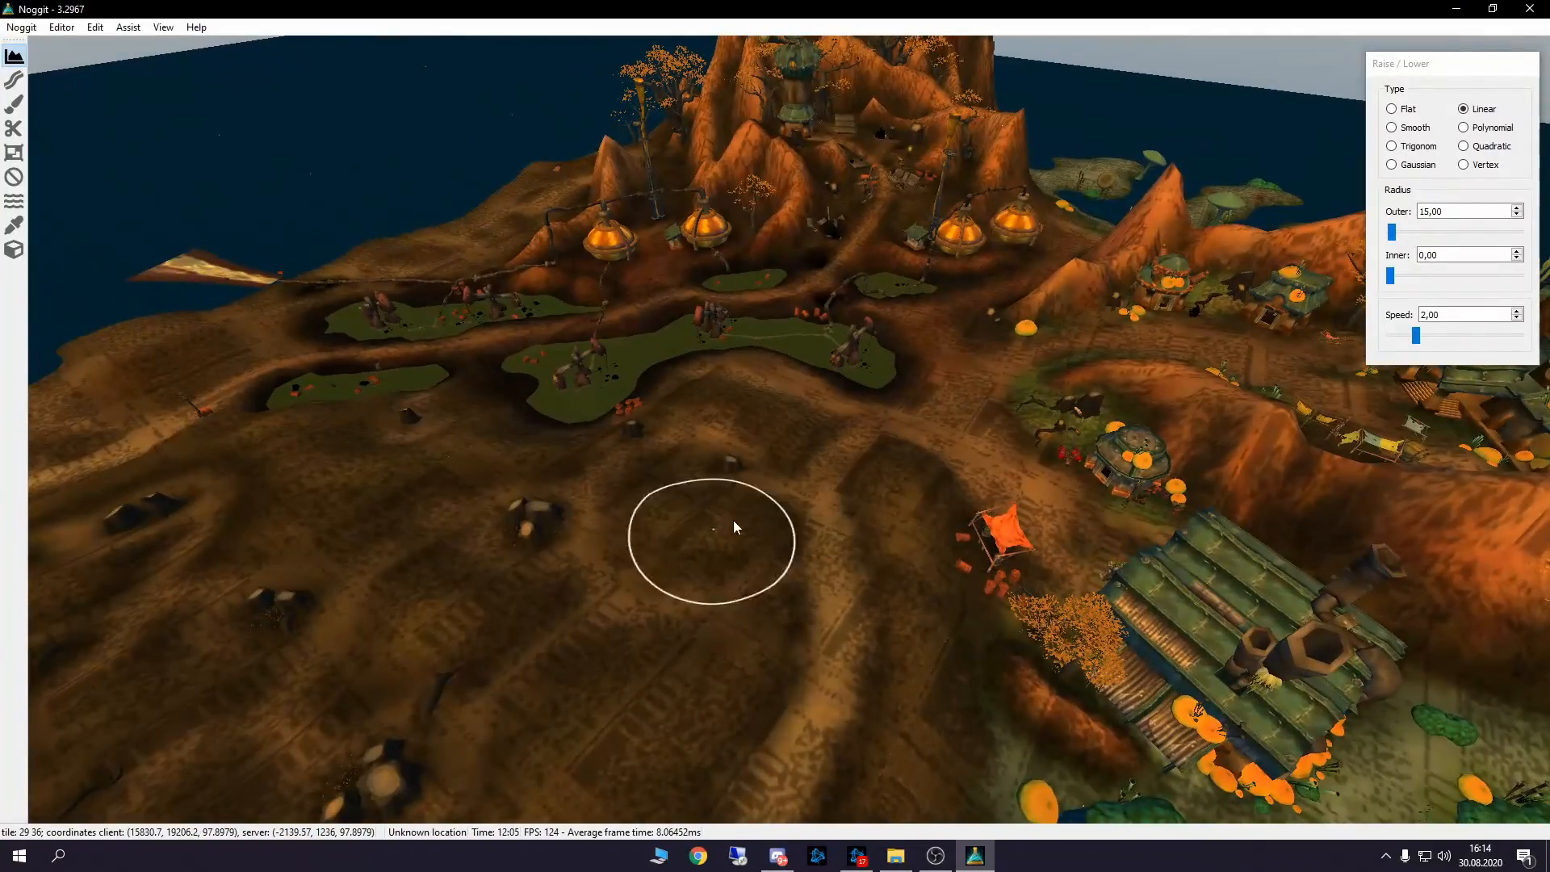
pyautogui.press('w')
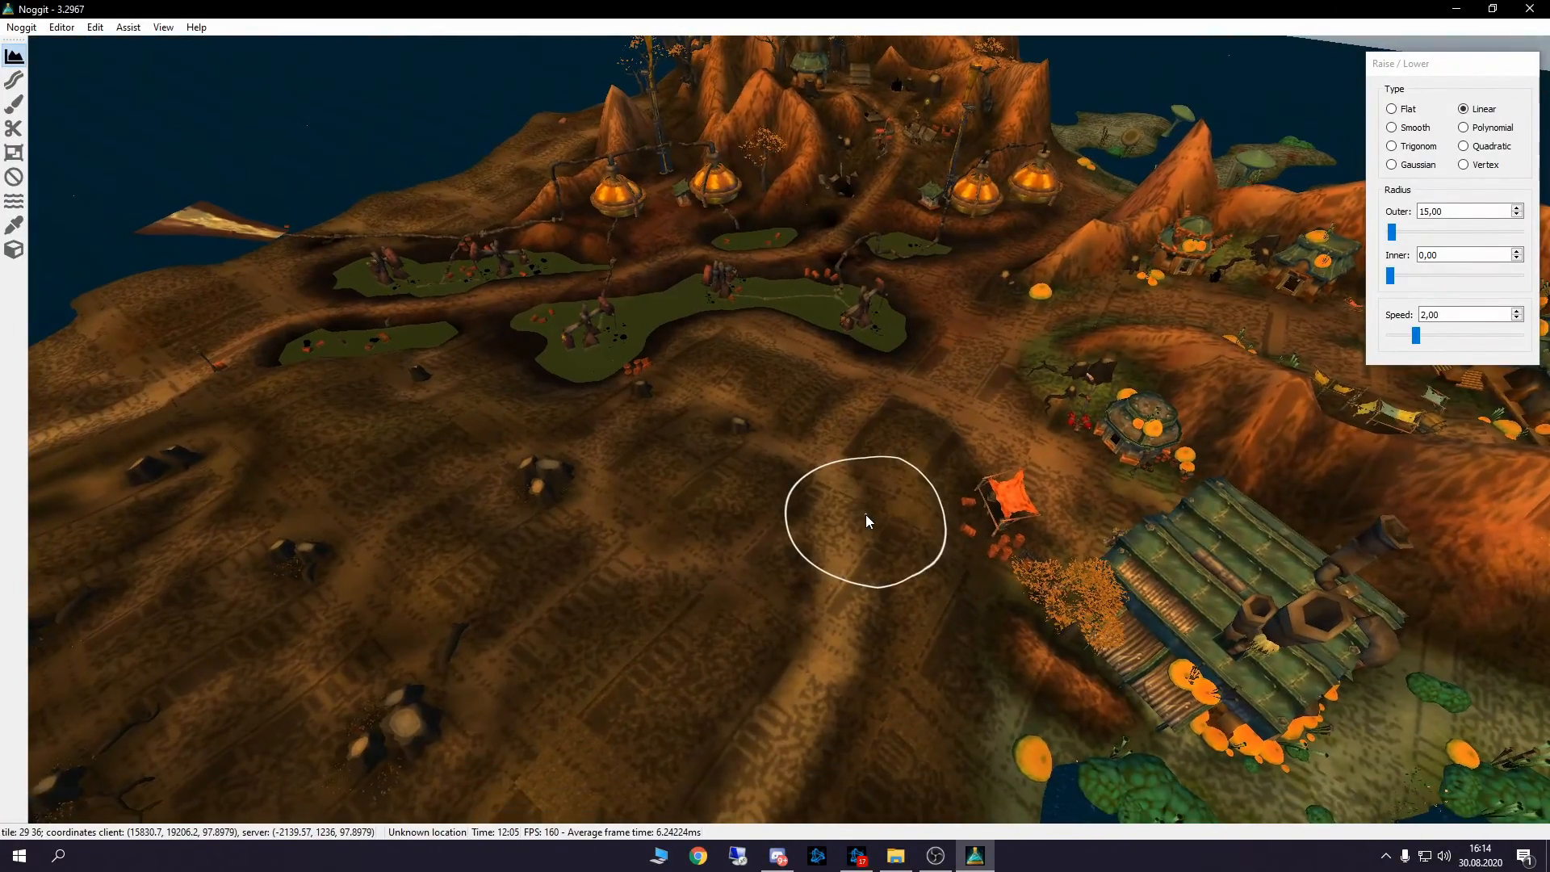
pyautogui.press('w')
pyautogui.press('s')
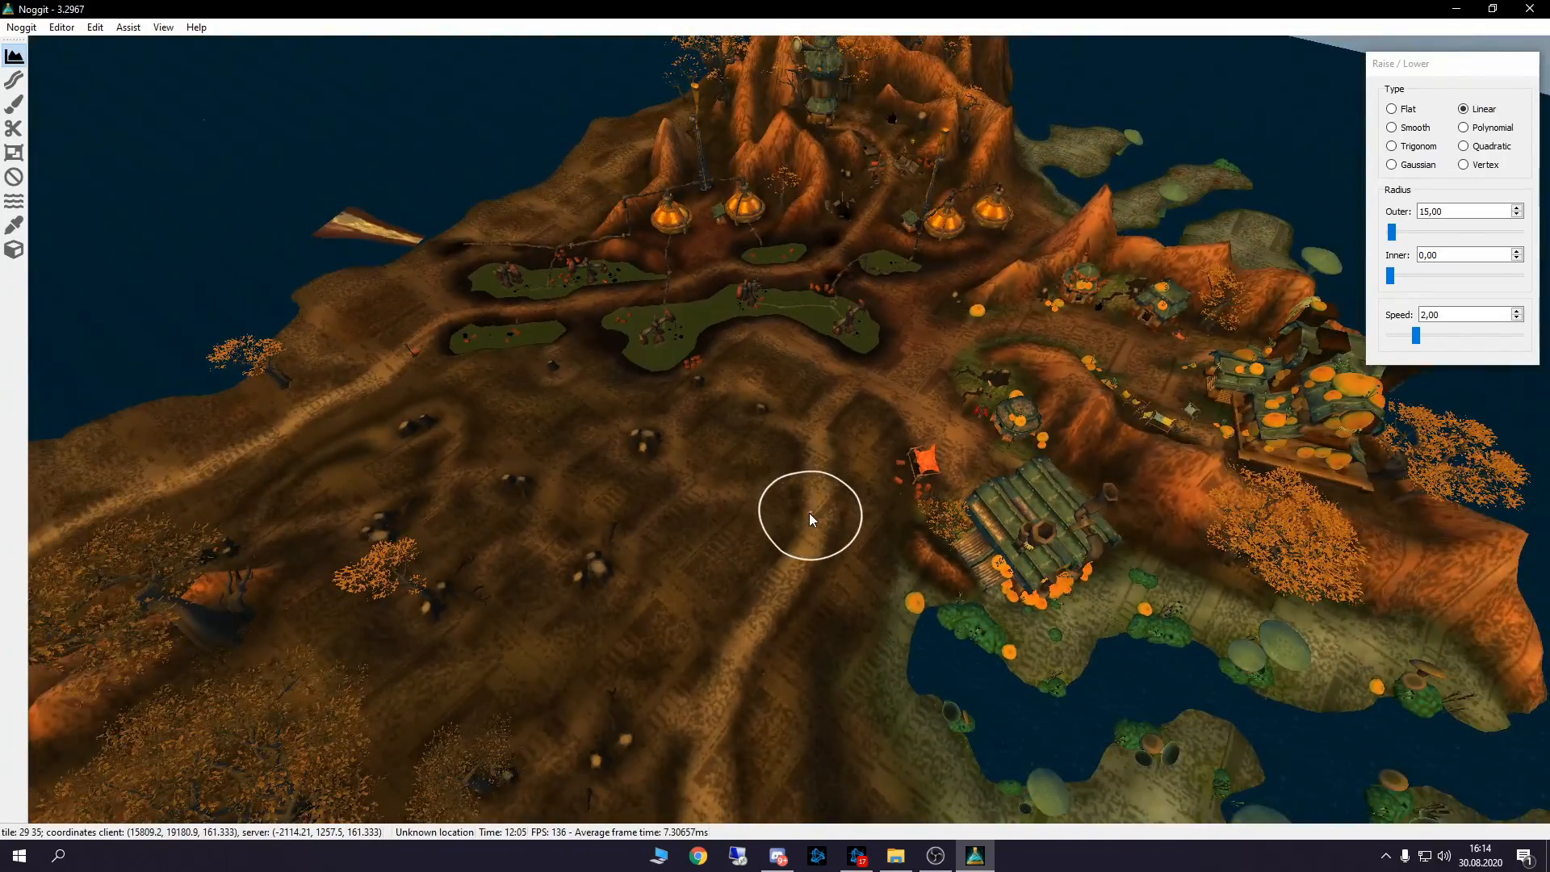
pyautogui.moveTo(809, 512)
pyautogui.mouseDown(button='right')
pyautogui.moveTo(1058, 529)
pyautogui.moveTo(923, 569)
pyautogui.moveTo(725, 578)
pyautogui.moveTo(917, 604)
pyautogui.moveTo(917, 648)
pyautogui.mouseUp(button='right')
pyautogui.press('w')
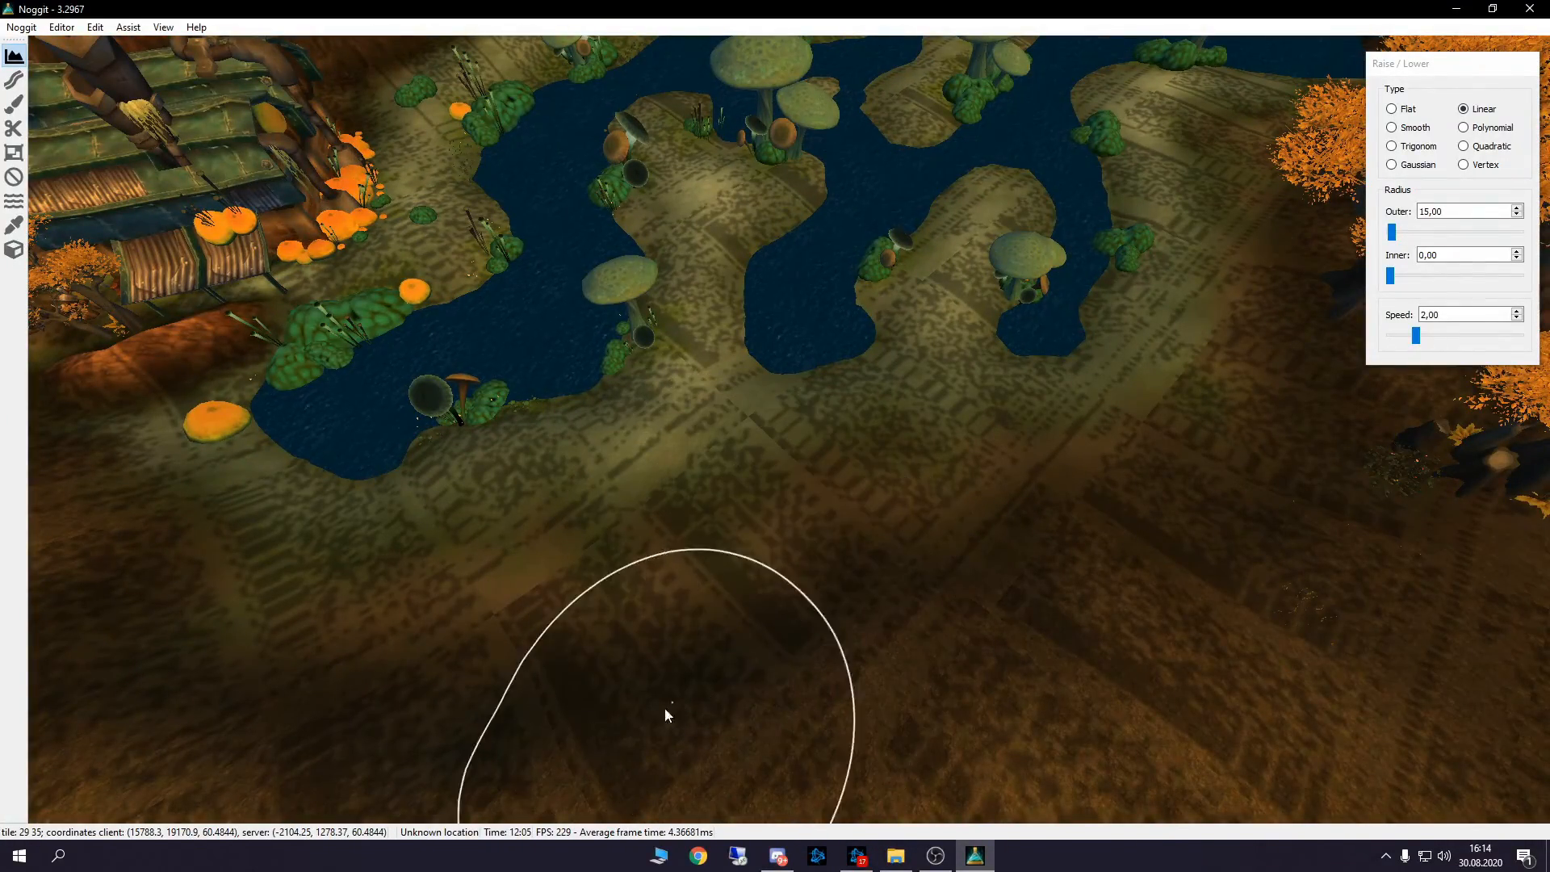
pyautogui.press('s')
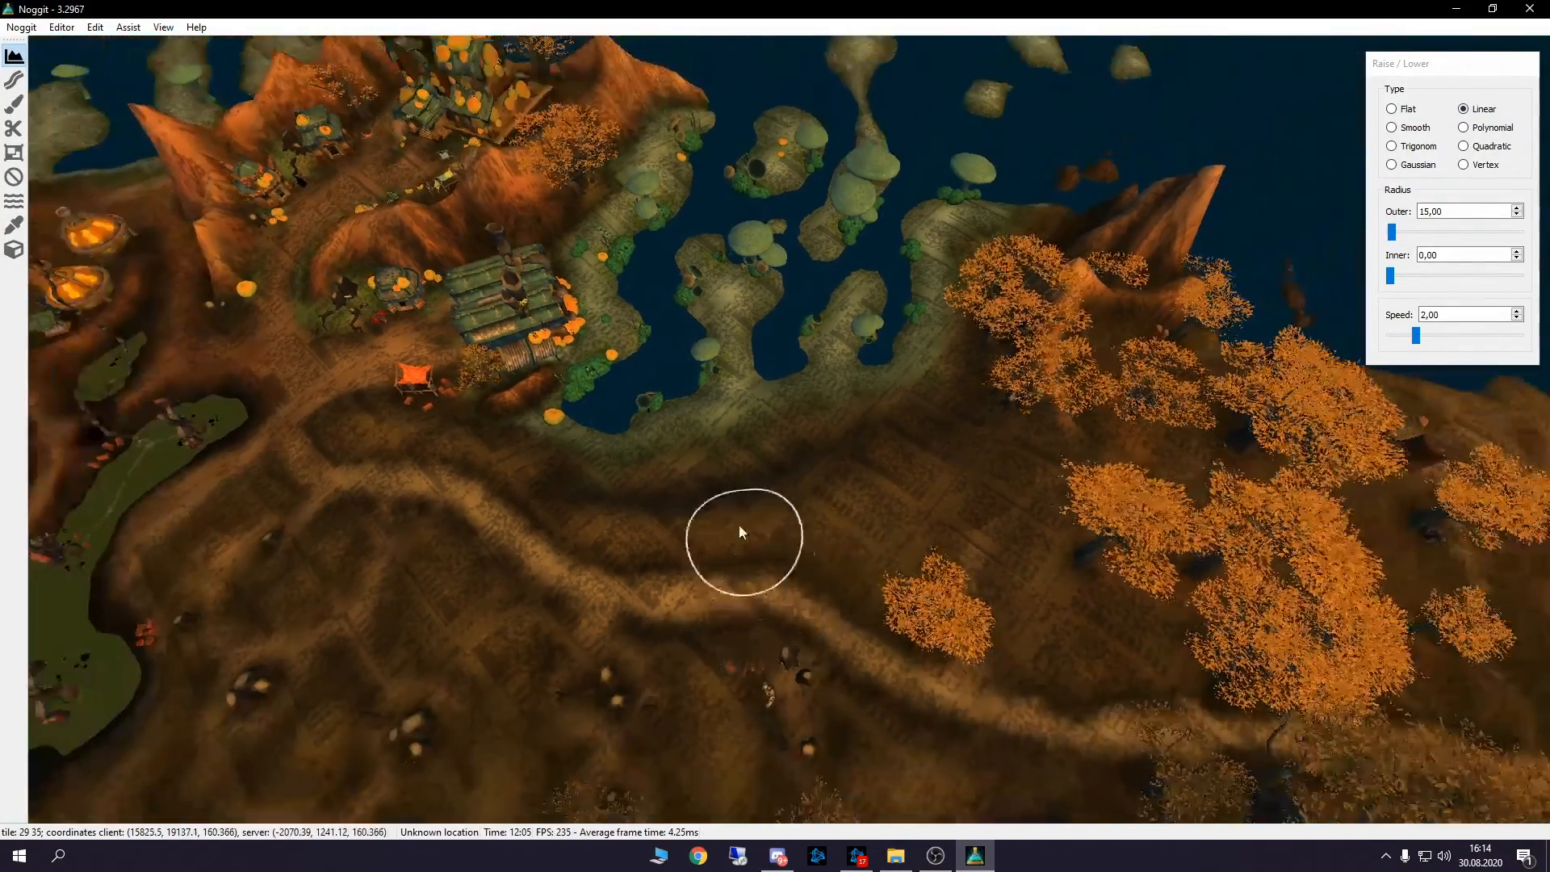
pyautogui.press('s')
pyautogui.press('w')
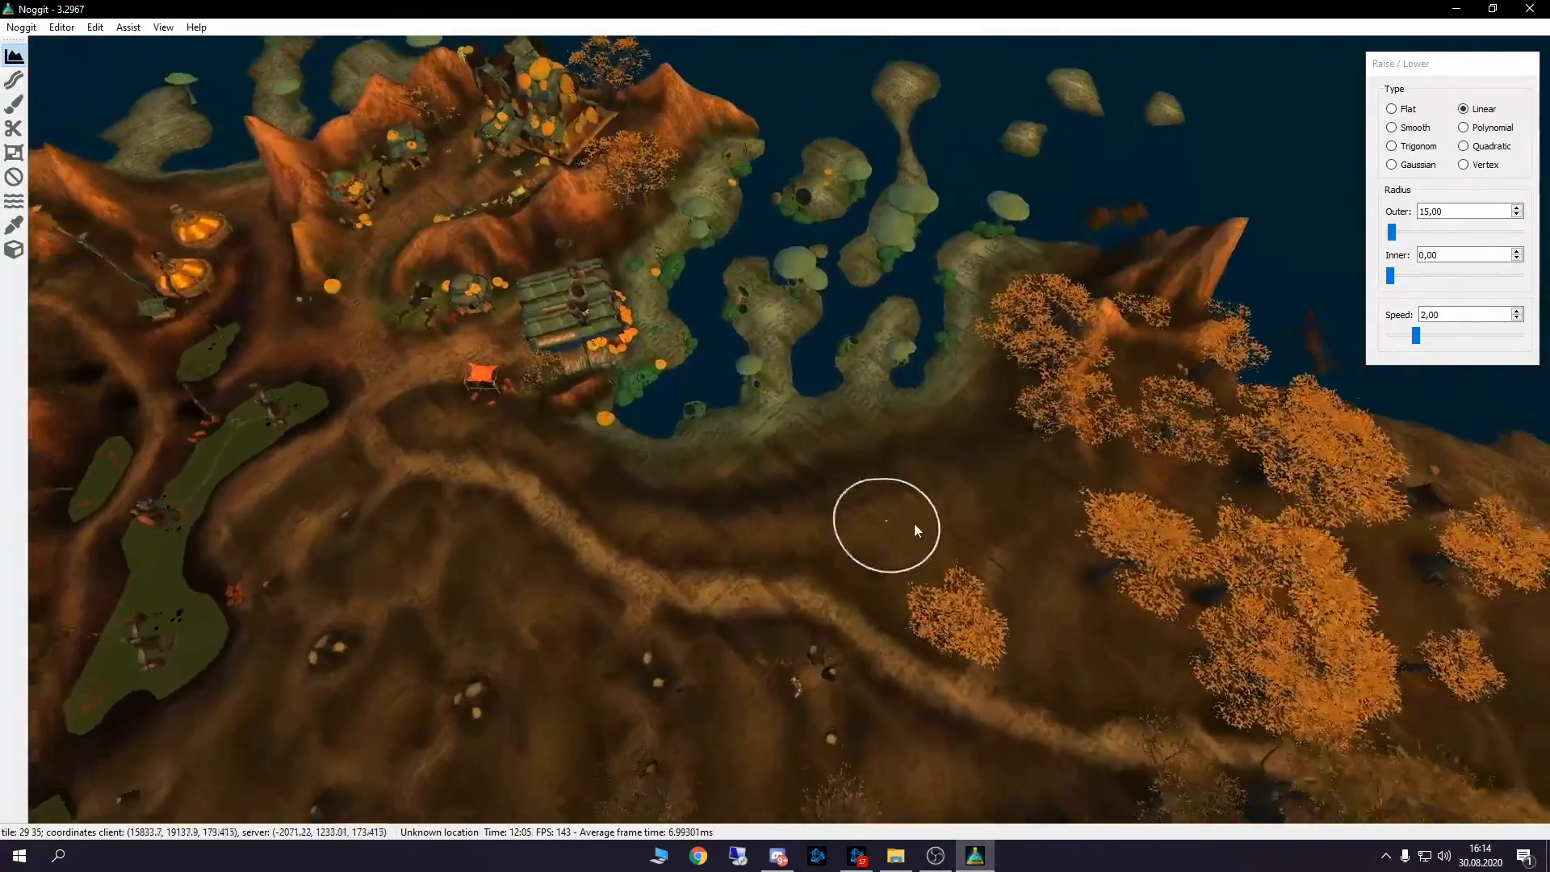
pyautogui.moveTo(896, 521); pyautogui.dragTo(755, 478, button='right')
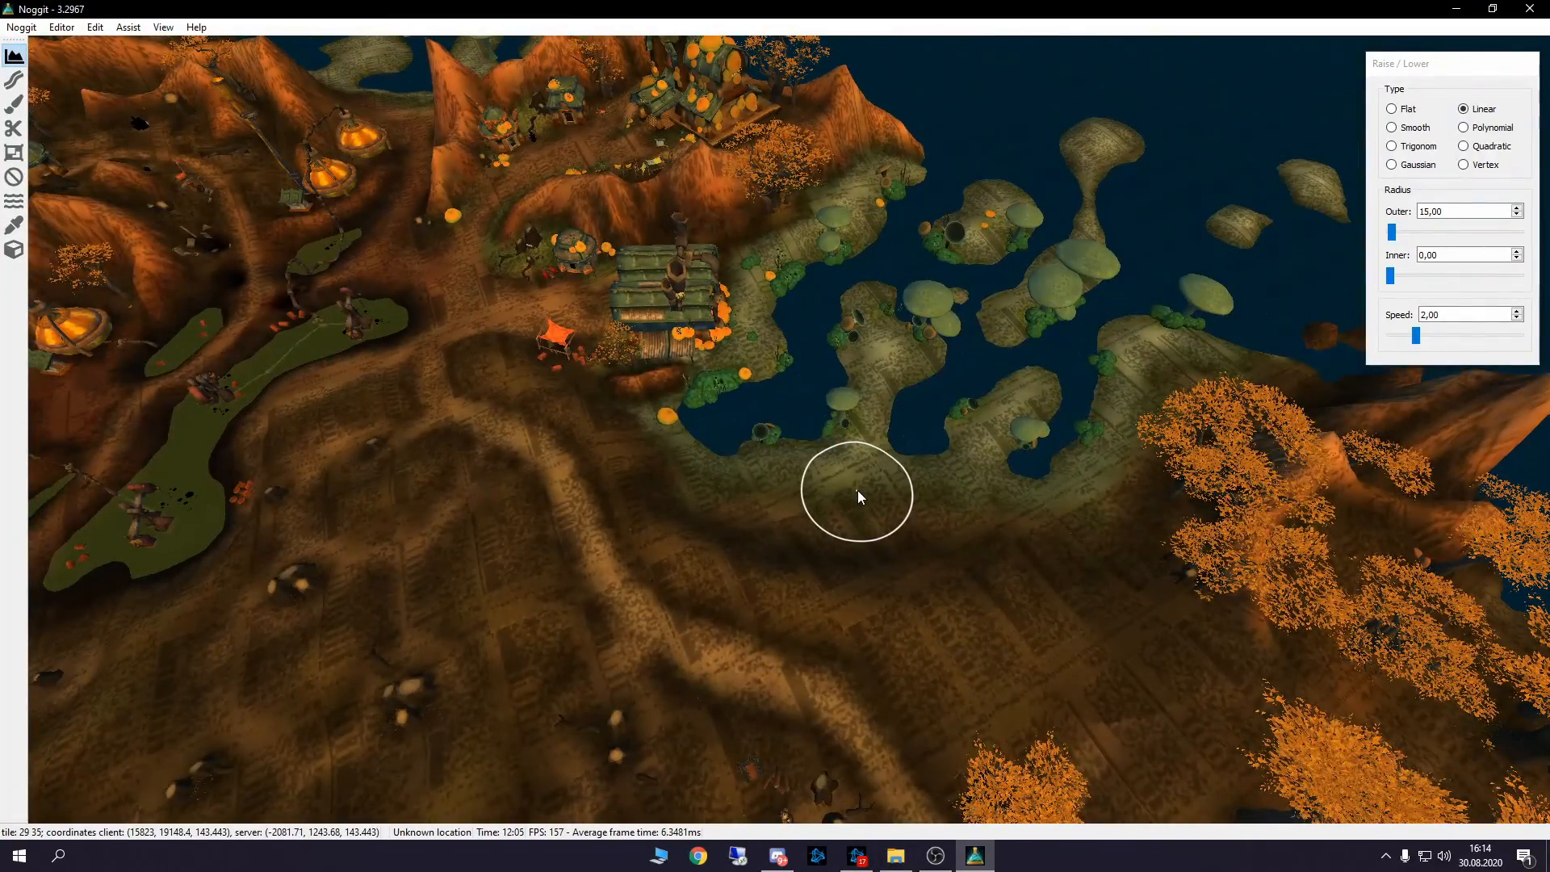
pyautogui.press('s')
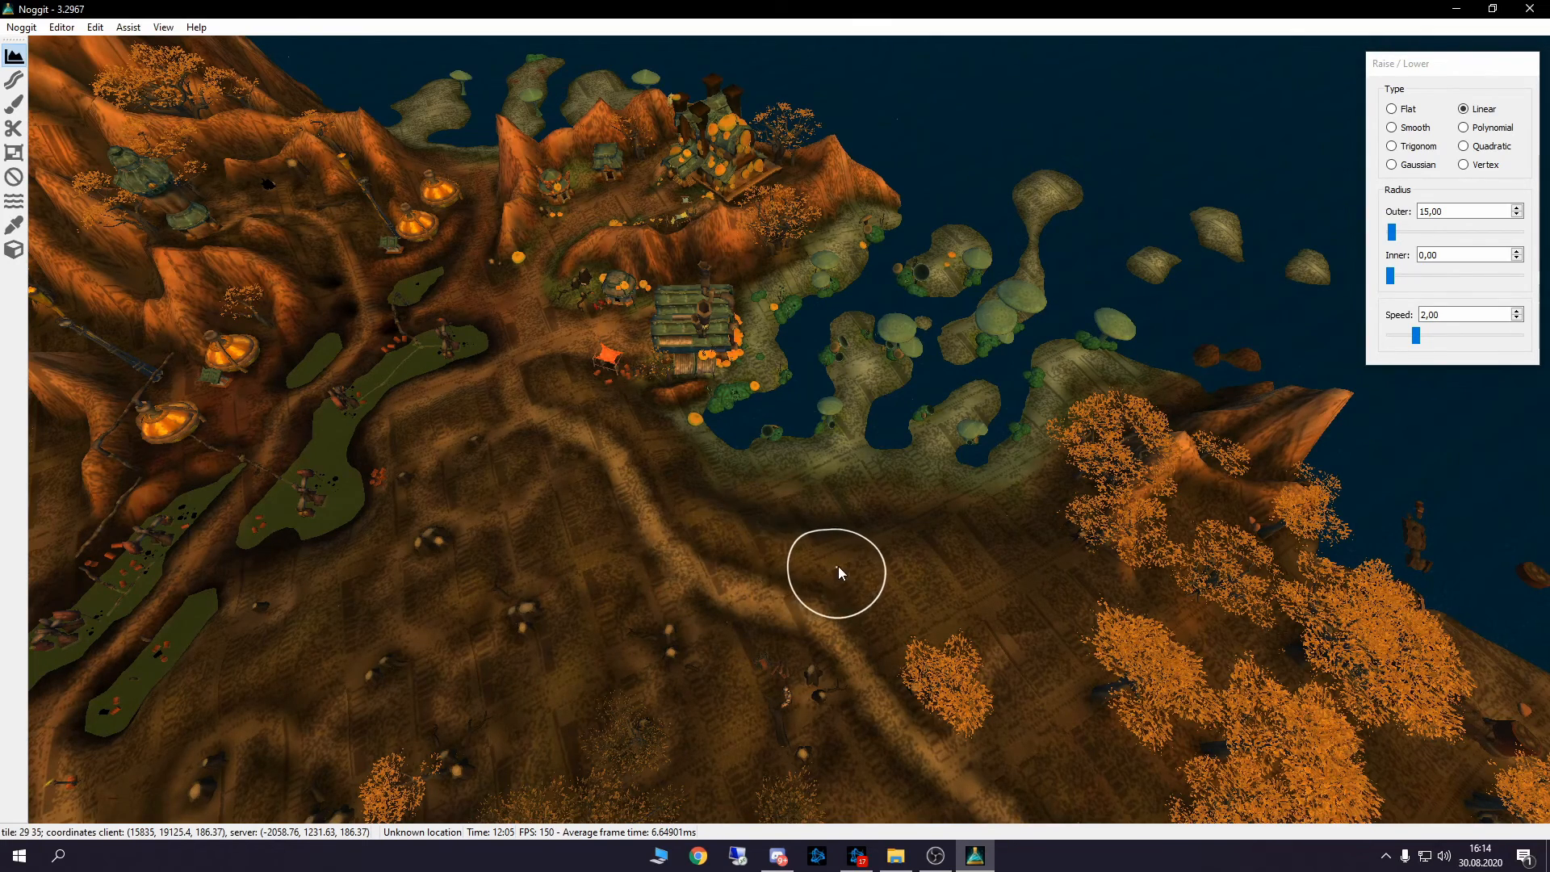
# Show the tile and chunk grid lines over the terrain, viewed from high above the map.
pyautogui.moveTo(788, 571)
pyautogui.mouseDown(button='right')
pyautogui.moveTo(911, 565)
pyautogui.moveTo(893, 582)
pyautogui.moveTo(793, 541)
pyautogui.moveTo(898, 580)
pyautogui.moveTo(723, 608)
pyautogui.moveTo(1128, 627)
pyautogui.mouseUp(button='right')
pyautogui.press('s')
pyautogui.press('a')
pyautogui.press('s')
pyautogui.press('F7')
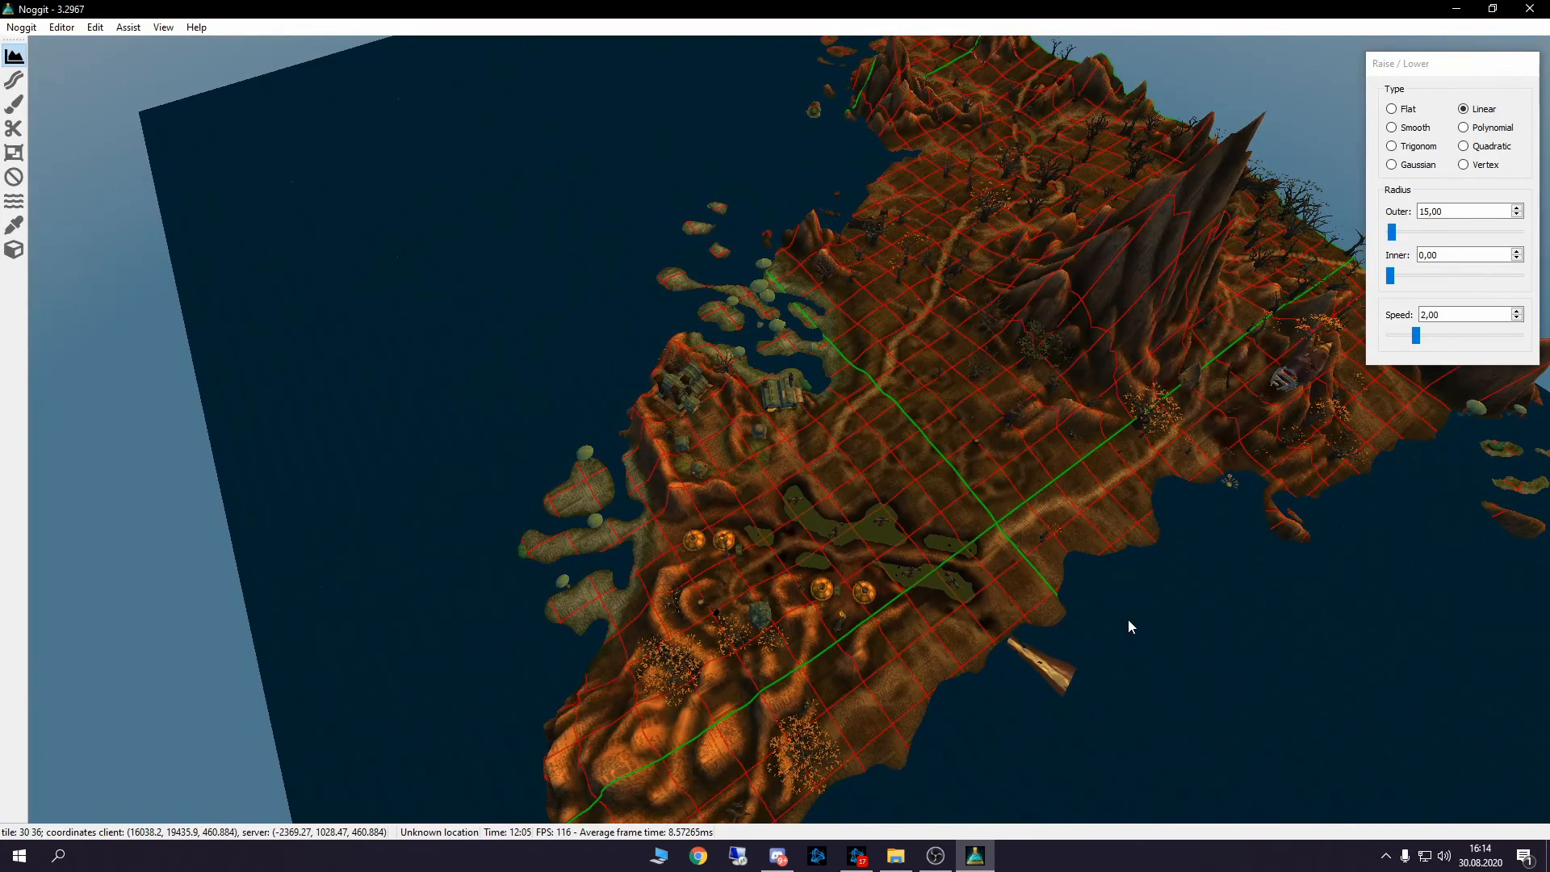
# In the top-down view, clear the shadows of the three southern tiles 30 36, 29 36 and 28 36.
pyautogui.press('u')
pyautogui.press('d')
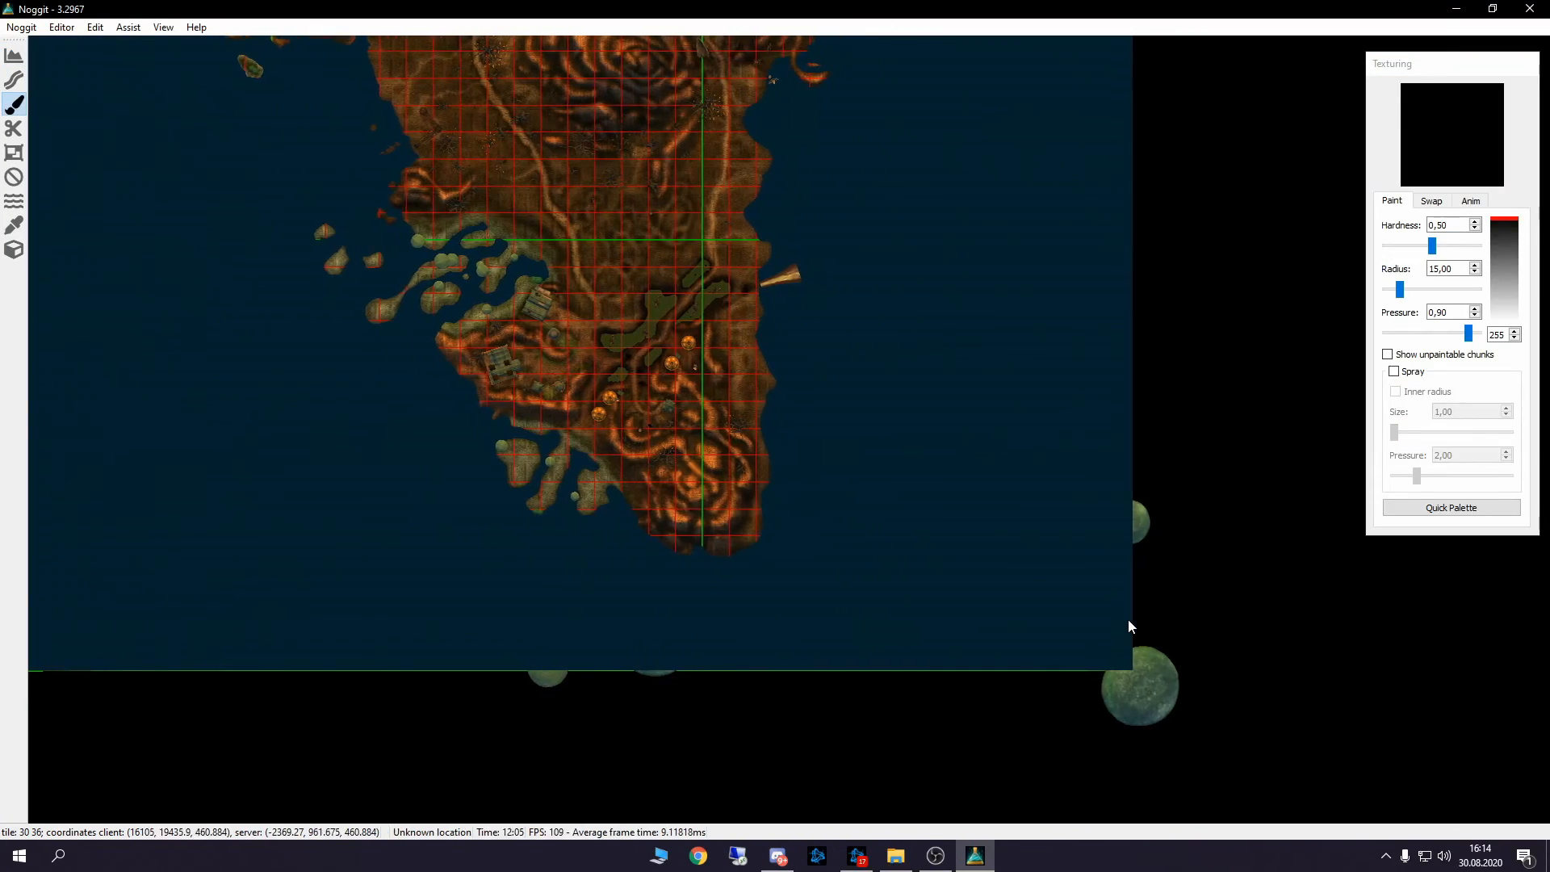
pyautogui.press('w')
pyautogui.press('d')
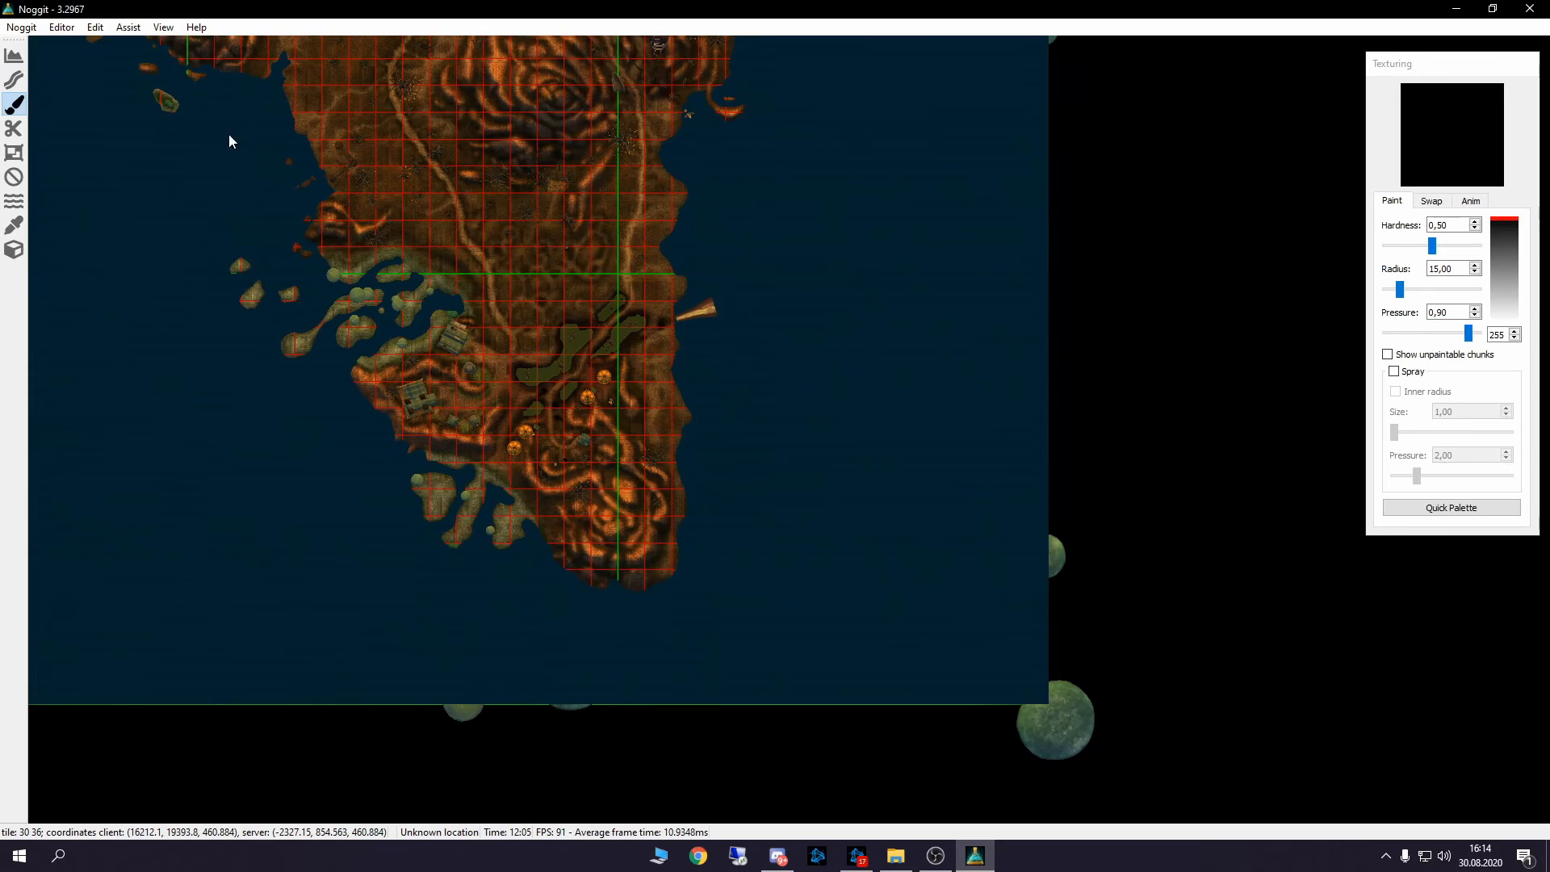
pyautogui.click(129, 27)
pyautogui.click(168, 235)
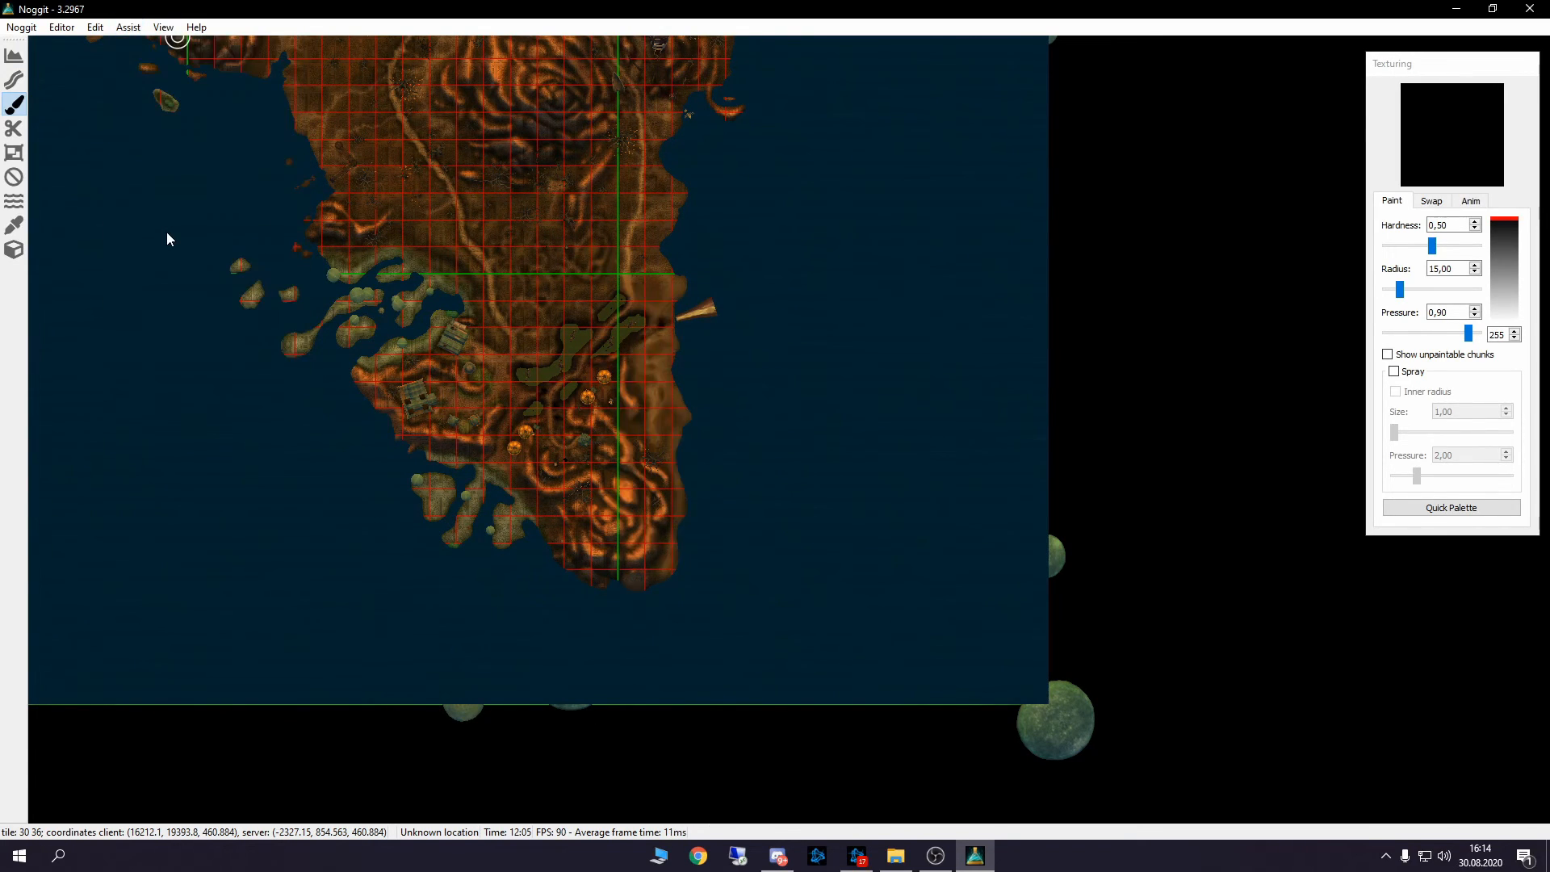
pyautogui.press('a')
pyautogui.click(134, 29)
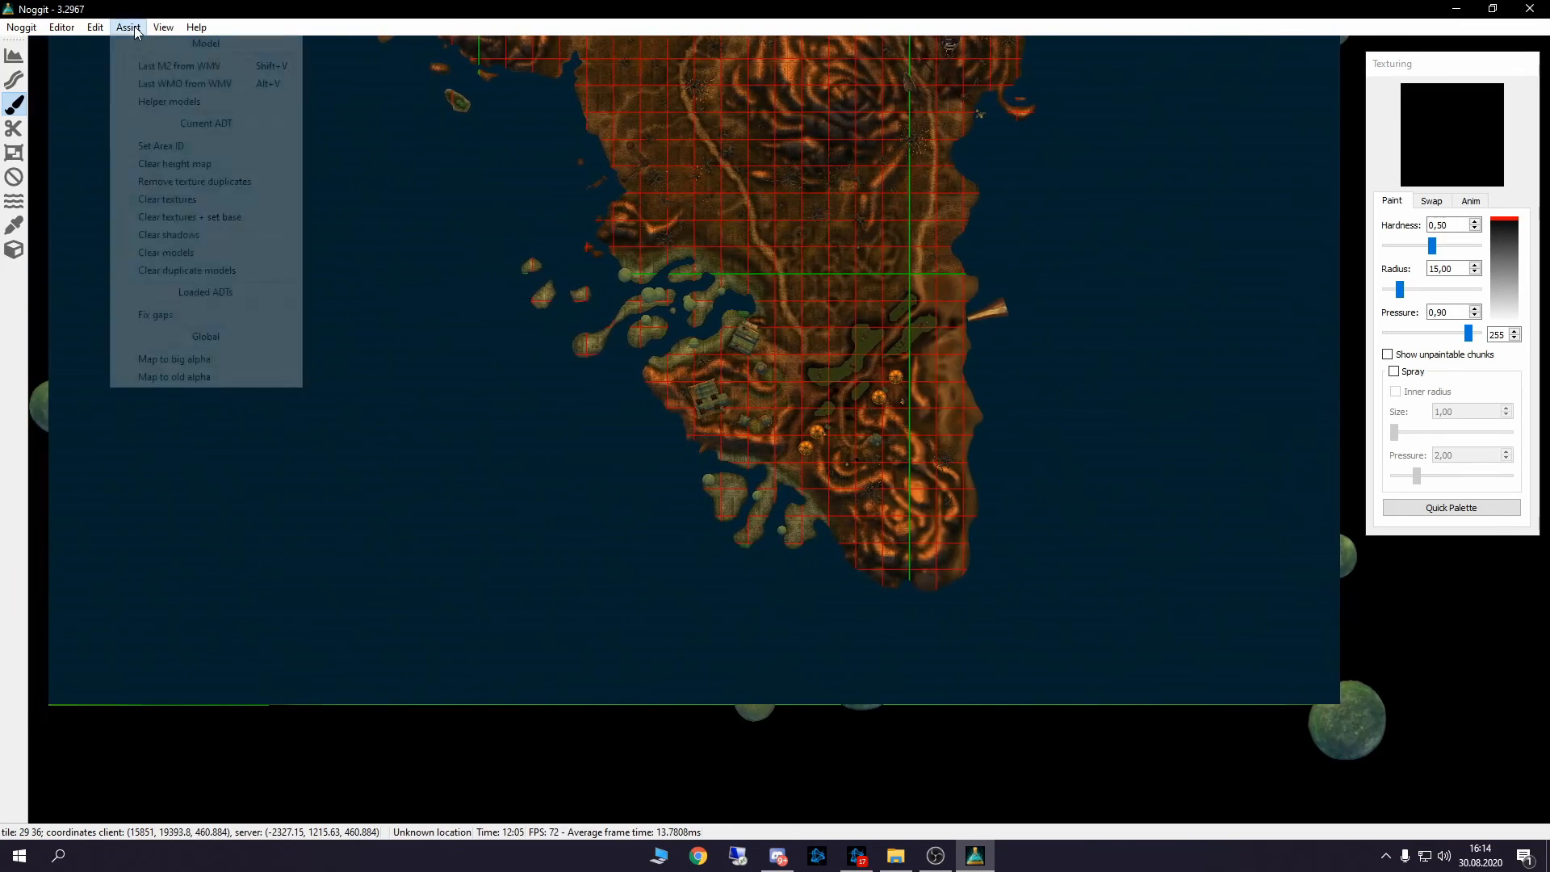
pyautogui.click(169, 235)
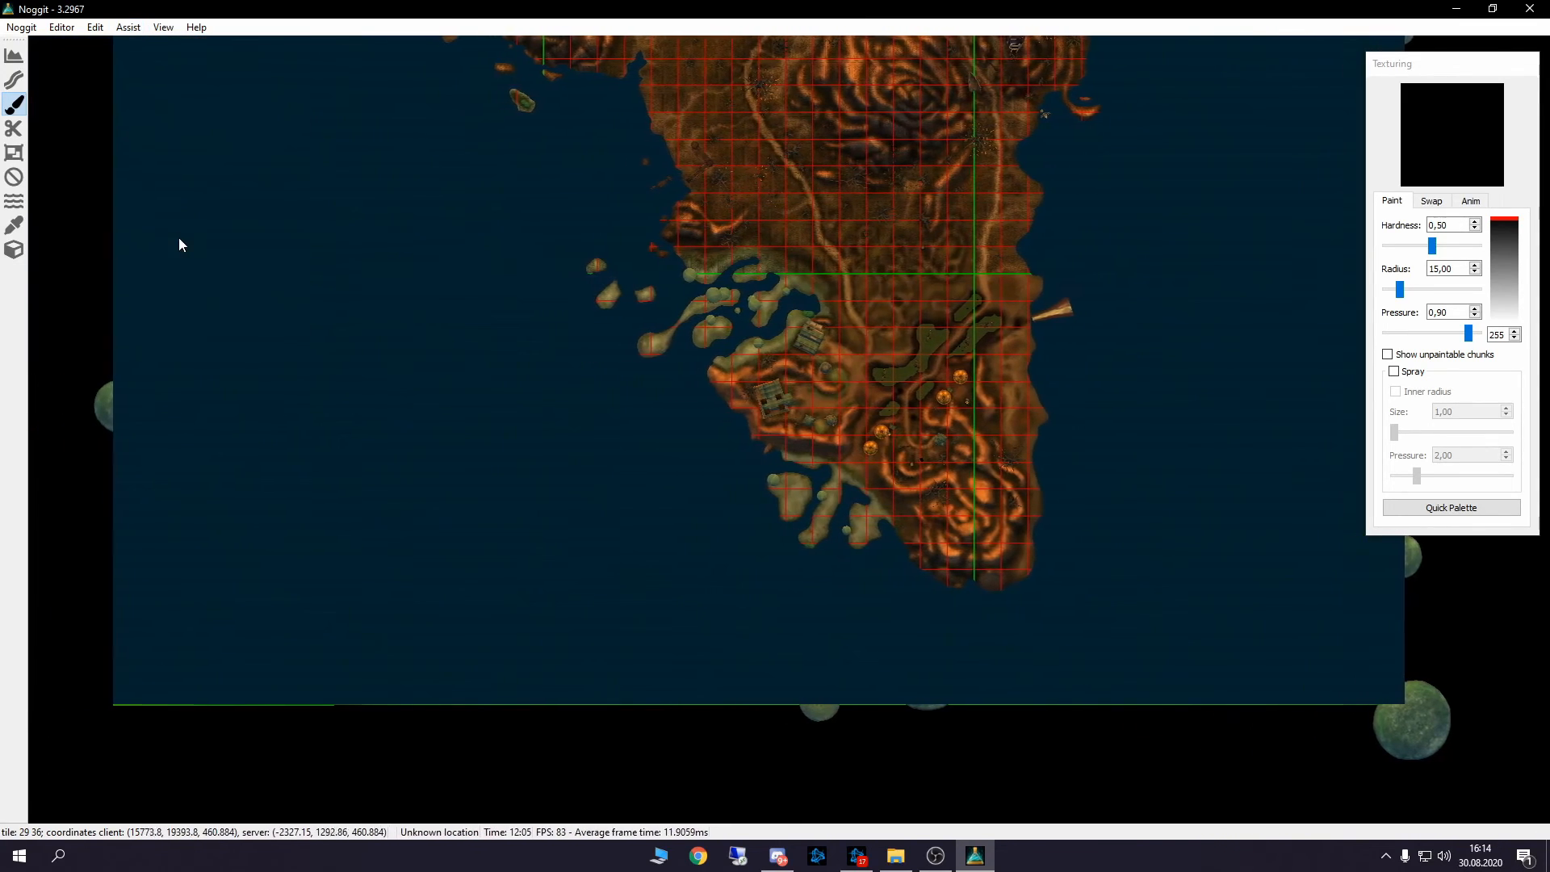
pyautogui.click(130, 28)
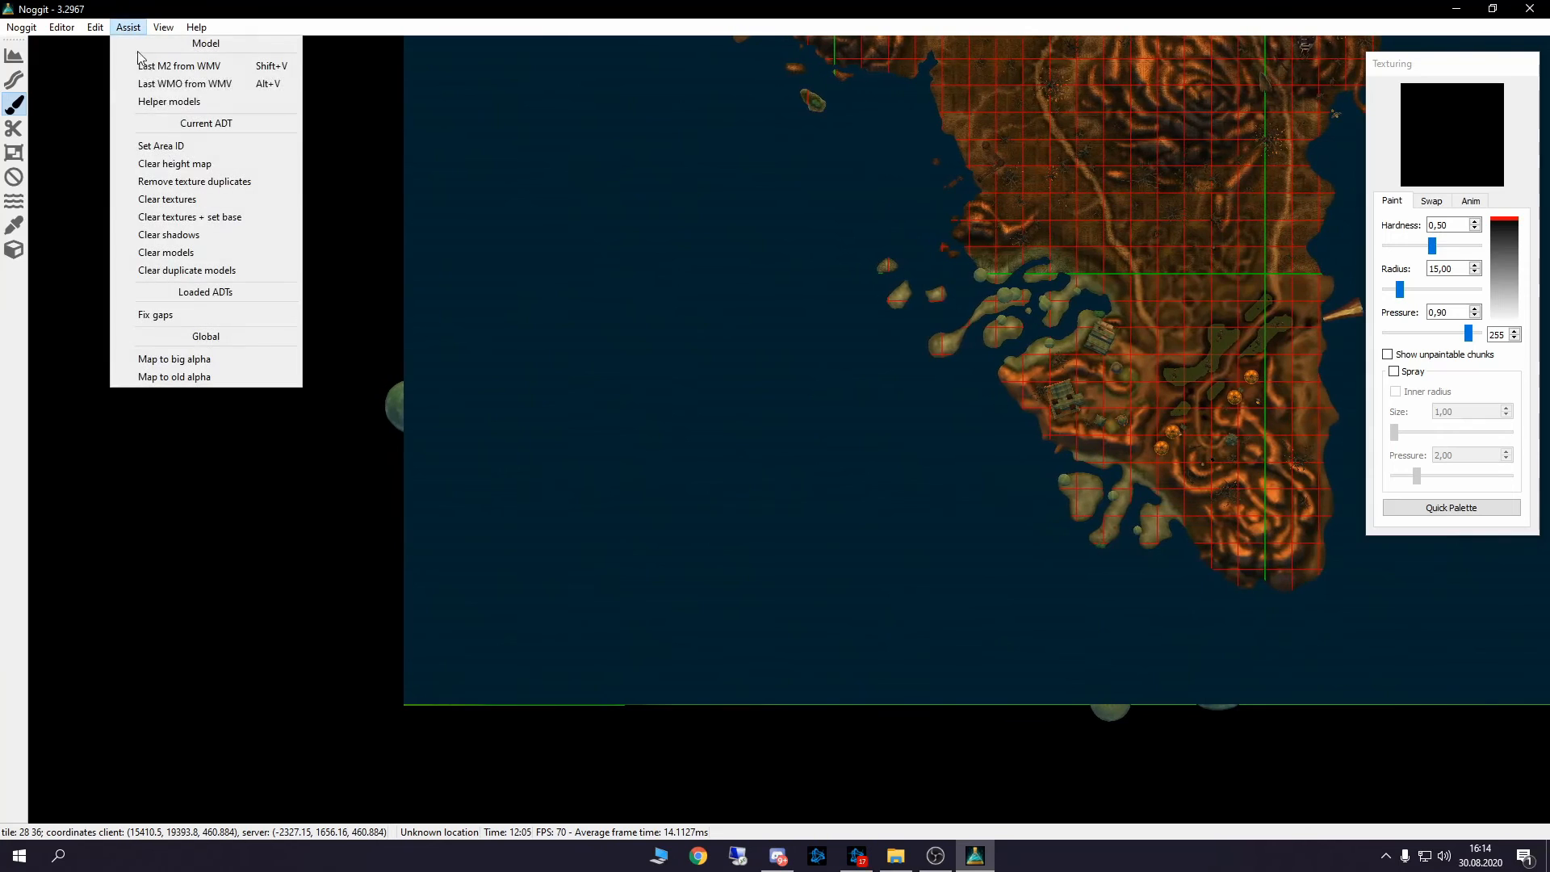
pyautogui.click(187, 241)
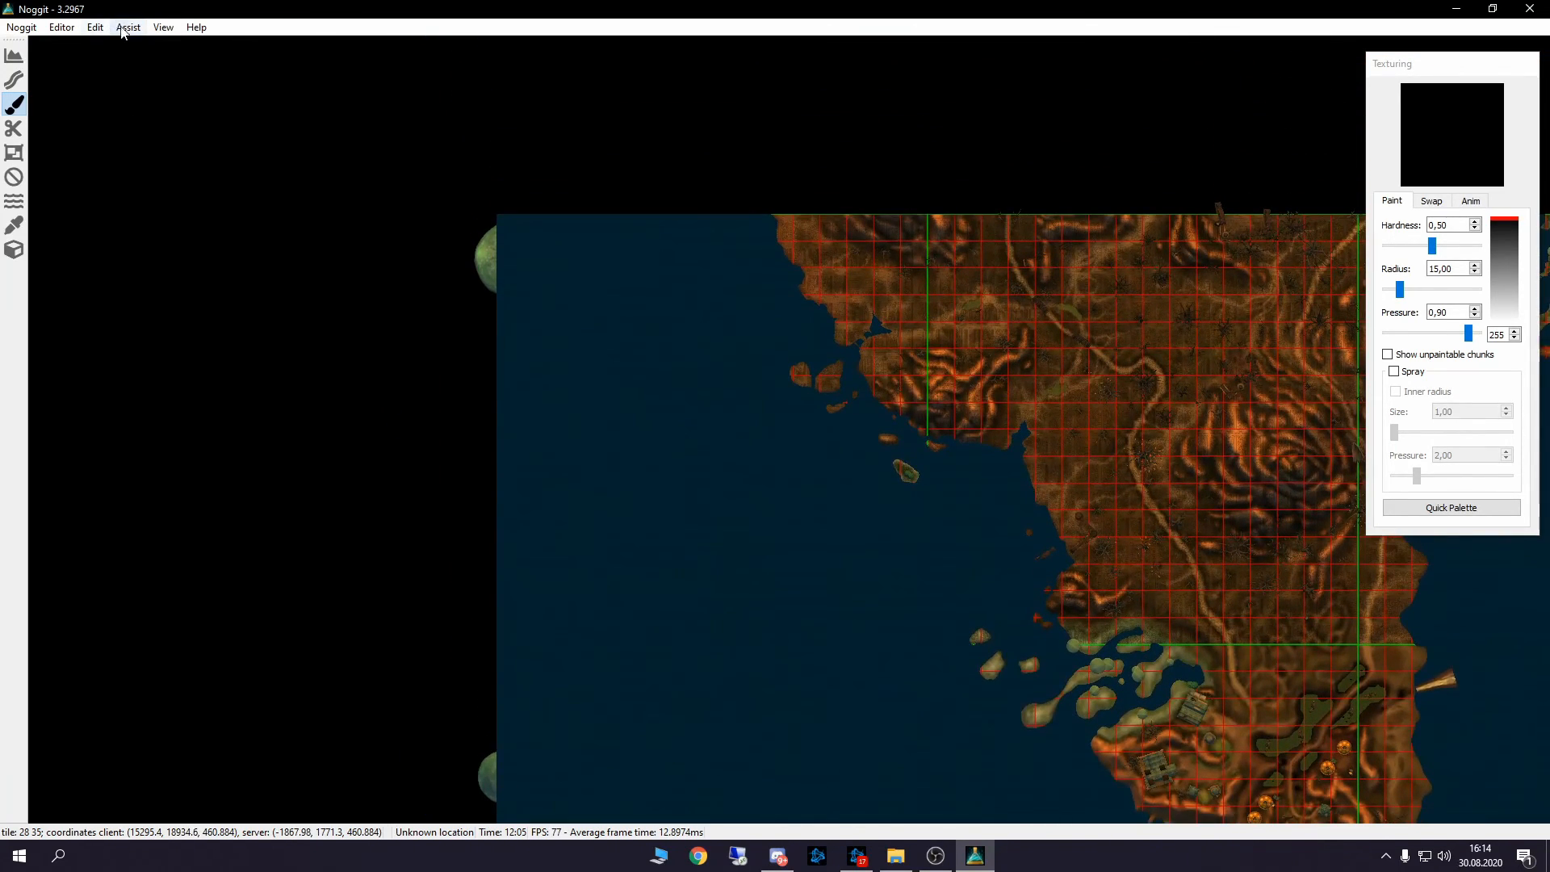
# Clear the shadows of the three northern tiles 28 35, 29 35 and 30 35.
pyautogui.click(127, 27)
pyautogui.click(178, 234)
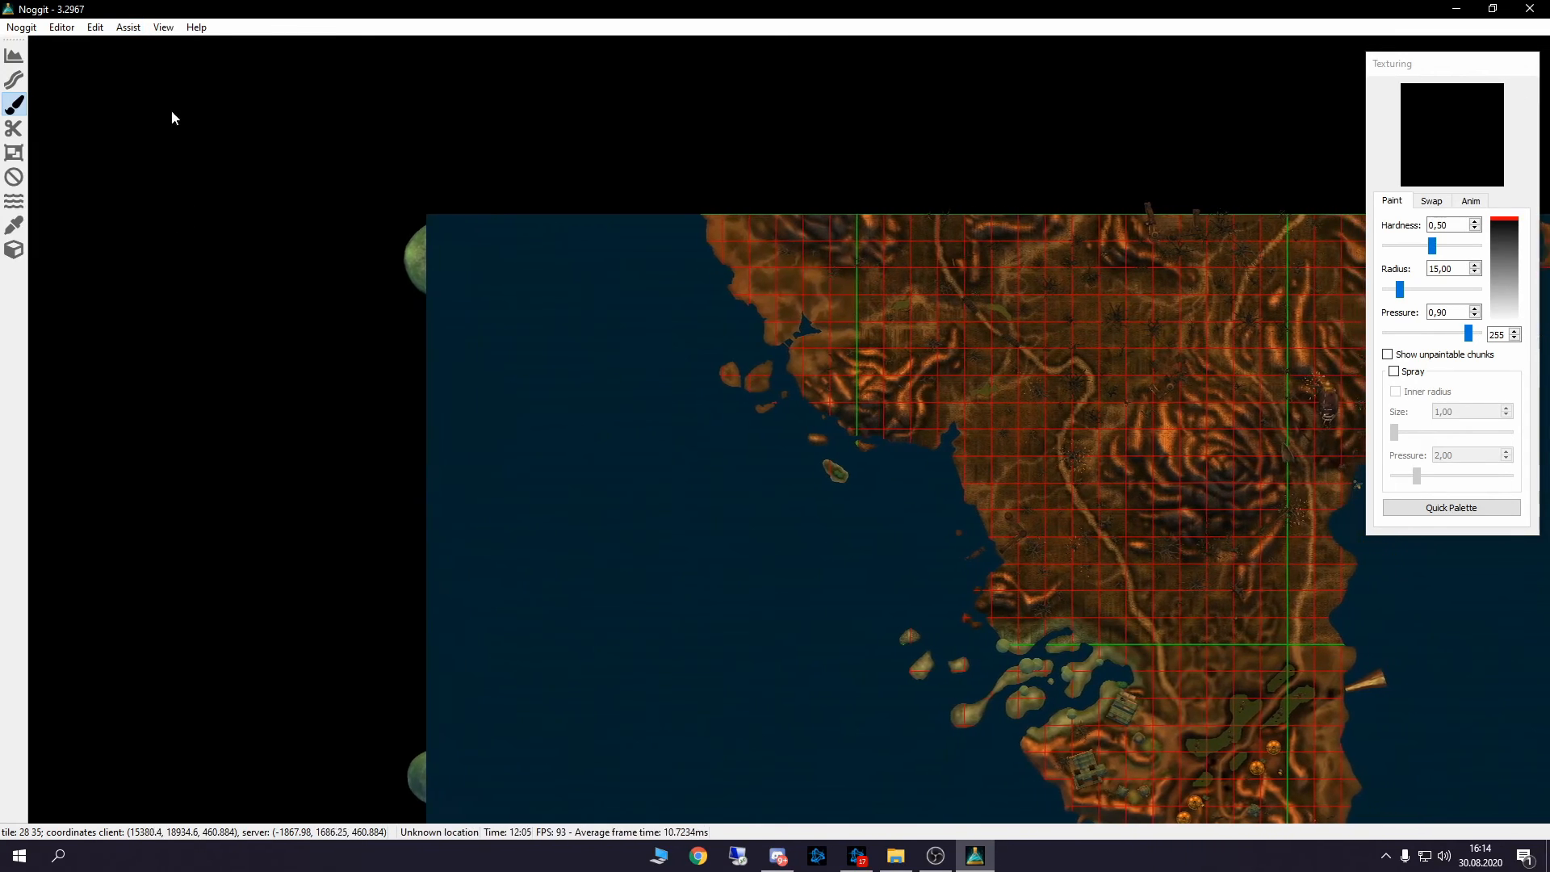
pyautogui.click(129, 29)
pyautogui.click(119, 31)
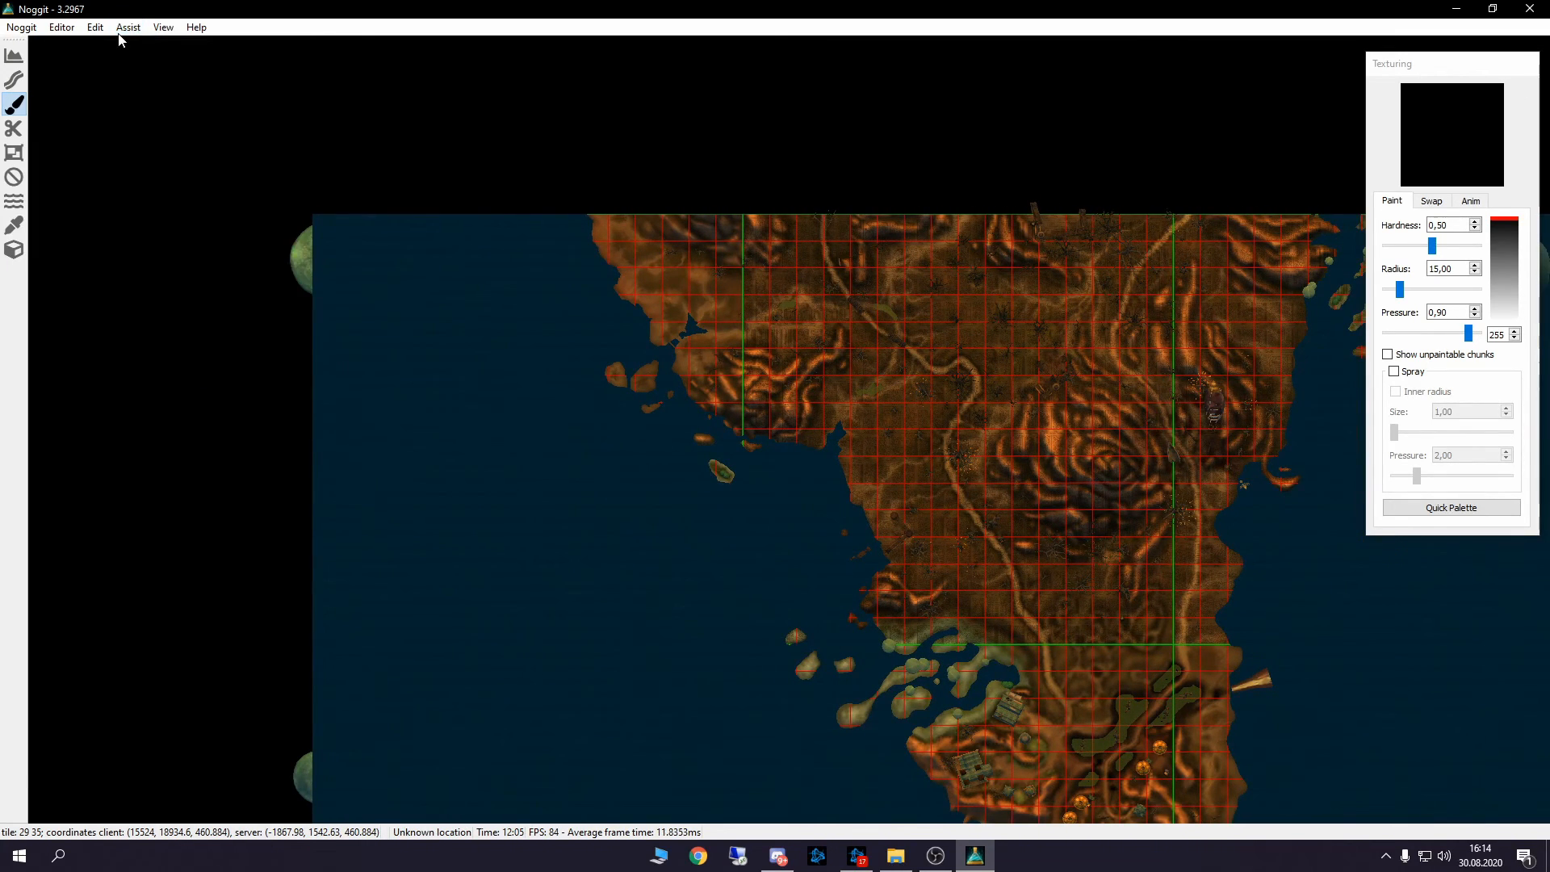
pyautogui.click(133, 29)
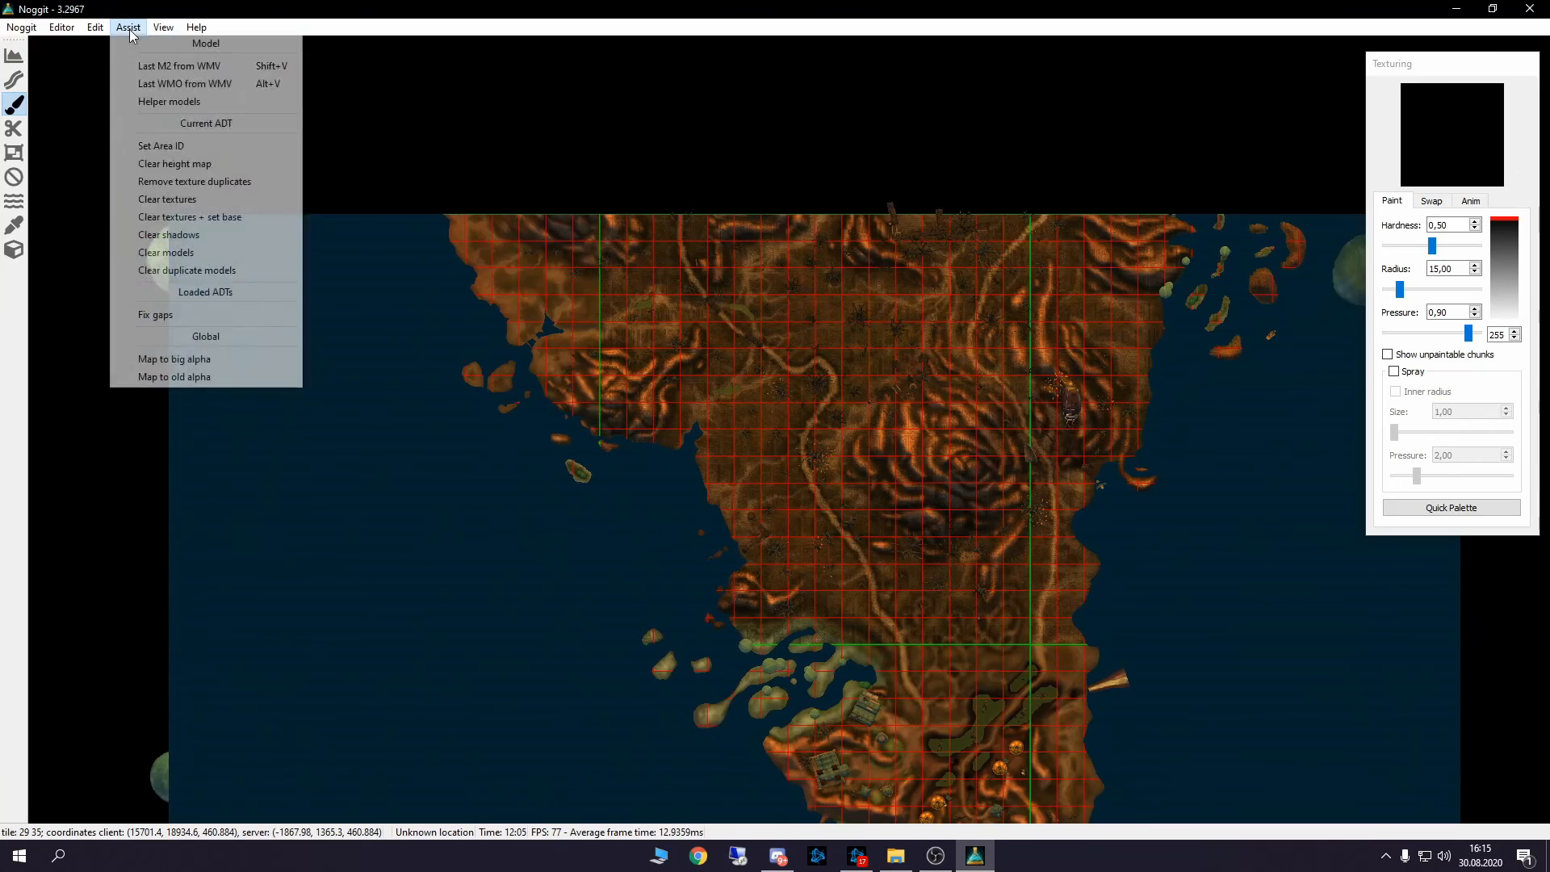
pyautogui.click(174, 235)
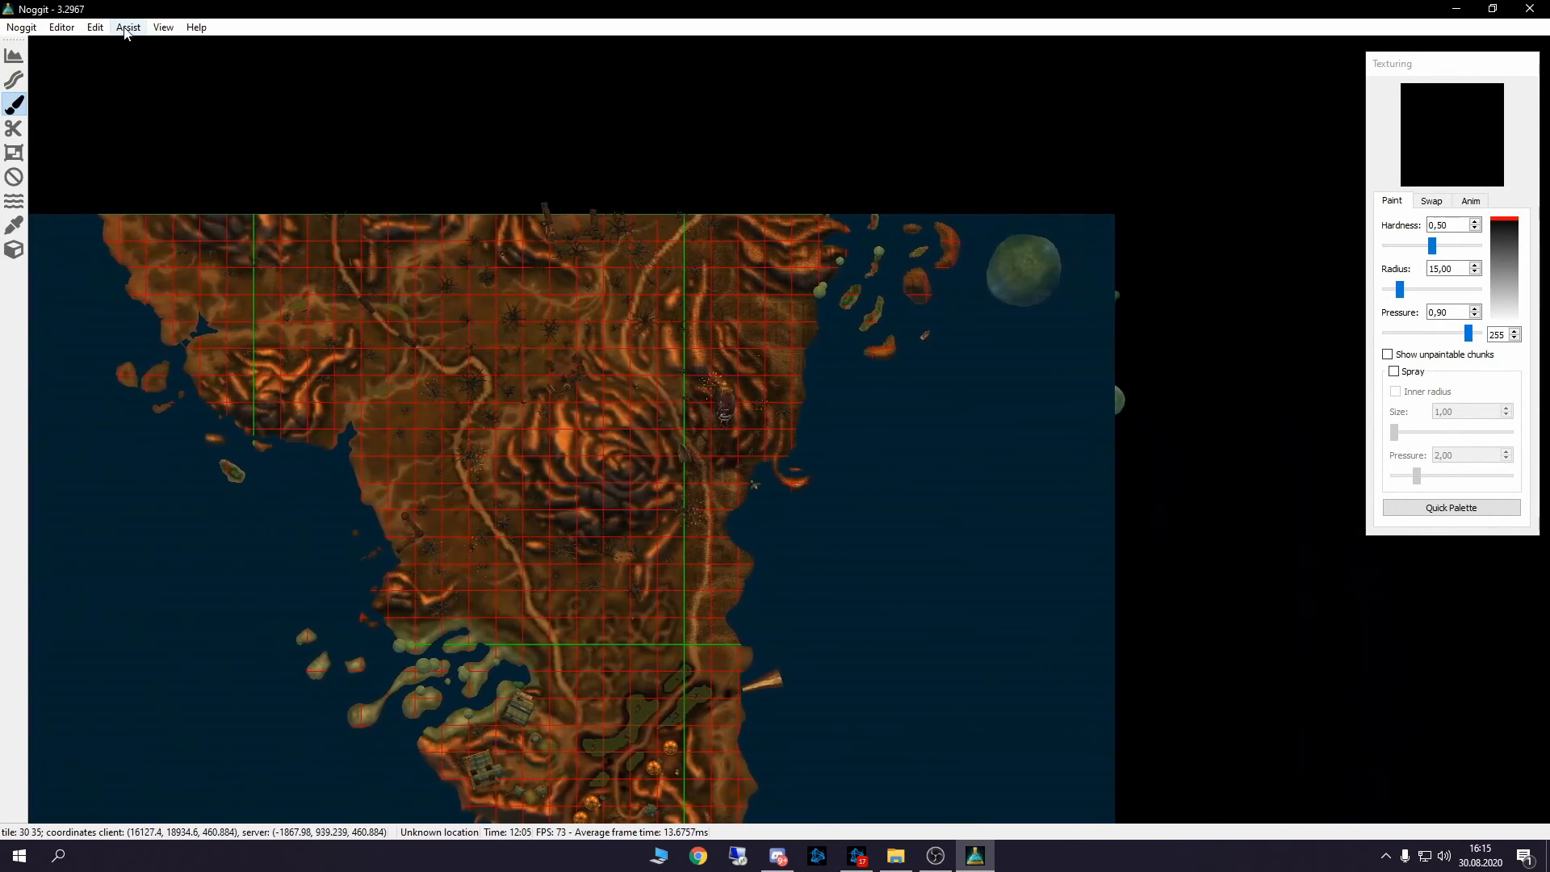
pyautogui.click(127, 29)
pyautogui.click(169, 234)
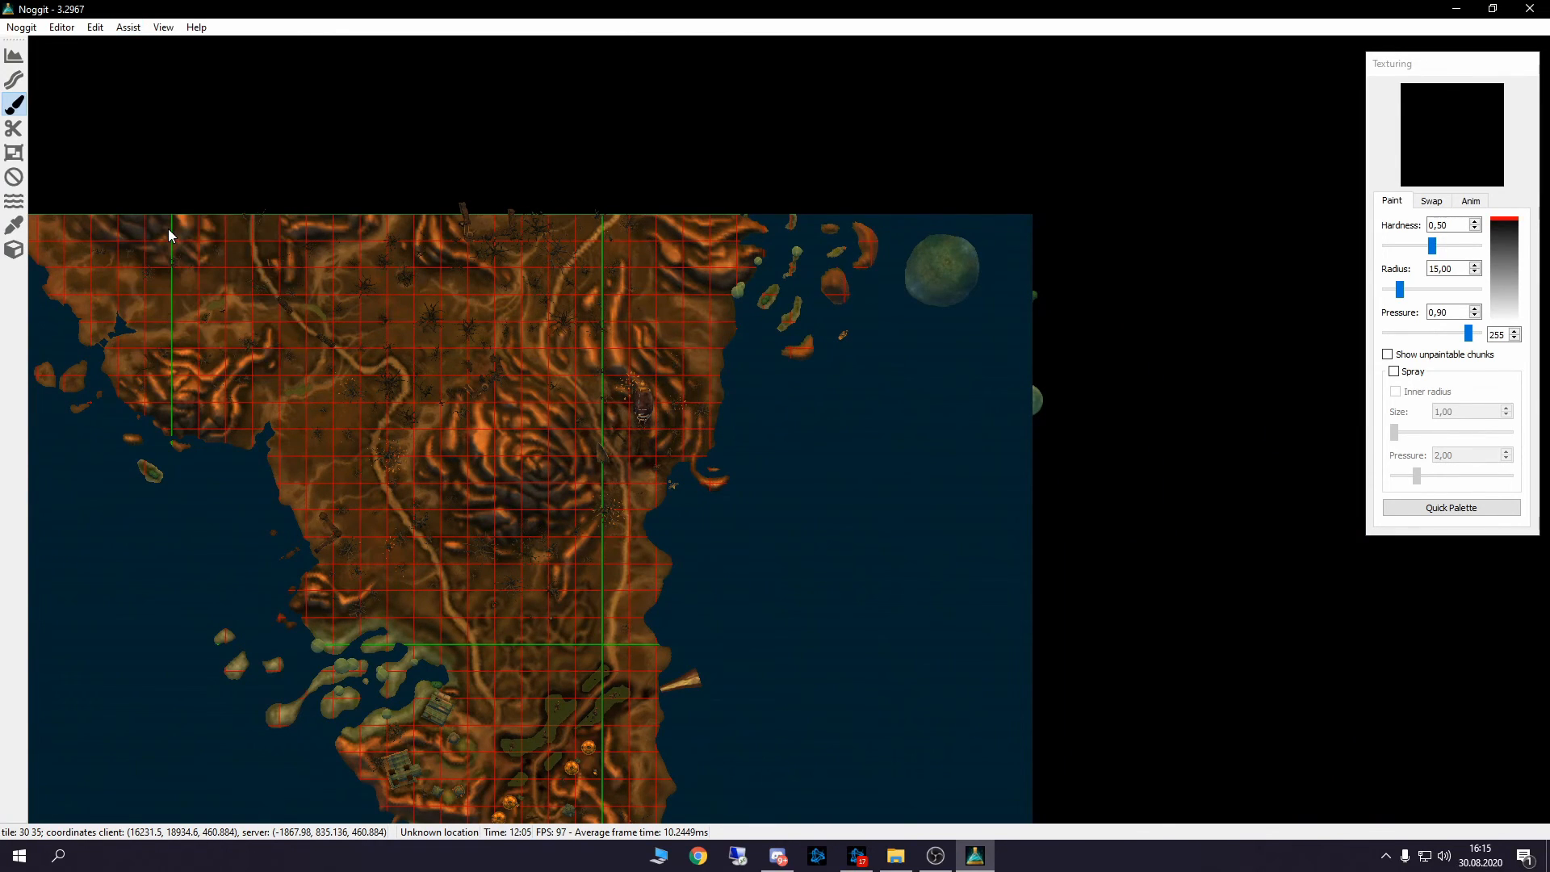
# Hide the grid lines and fly down over the terrain in the perspective view to examine its shading.
pyautogui.press('F7')
pyautogui.press('u')
pyautogui.press('w')
pyautogui.moveTo(431, 165); pyautogui.dragTo(735, 633, button='right')
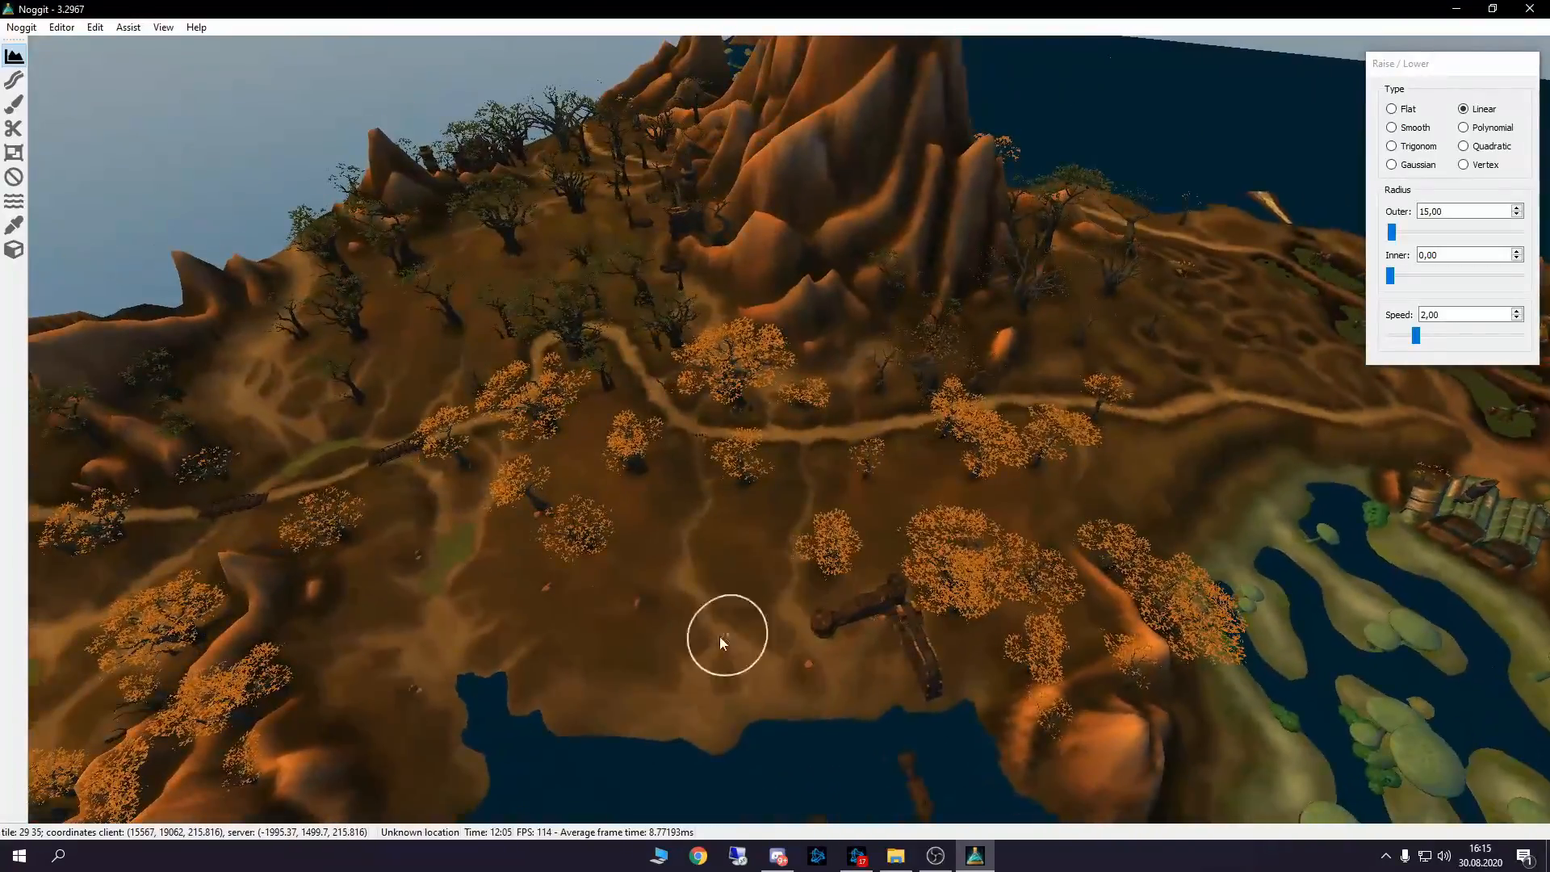
pyautogui.moveTo(977, 486)
pyautogui.mouseDown(button='right')
pyautogui.moveTo(1107, 457)
pyautogui.moveTo(861, 457)
pyautogui.moveTo(981, 470)
pyautogui.moveTo(909, 334)
pyautogui.moveTo(996, 437)
pyautogui.moveTo(971, 494)
pyautogui.moveTo(678, 397)
pyautogui.mouseUp(button='right')
pyautogui.press('w')
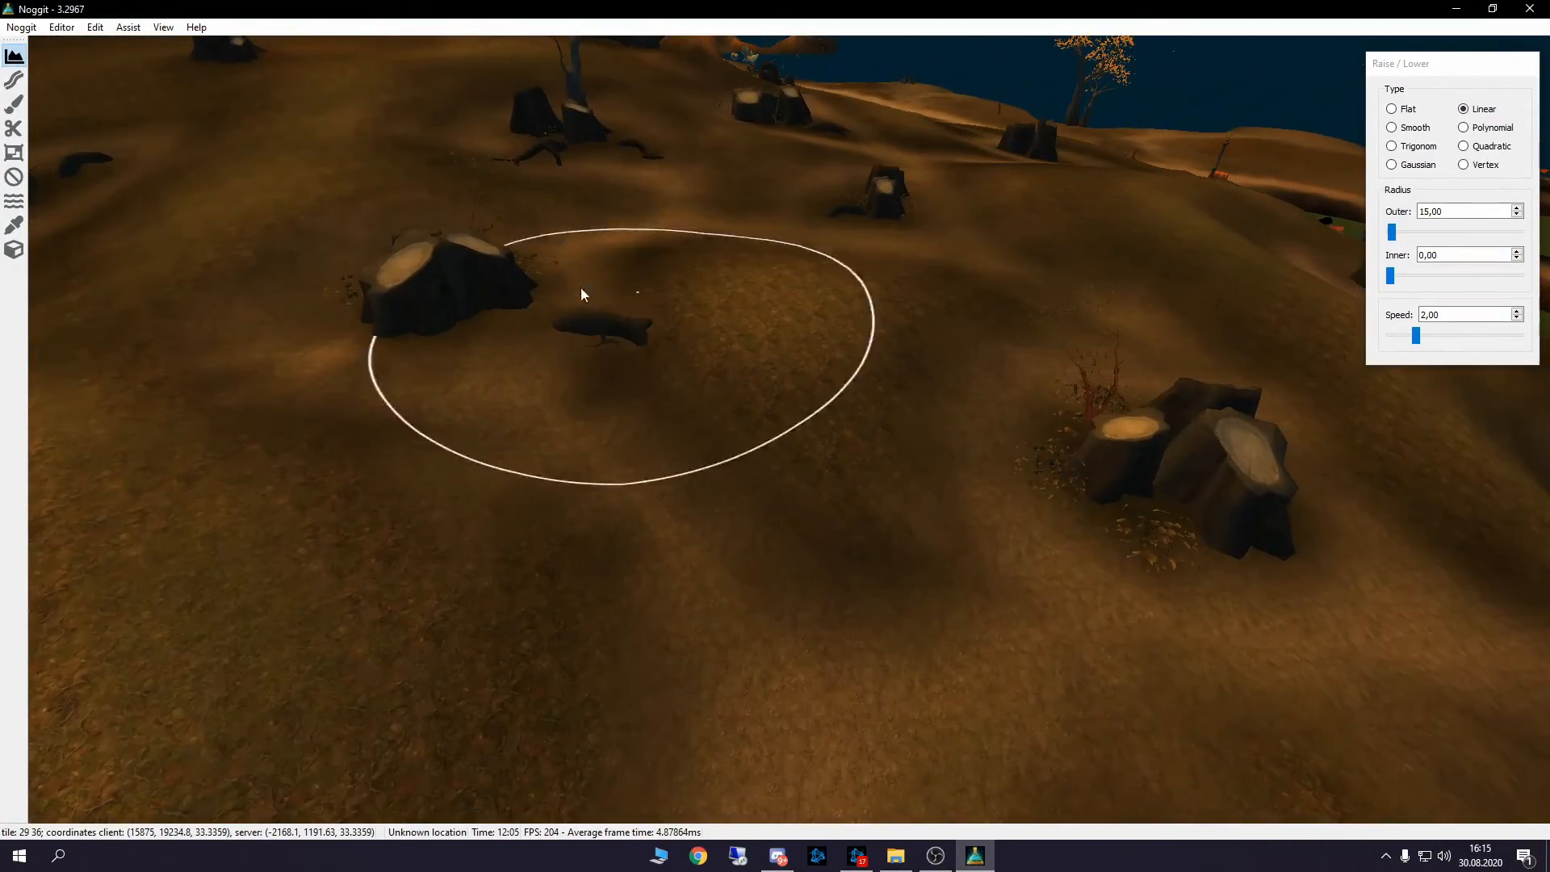
# Switch to the object editor and fly back high above the map to examine the terrain and models.
pyautogui.click(13, 250)
pyautogui.moveTo(674, 323); pyautogui.dragTo(708, 527, button='right')
pyautogui.press('w')
pyautogui.press('s')
pyautogui.moveTo(677, 347); pyautogui.dragTo(652, 441, button='right')
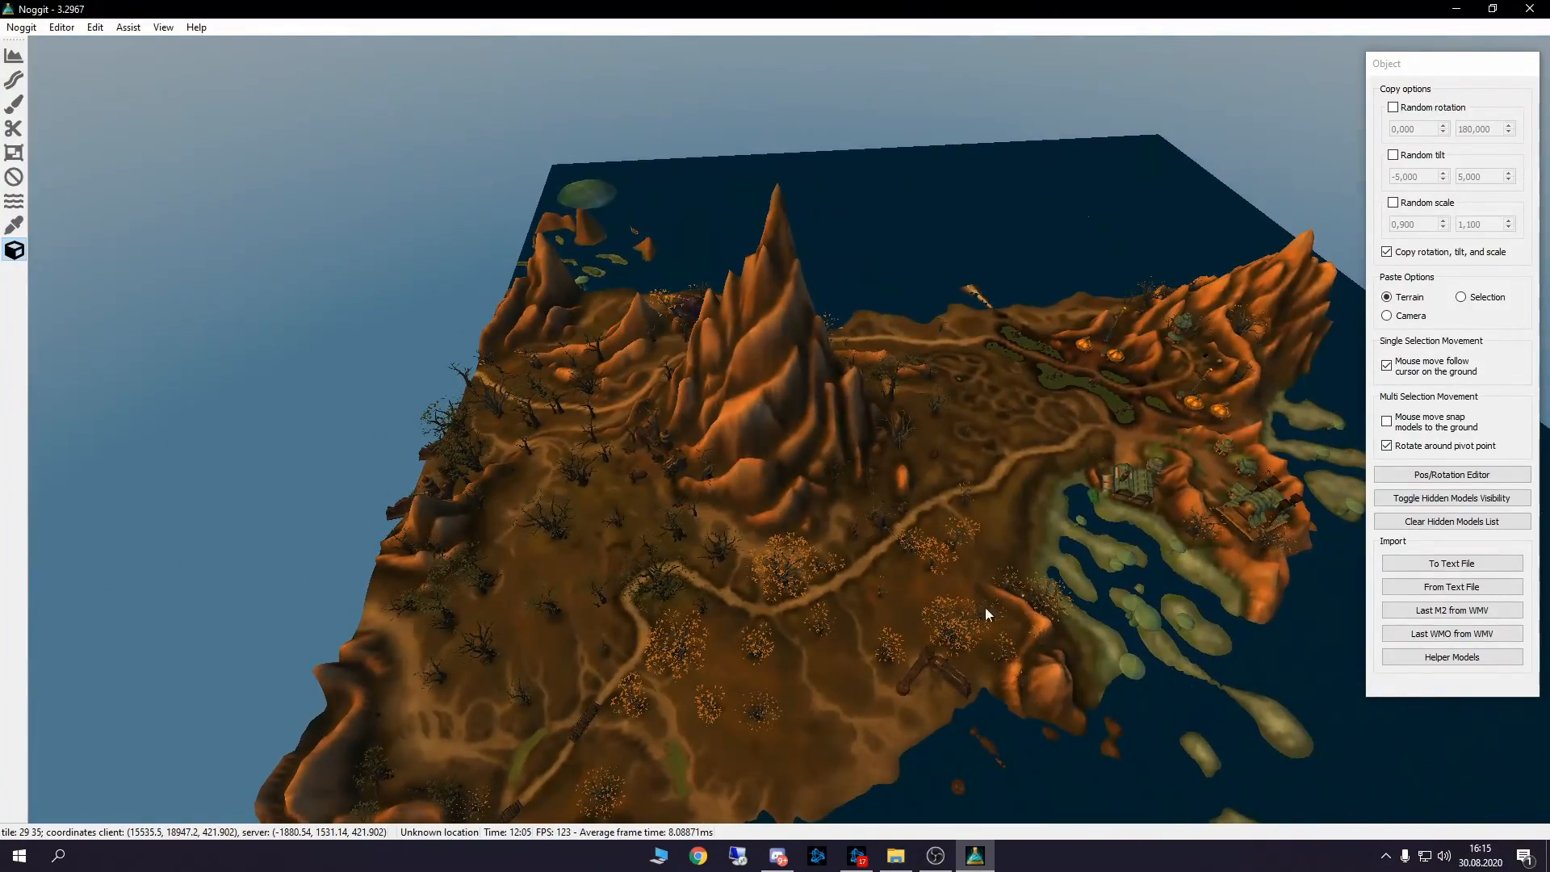
pyautogui.moveTo(768, 496); pyautogui.dragTo(690, 492, button='right')
pyautogui.press('s')
# Return to the top-down view and show the tile and chunk grid lines over the map.
pyautogui.press('u')
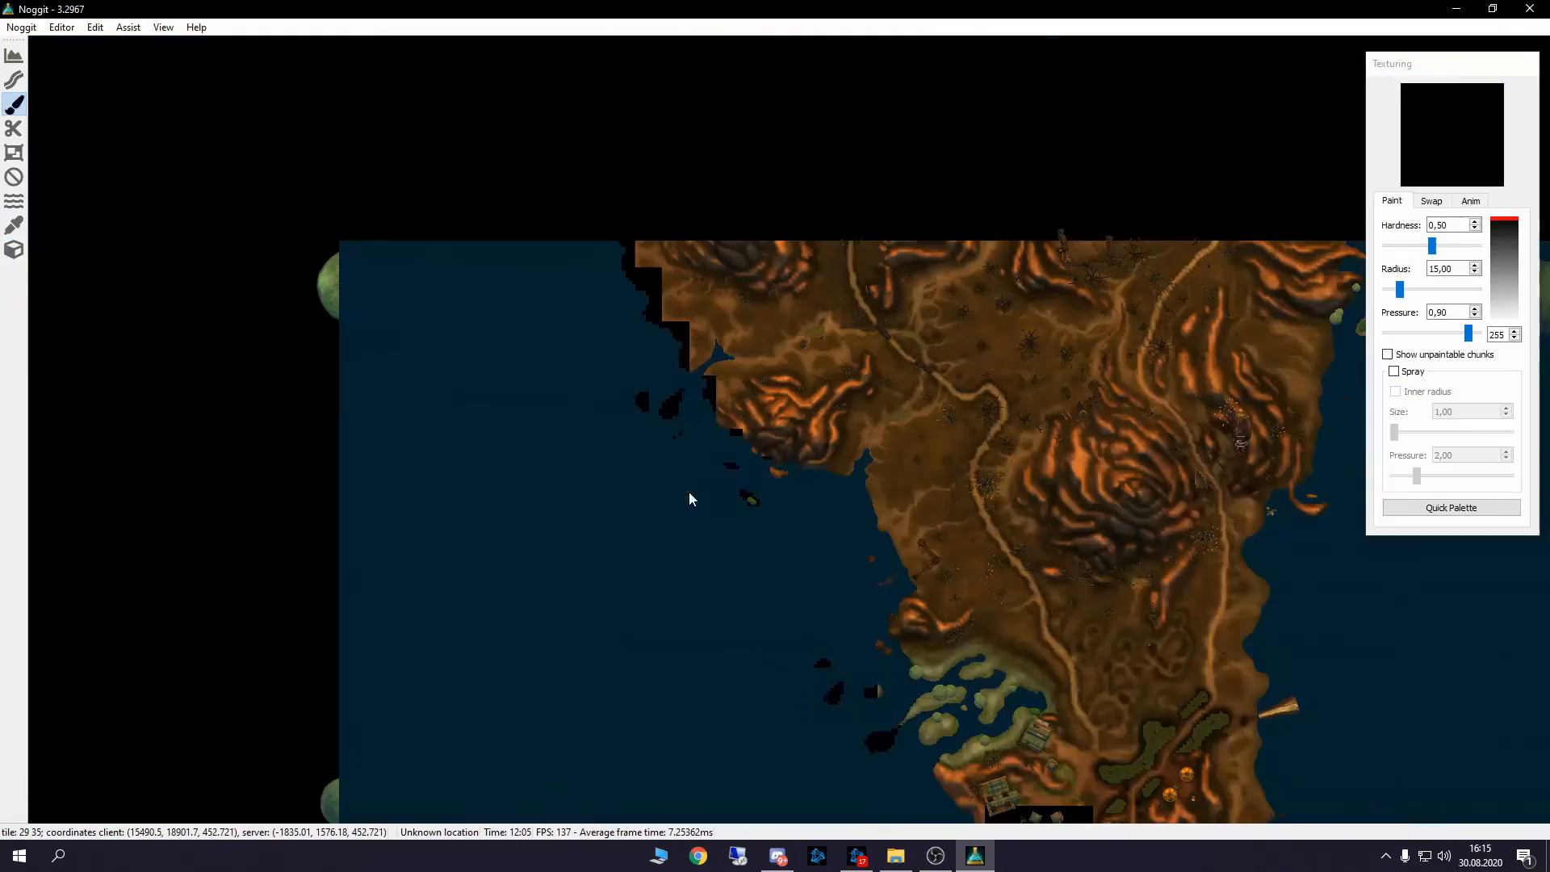
pyautogui.press('F7')
pyautogui.press('a')
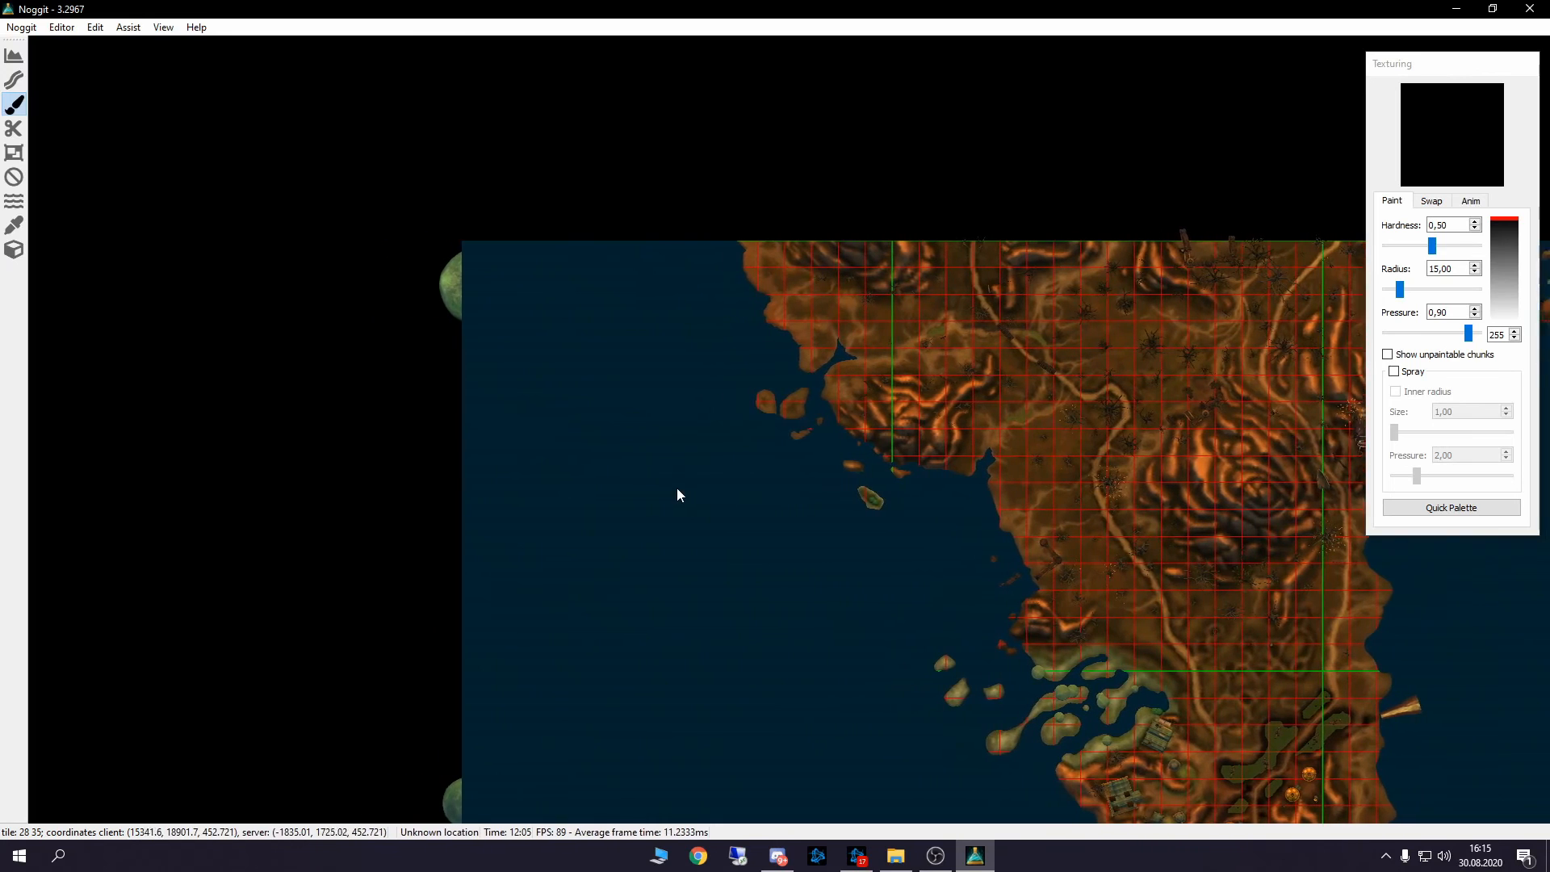
pyautogui.press('d')
pyautogui.press('u')
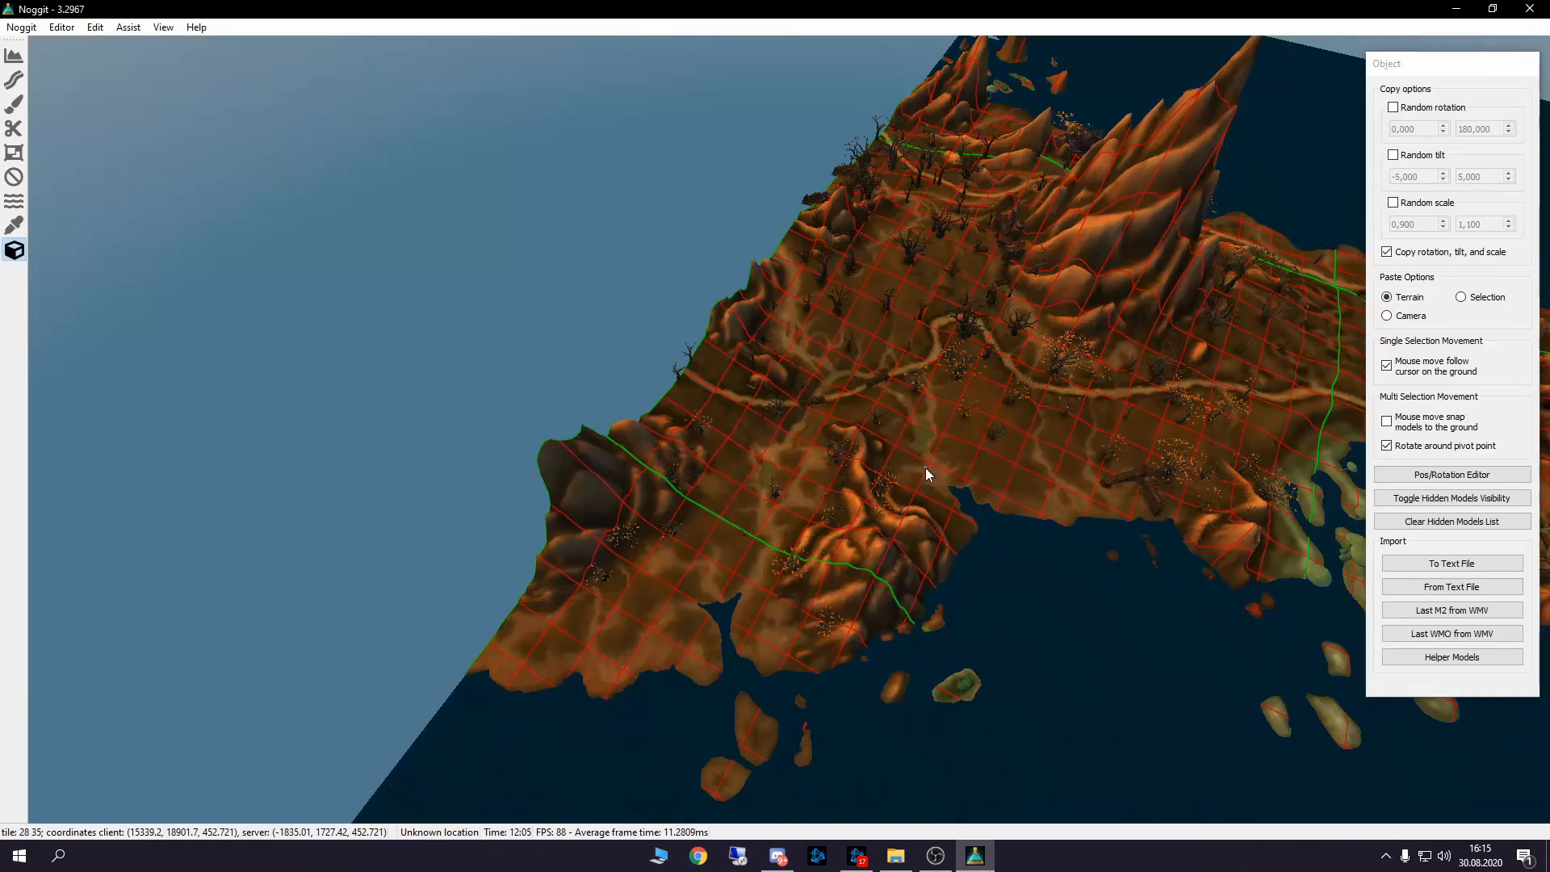
pyautogui.press('u')
pyautogui.press('a')
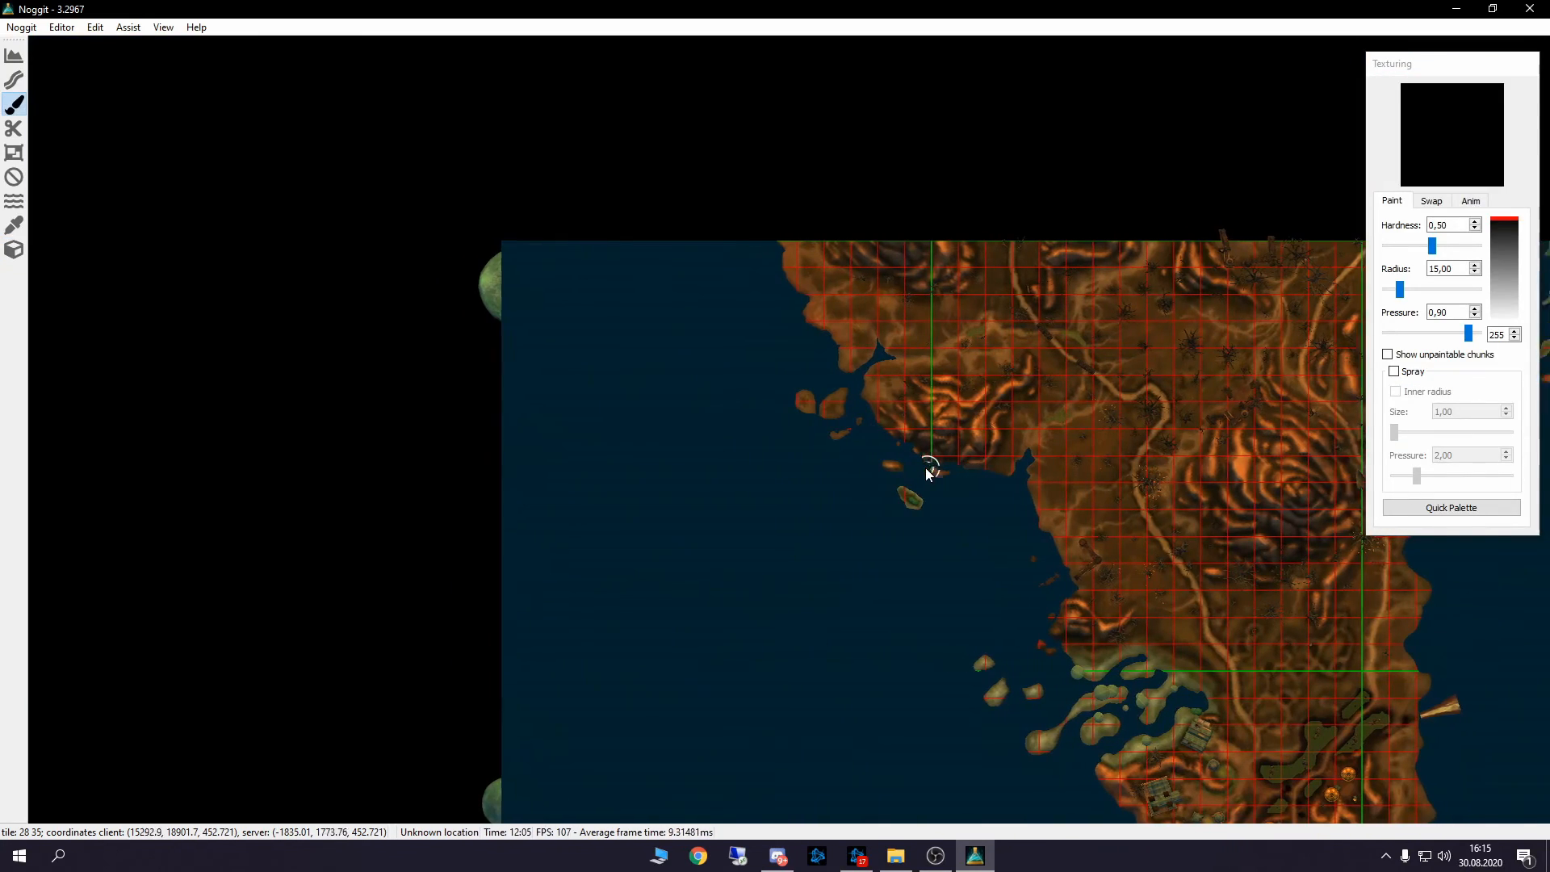
# Clear the models from the three northern tiles 28 35, 29 35 and 30 35.
pyautogui.click(129, 27)
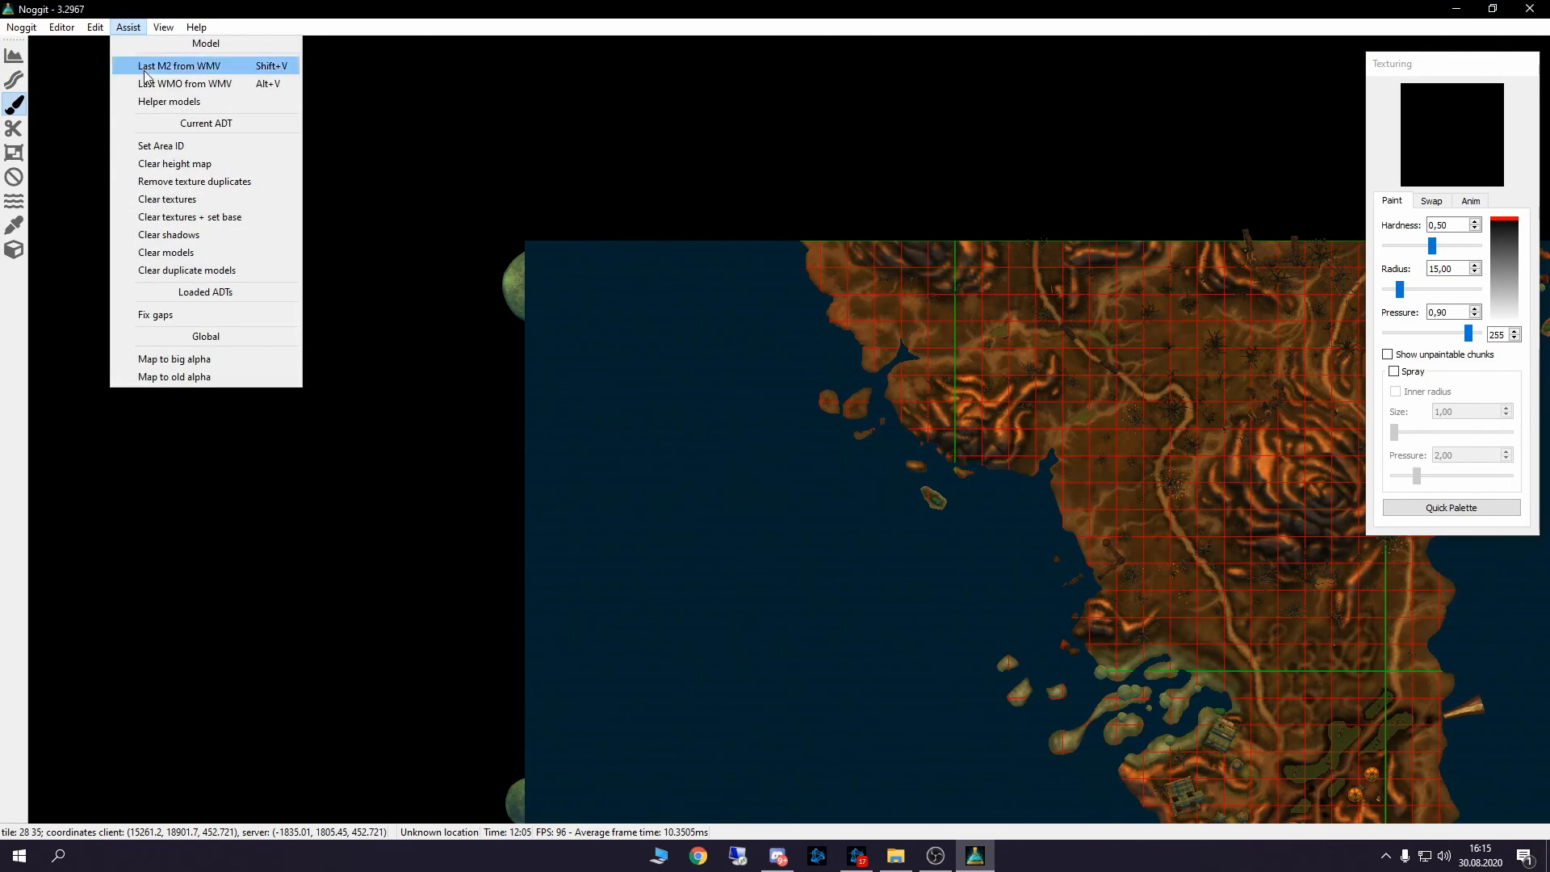
pyautogui.click(180, 253)
pyautogui.press('d')
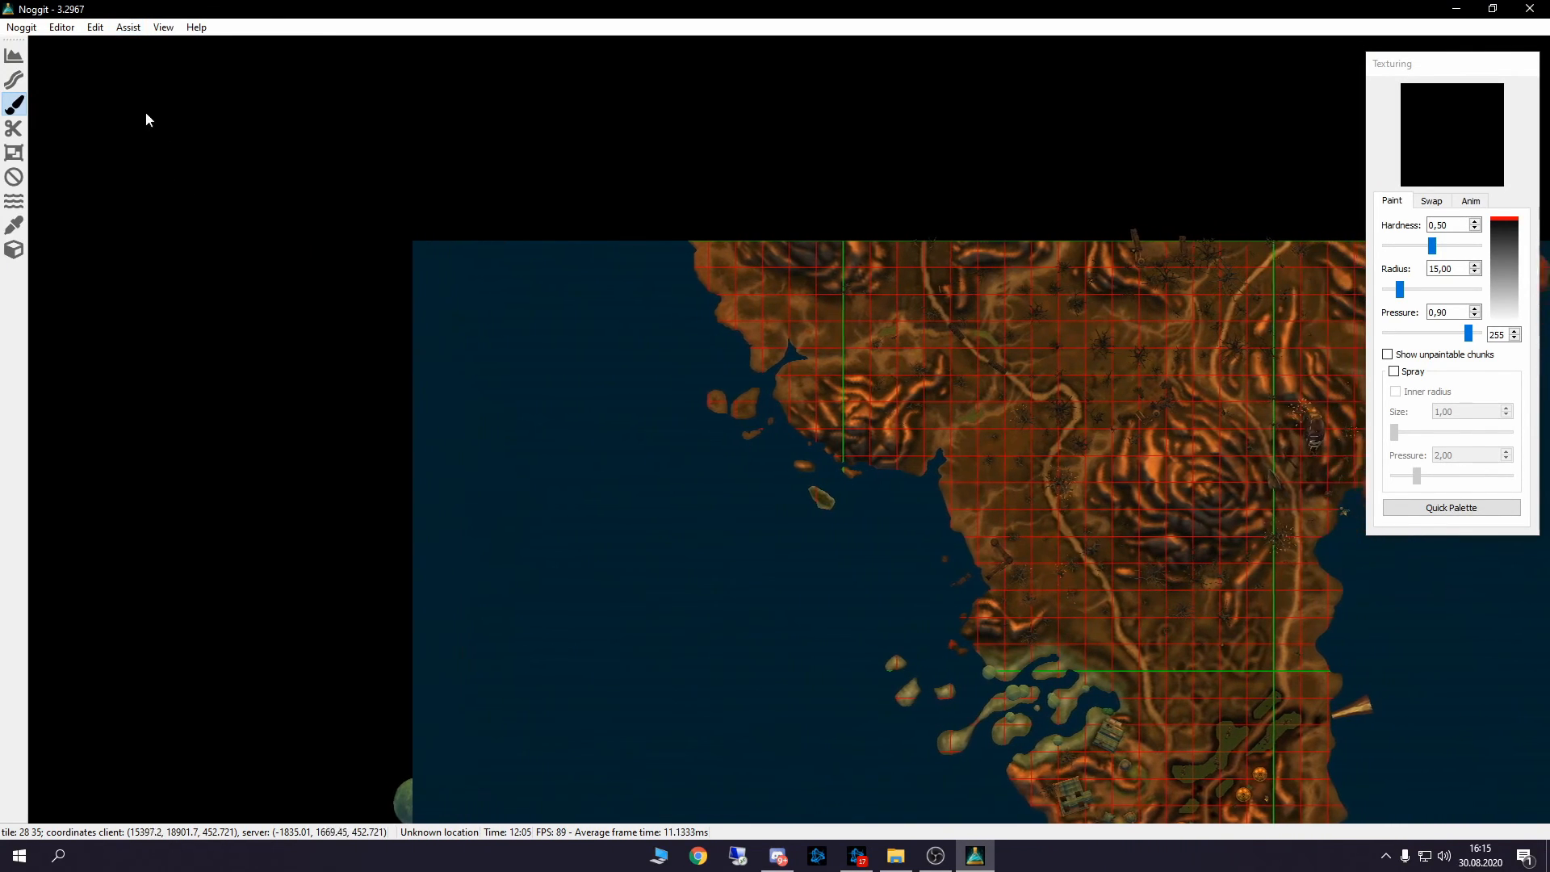
pyautogui.click(129, 27)
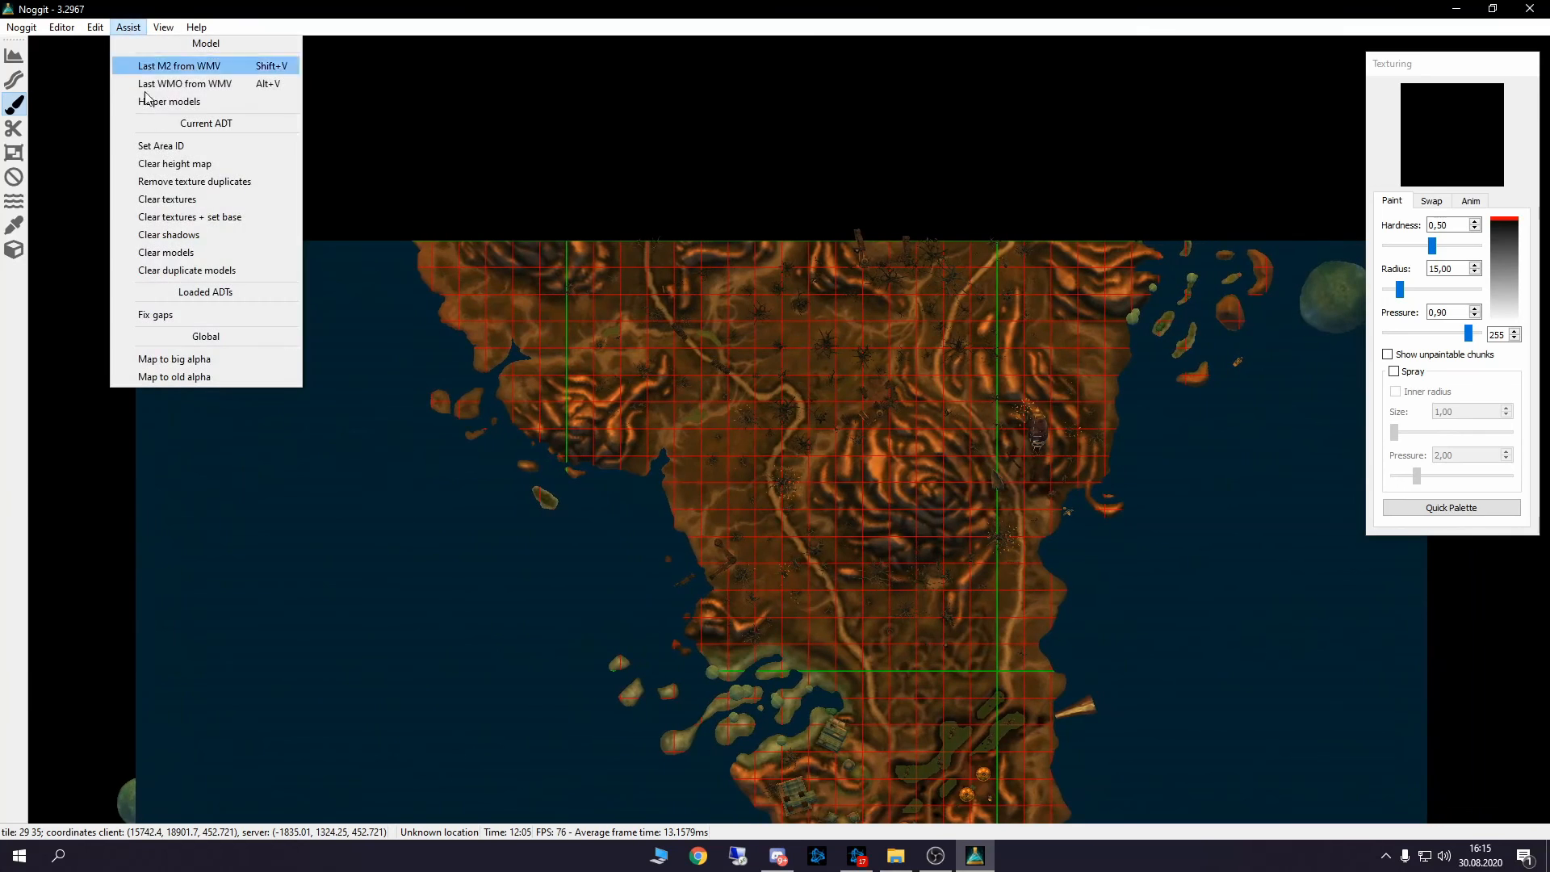
pyautogui.click(176, 254)
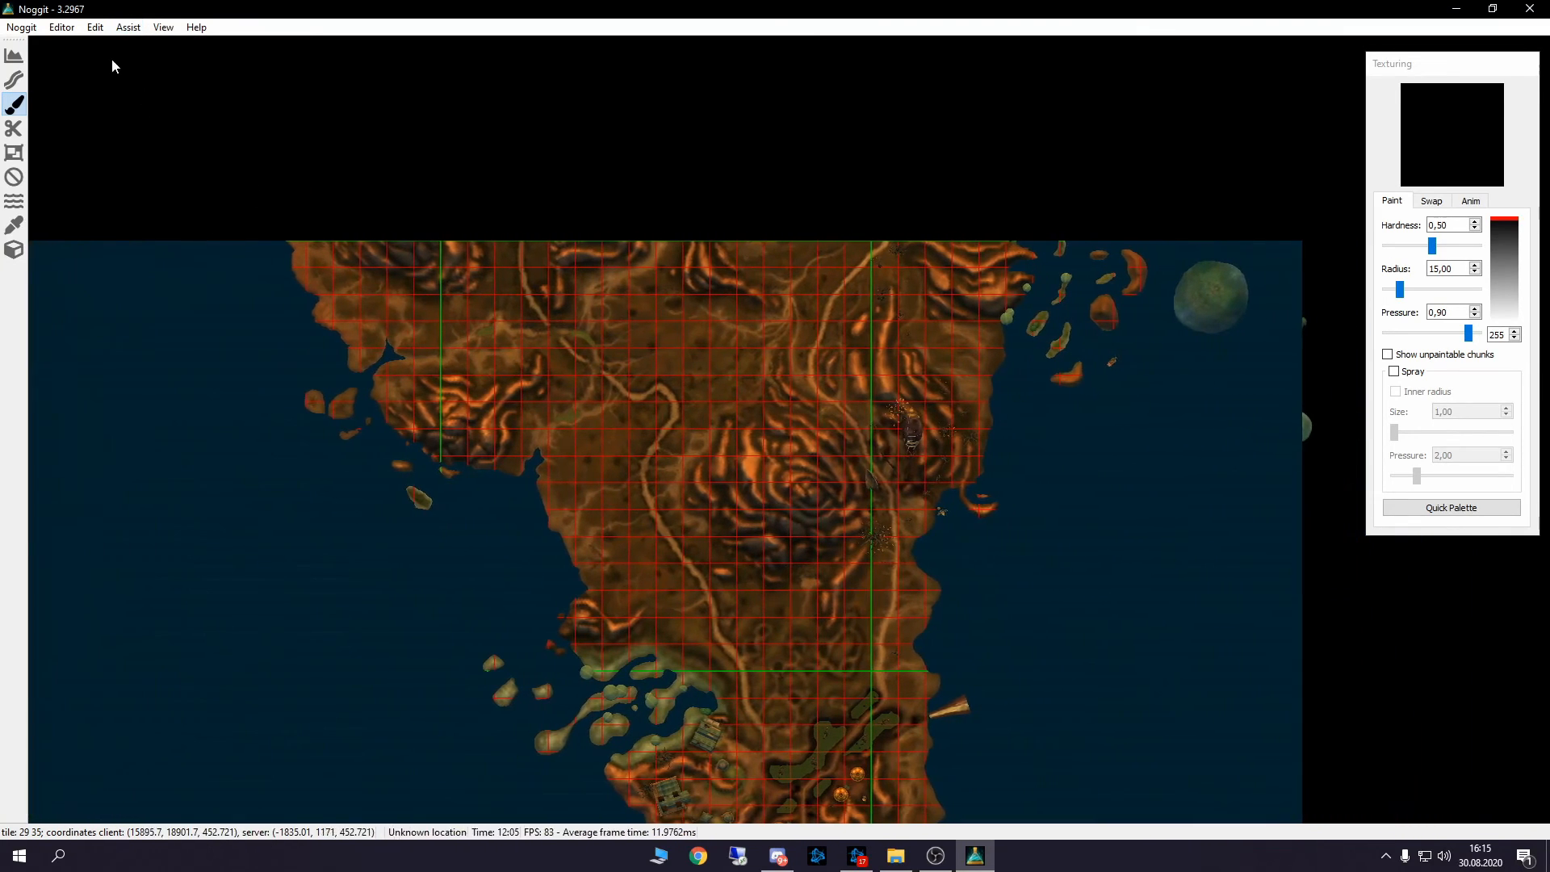
pyautogui.click(127, 27)
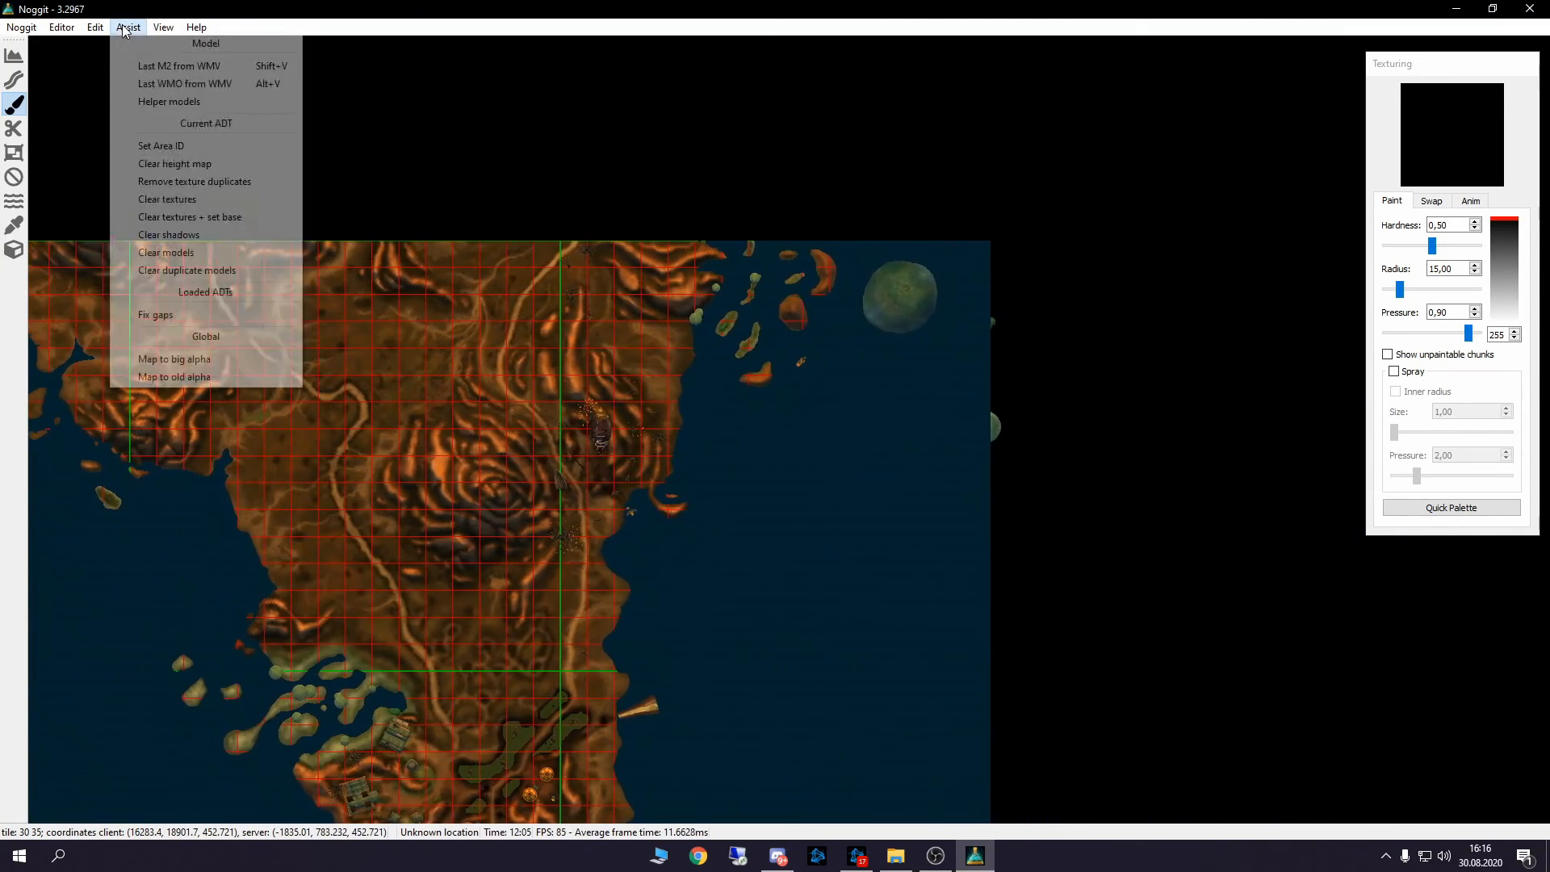
pyautogui.click(178, 252)
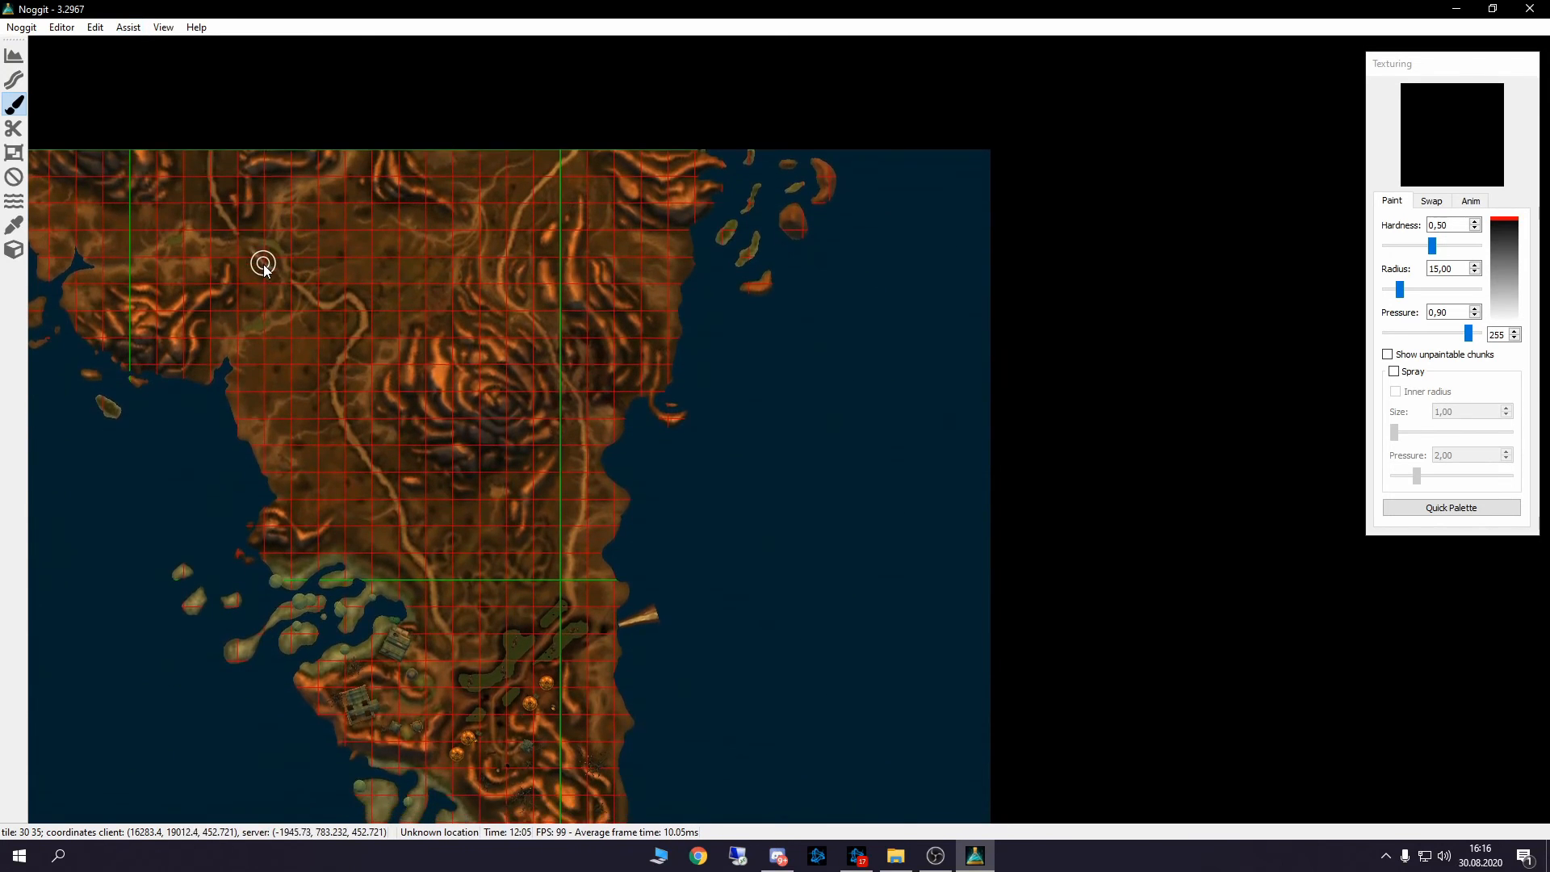
# Clear the models from the three southern tiles 30 36, 29 36 and 28 36.
pyautogui.click(129, 28)
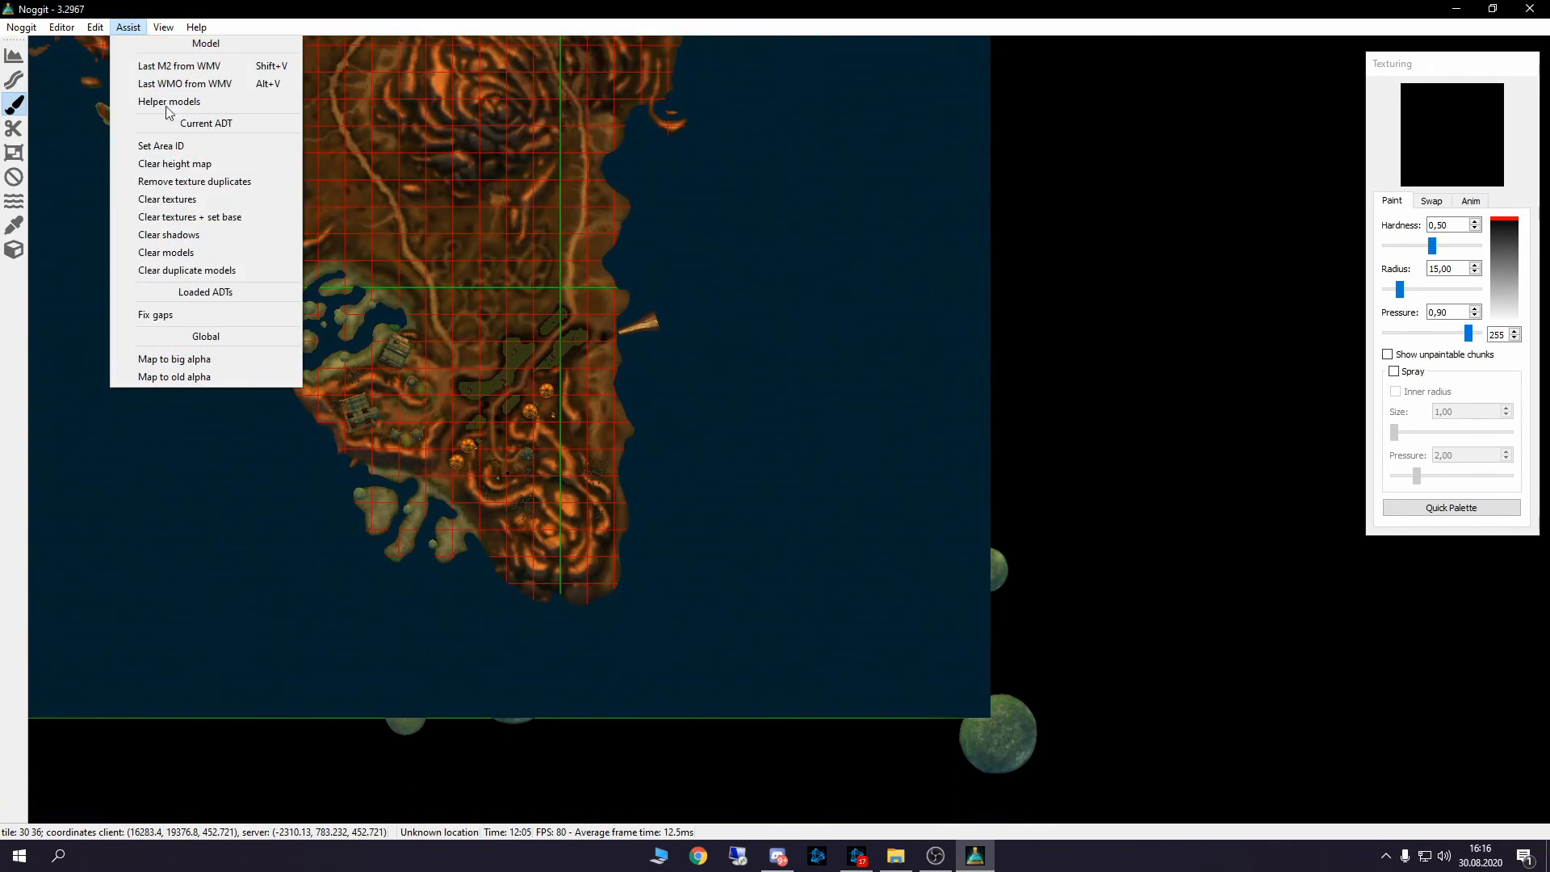
pyautogui.click(182, 250)
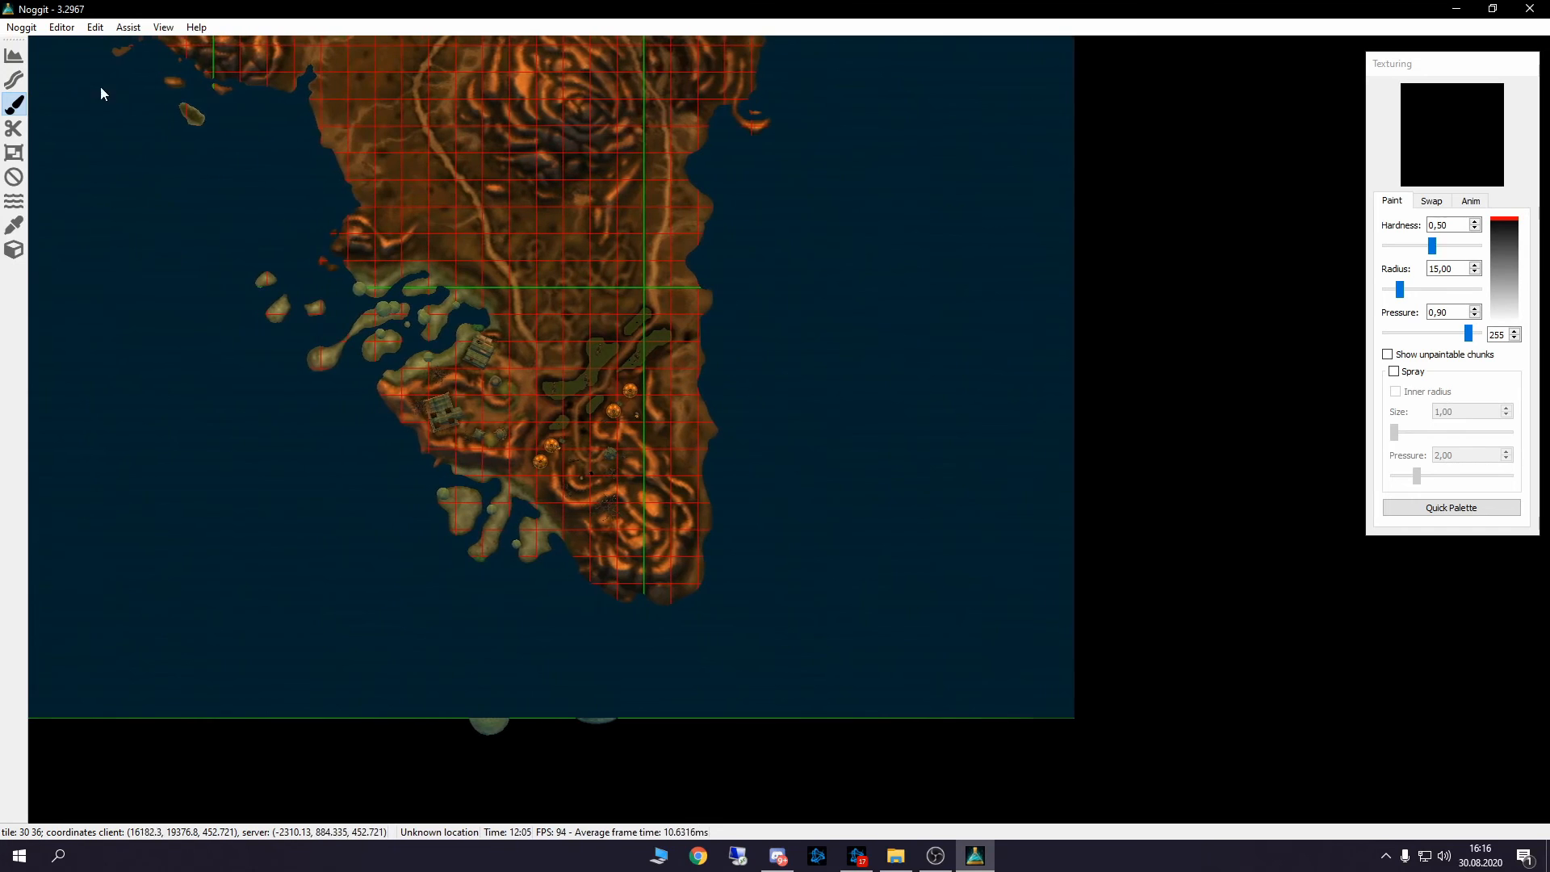
pyautogui.click(139, 29)
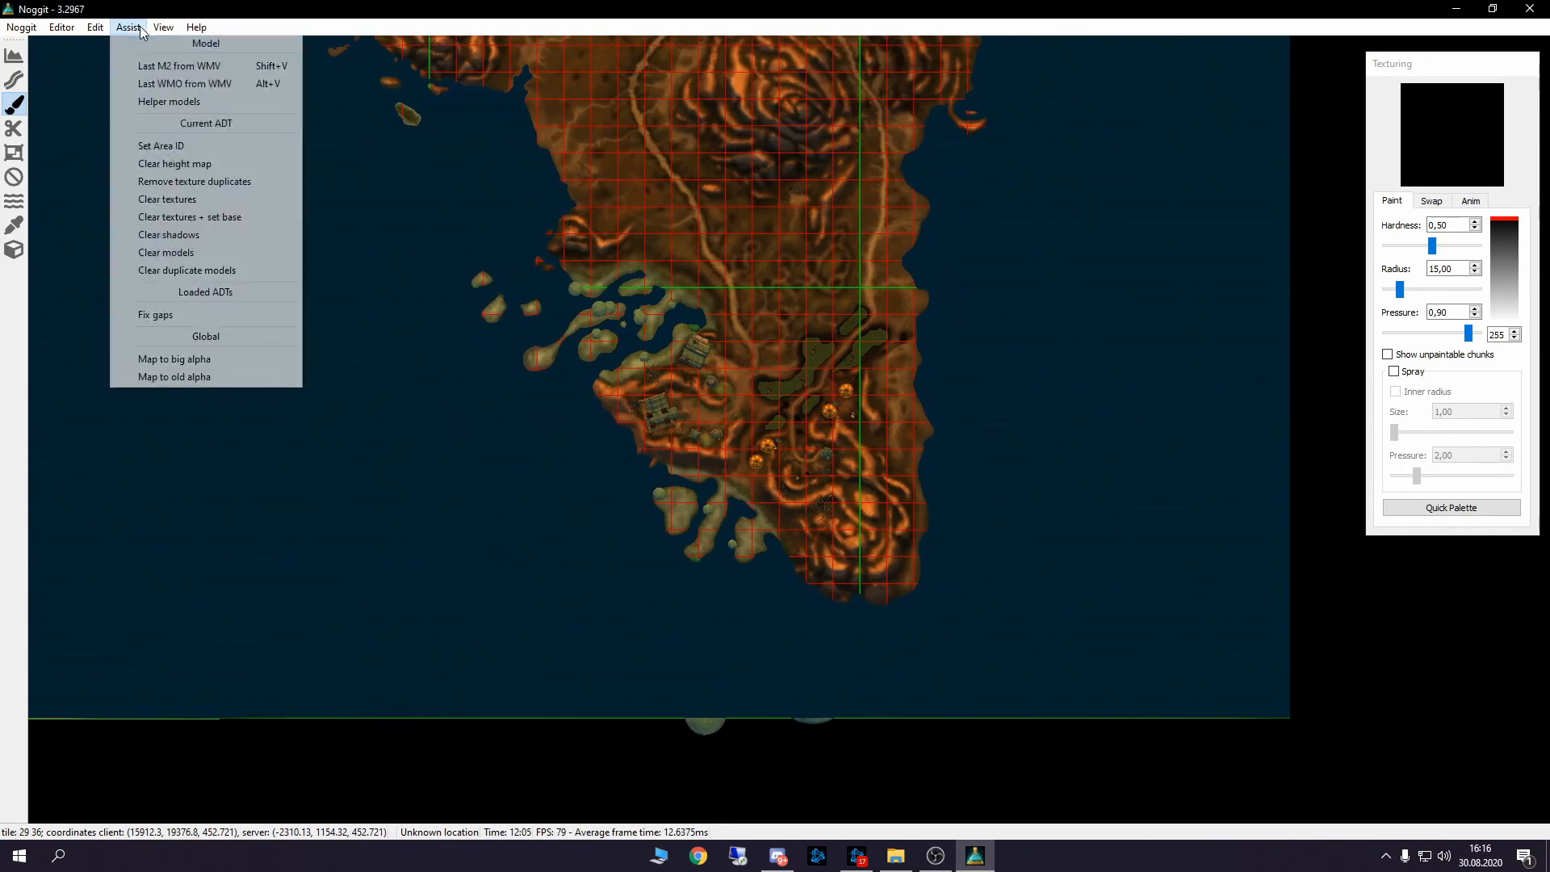
pyautogui.click(179, 252)
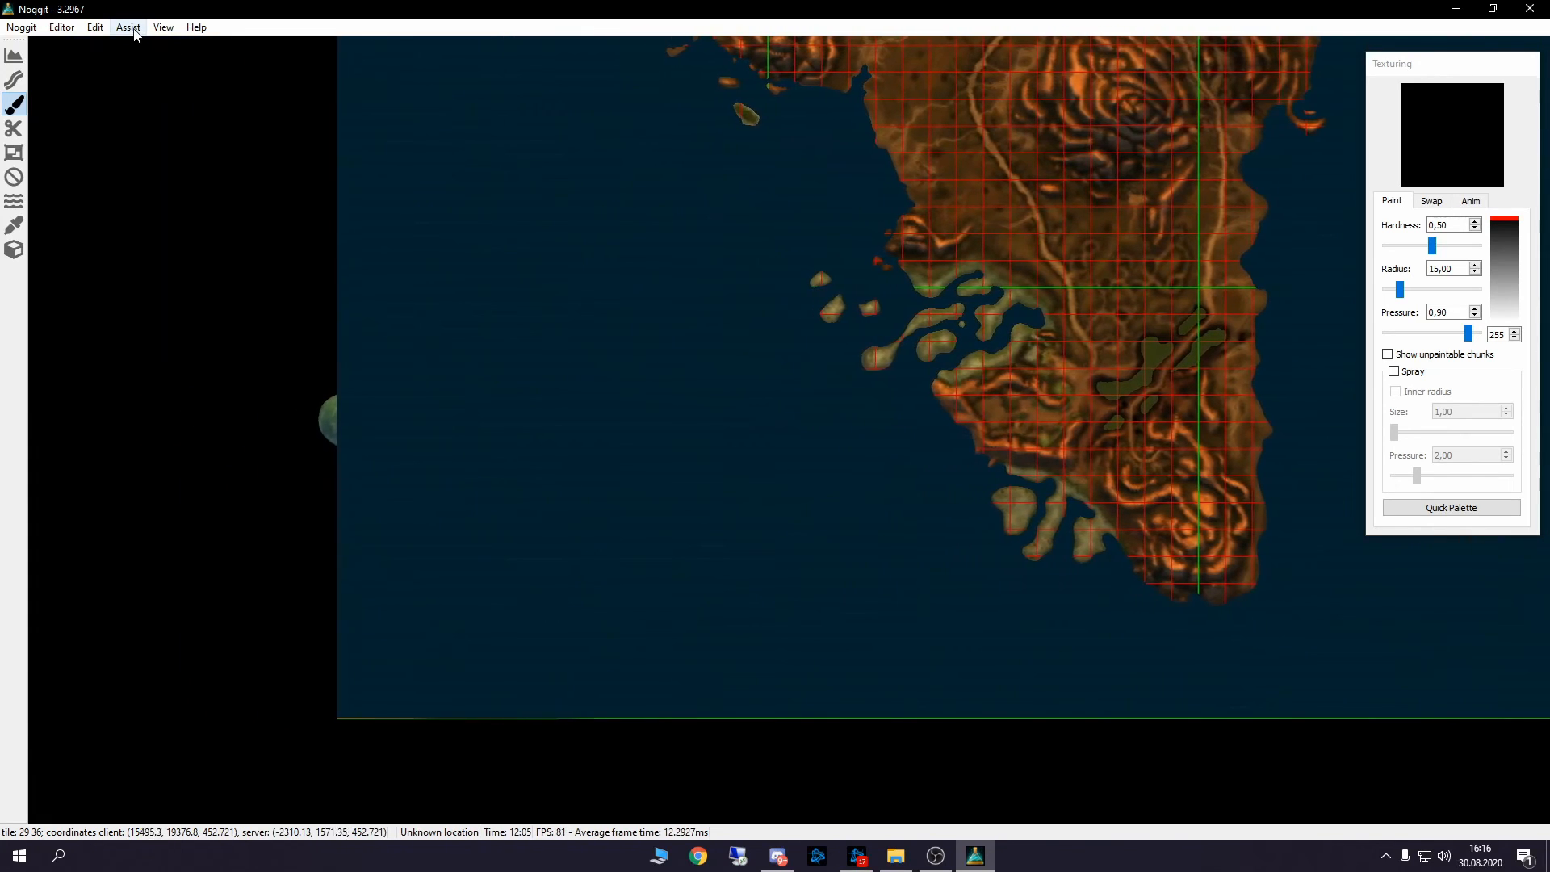
pyautogui.click(131, 29)
pyautogui.click(189, 253)
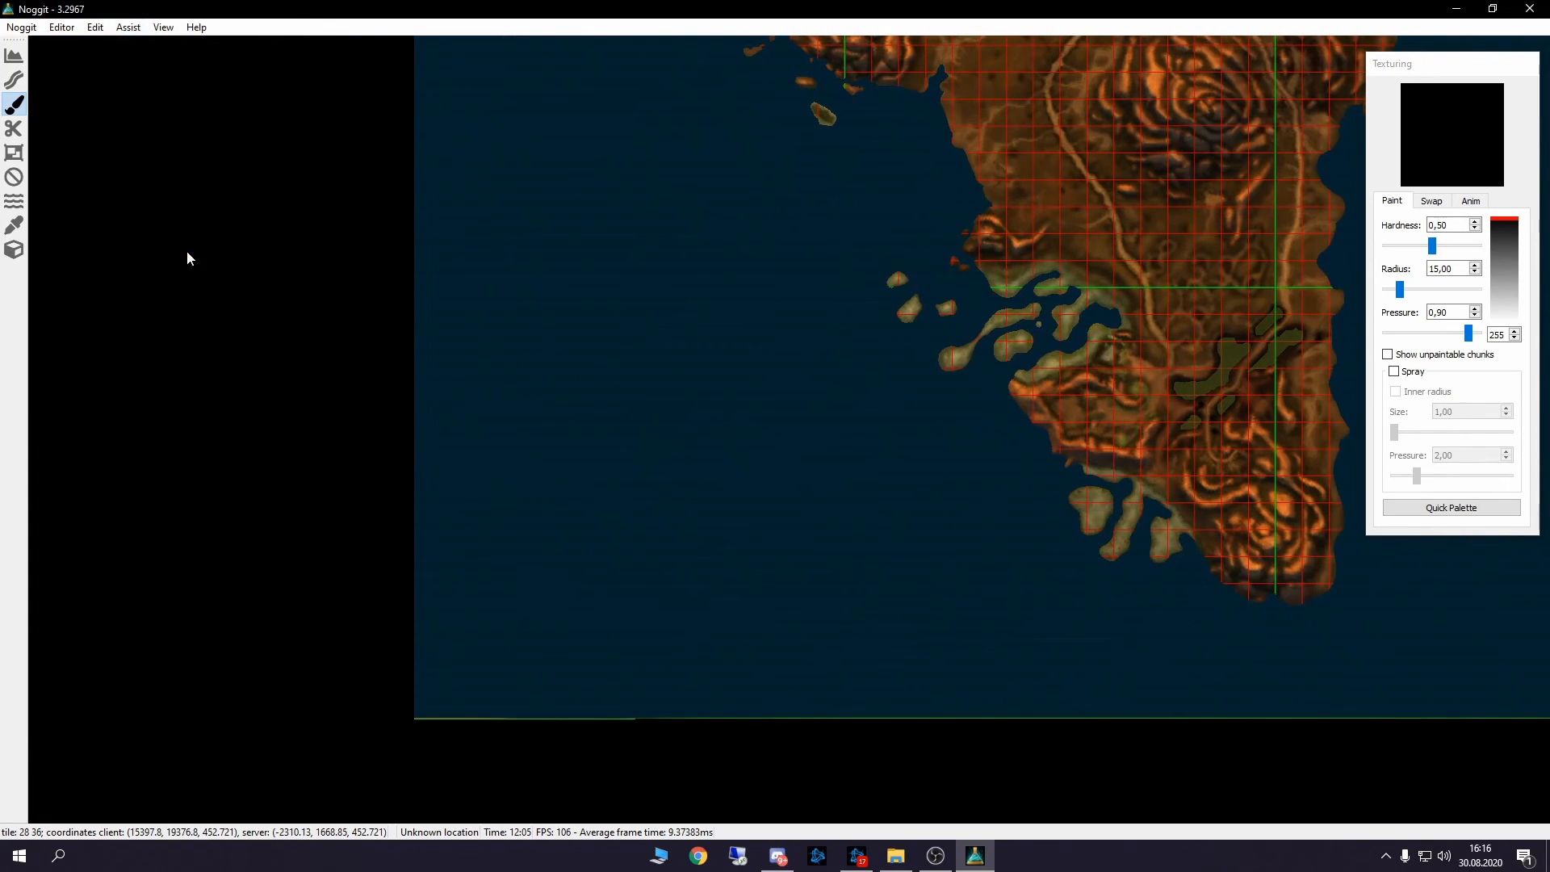
# Leave the top-down view, hide the grid lines and fly over the whole map to examine the cleared tiles.
pyautogui.press('u')
pyautogui.press('F7')
pyautogui.press('w')
pyautogui.moveTo(903, 305); pyautogui.dragTo(606, 517, button='right')
pyautogui.press('w')
pyautogui.press('w')
pyautogui.press('a')
pyautogui.press('s')
pyautogui.press('s')
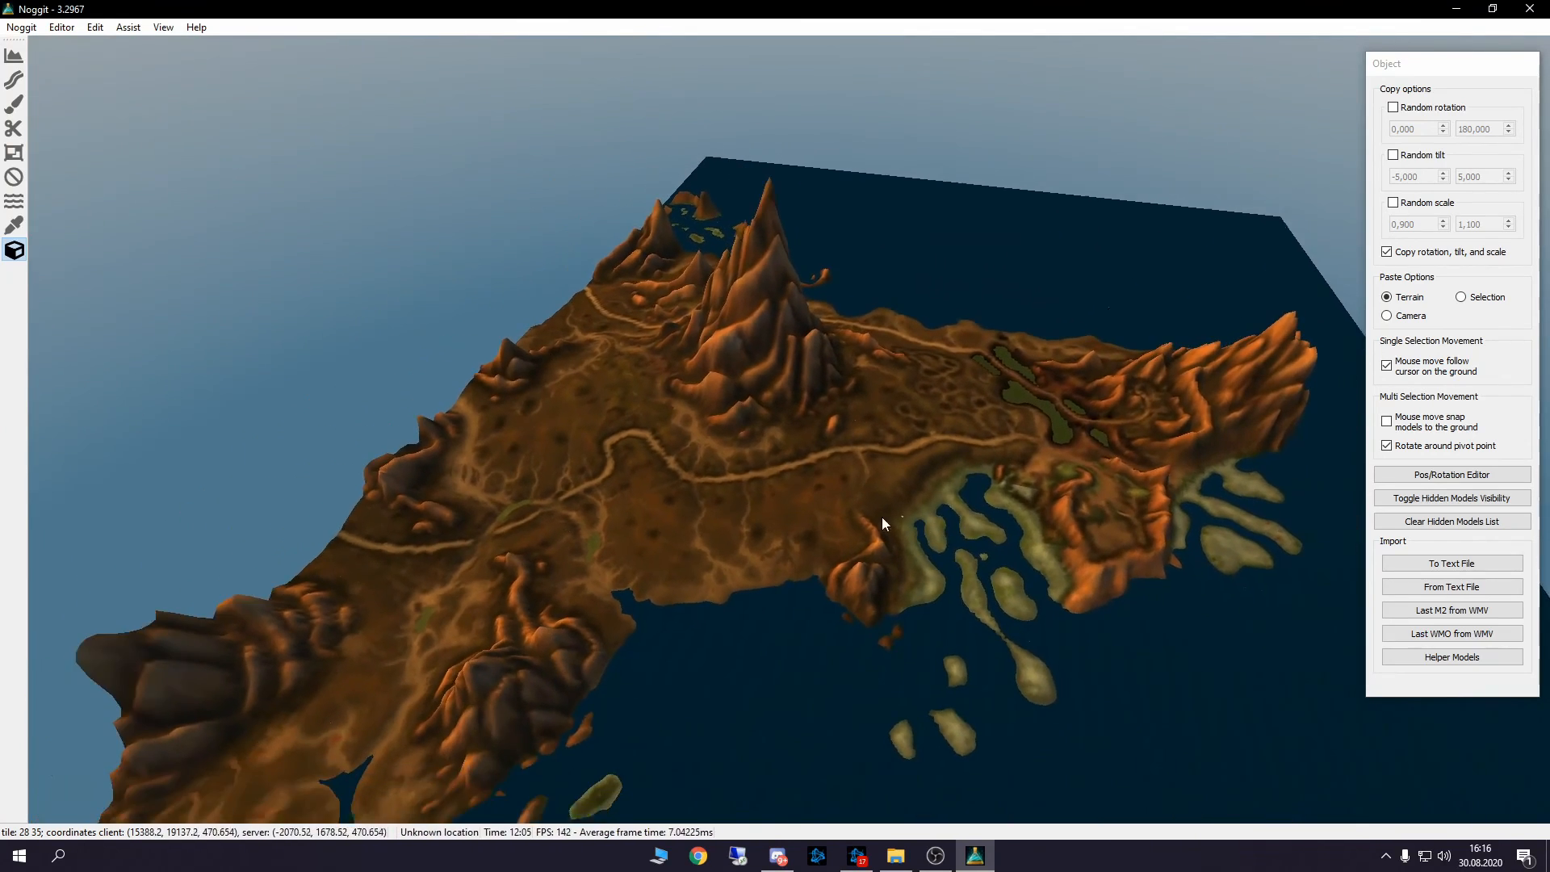
# Look around the central mountain, winding road and coastal hills to examine the bare terrain and its textures.
pyautogui.moveTo(845, 481); pyautogui.dragTo(905, 481, button='right')
pyautogui.press('w')
pyautogui.moveTo(1020, 493); pyautogui.dragTo(922, 465, button='right')
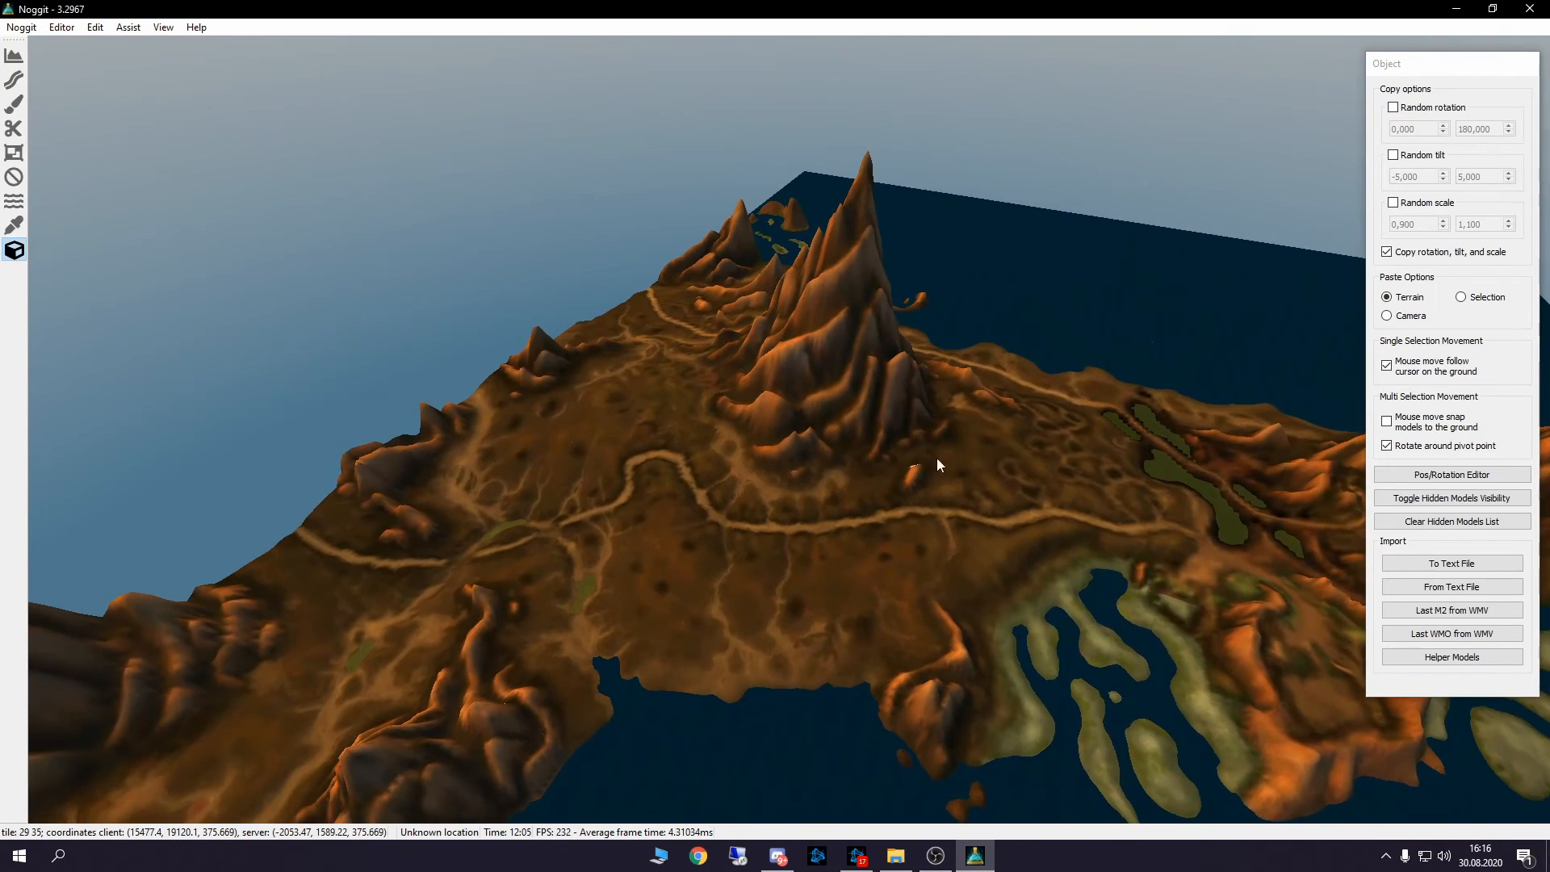
pyautogui.moveTo(740, 539); pyautogui.dragTo(1056, 531, button='right')
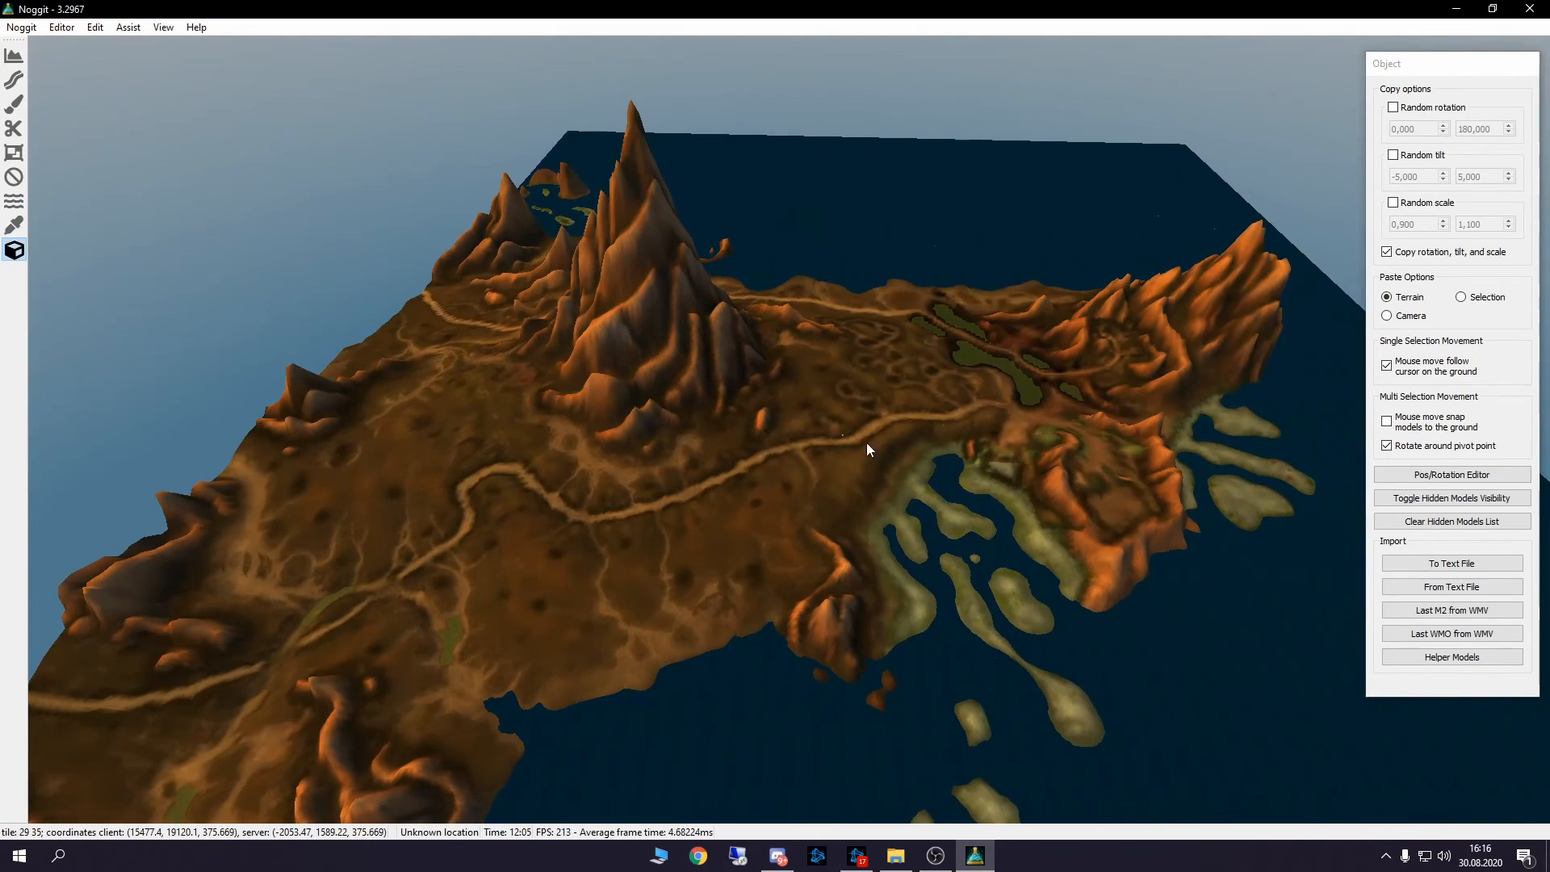
pyautogui.moveTo(851, 438); pyautogui.dragTo(642, 434, button='right')
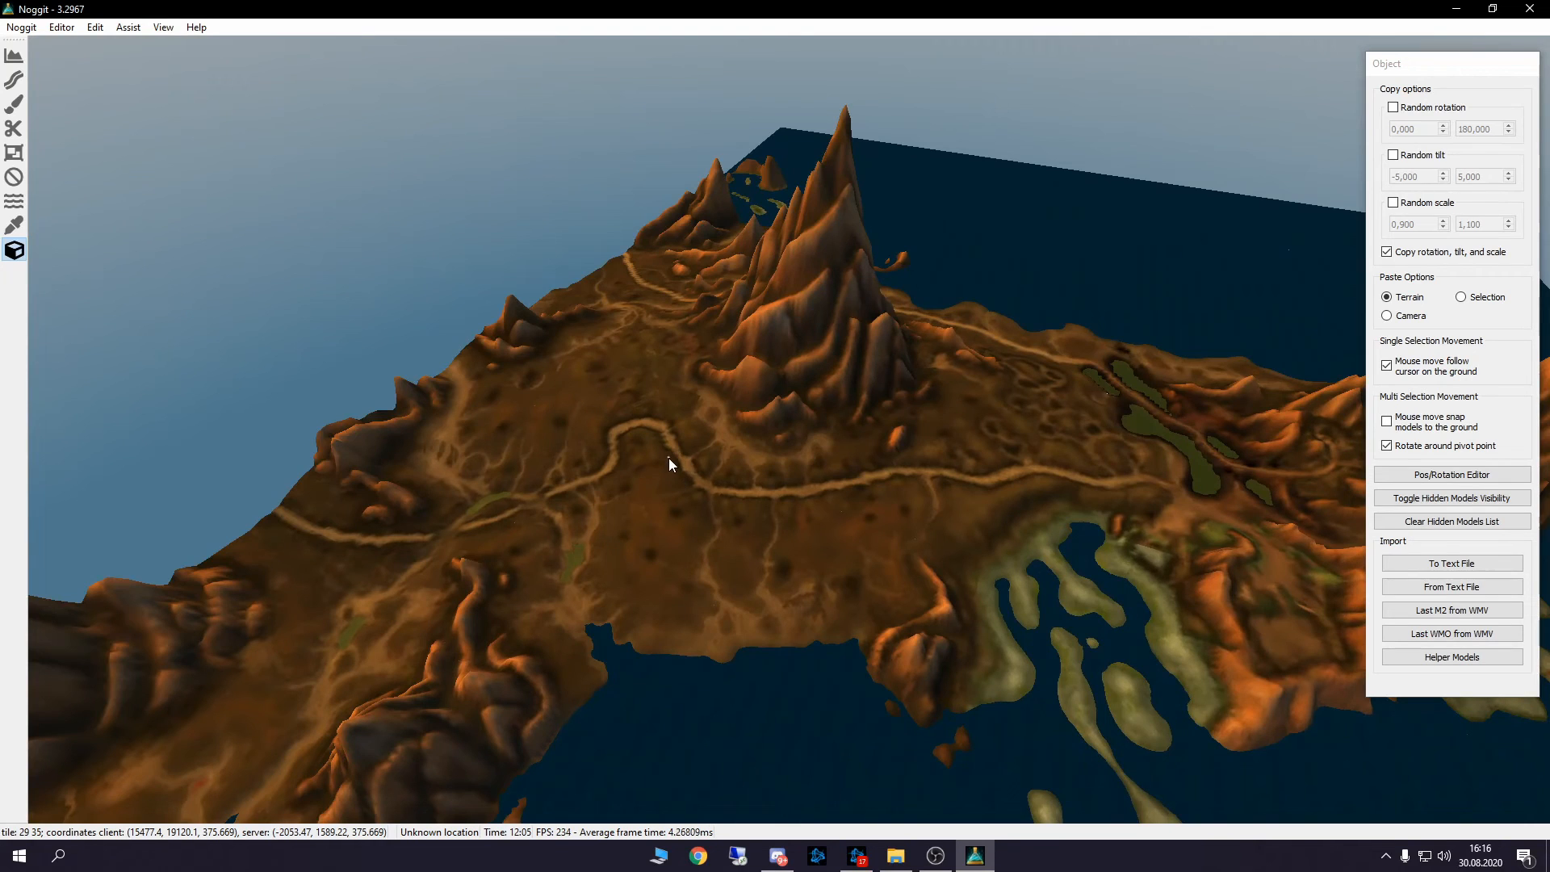
pyautogui.moveTo(881, 507)
pyautogui.mouseDown(button='right')
pyautogui.moveTo(870, 470)
pyautogui.moveTo(525, 501)
pyautogui.moveTo(924, 514)
pyautogui.moveTo(1234, 453)
pyautogui.moveTo(990, 528)
pyautogui.moveTo(916, 531)
pyautogui.moveTo(942, 535)
pyautogui.moveTo(764, 499)
pyautogui.moveTo(871, 507)
pyautogui.mouseUp(button='right')
pyautogui.moveTo(818, 367); pyautogui.dragTo(884, 583, button='right')
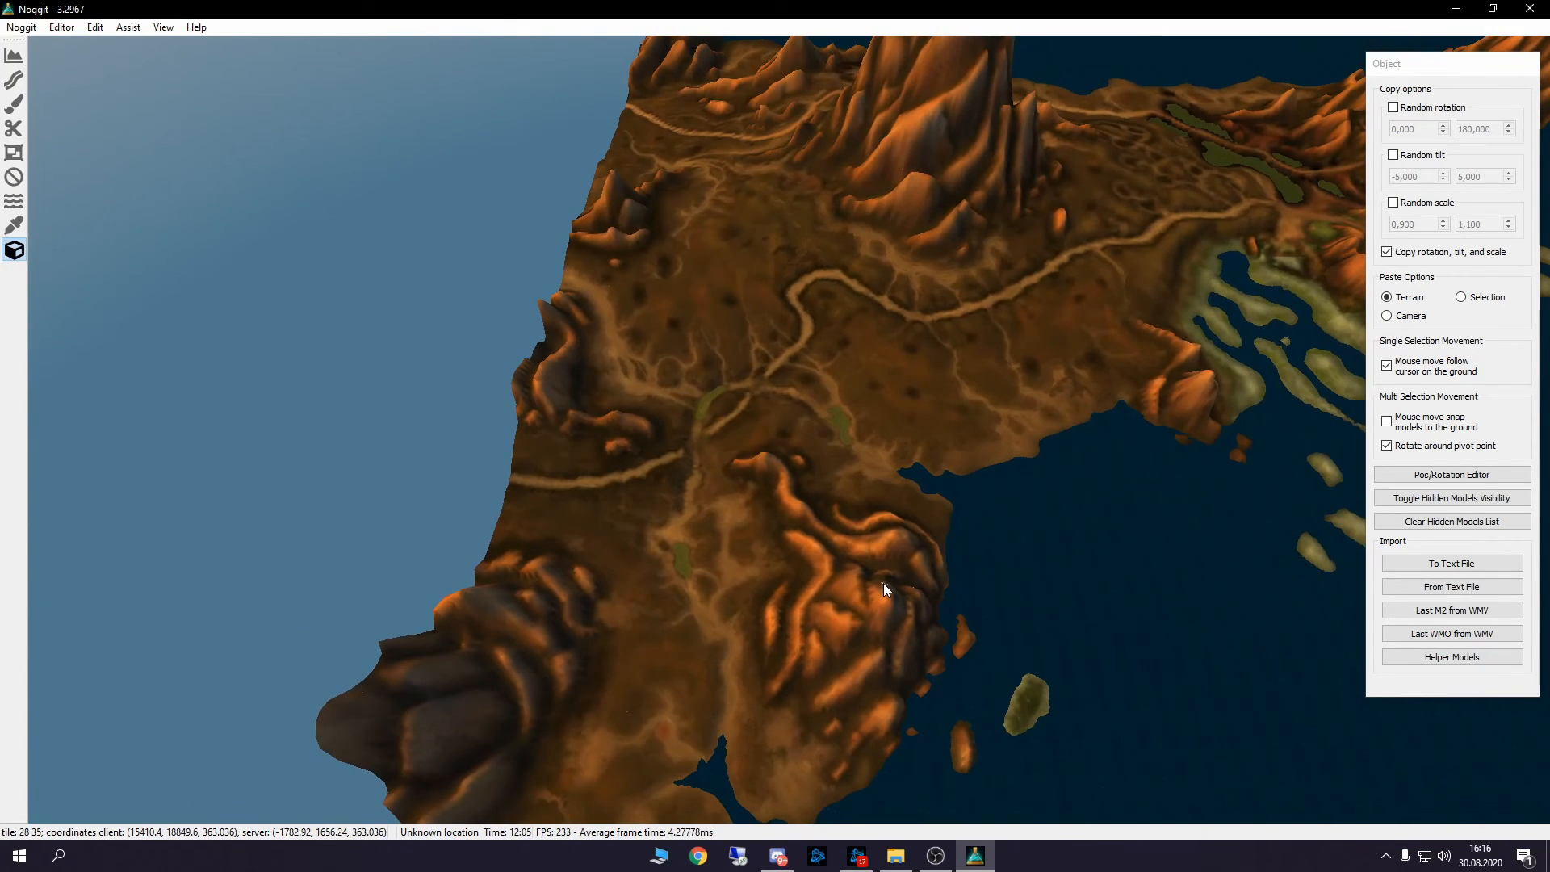
# Clear the textures from tile 30 35 using the top-down grid view, and return to the free 3D view.
pyautogui.press('u')
pyautogui.press('F7')
pyautogui.press('d')
pyautogui.press('d')
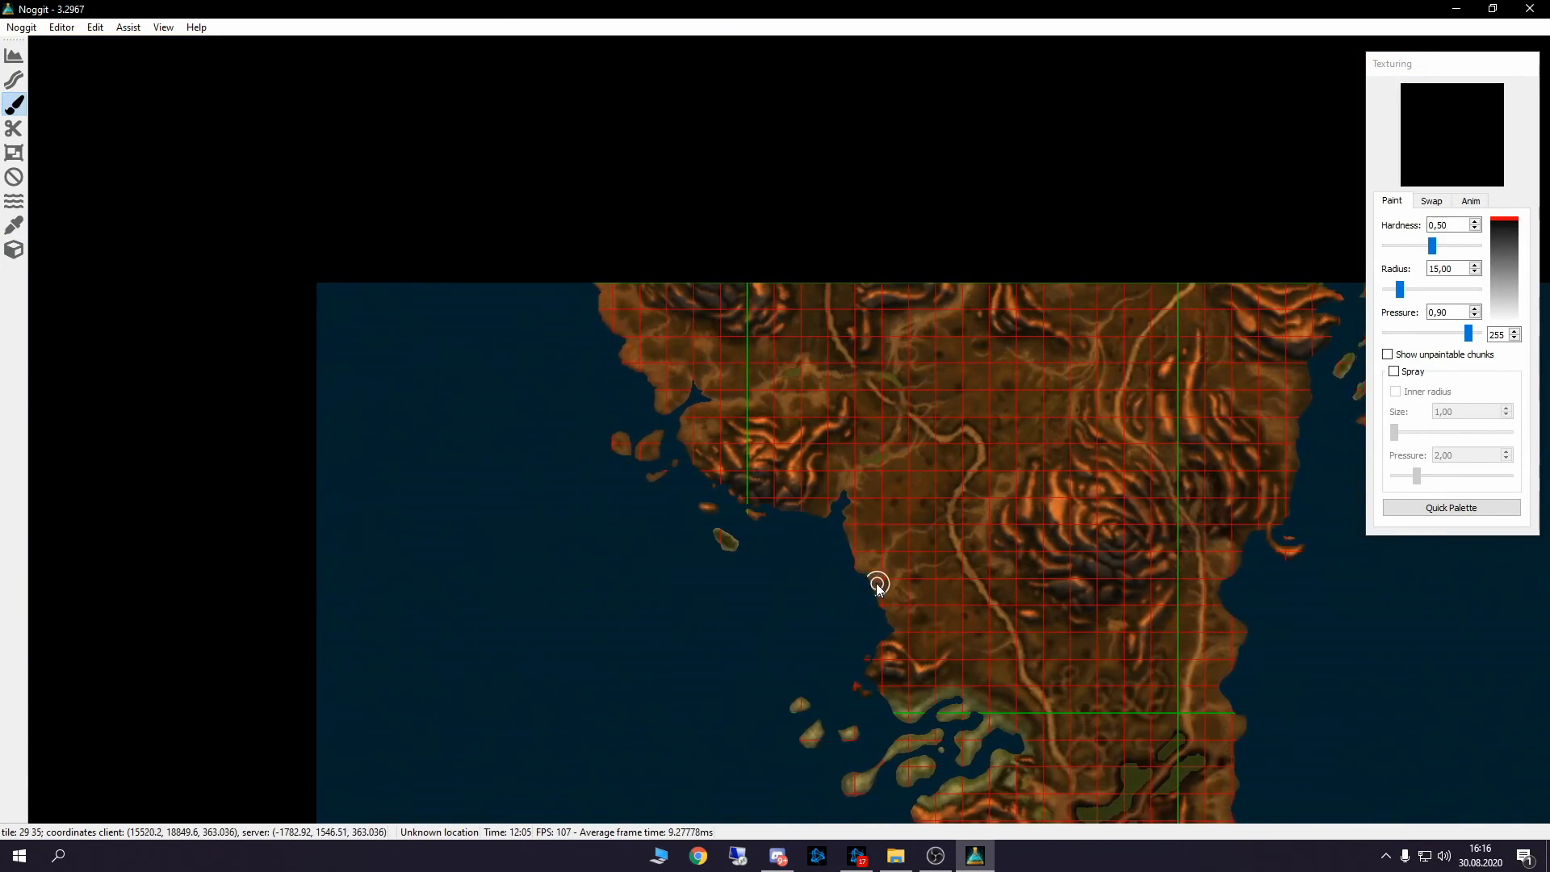
pyautogui.press('d')
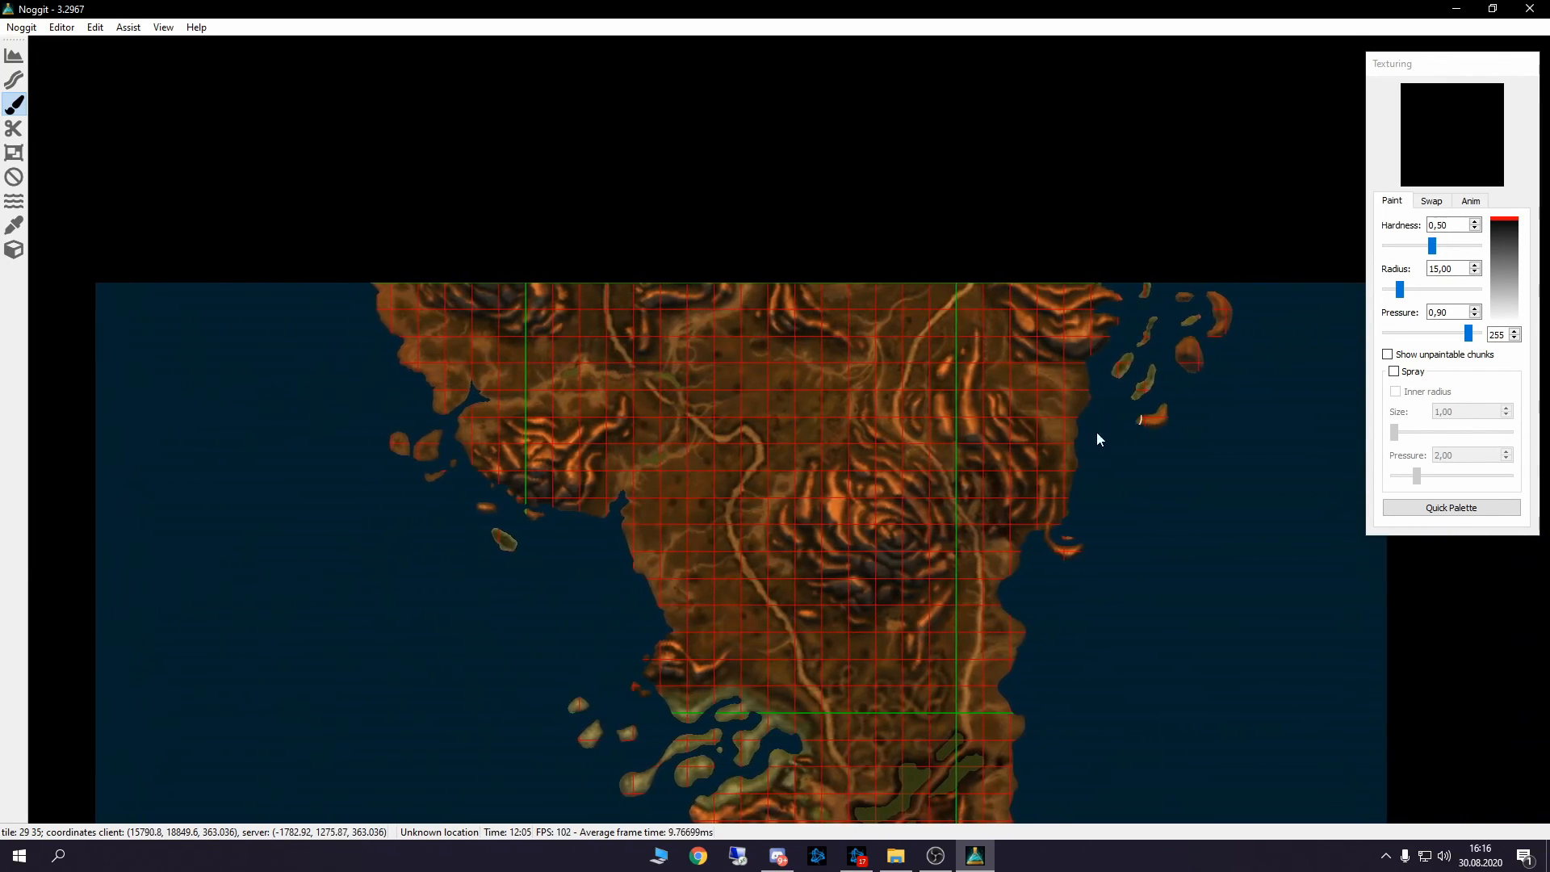
pyautogui.press('d')
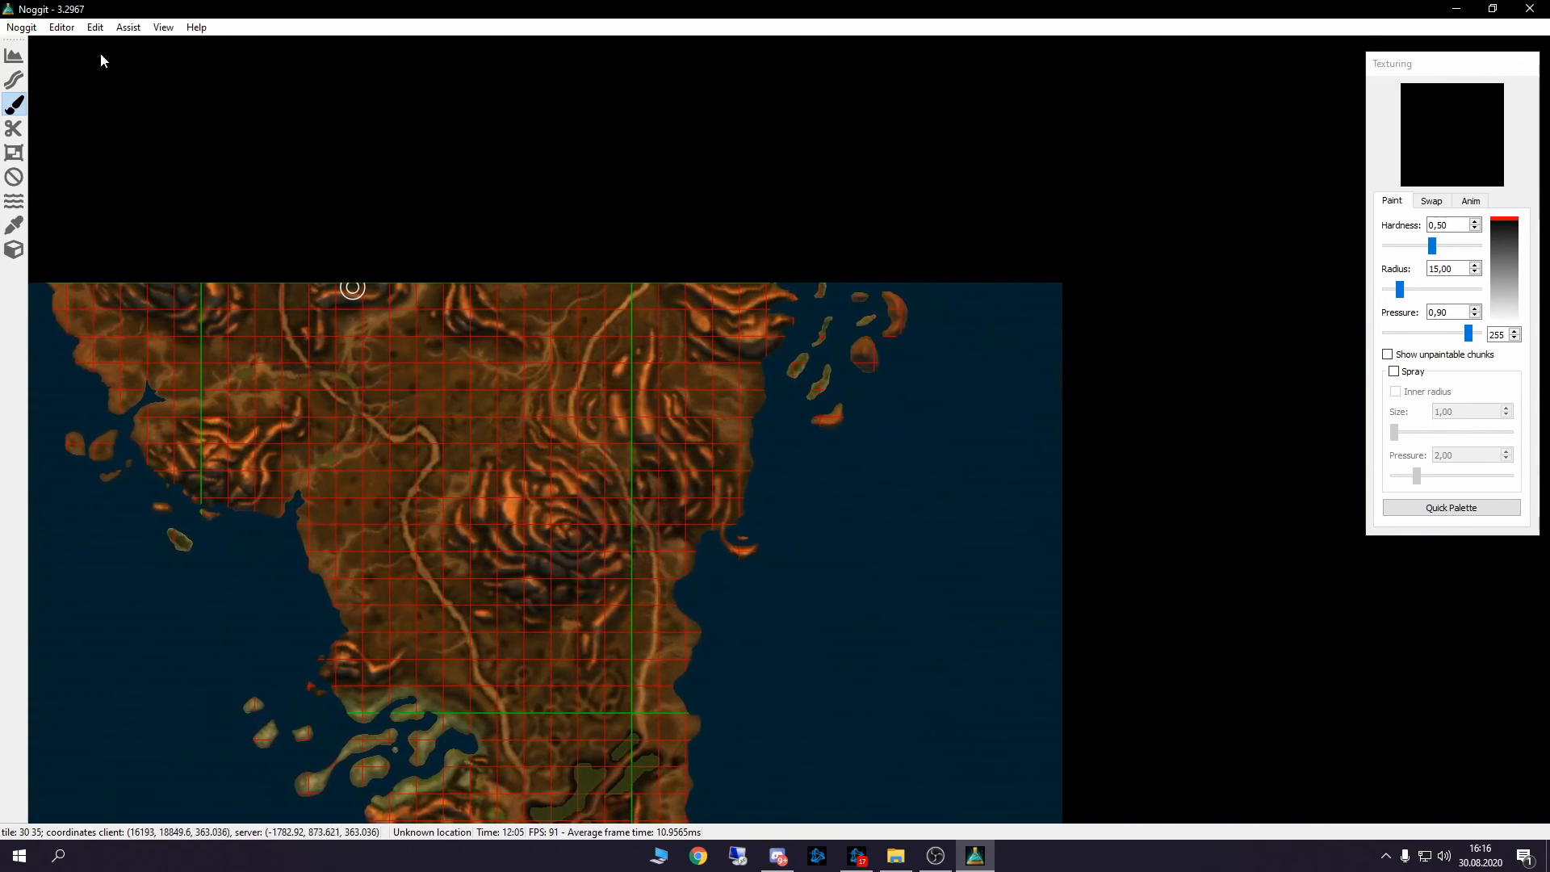
pyautogui.click(128, 27)
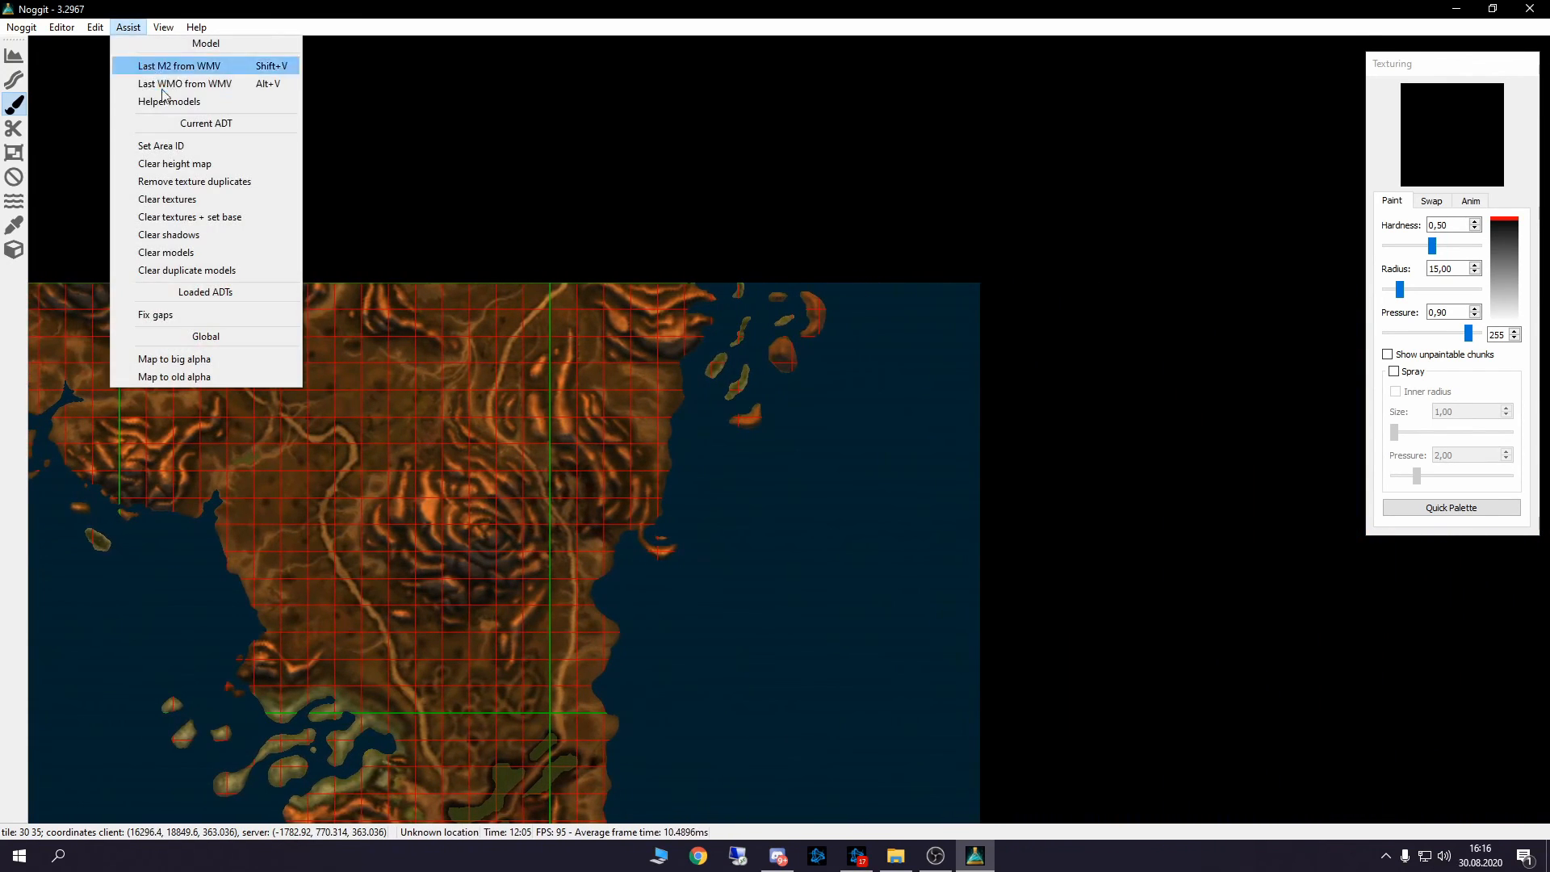
pyautogui.click(184, 201)
pyautogui.press('F7')
pyautogui.press('u')
# Fly down to tile 30 35 and examine the texture-free terrain around the road and the reddish basin.
pyautogui.press('9')
pyautogui.press('s')
pyautogui.moveTo(182, 205); pyautogui.dragTo(823, 549, button='right')
pyautogui.press('w')
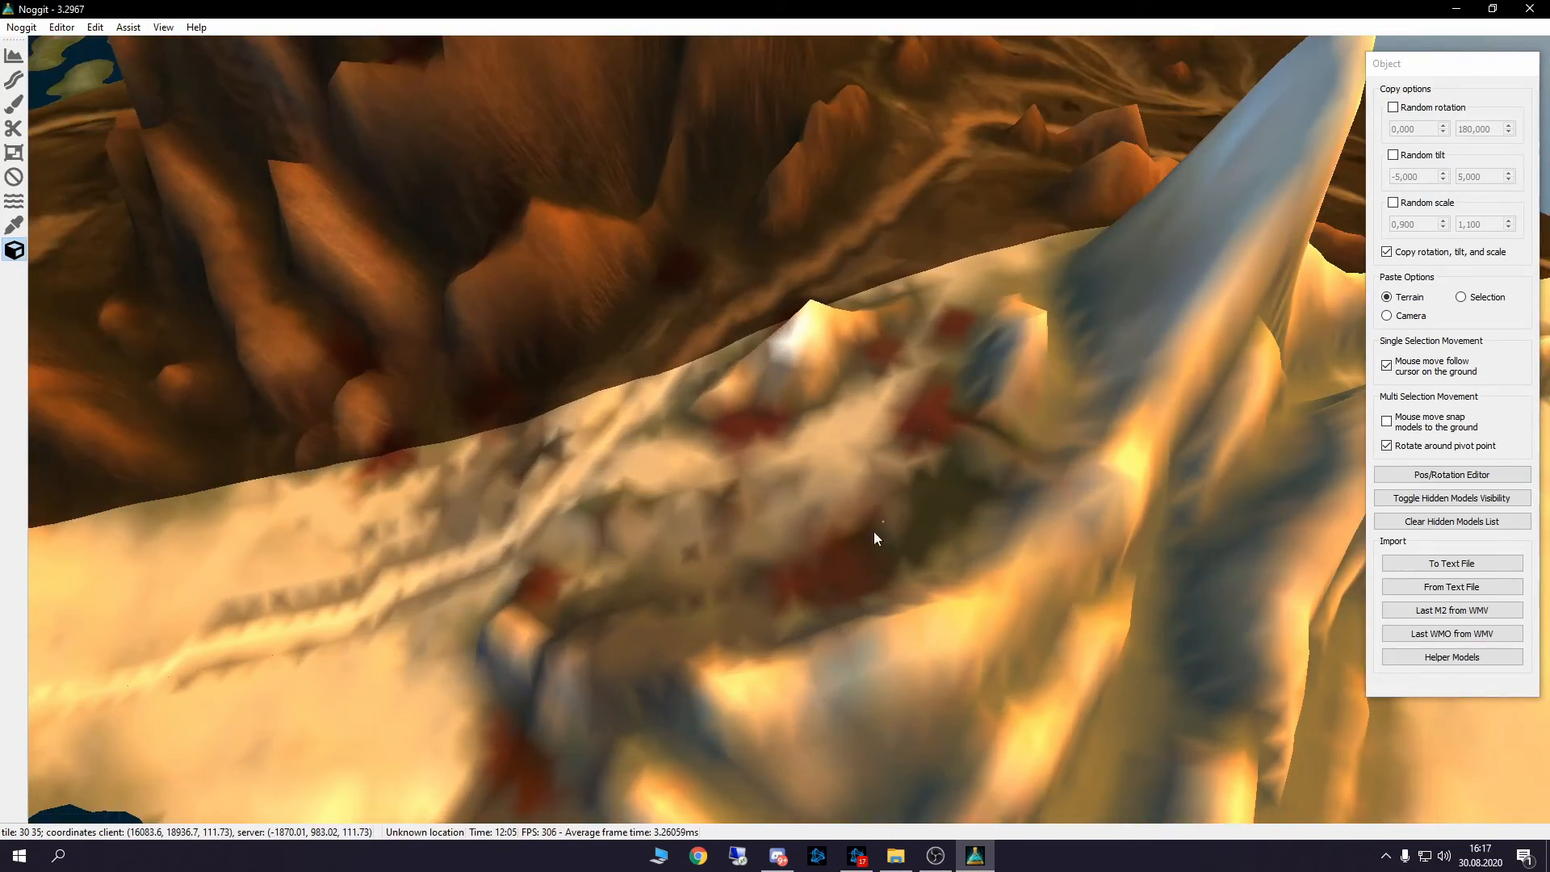
pyautogui.moveTo(680, 533); pyautogui.dragTo(601, 623, button='right')
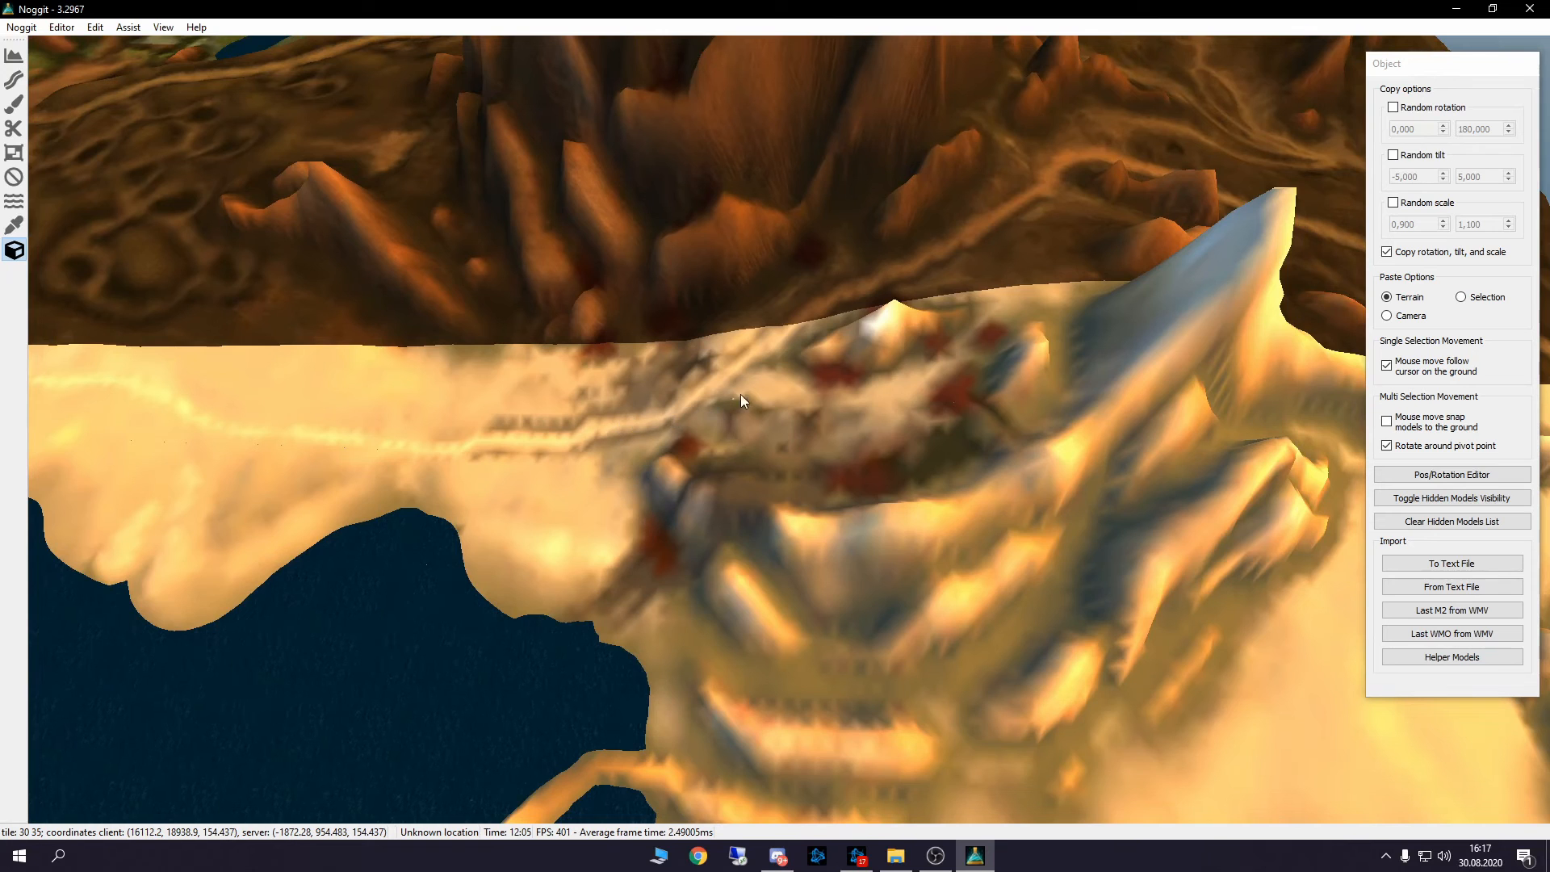
pyautogui.moveTo(768, 447); pyautogui.dragTo(832, 439, button='right')
pyautogui.press('w')
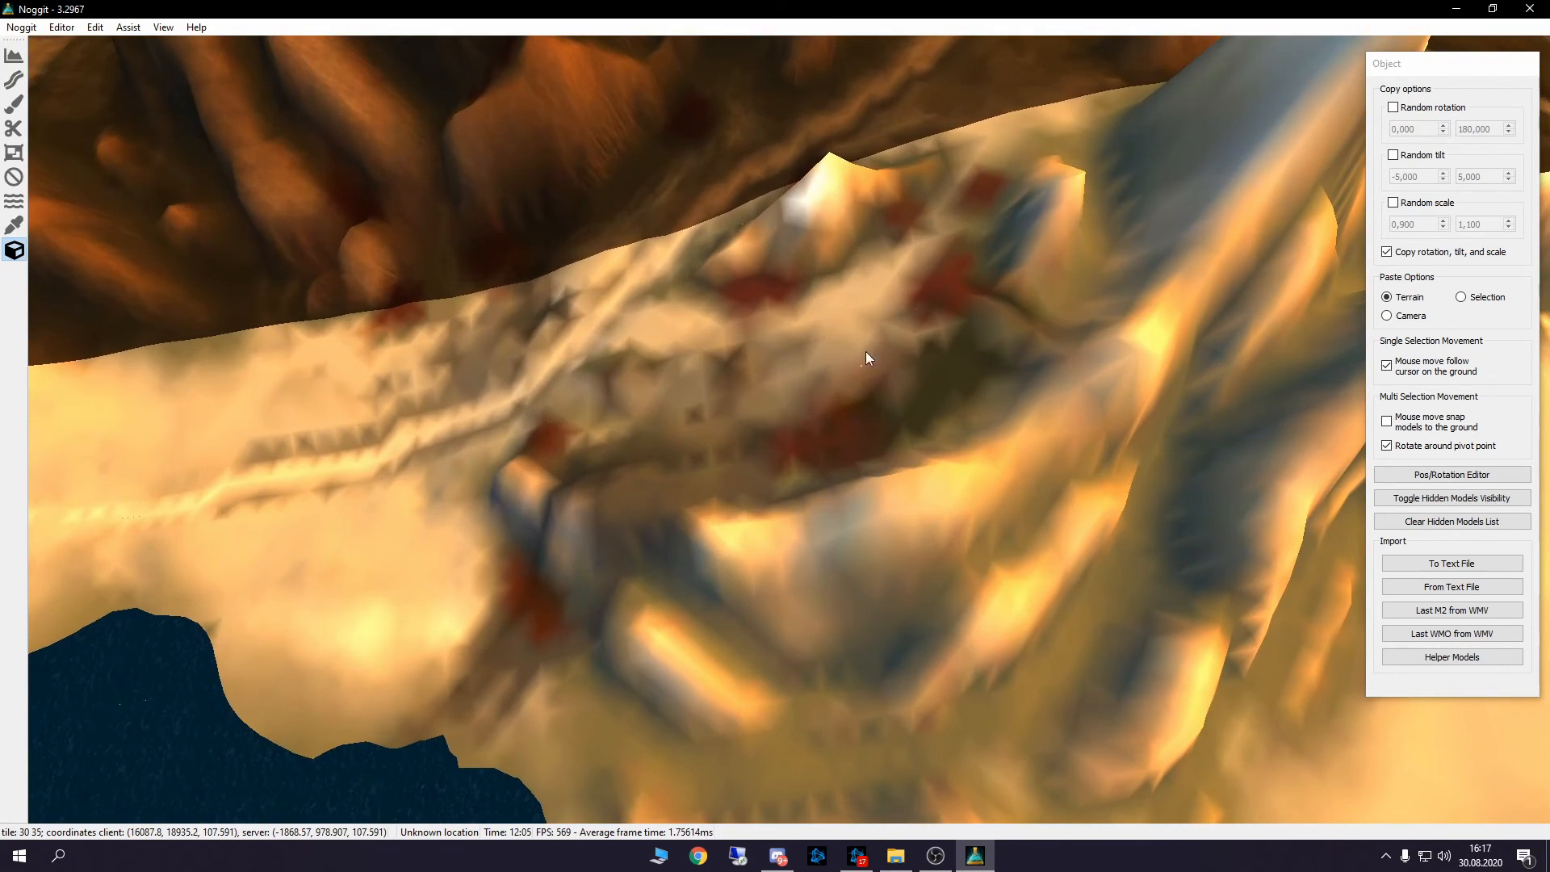
pyautogui.moveTo(702, 382); pyautogui.dragTo(780, 446, button='right')
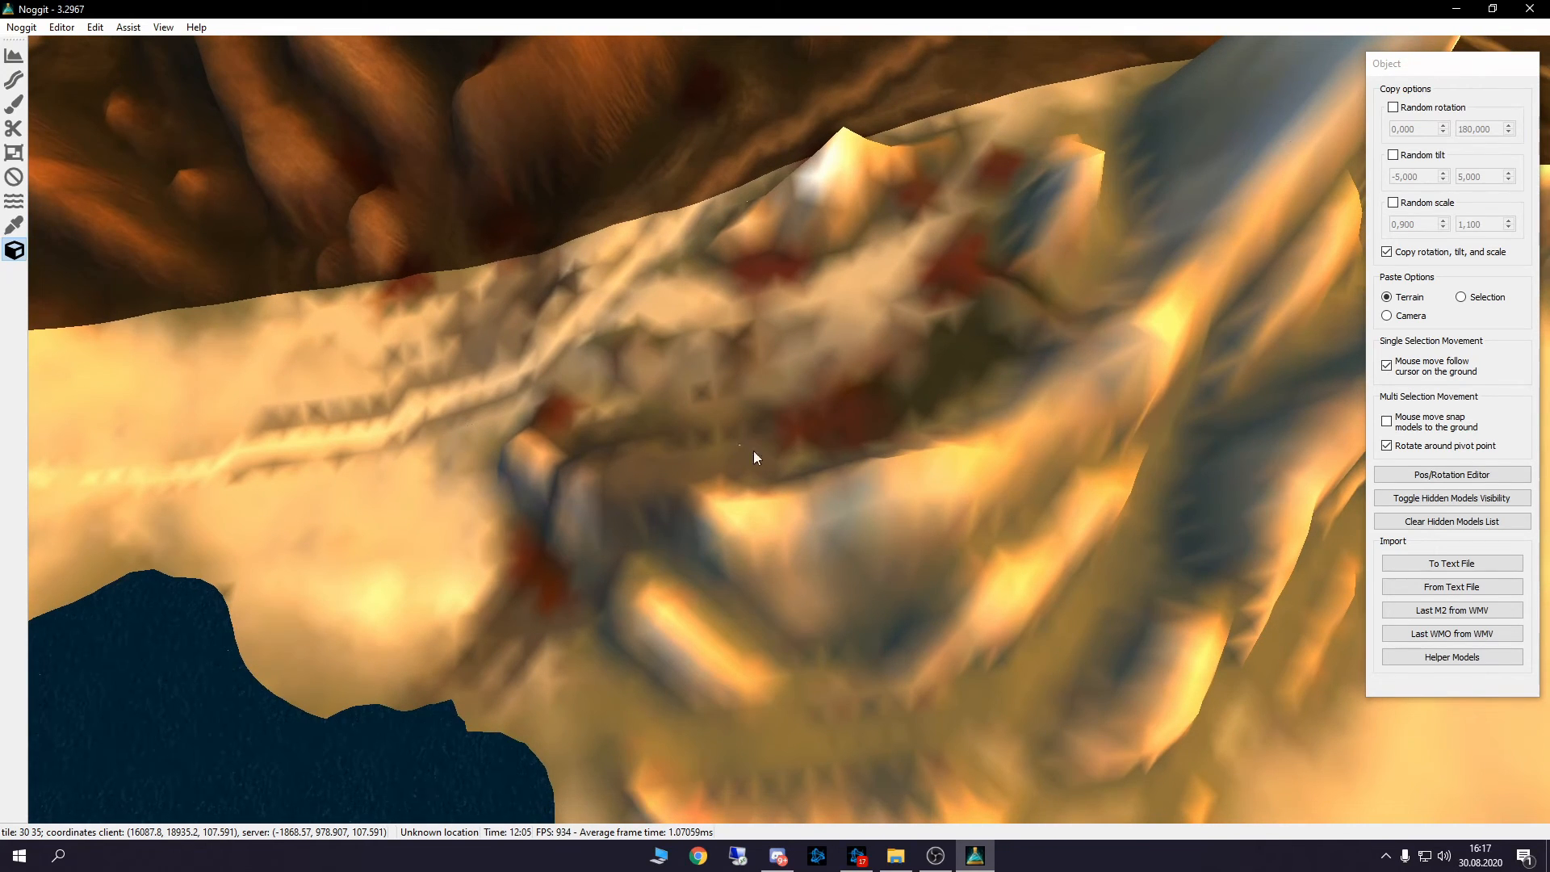
pyautogui.press('s')
pyautogui.moveTo(687, 375); pyautogui.dragTo(686, 421, button='right')
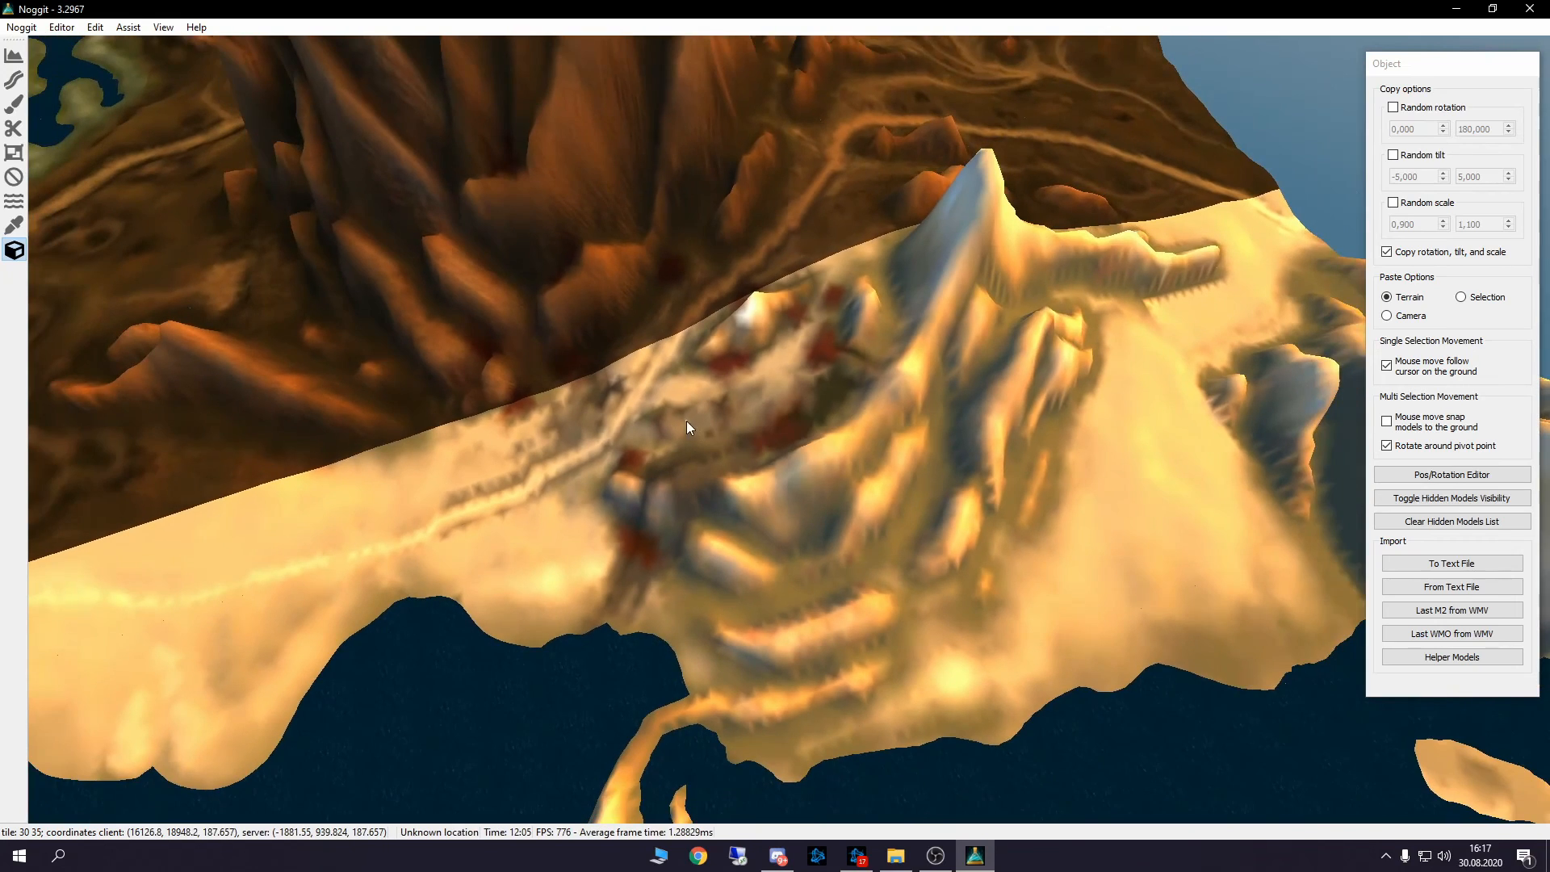
# Examine the tile's coastal slopes, sharp peaks and its border with the still-textured land.
pyautogui.moveTo(602, 453); pyautogui.dragTo(487, 536, button='right')
pyautogui.press('s')
pyautogui.moveTo(753, 628); pyautogui.dragTo(1227, 671, button='right')
pyautogui.press('w')
pyautogui.press('w')
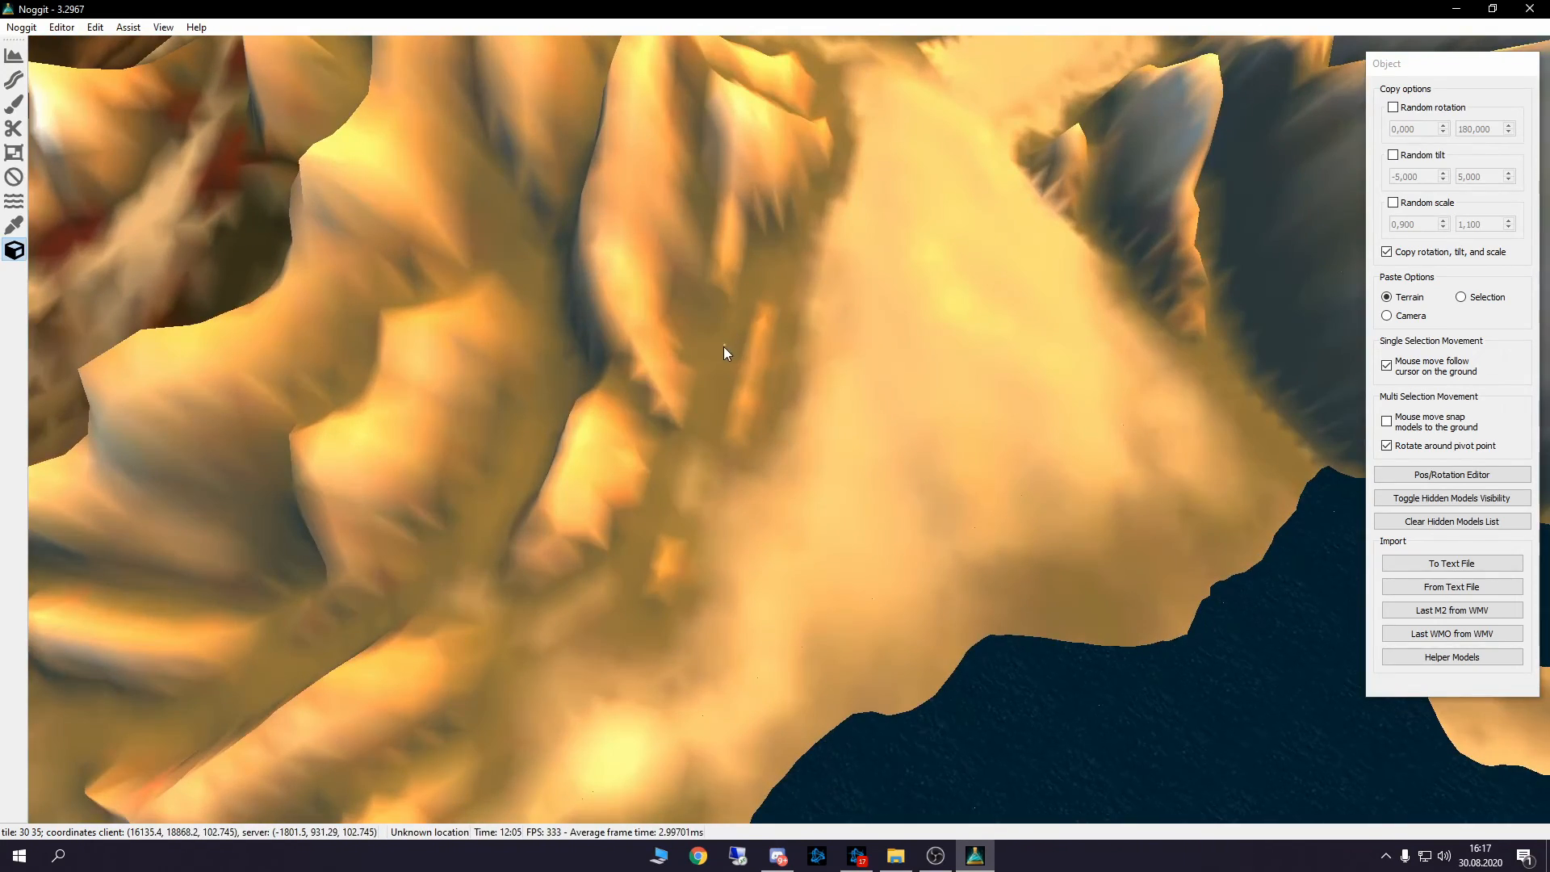
pyautogui.press('s')
pyautogui.moveTo(797, 284); pyautogui.dragTo(818, 462, button='right')
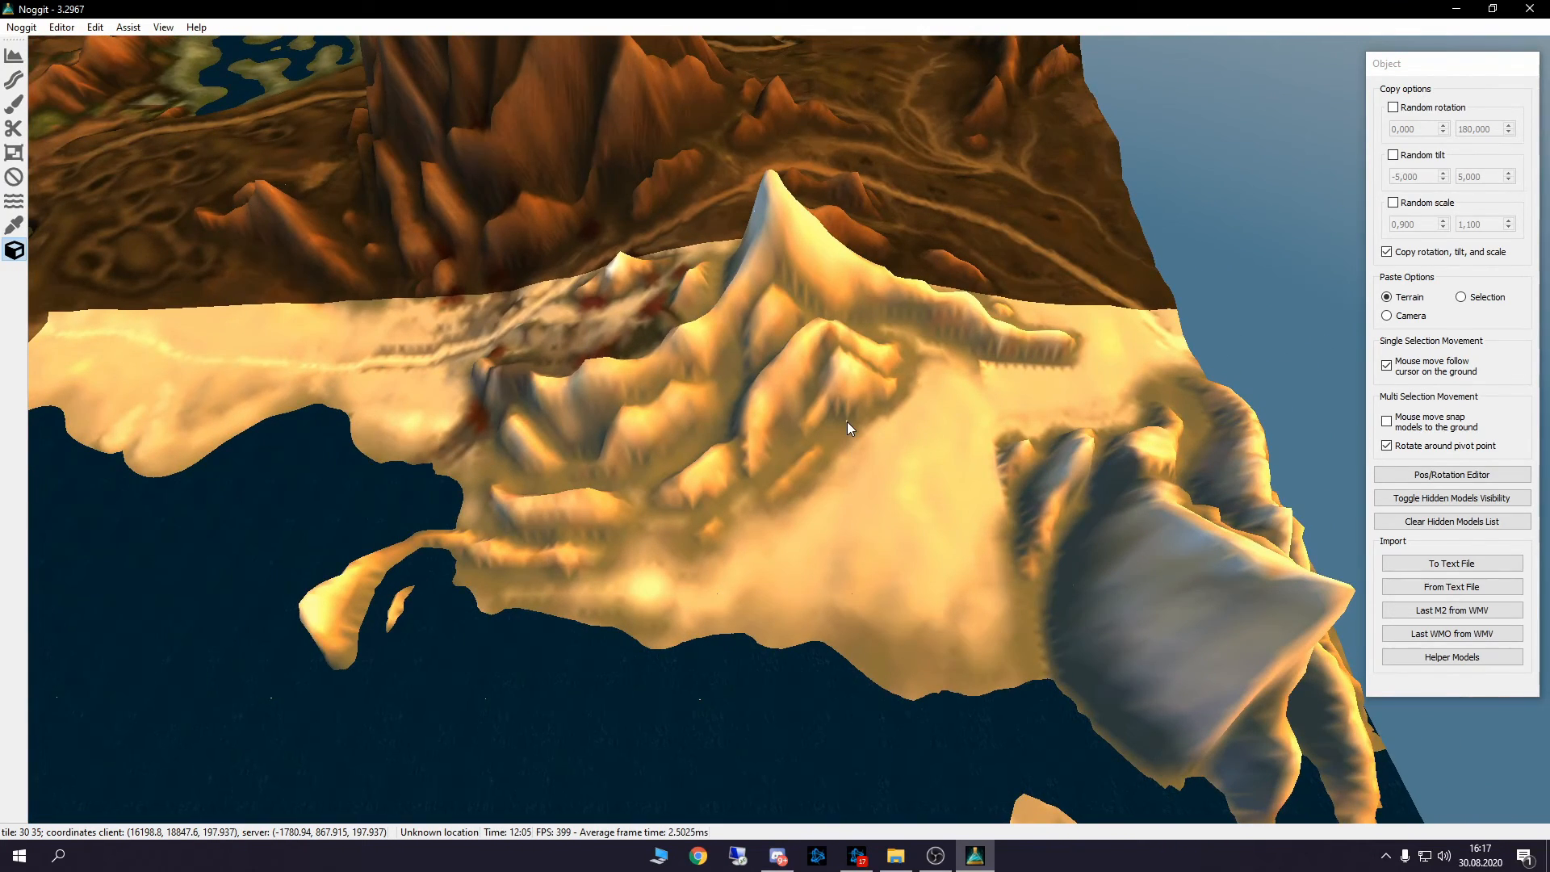
pyautogui.press('w')
pyautogui.moveTo(856, 452); pyautogui.dragTo(676, 468, button='right')
pyautogui.press('s')
pyautogui.press('w')
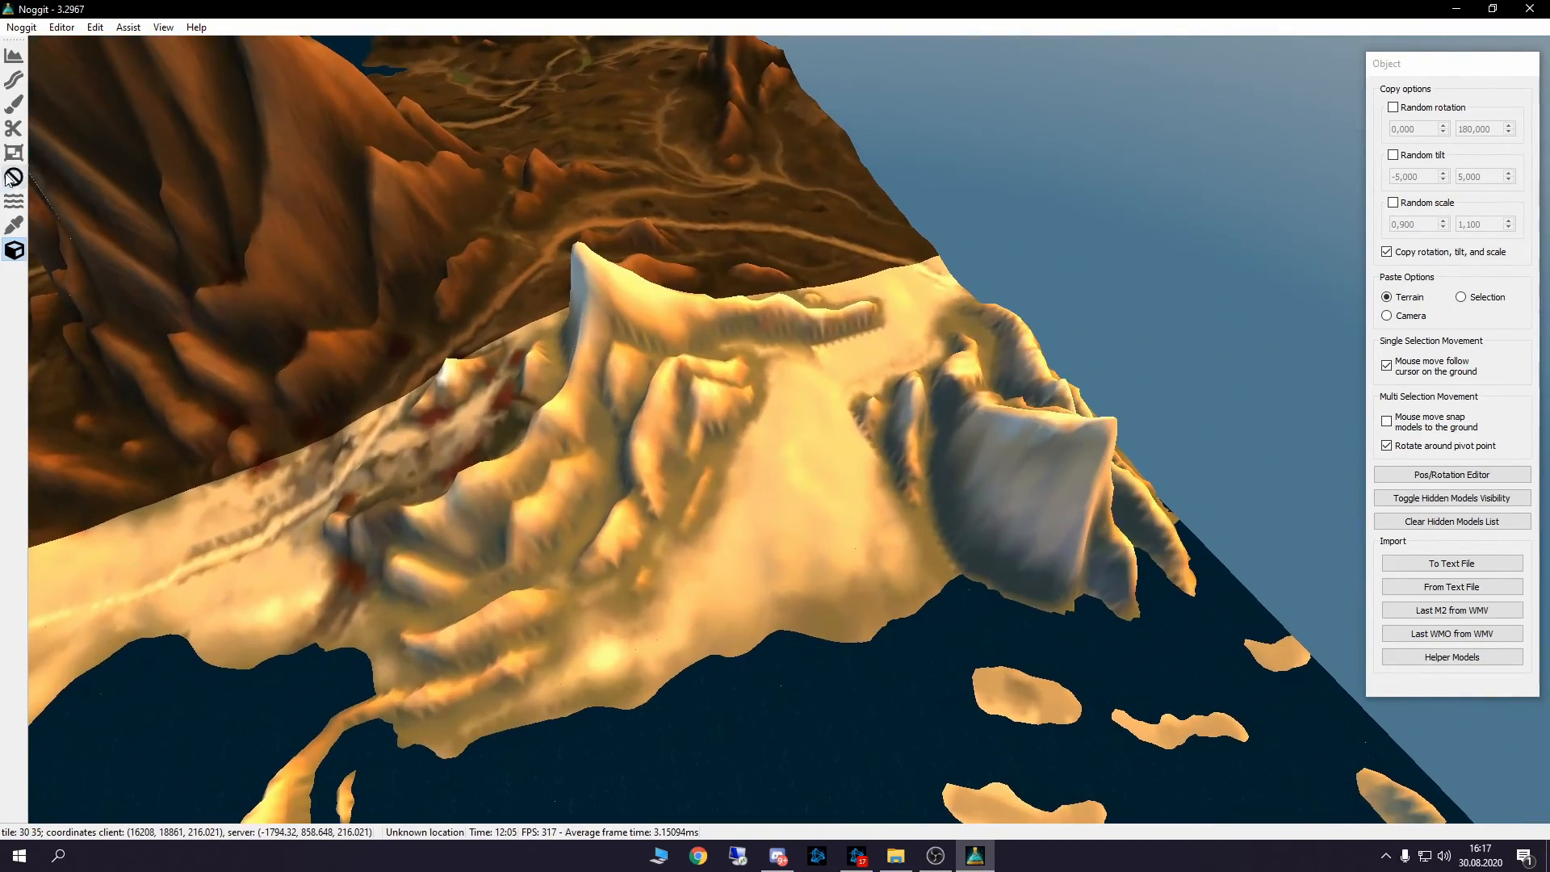
# Choose a dark teal ground texture from the palette and paint it over the hills, peaks and islands of tile 30 35.
pyautogui.click(6, 115)
pyautogui.click(1445, 157)
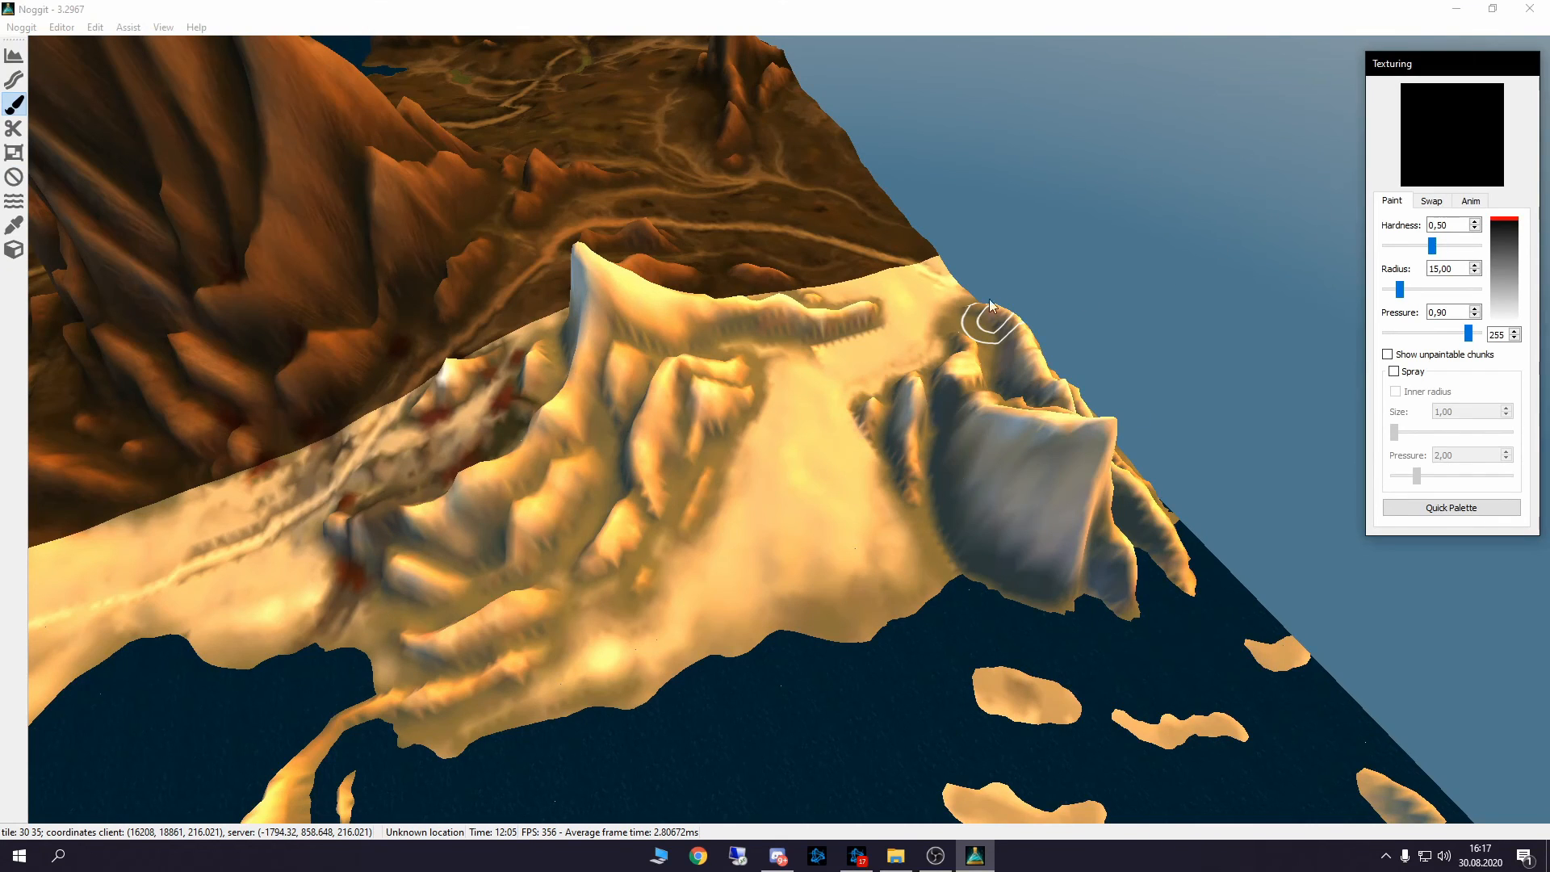
pyautogui.click(764, 347)
pyautogui.click(1082, 219)
pyautogui.moveTo(815, 476)
pyautogui.mouseDown()
pyautogui.moveTo(772, 484)
pyautogui.moveTo(817, 512)
pyautogui.moveTo(710, 505)
pyautogui.moveTo(609, 375)
pyautogui.mouseUp()
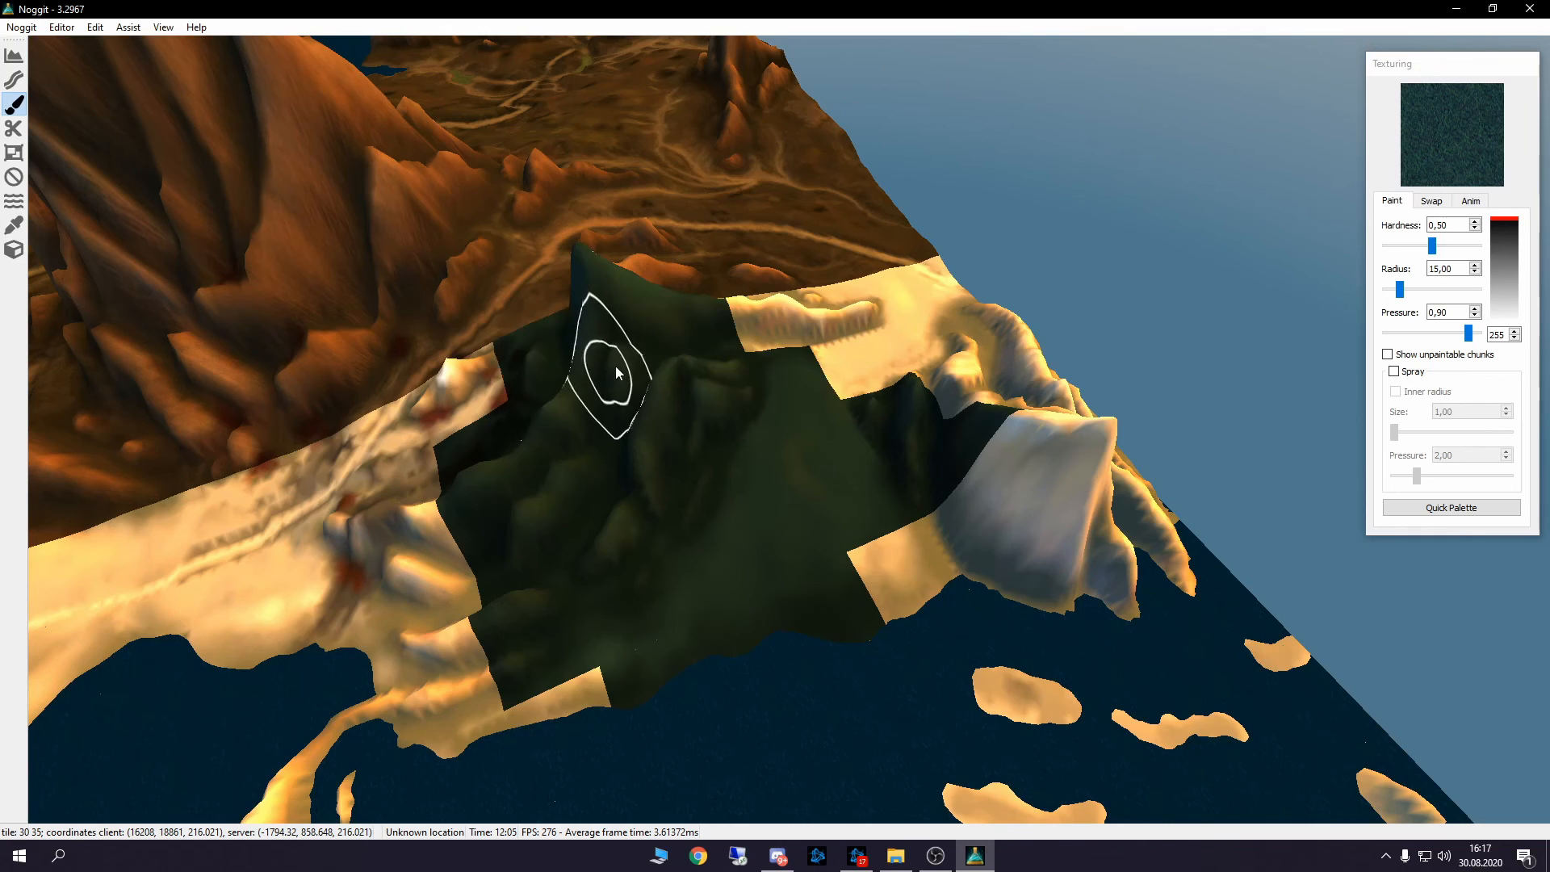
pyautogui.moveTo(931, 321)
pyautogui.mouseDown()
pyautogui.moveTo(894, 444)
pyautogui.moveTo(1203, 616)
pyautogui.mouseUp()
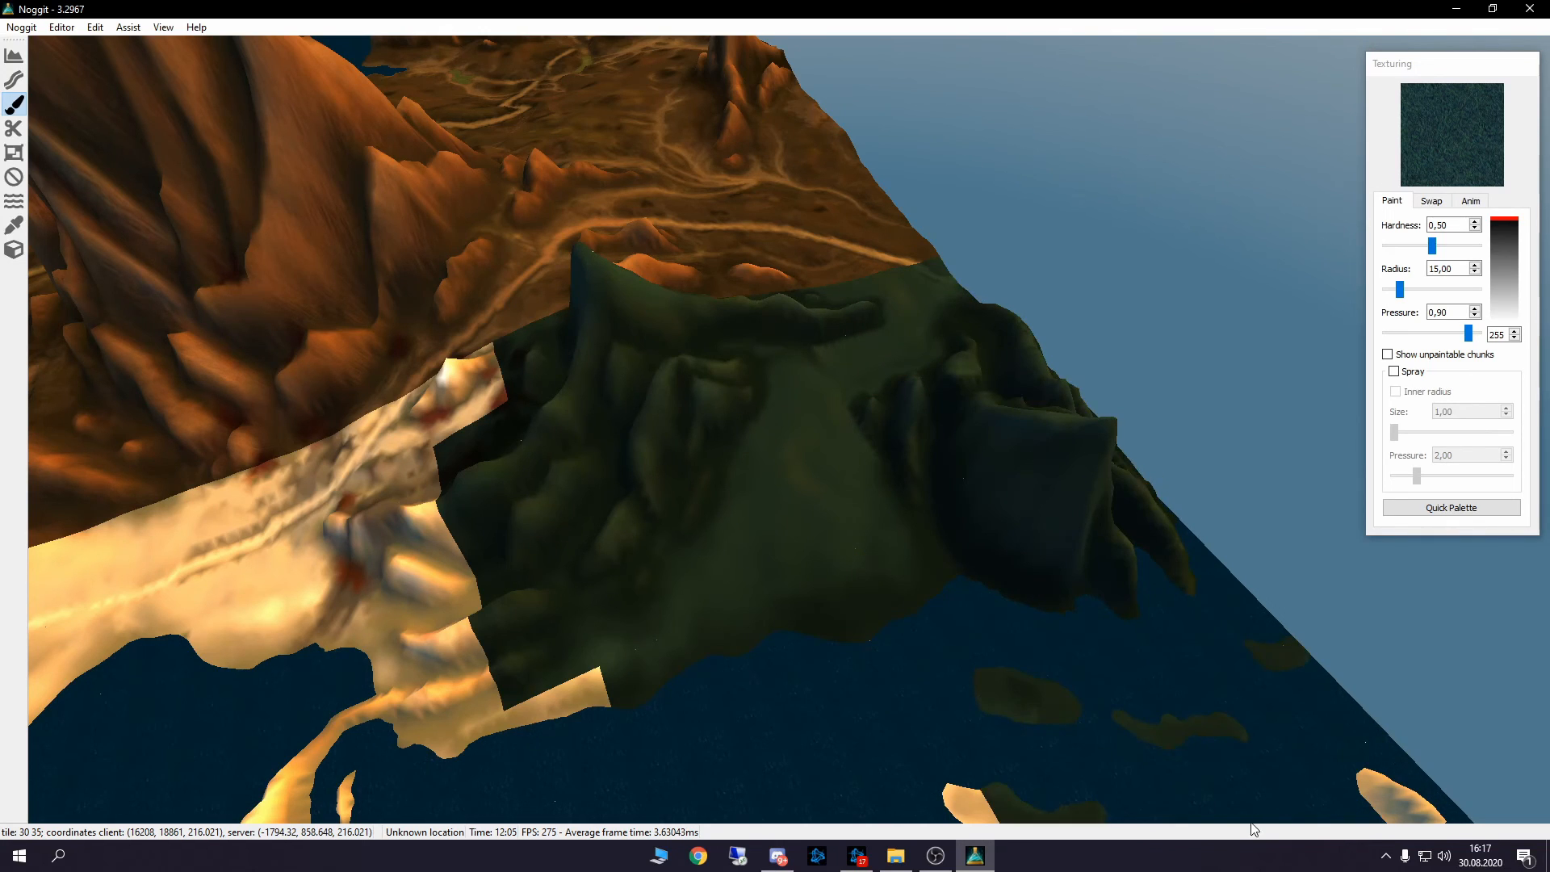
pyautogui.moveTo(938, 818)
pyautogui.mouseDown()
pyautogui.moveTo(405, 699)
pyautogui.moveTo(422, 453)
pyautogui.moveTo(202, 623)
pyautogui.moveTo(906, 610)
pyautogui.mouseUp()
# Continue painting the dark teal texture over more of the remaining bare terrain on tile 30 35.
pyautogui.press('w')
pyautogui.moveTo(907, 609)
pyautogui.mouseDown(button='right')
pyautogui.moveTo(723, 554)
pyautogui.moveTo(1146, 546)
pyautogui.moveTo(975, 631)
pyautogui.moveTo(774, 627)
pyautogui.moveTo(899, 642)
pyautogui.moveTo(724, 622)
pyautogui.moveTo(941, 620)
pyautogui.moveTo(854, 606)
pyautogui.moveTo(988, 615)
pyautogui.mouseUp(button='right')
pyautogui.press('s')
pyautogui.press('w')
pyautogui.press('d')
pyautogui.moveTo(1032, 611); pyautogui.dragTo(834, 675, button='right')
pyautogui.moveTo(1111, 453)
pyautogui.mouseDown()
pyautogui.moveTo(1160, 409)
pyautogui.moveTo(1154, 376)
pyautogui.mouseUp()
# Fly over the neighbouring textured tiles to examine the winding road, craters and green ponds of tile 29 36.
pyautogui.moveTo(848, 490)
pyautogui.mouseDown(button='right')
pyautogui.moveTo(824, 529)
pyautogui.moveTo(843, 559)
pyautogui.moveTo(966, 544)
pyautogui.mouseUp(button='right')
pyautogui.press('a')
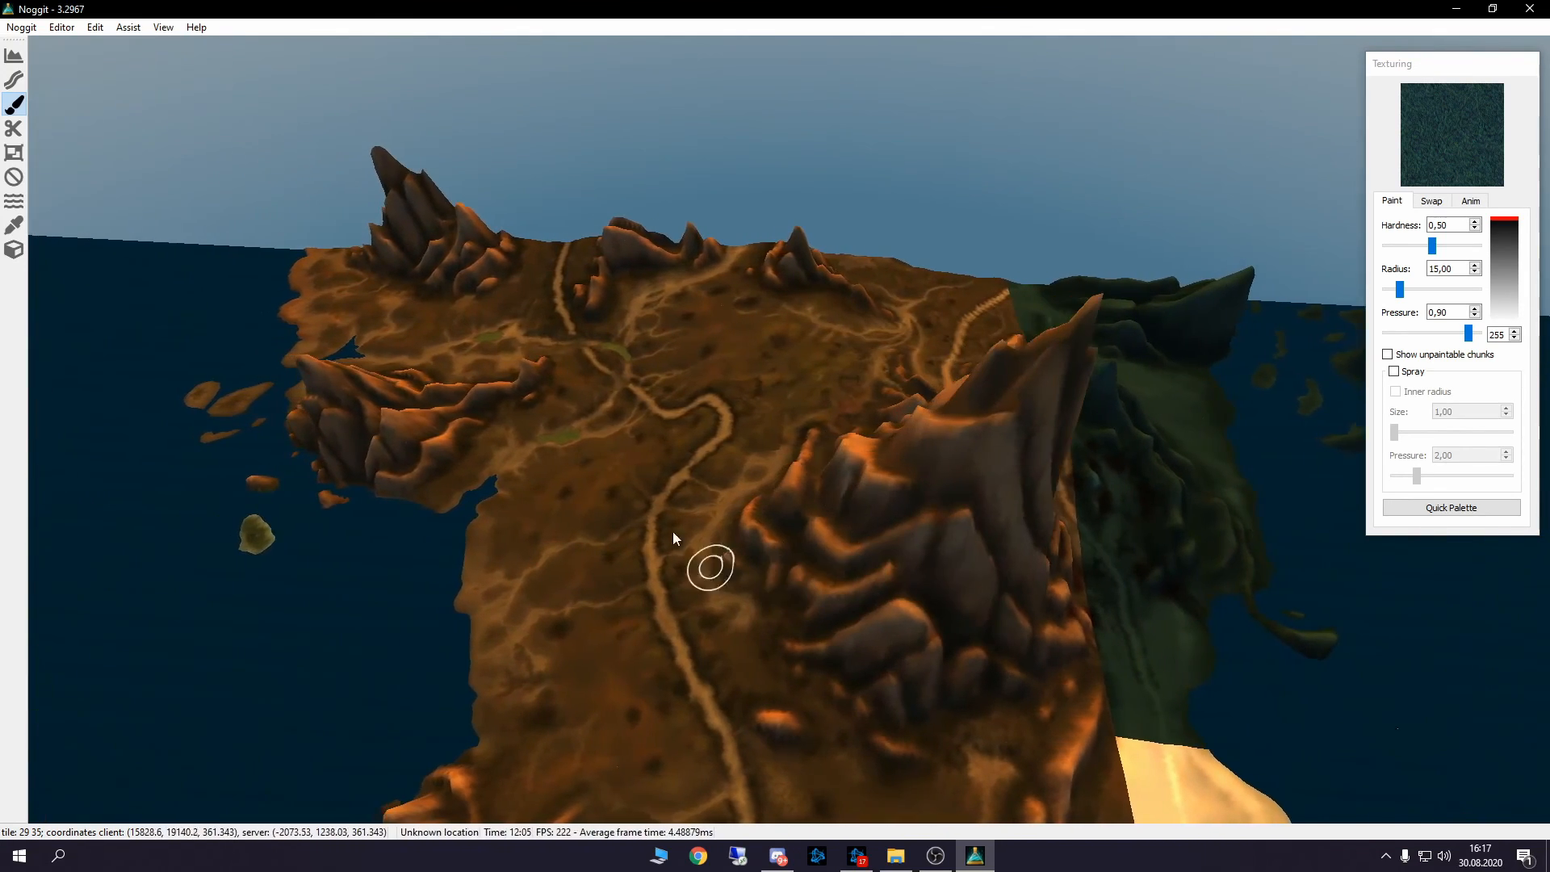
pyautogui.press('w')
pyautogui.moveTo(777, 415)
pyautogui.mouseDown(button='right')
pyautogui.moveTo(724, 572)
pyautogui.moveTo(918, 480)
pyautogui.mouseUp(button='right')
pyautogui.moveTo(898, 348); pyautogui.dragTo(745, 541, button='right')
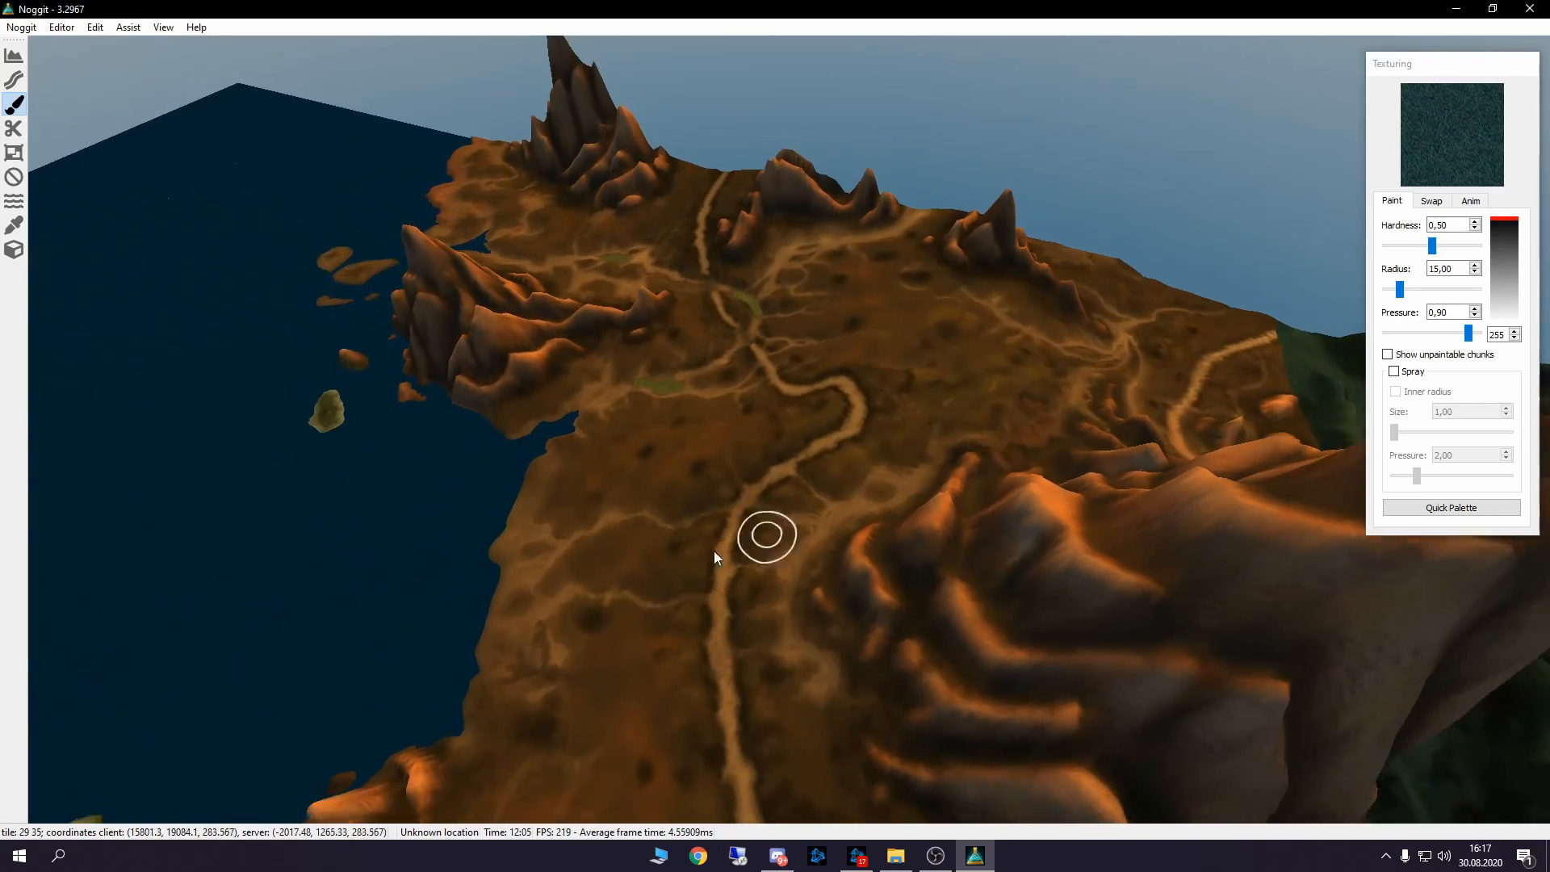
pyautogui.press('s')
pyautogui.moveTo(788, 401); pyautogui.dragTo(1172, 706, button='right')
pyautogui.moveTo(824, 525)
pyautogui.mouseDown(button='right')
pyautogui.moveTo(1225, 791)
pyautogui.moveTo(1202, 705)
pyautogui.moveTo(1252, 710)
pyautogui.mouseUp(button='right')
pyautogui.press('w')
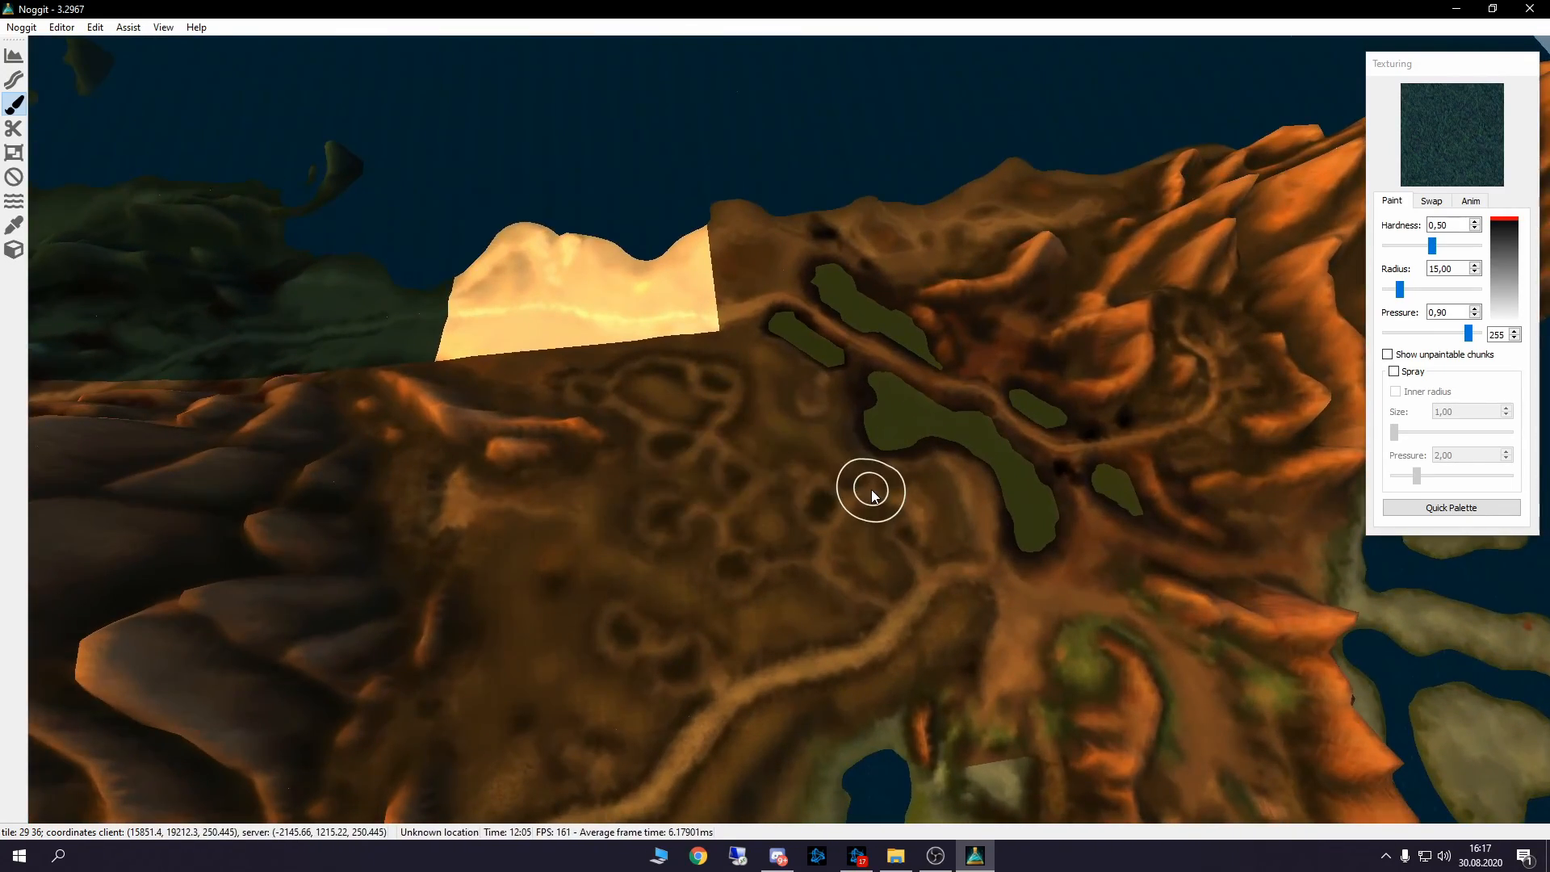
pyautogui.press('w')
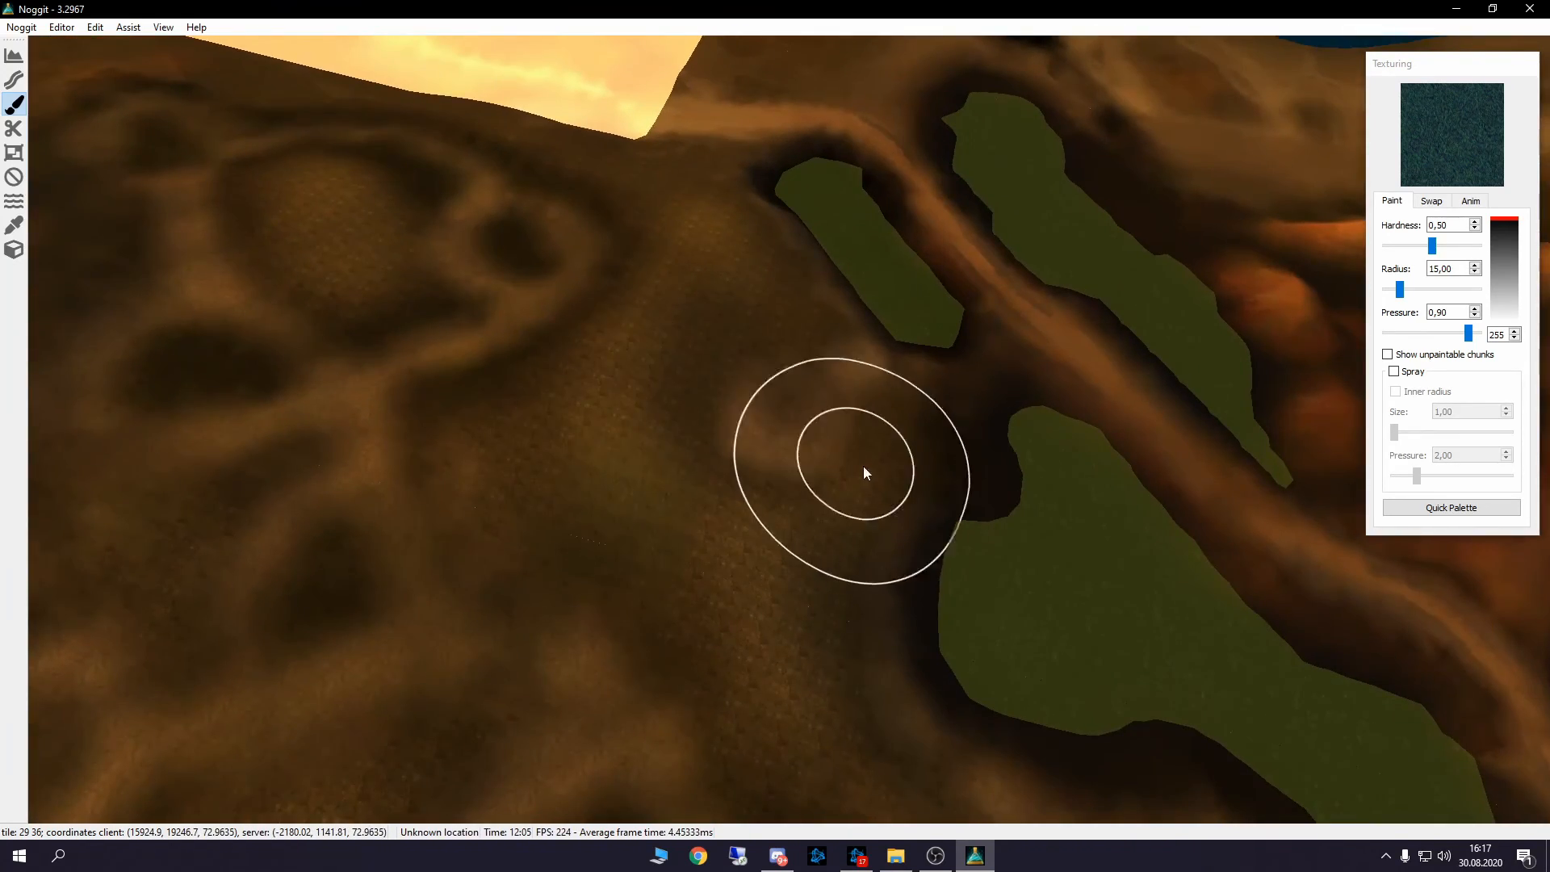
pyautogui.moveTo(856, 461); pyautogui.dragTo(618, 428, button='right')
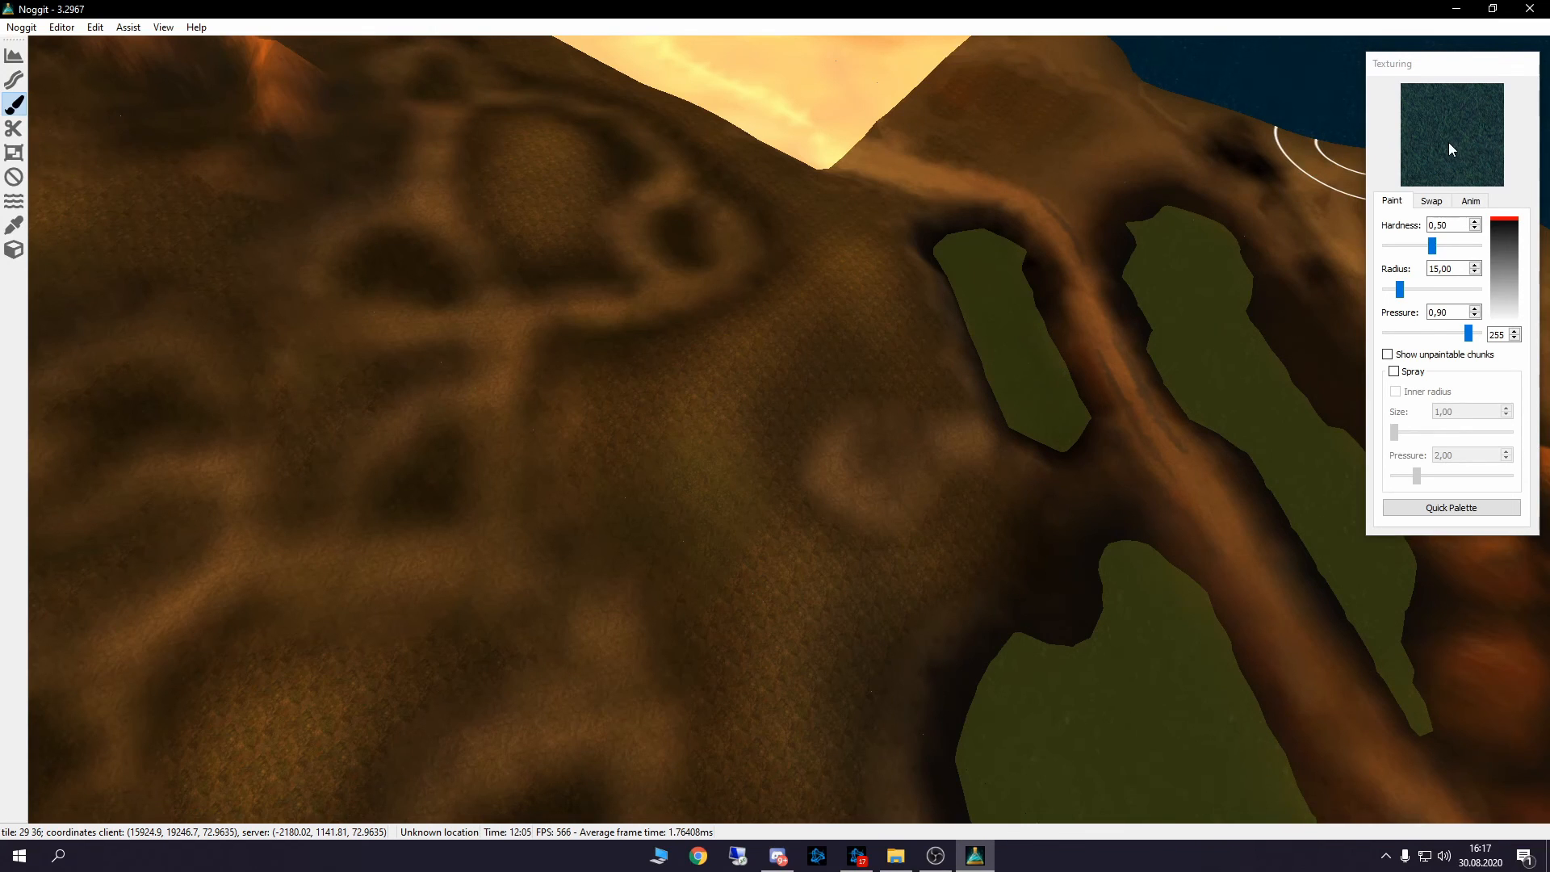
# Sample the light brown dirt texture from the cratered ground beside the green ponds on tile 29 36.
pyautogui.click(1433, 201)
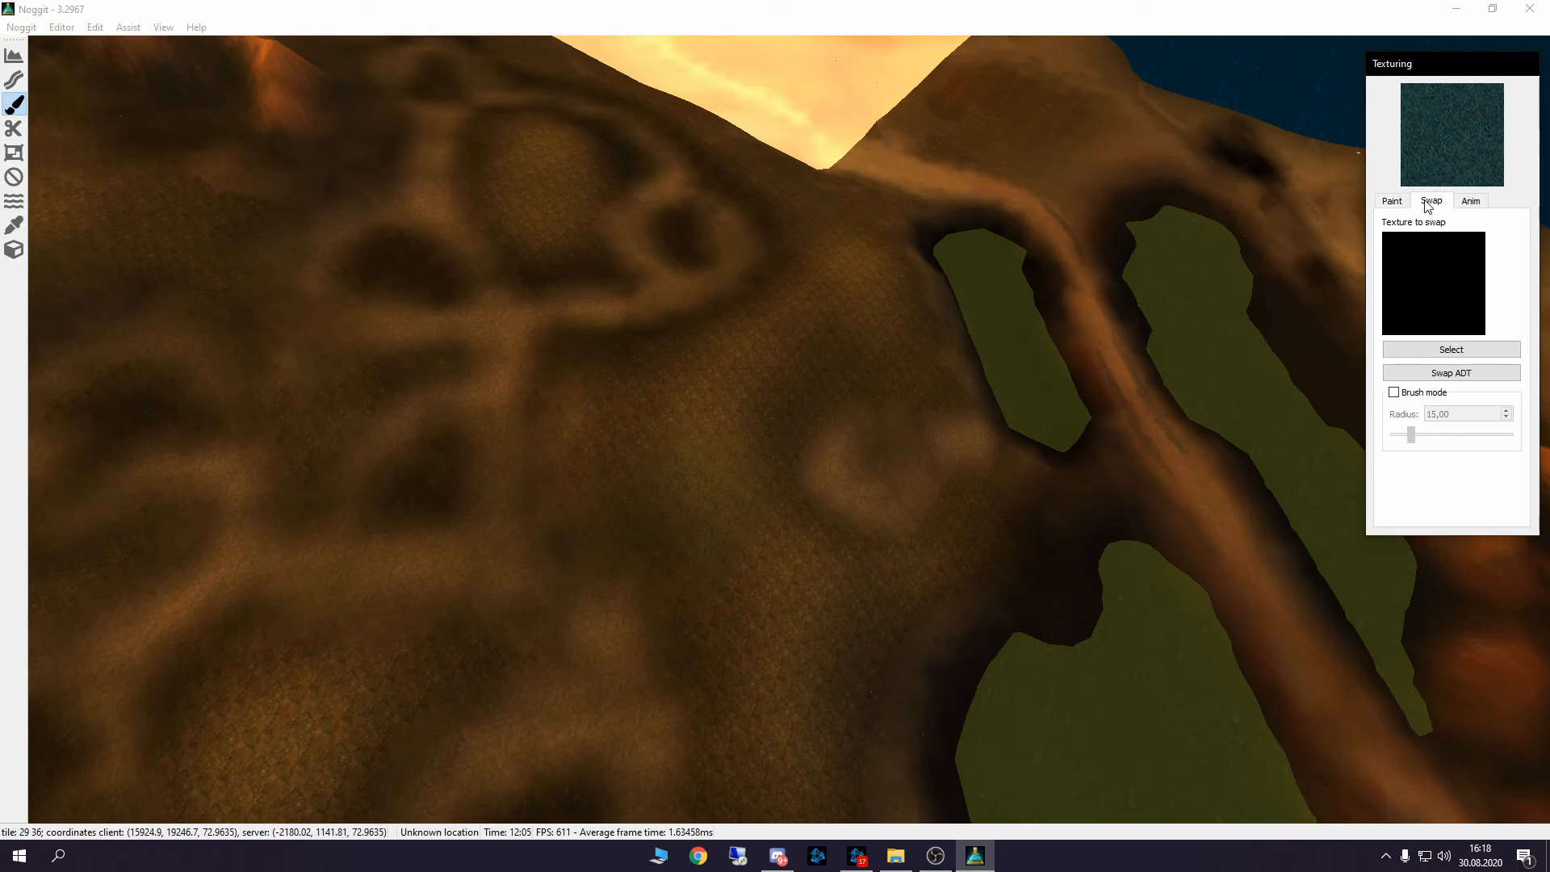
pyautogui.keyDown('ctrl'); pyautogui.keyDown('shift'); pyautogui.click(741, 416); pyautogui.keyUp('shift'); pyautogui.keyUp('ctrl')
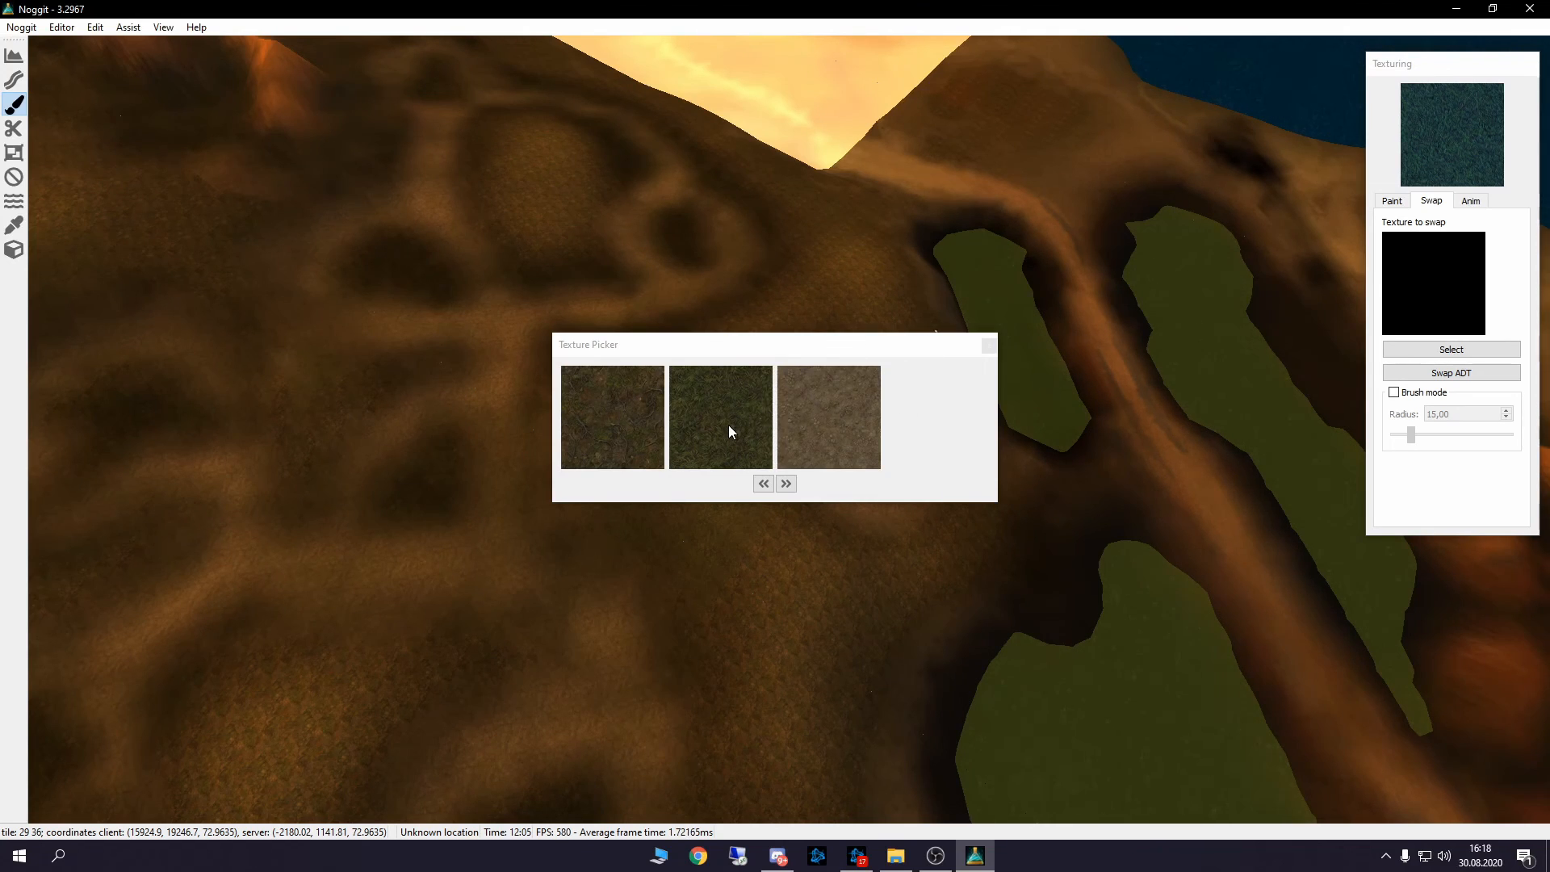
pyautogui.click(841, 414)
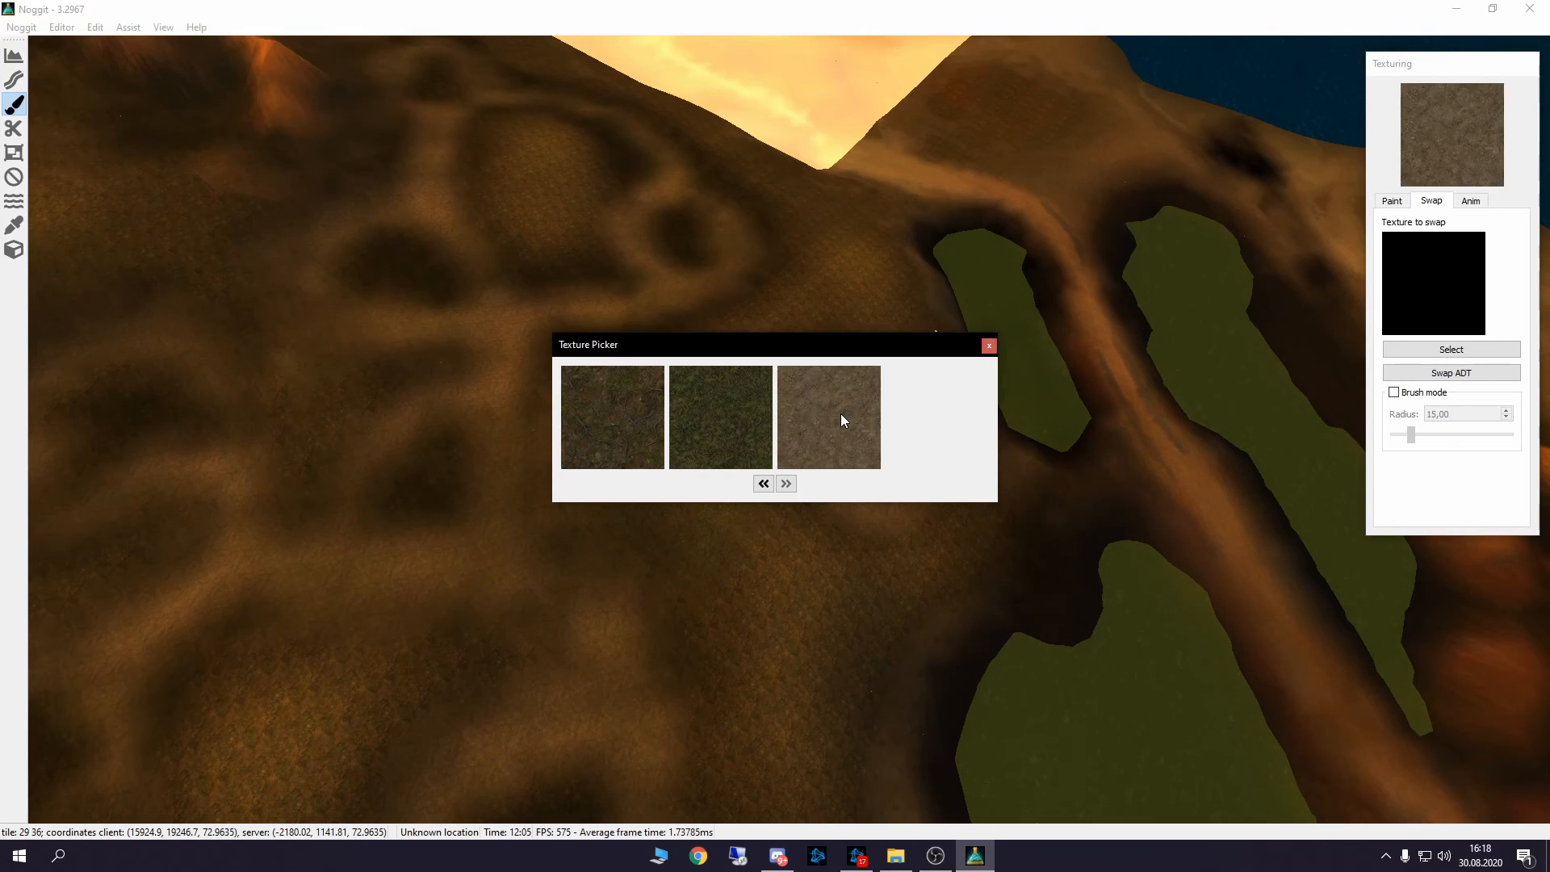
pyautogui.click(989, 347)
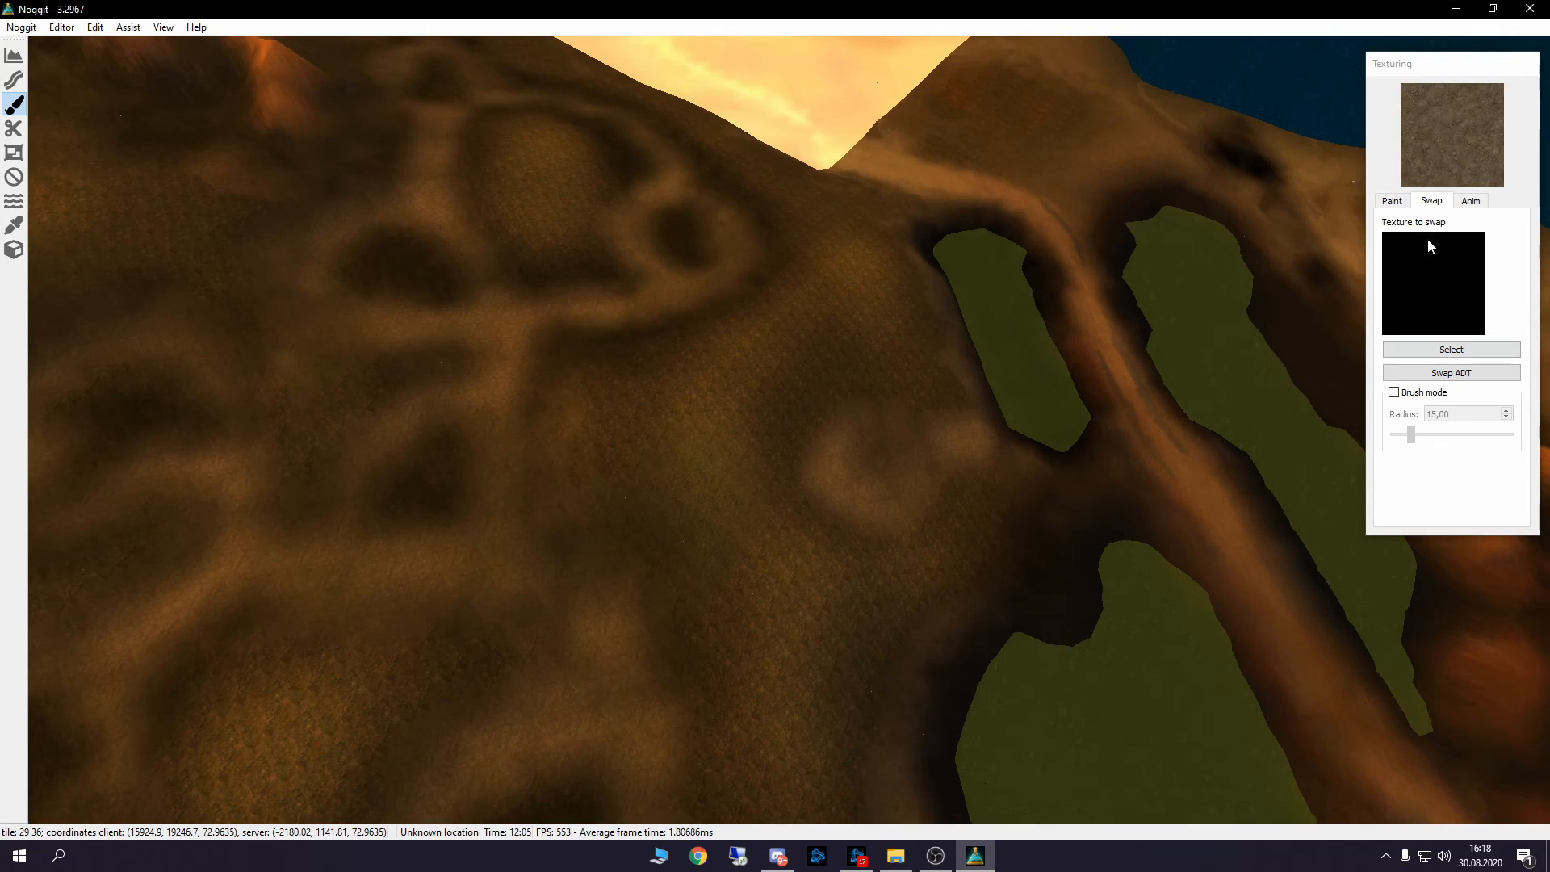
# Paint the sampled dirt beside the ponds' road and set it as the texture to swap.
pyautogui.click(1392, 200)
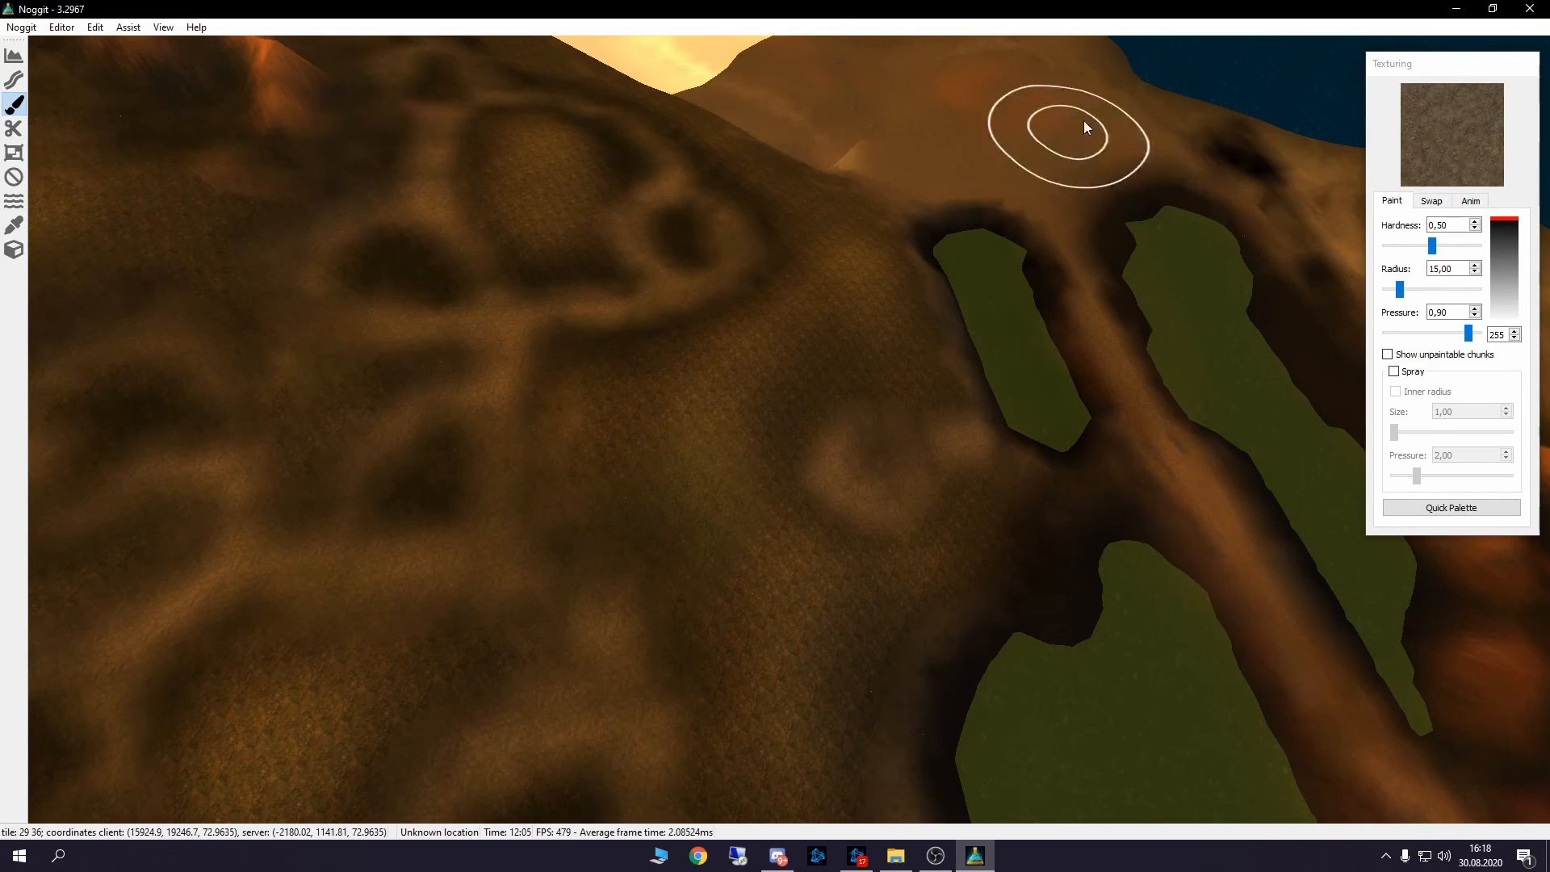
pyautogui.click(1433, 202)
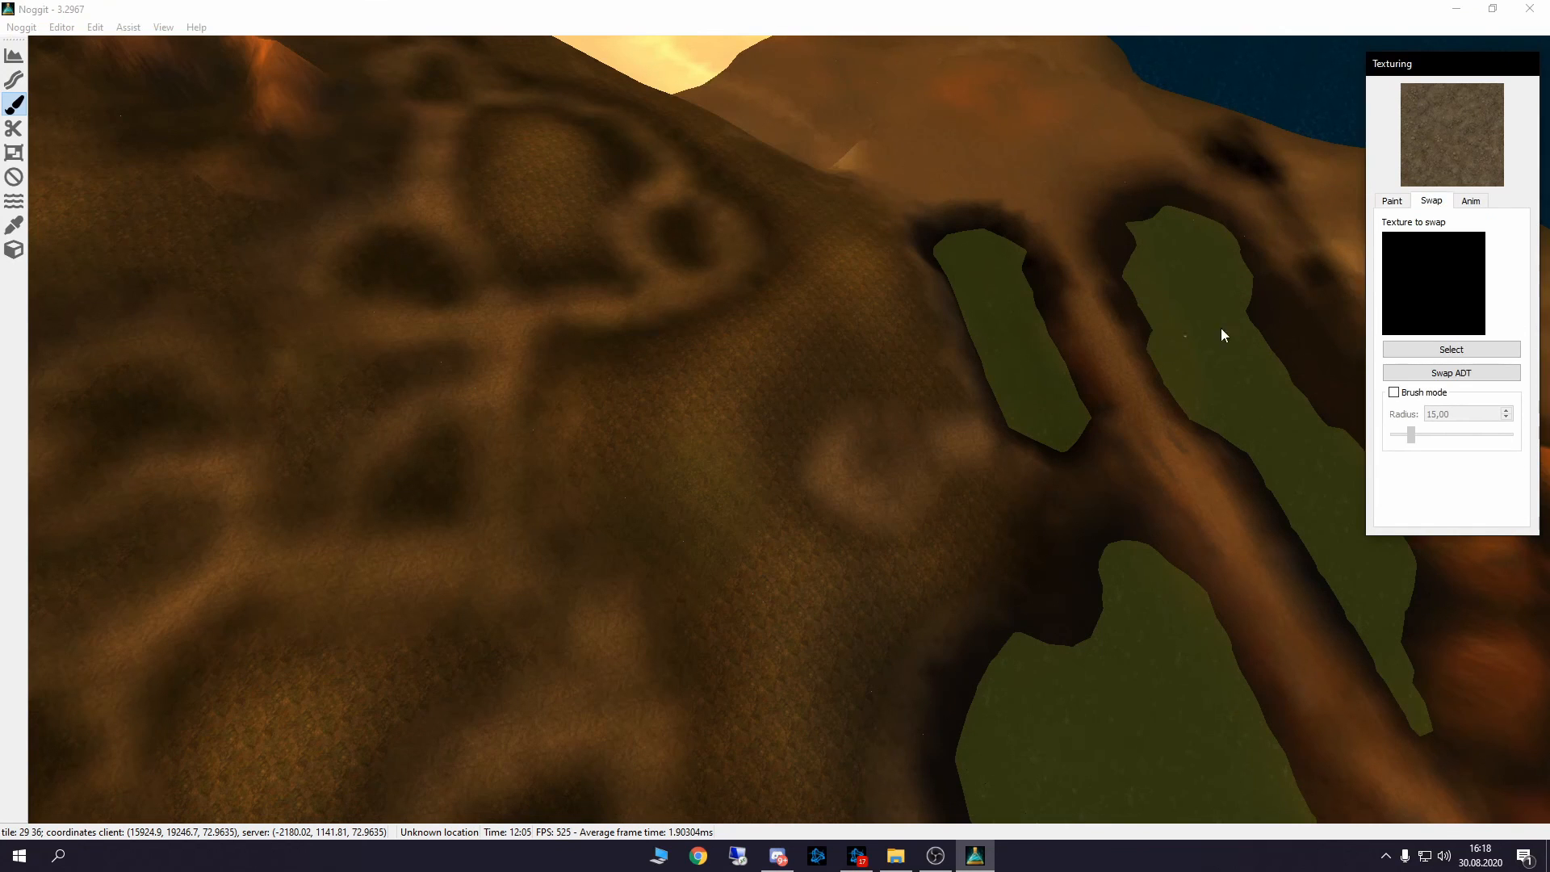
pyautogui.click(1450, 352)
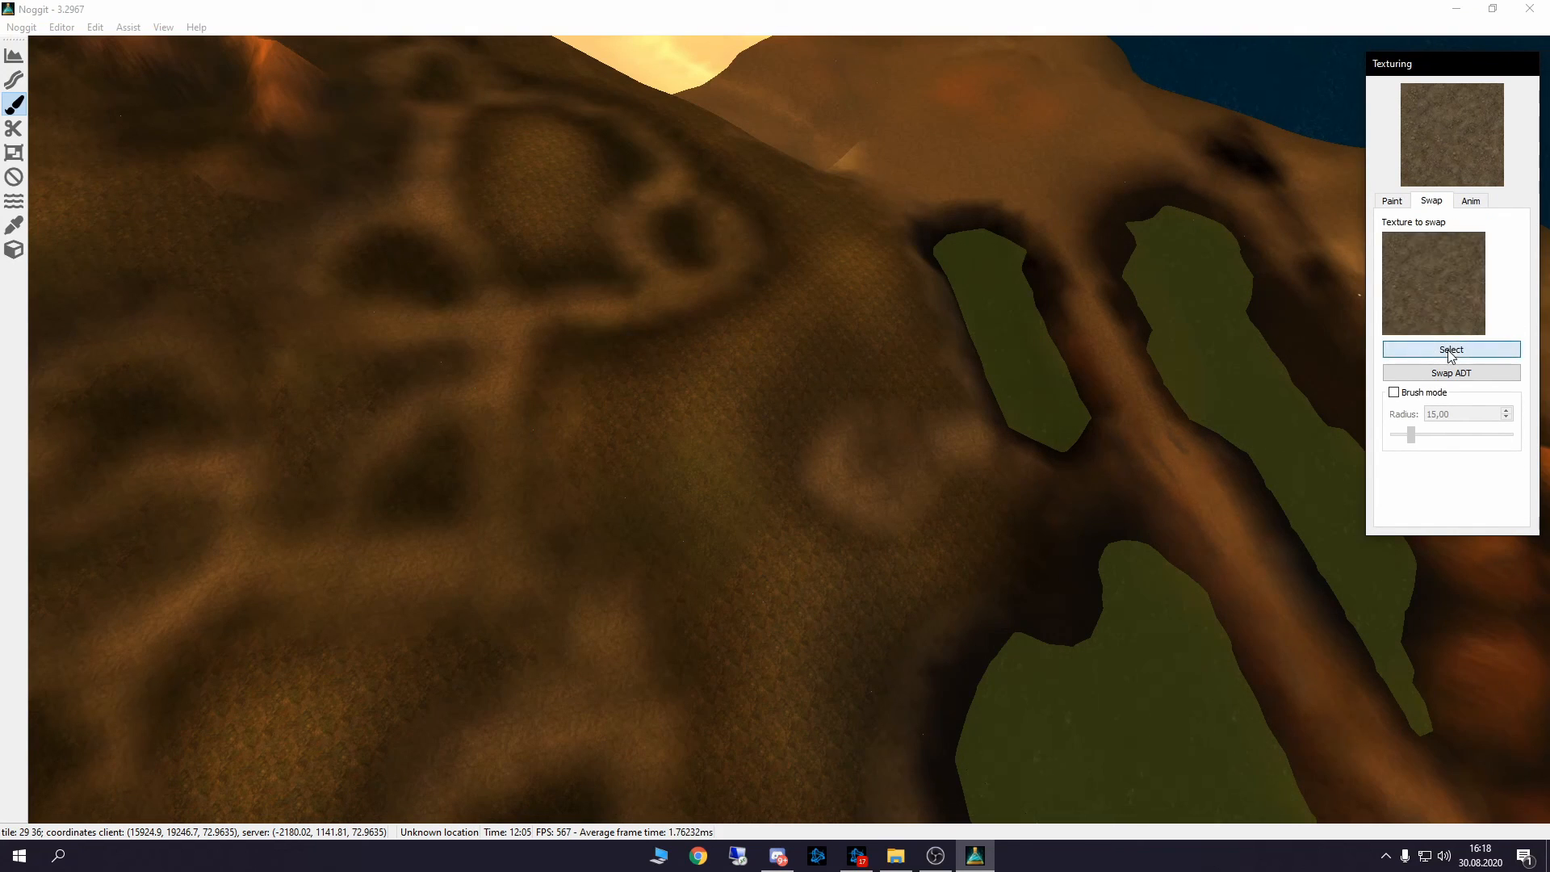
pyautogui.moveTo(736, 415); pyautogui.dragTo(1048, 377, button='right')
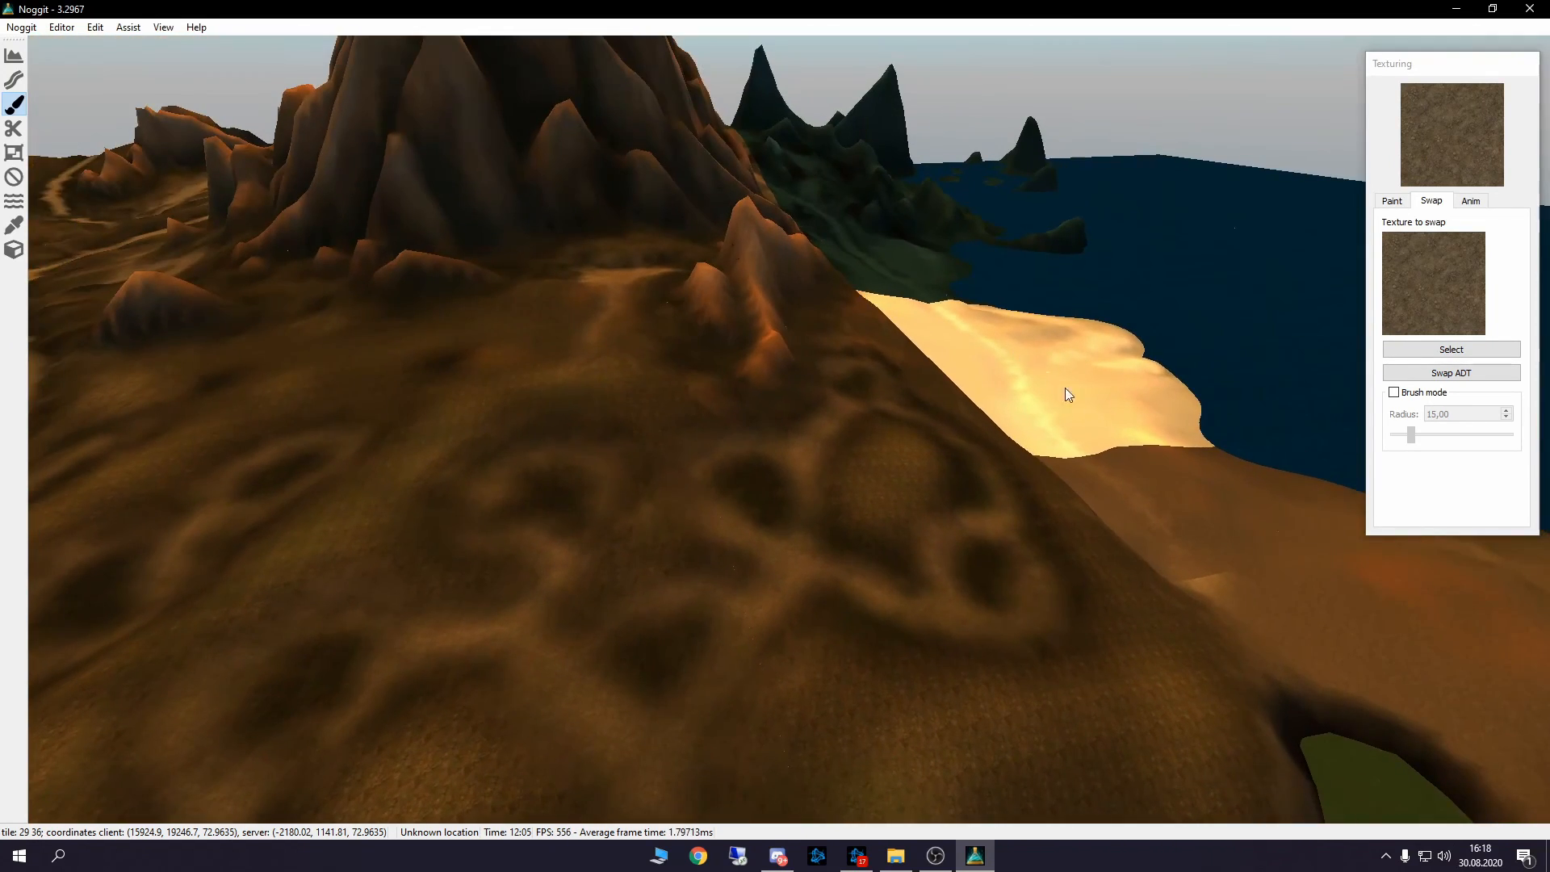
pyautogui.moveTo(876, 274); pyautogui.dragTo(832, 630, button='right')
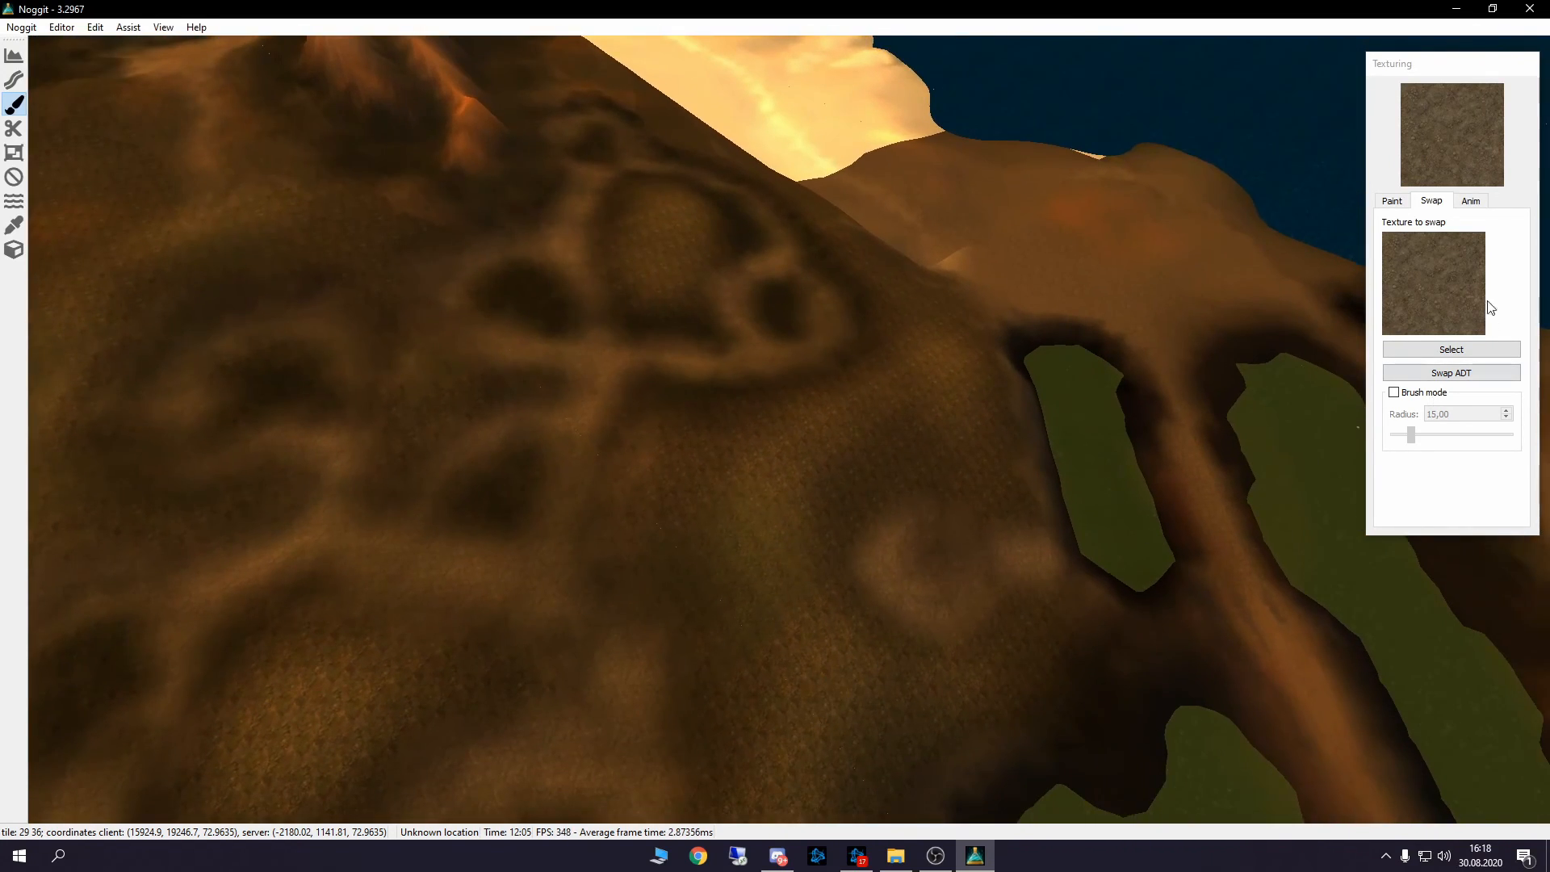
pyautogui.click(1439, 351)
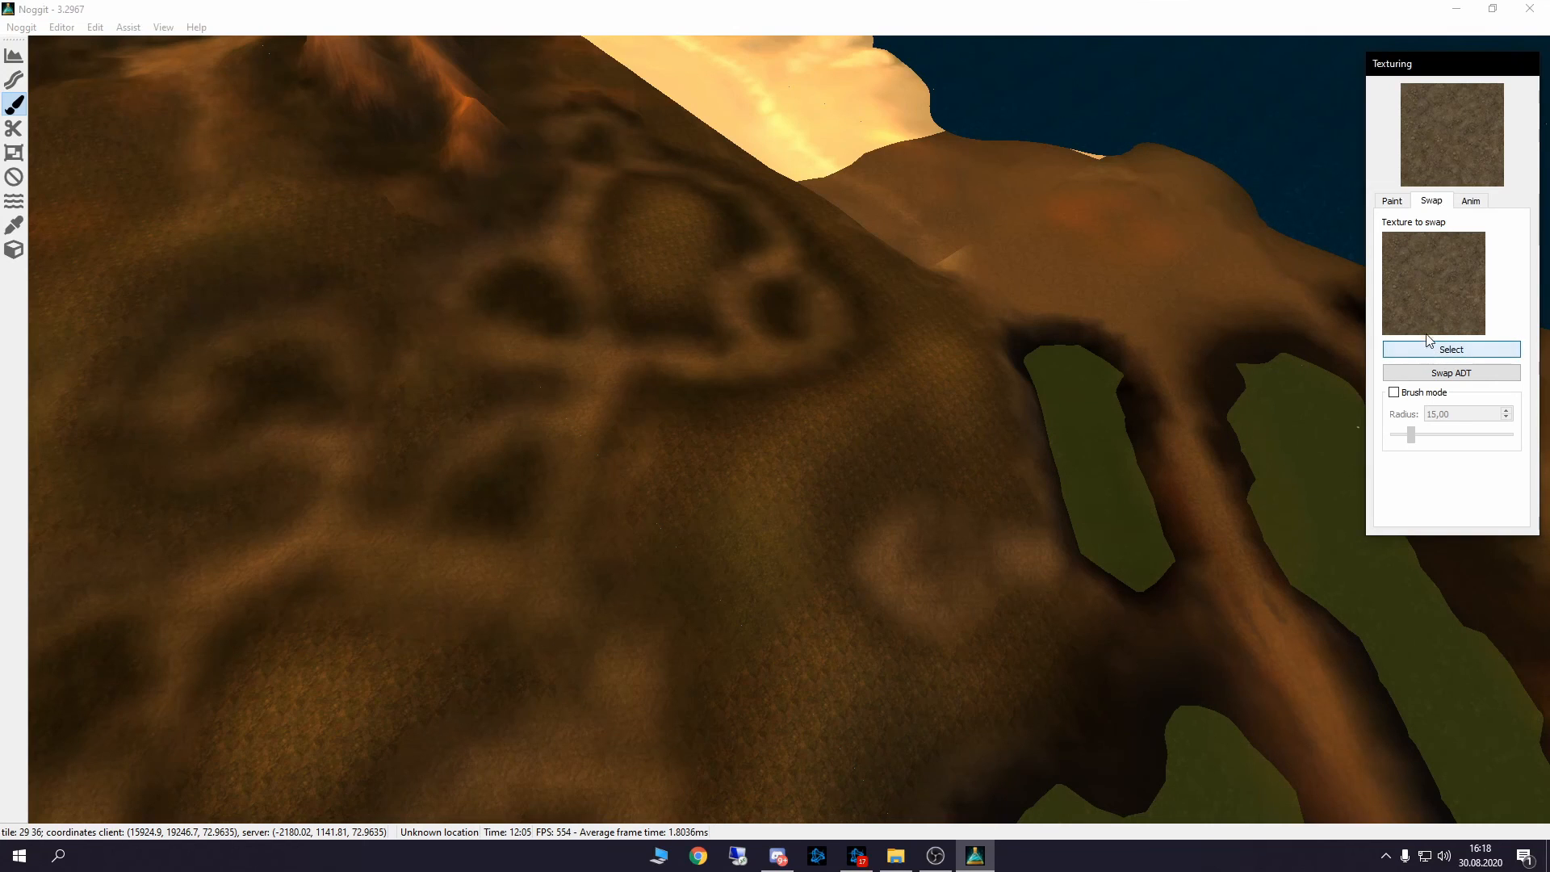
# Open the texture palette for a replacement texture and filter it to sand.
pyautogui.click(1448, 149)
pyautogui.click(1085, 250)
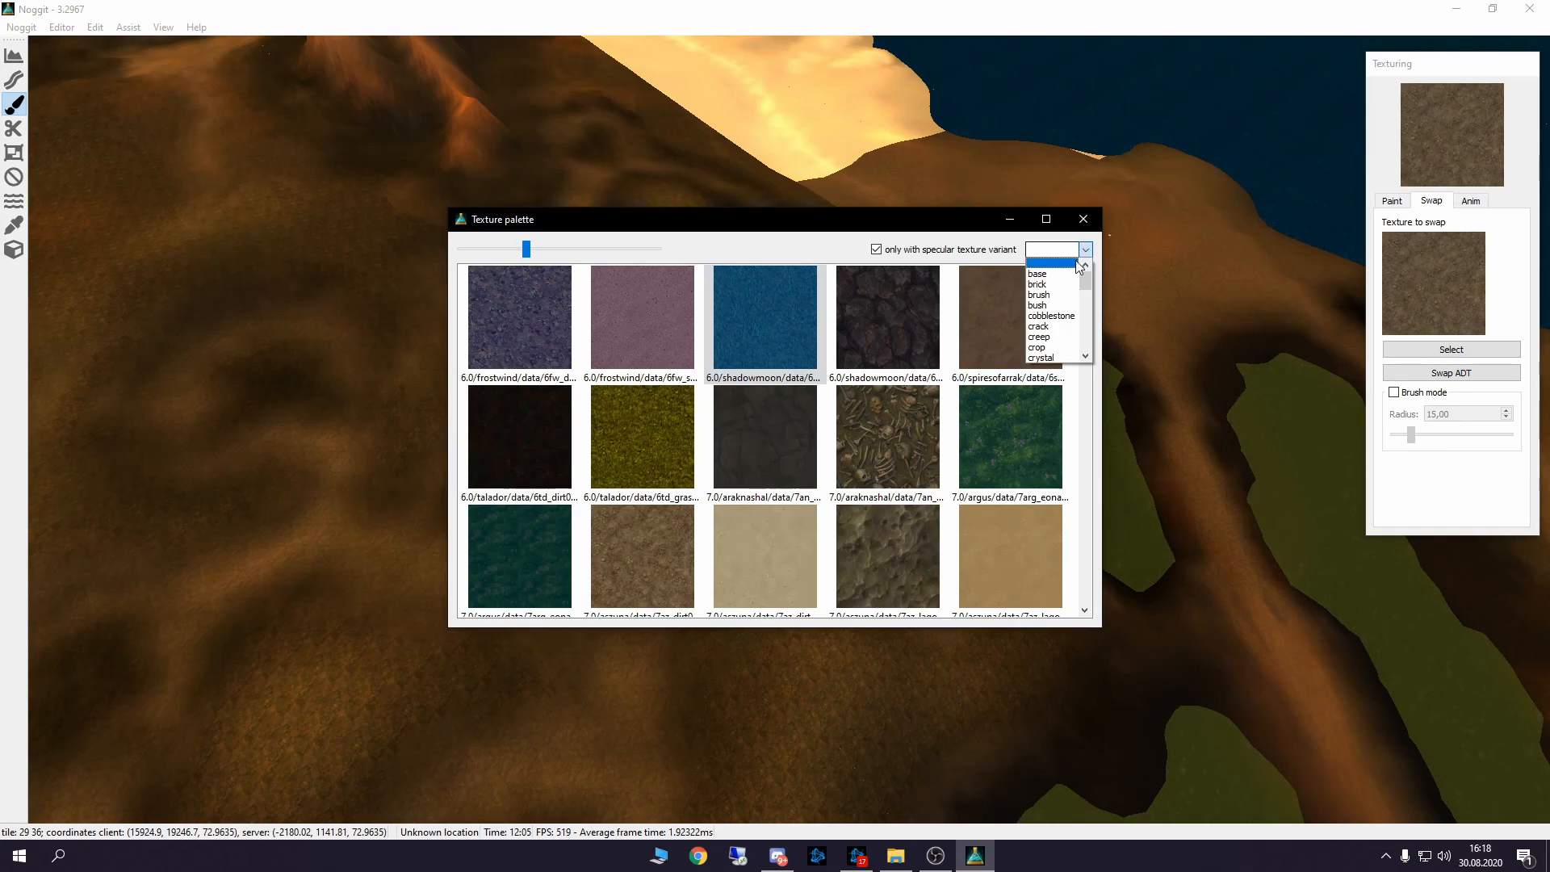
pyautogui.scroll(-5, 1052, 337)
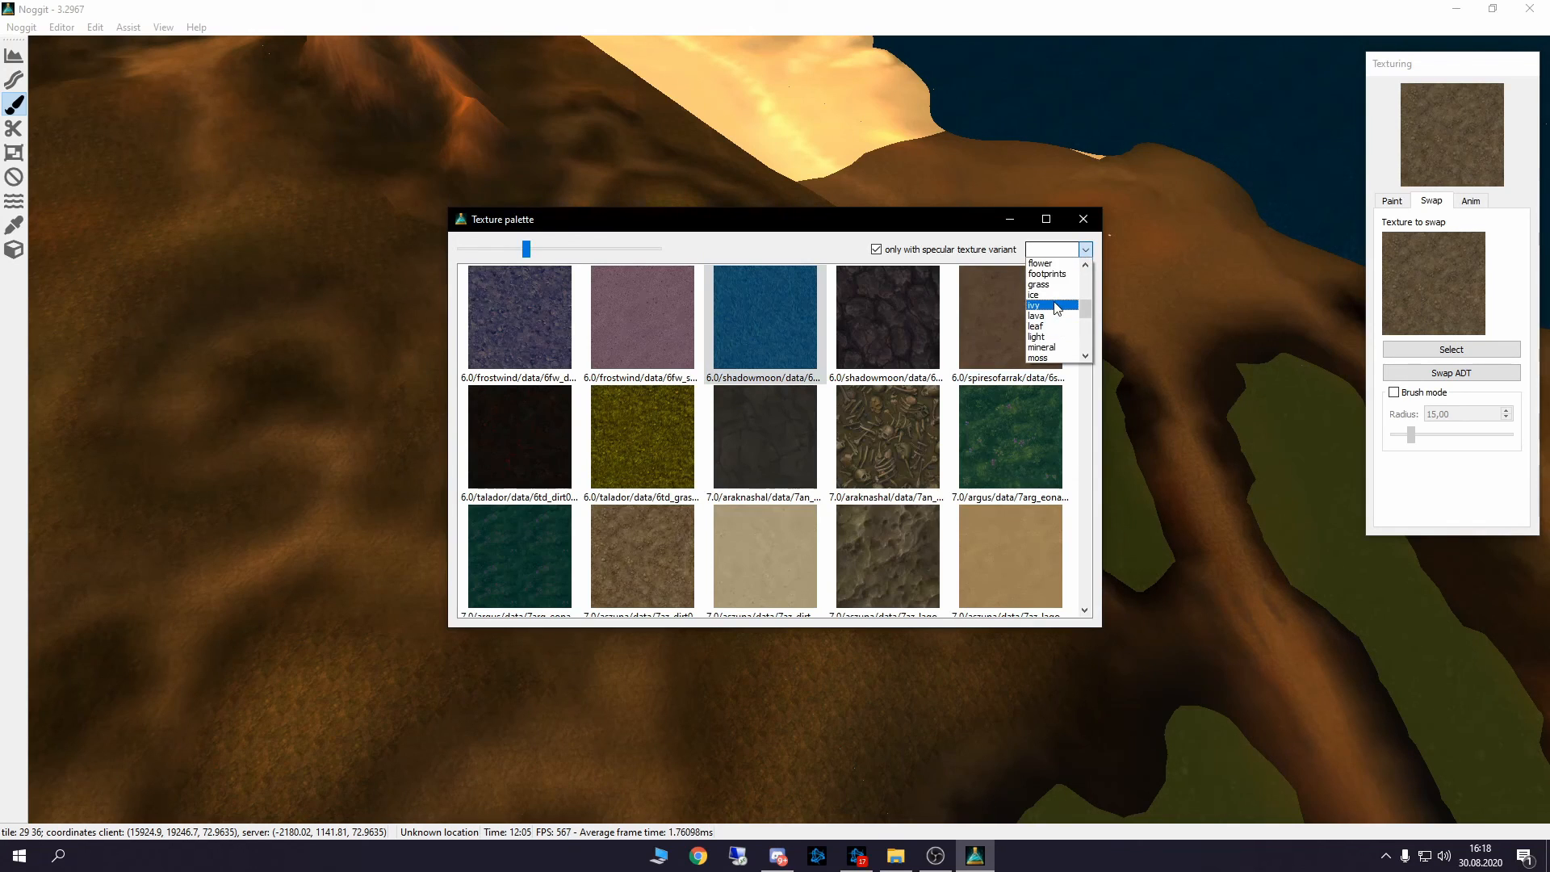
pyautogui.scroll(-1, 1053, 303)
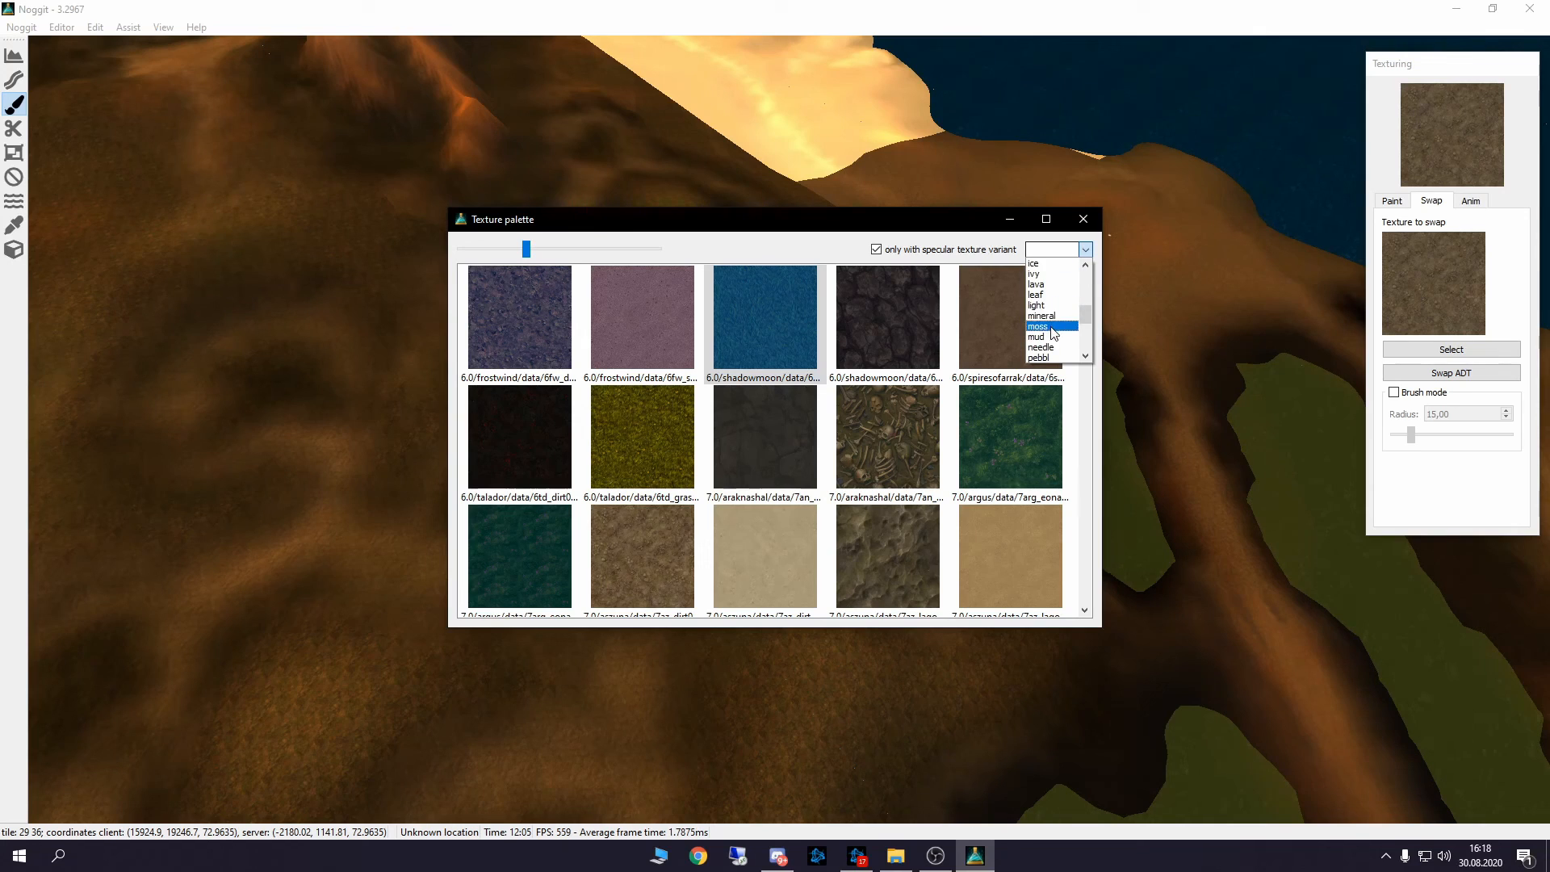
pyautogui.scroll(-1, 1058, 343)
pyautogui.scroll(-2, 1058, 343)
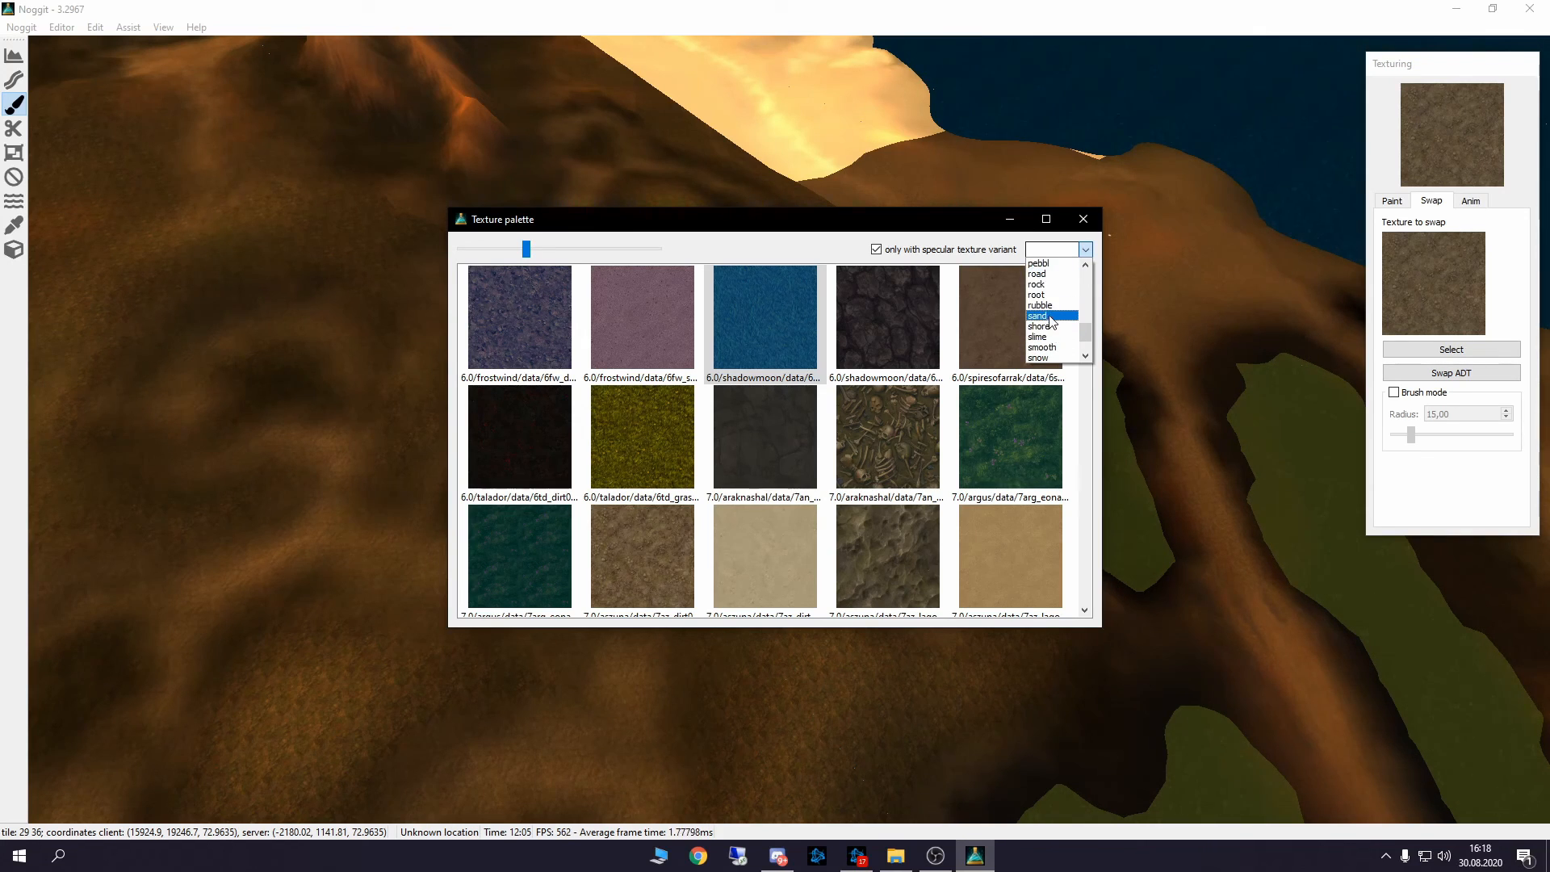
pyautogui.click(1048, 316)
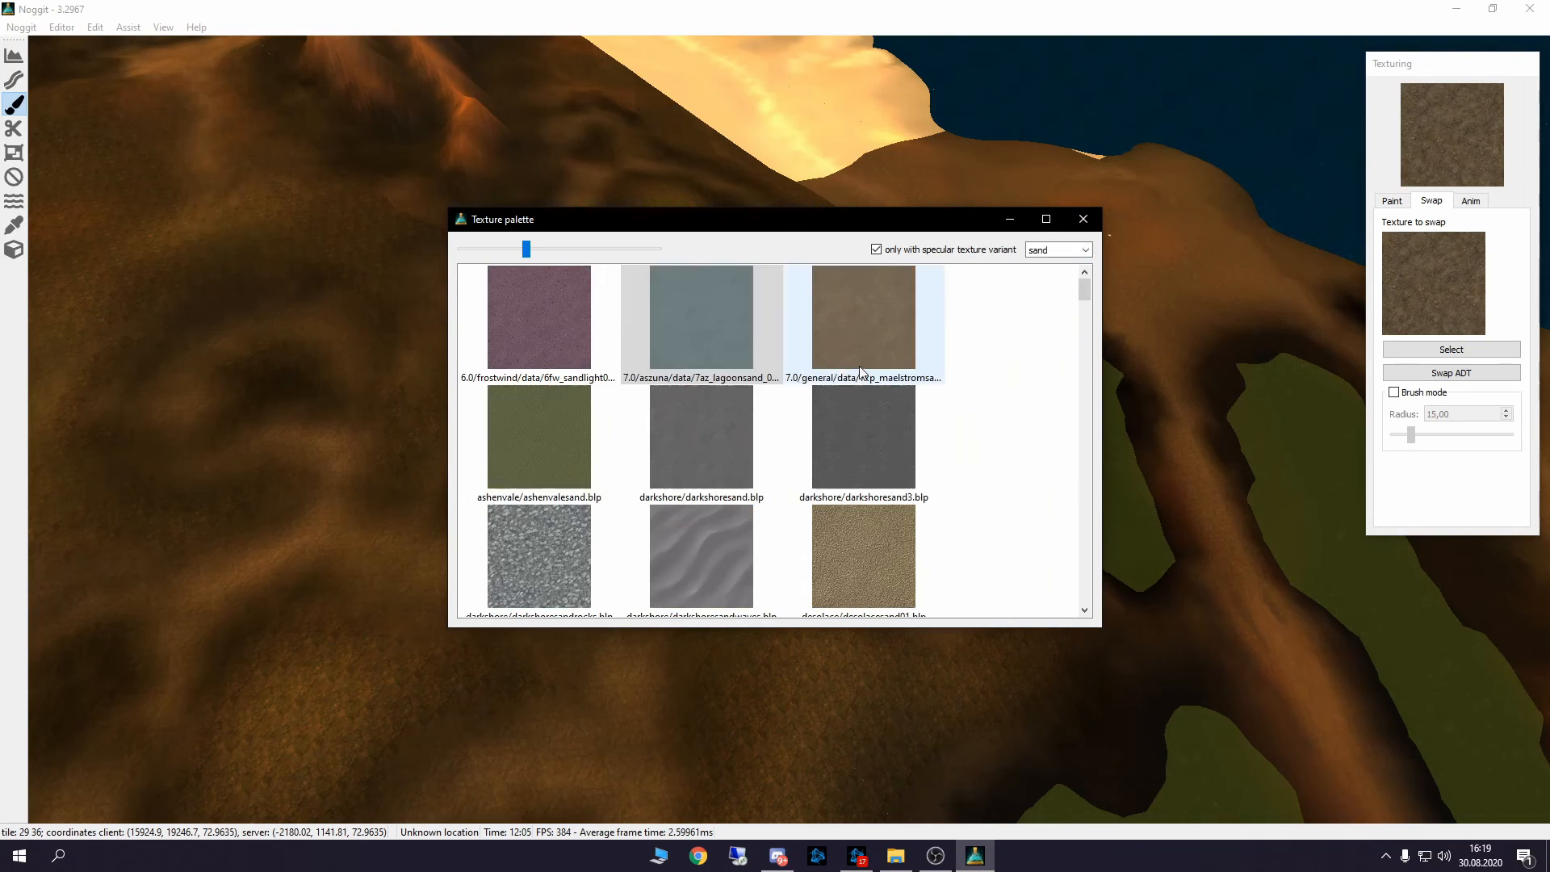
# Choose the 6.0/frostwind 6fw_sandlight sand as the replacement texture and swap it in across tile 29 35.
pyautogui.click(516, 327)
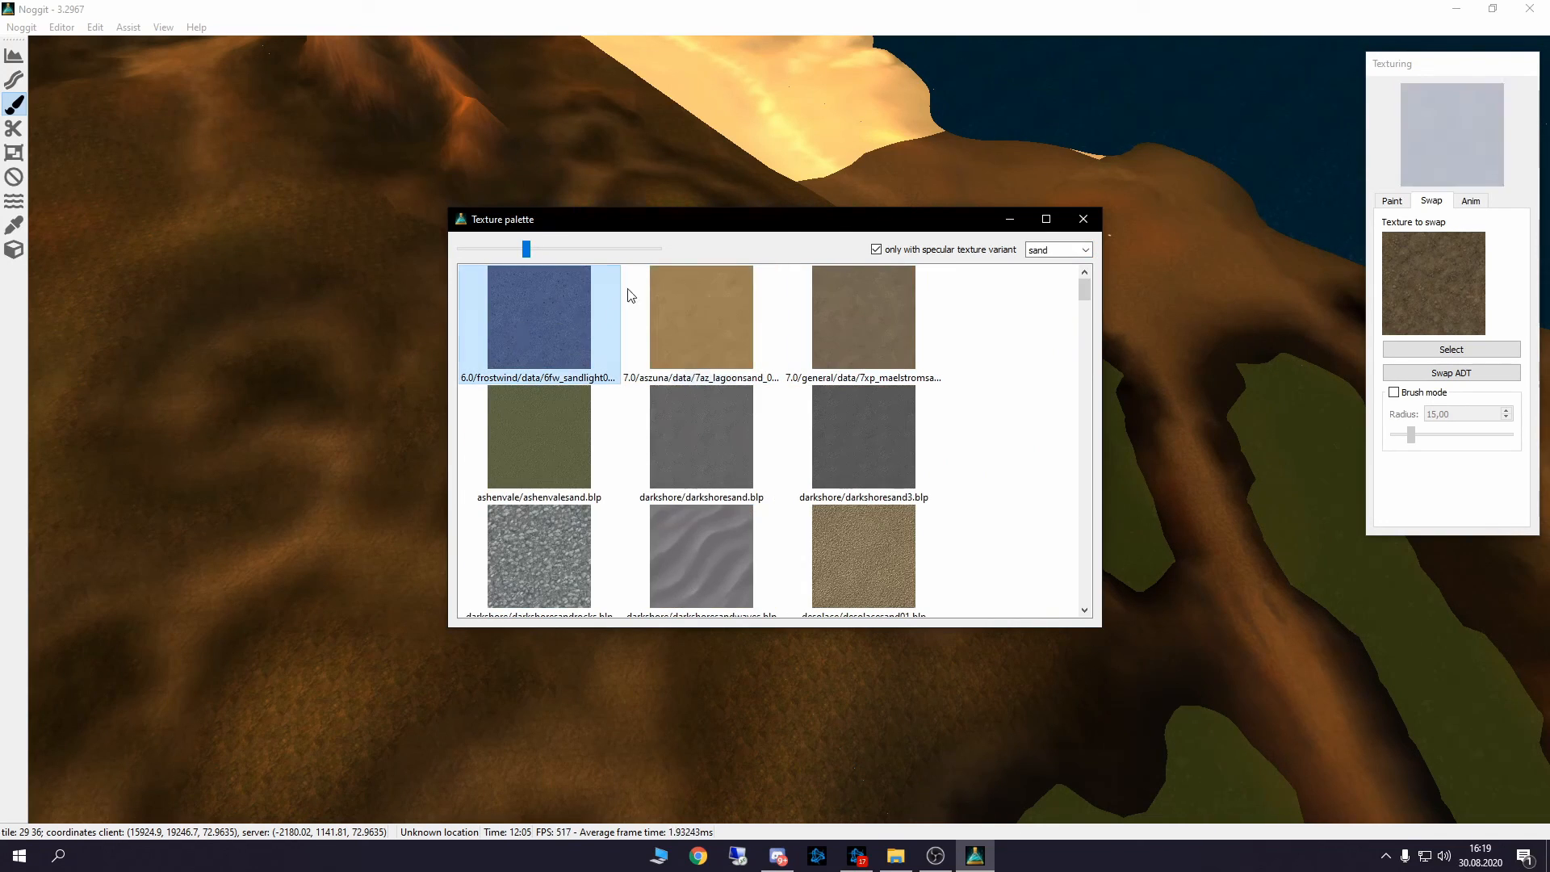
pyautogui.click(1090, 229)
pyautogui.moveTo(941, 323); pyautogui.dragTo(742, 489, button='right')
pyautogui.press('q')
pyautogui.press('t')
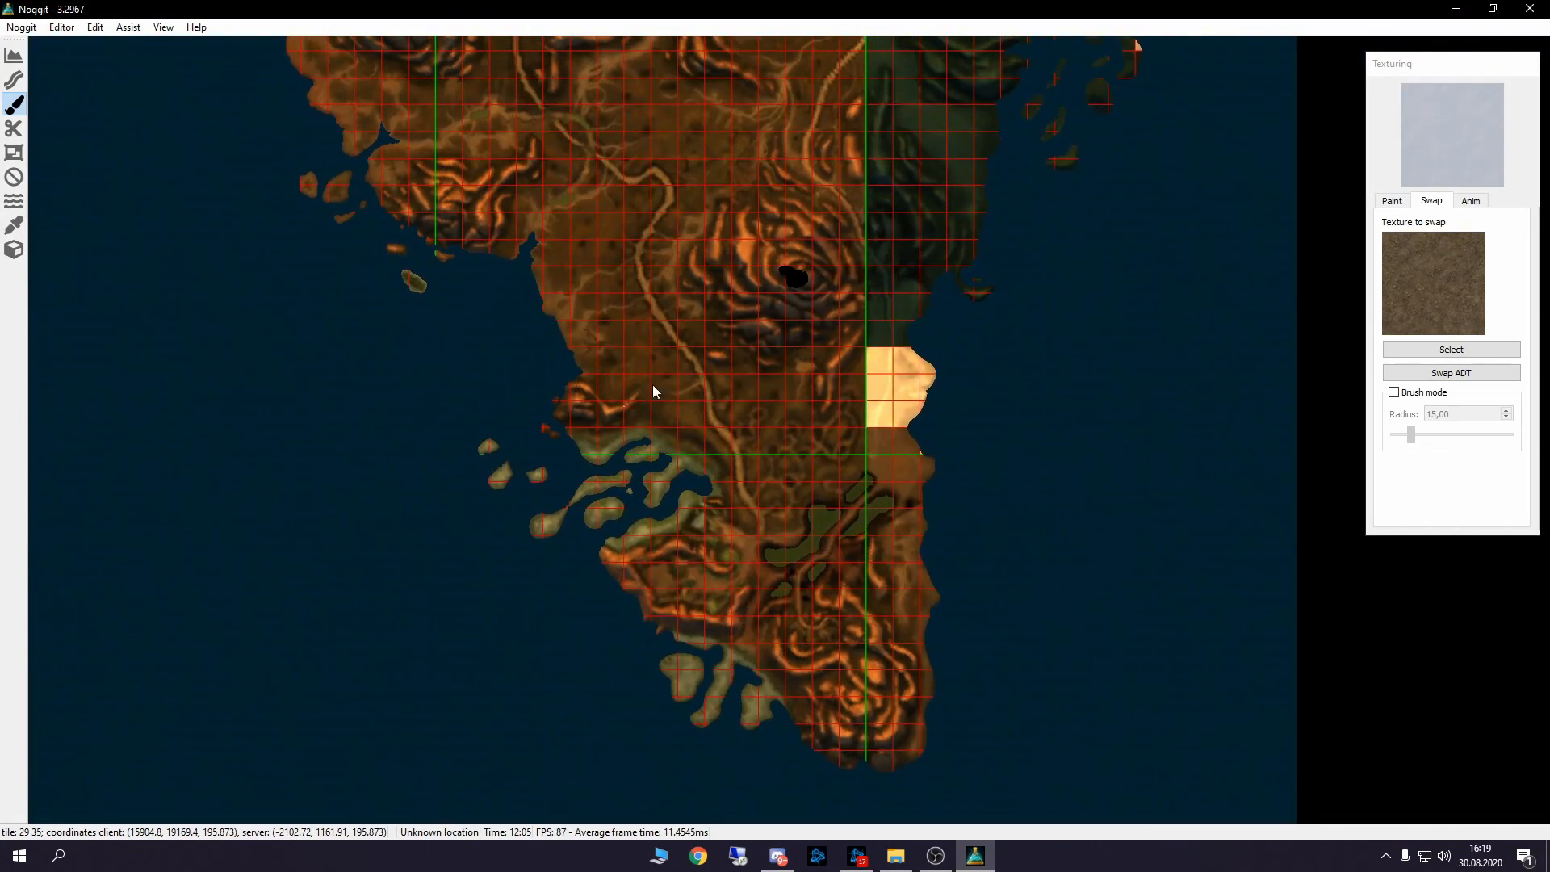
pyautogui.press('a')
pyautogui.press('w')
pyautogui.press('w')
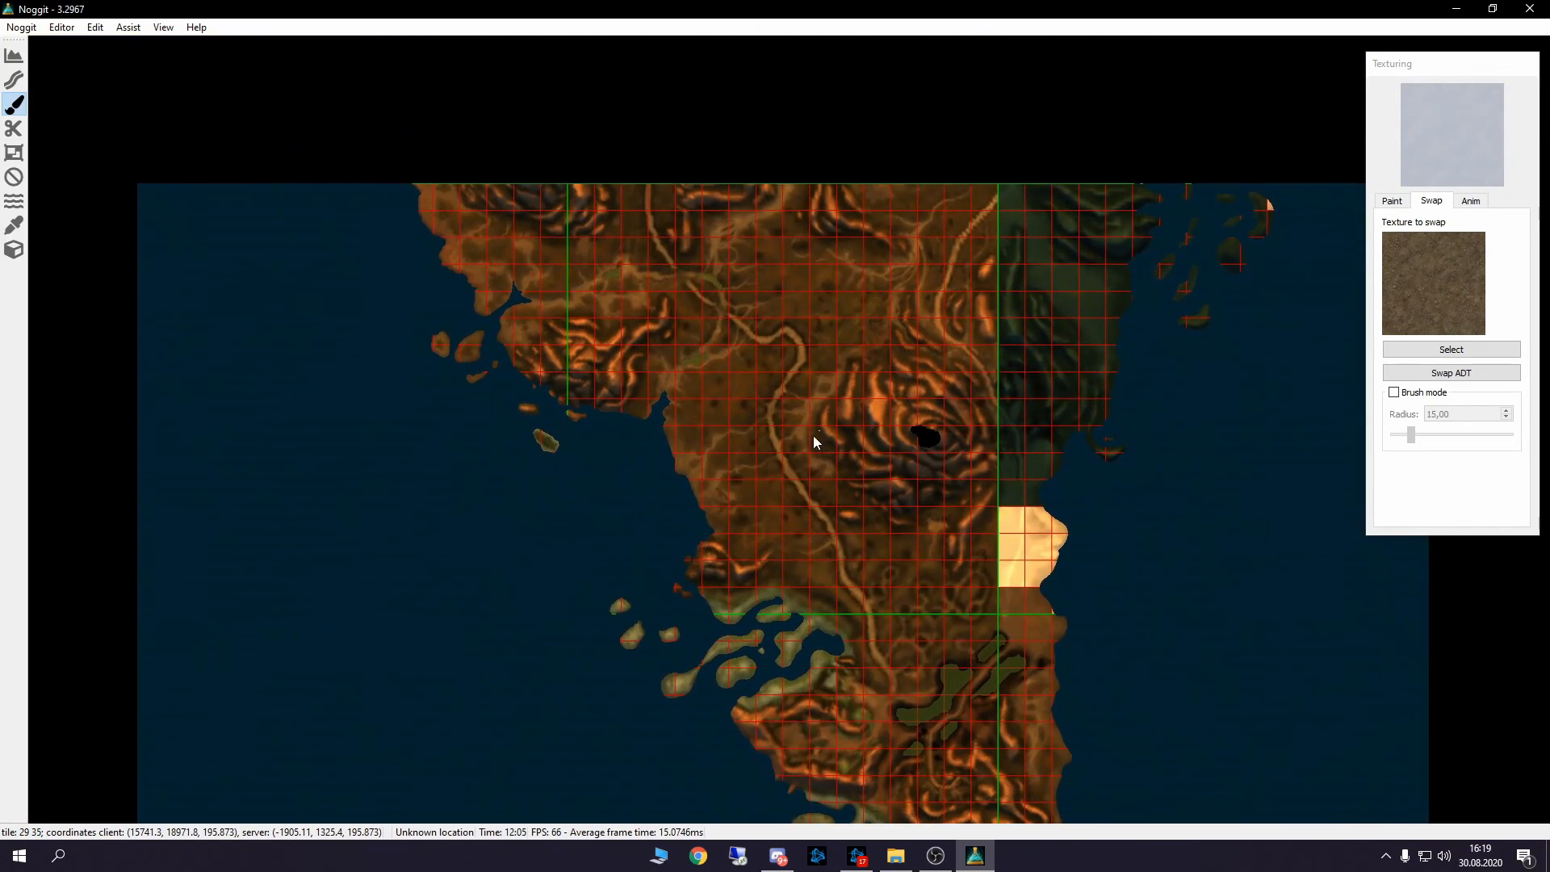
pyautogui.click(133, 29)
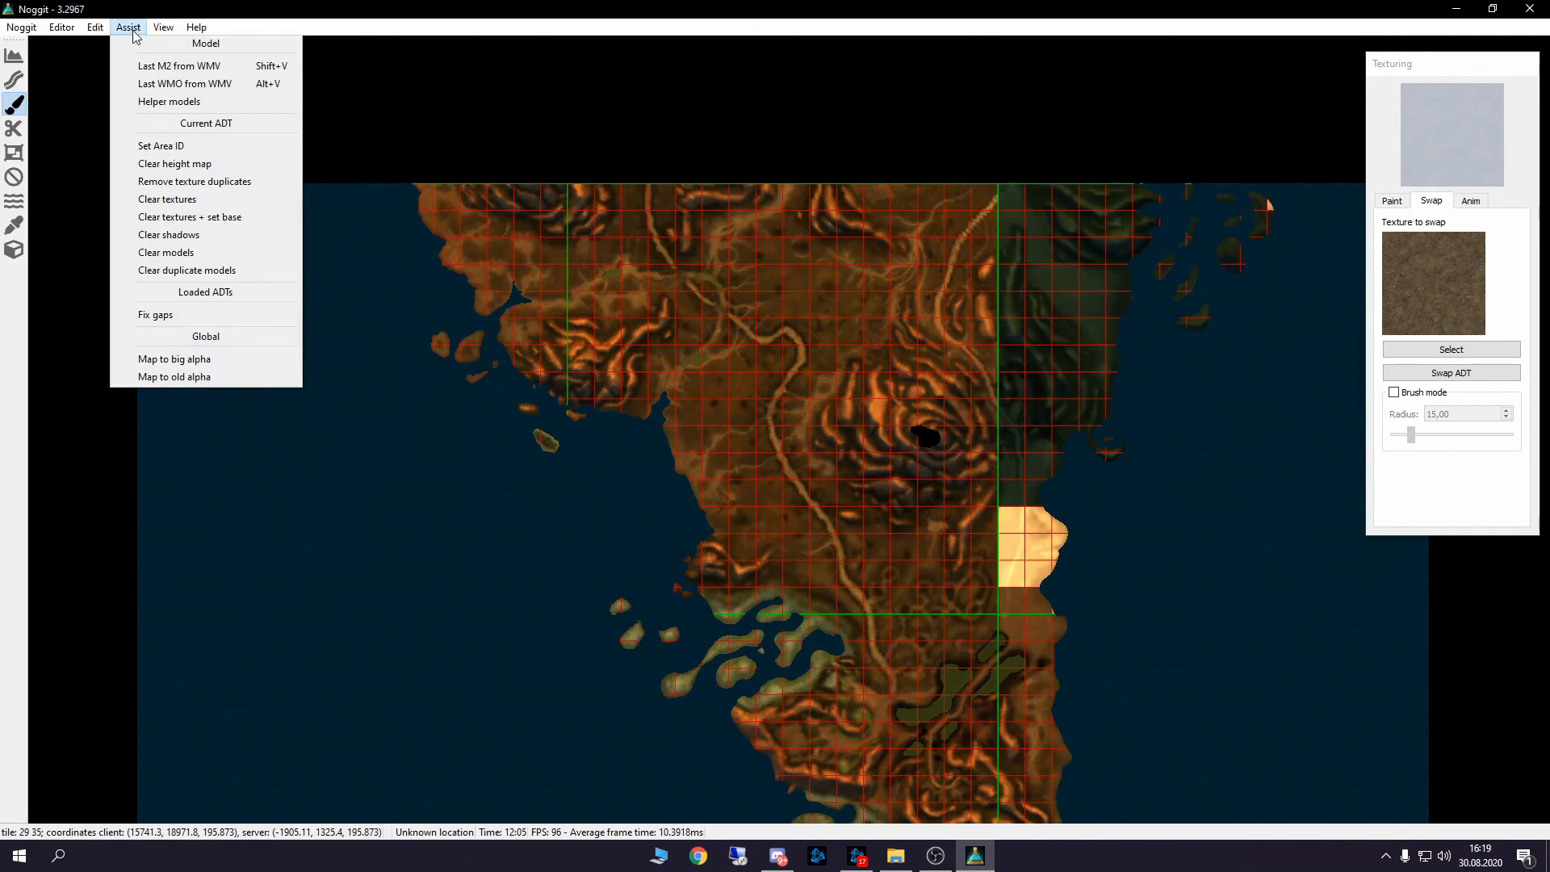
pyautogui.click(1422, 64)
pyautogui.moveTo(1422, 64); pyautogui.dragTo(1417, 66)
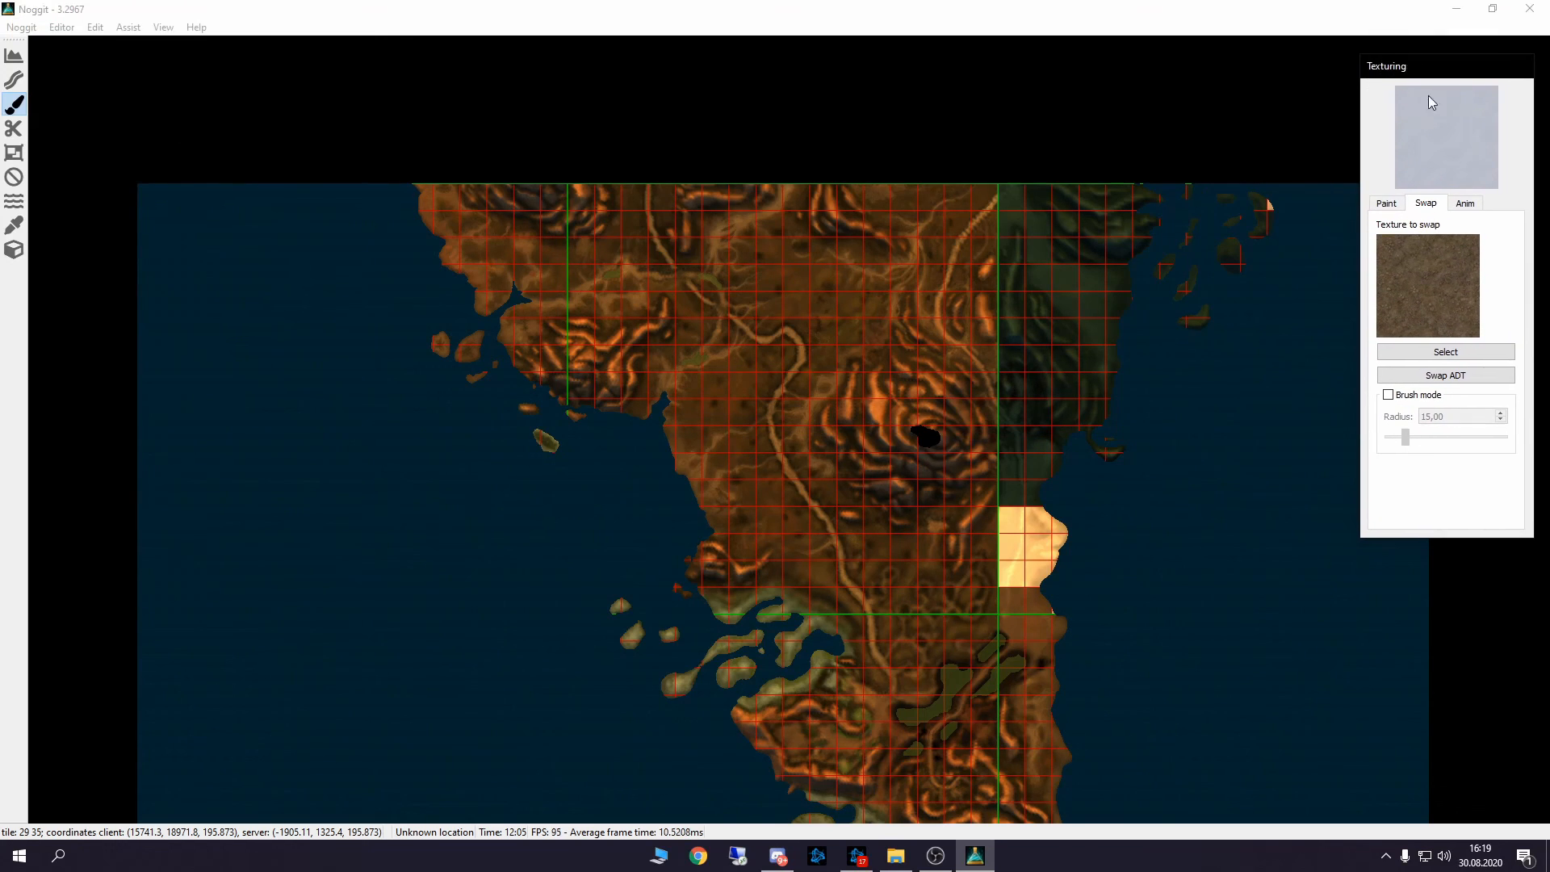
pyautogui.click(1460, 376)
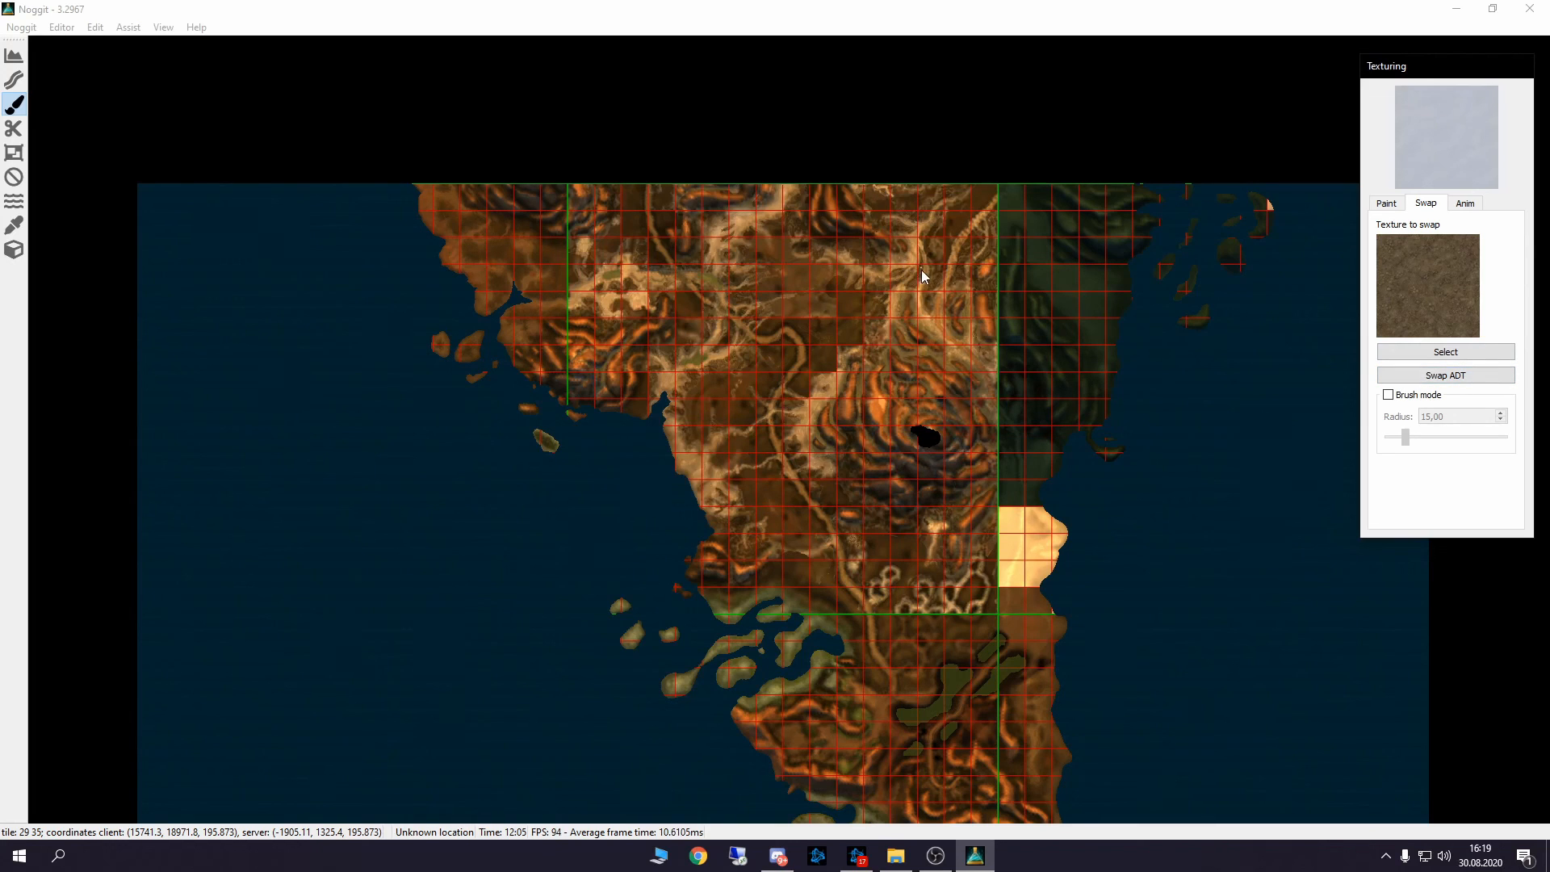
pyautogui.click(877, 31)
# Apply the same frostwind sand swap to tiles 29 36 and 30 36.
pyautogui.press('s')
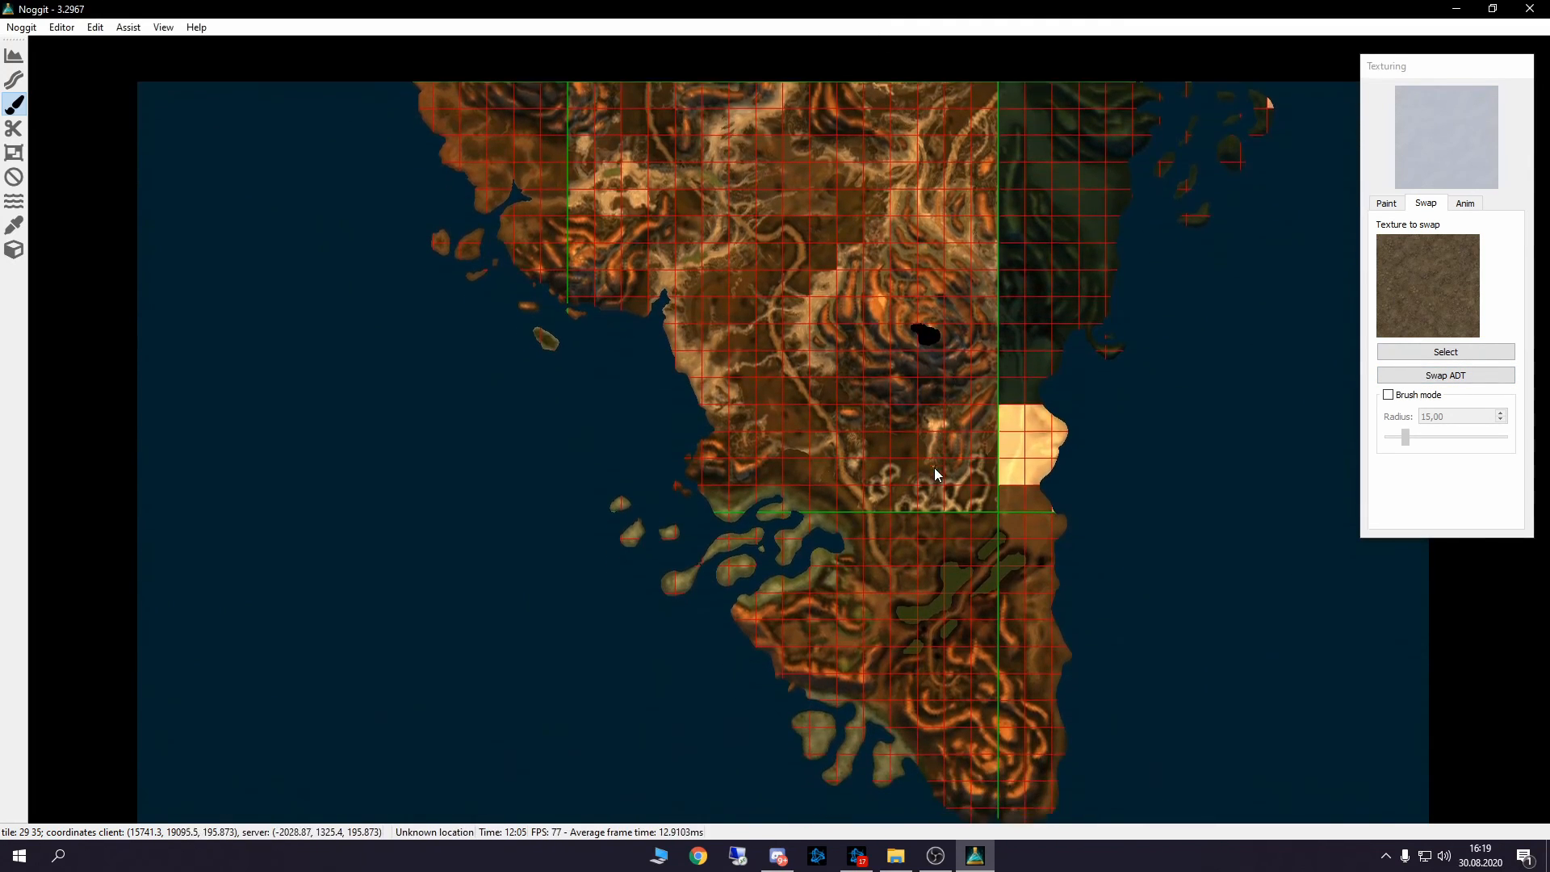
pyautogui.click(1434, 378)
pyautogui.click(818, 4)
pyautogui.press('d')
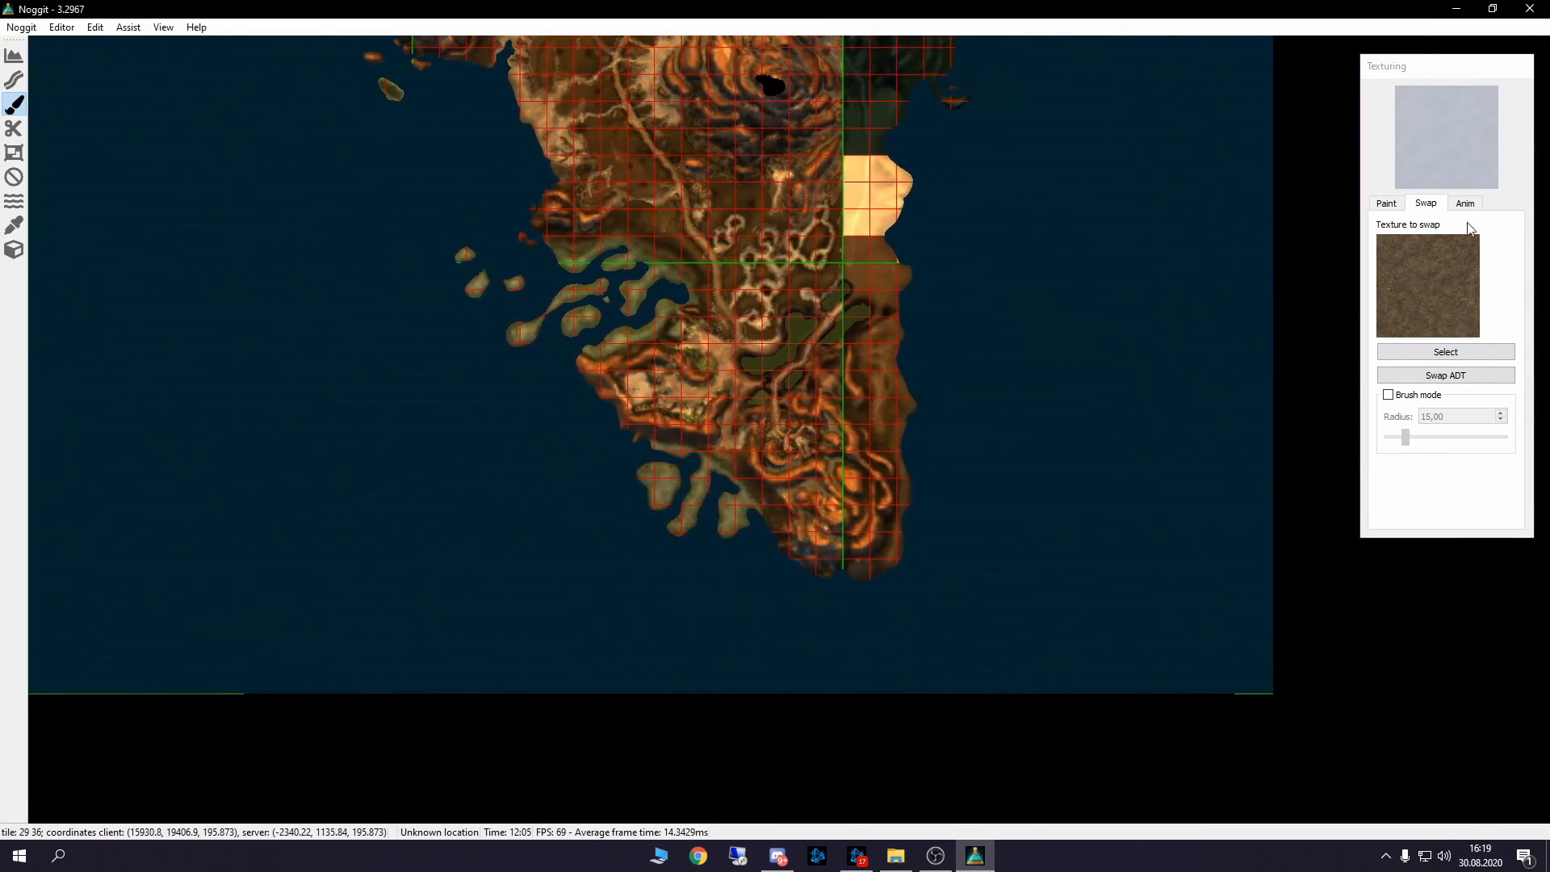
pyautogui.click(1420, 378)
pyautogui.click(1155, 229)
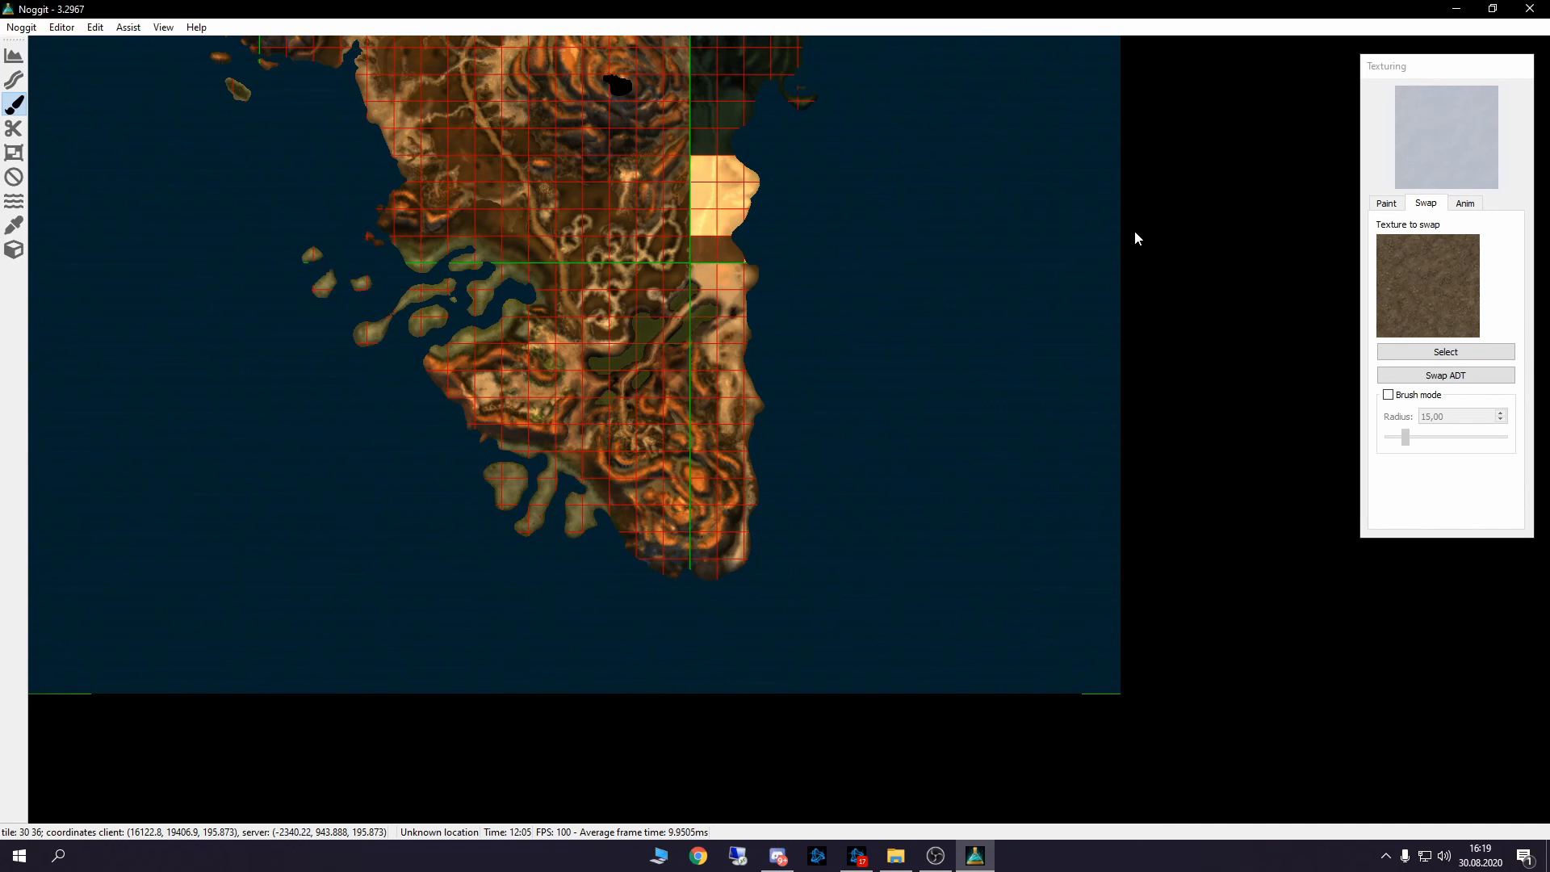
# Examine the swapped sand around the craters of tile 29 36 in the 3D view without grid lines.
pyautogui.press('u')
pyautogui.press('F7')
pyautogui.press('a')
pyautogui.moveTo(1135, 231); pyautogui.dragTo(890, 343, button='right')
pyautogui.press('s')
pyautogui.press('w')
pyautogui.press('s')
pyautogui.press('w')
pyautogui.press('s')
pyautogui.press('w')
pyautogui.moveTo(890, 528); pyautogui.dragTo(738, 477, button='right')
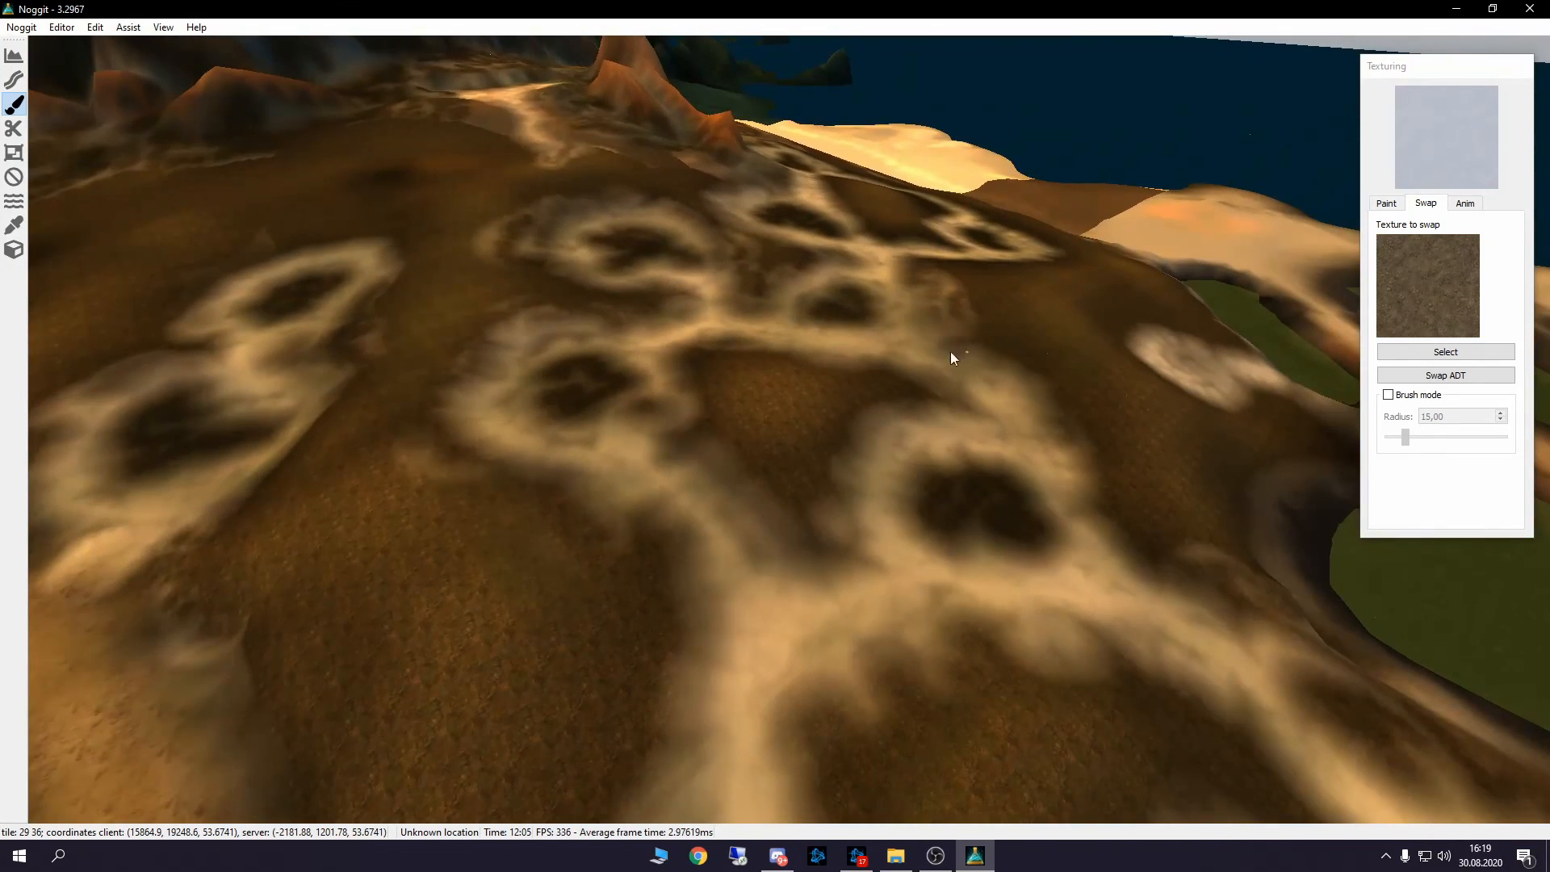
# Sample the dark brown ground texture between the craters on tile 29 36 and set it as the texture to swap.
pyautogui.moveTo(976, 356); pyautogui.dragTo(802, 469, button='right')
pyautogui.keyDown('ctrl'); pyautogui.click(787, 392); pyautogui.keyUp('ctrl')
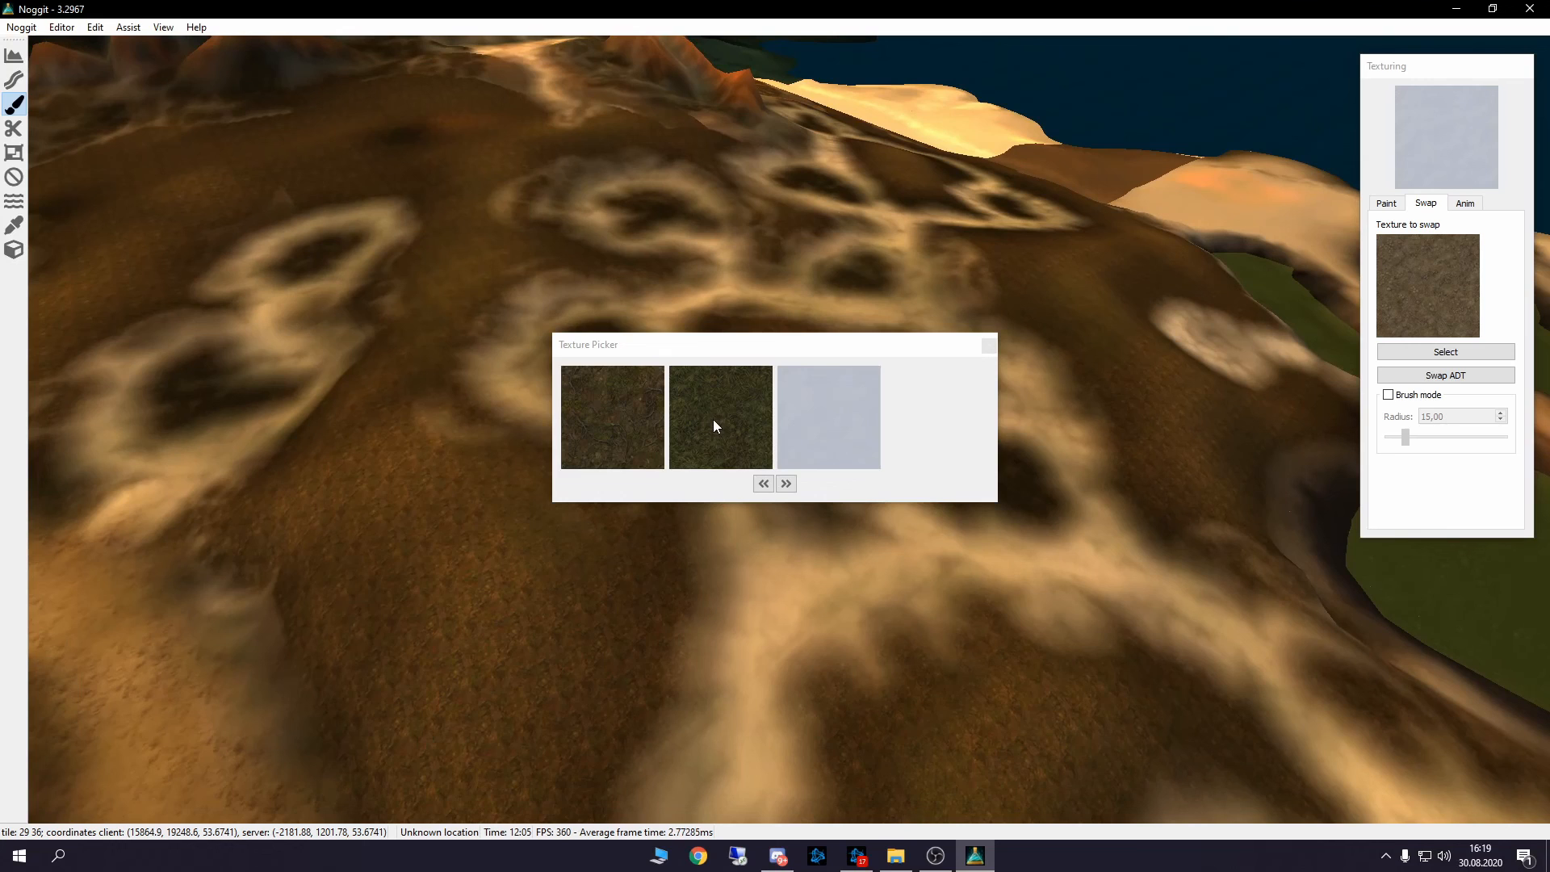
pyautogui.click(629, 429)
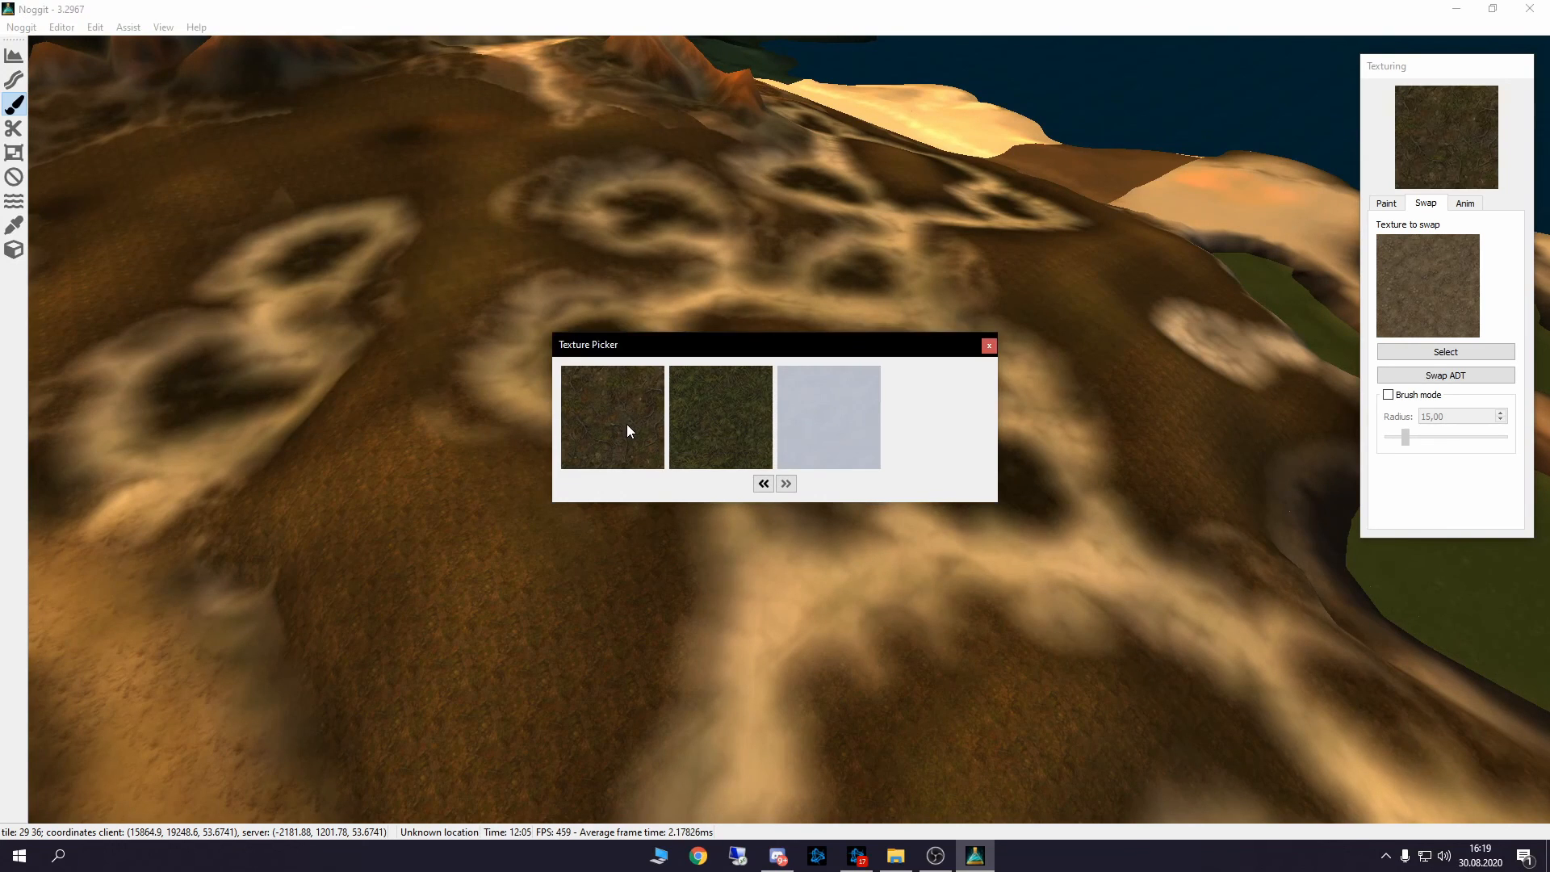
pyautogui.click(989, 347)
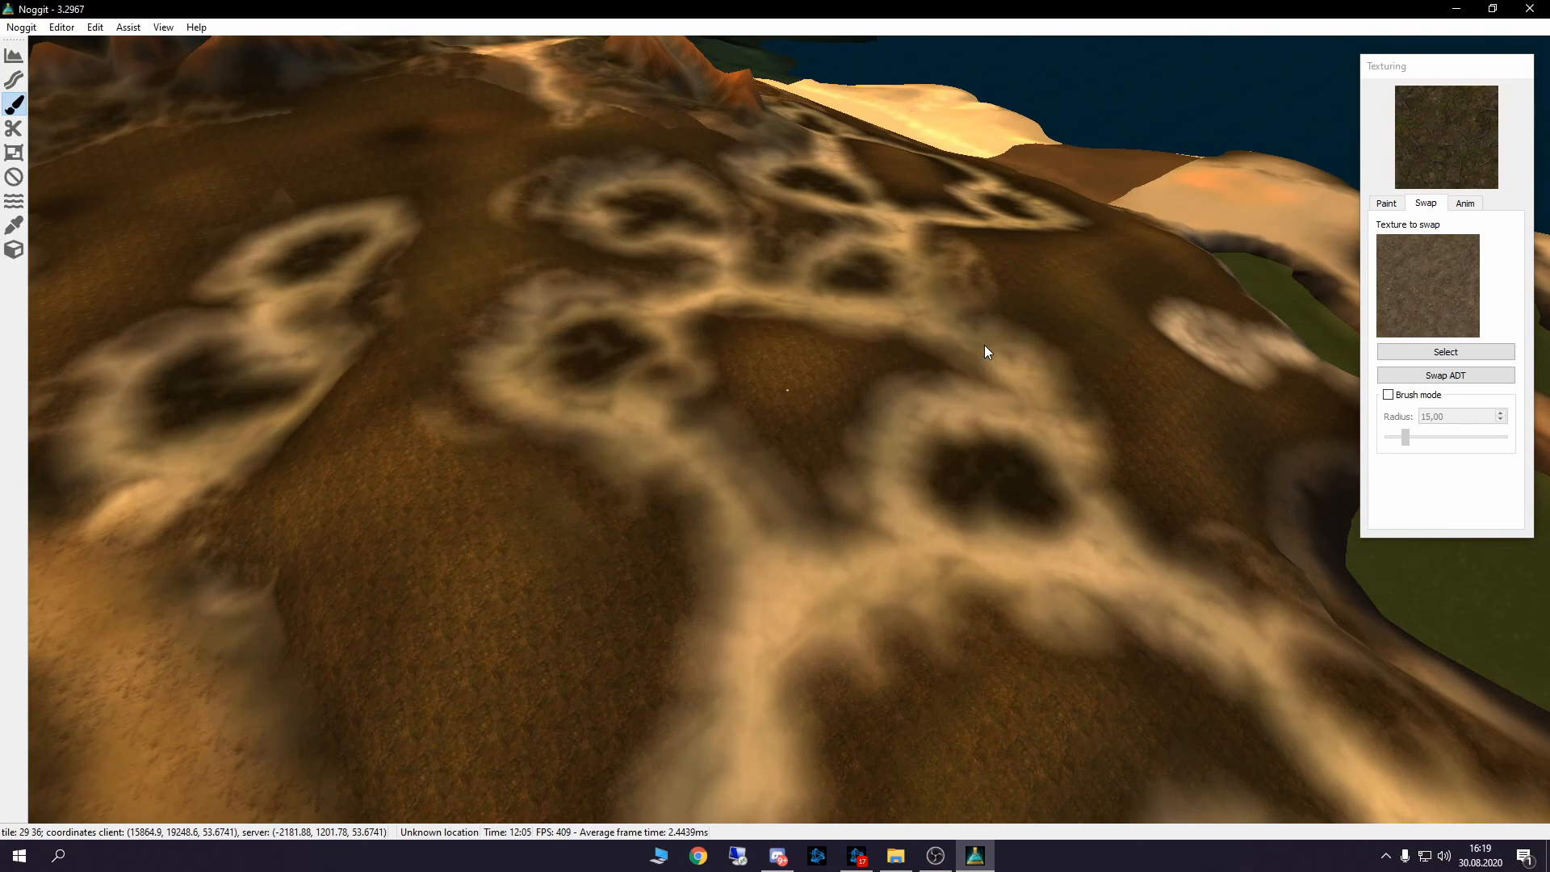
pyautogui.keyDown('ctrl'); pyautogui.keyDown('shift'); pyautogui.click(836, 387); pyautogui.keyUp('shift'); pyautogui.keyUp('ctrl')
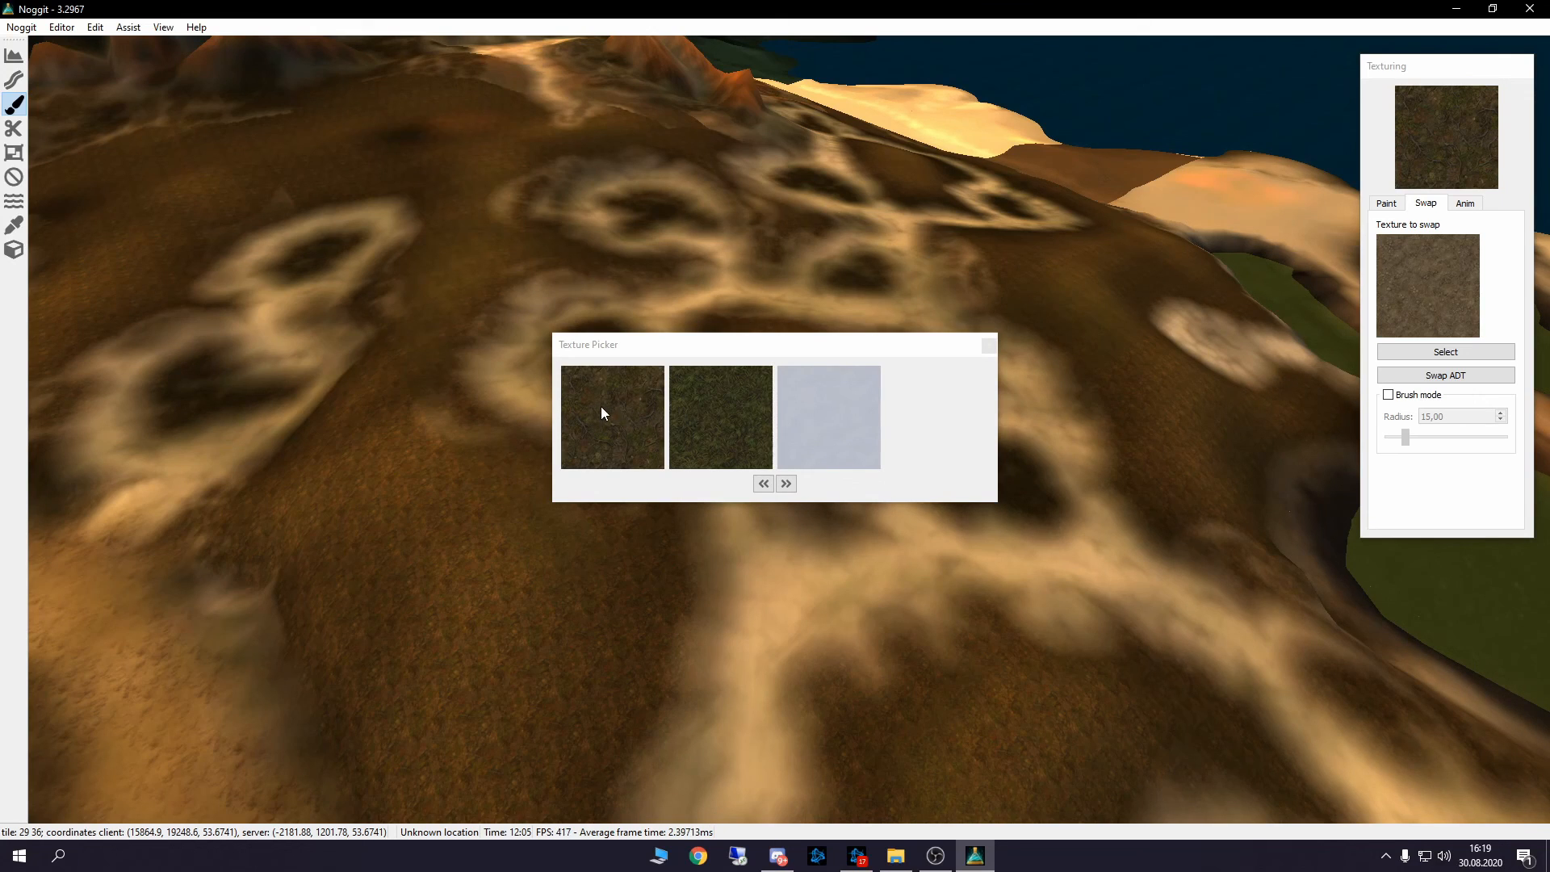
pyautogui.click(601, 413)
pyautogui.click(989, 346)
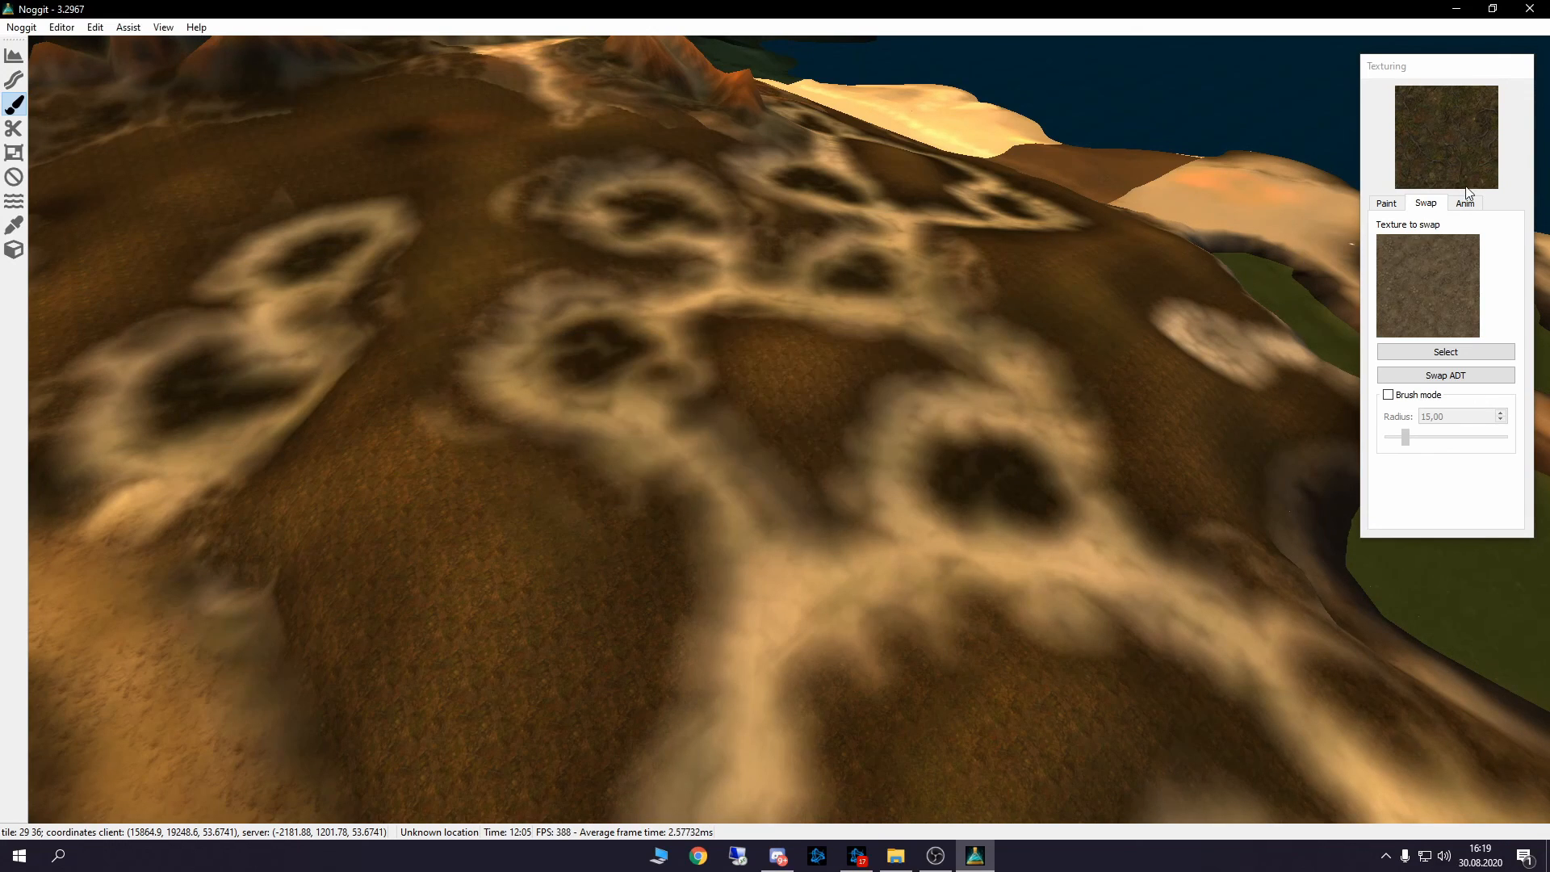
pyautogui.click(1430, 352)
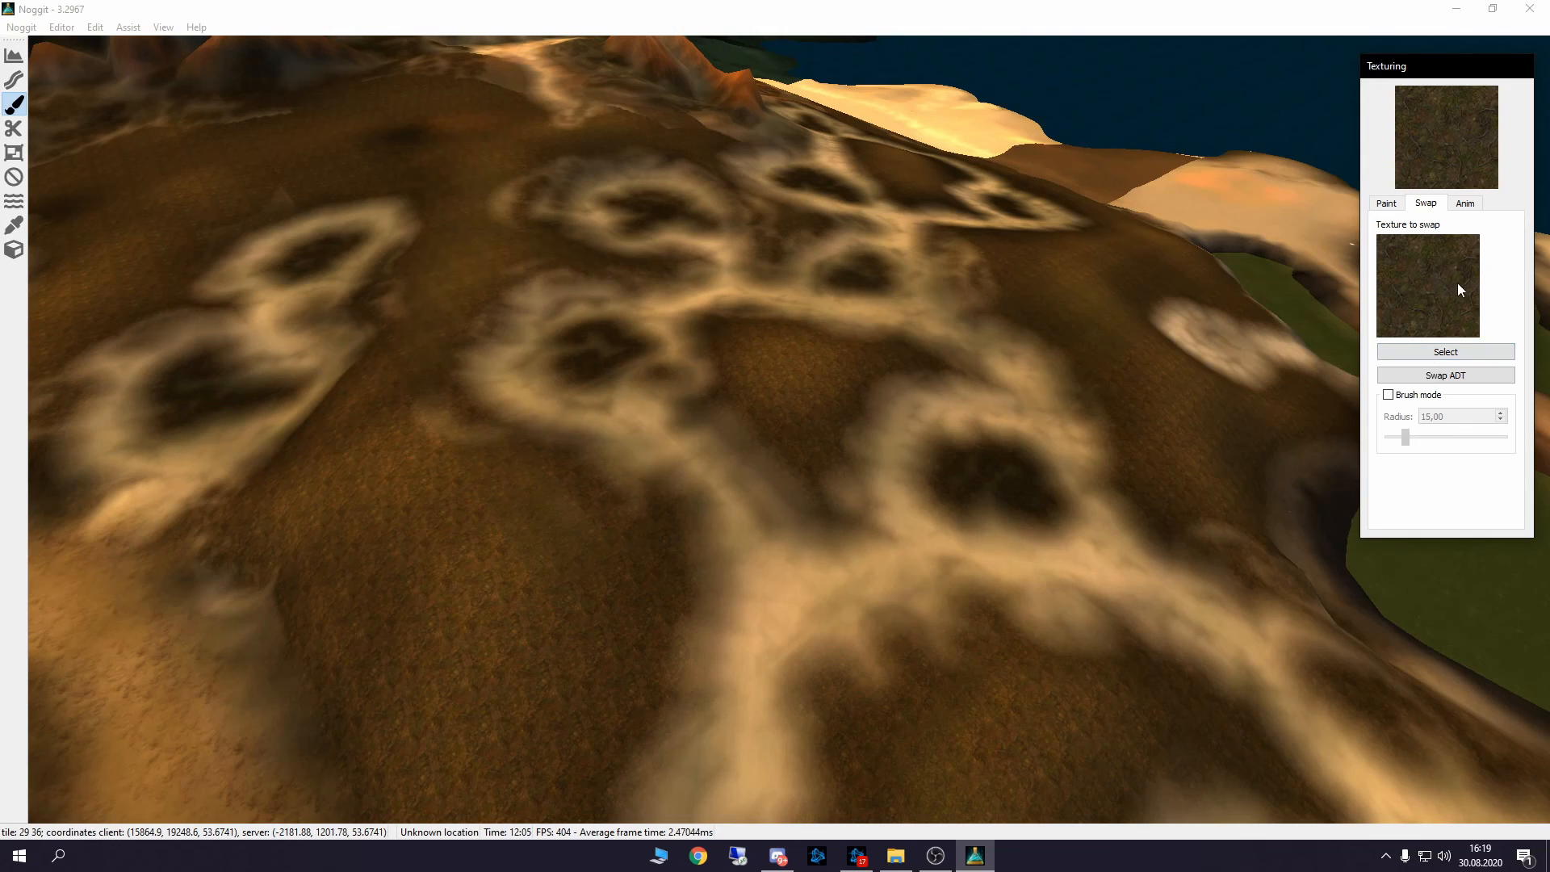
# Choose durotar/durotarshoresandripple.blp from the sand textures as the replacement texture.
pyautogui.click(1440, 139)
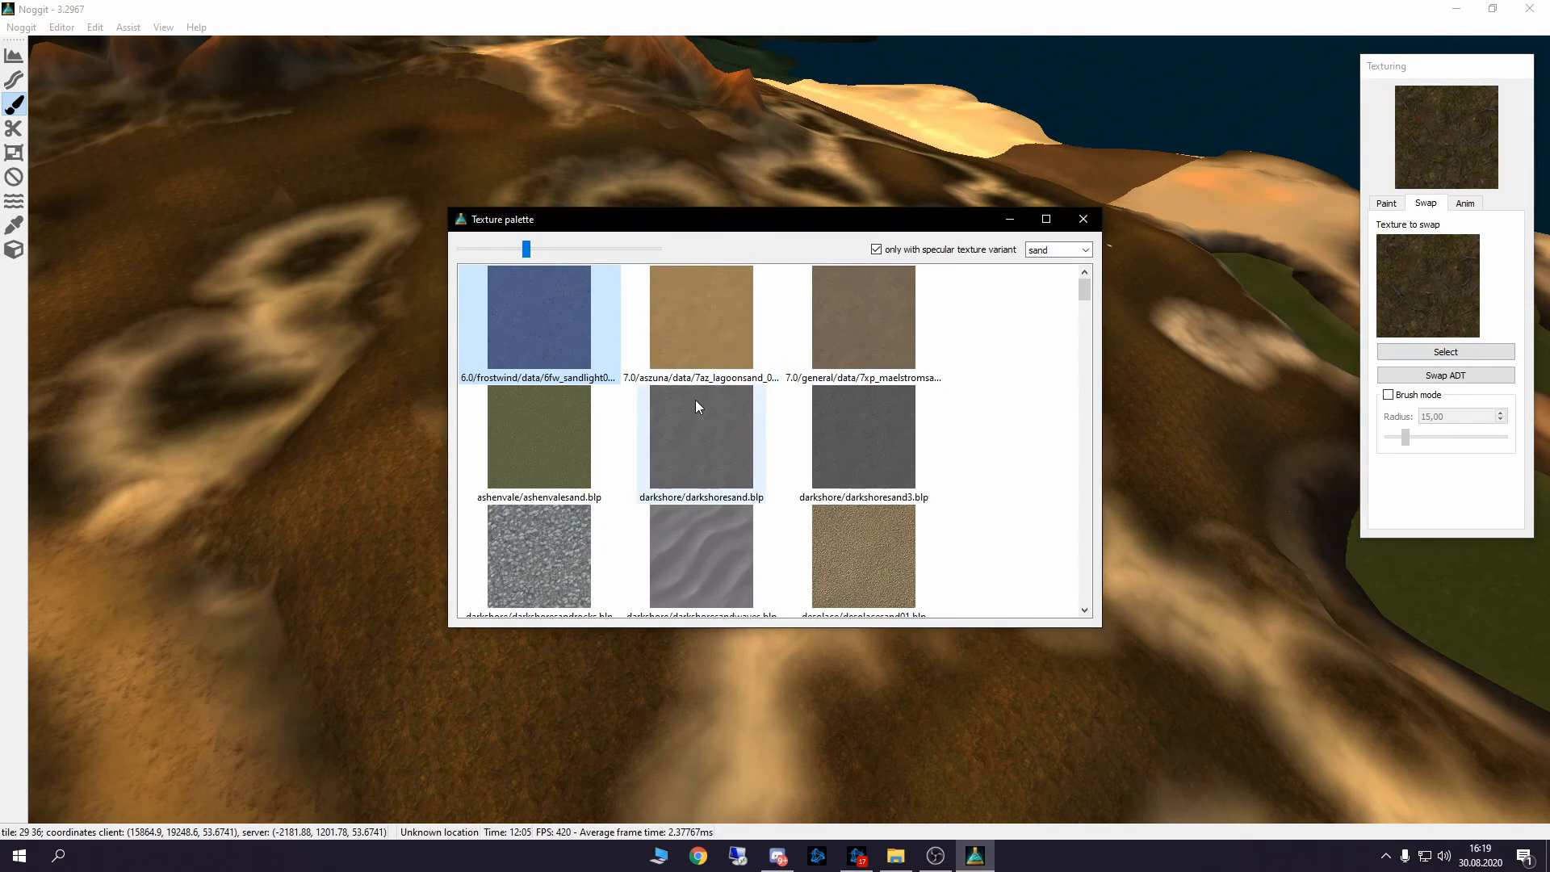
pyautogui.scroll(-3, 1075, 297)
pyautogui.scroll(-1, 1082, 253)
pyautogui.click(1083, 252)
pyautogui.click(1004, 350)
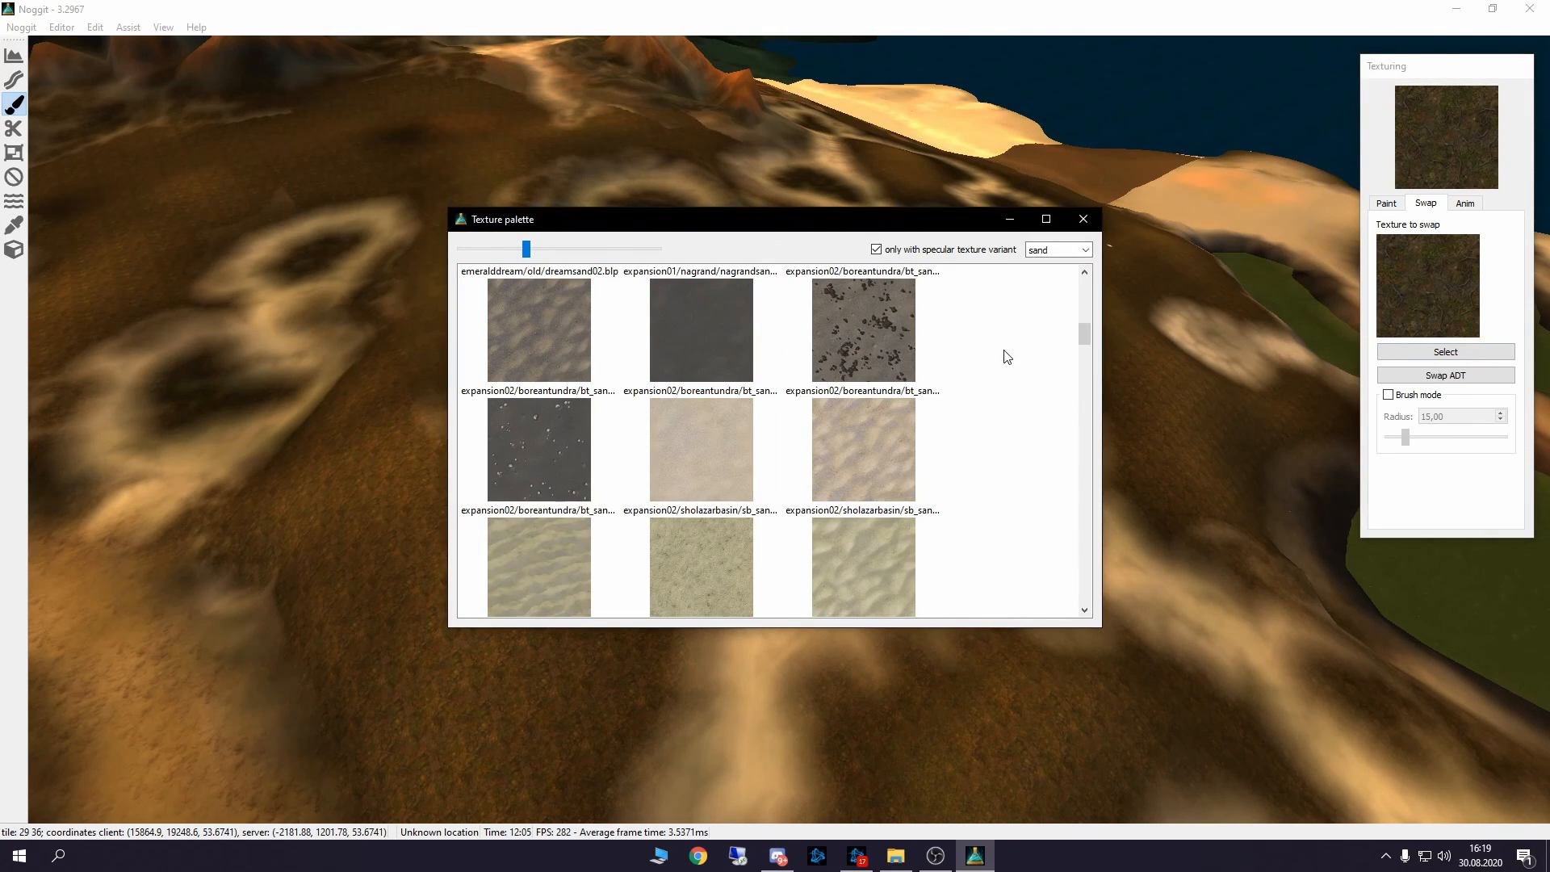
pyautogui.scroll(1, 903, 361)
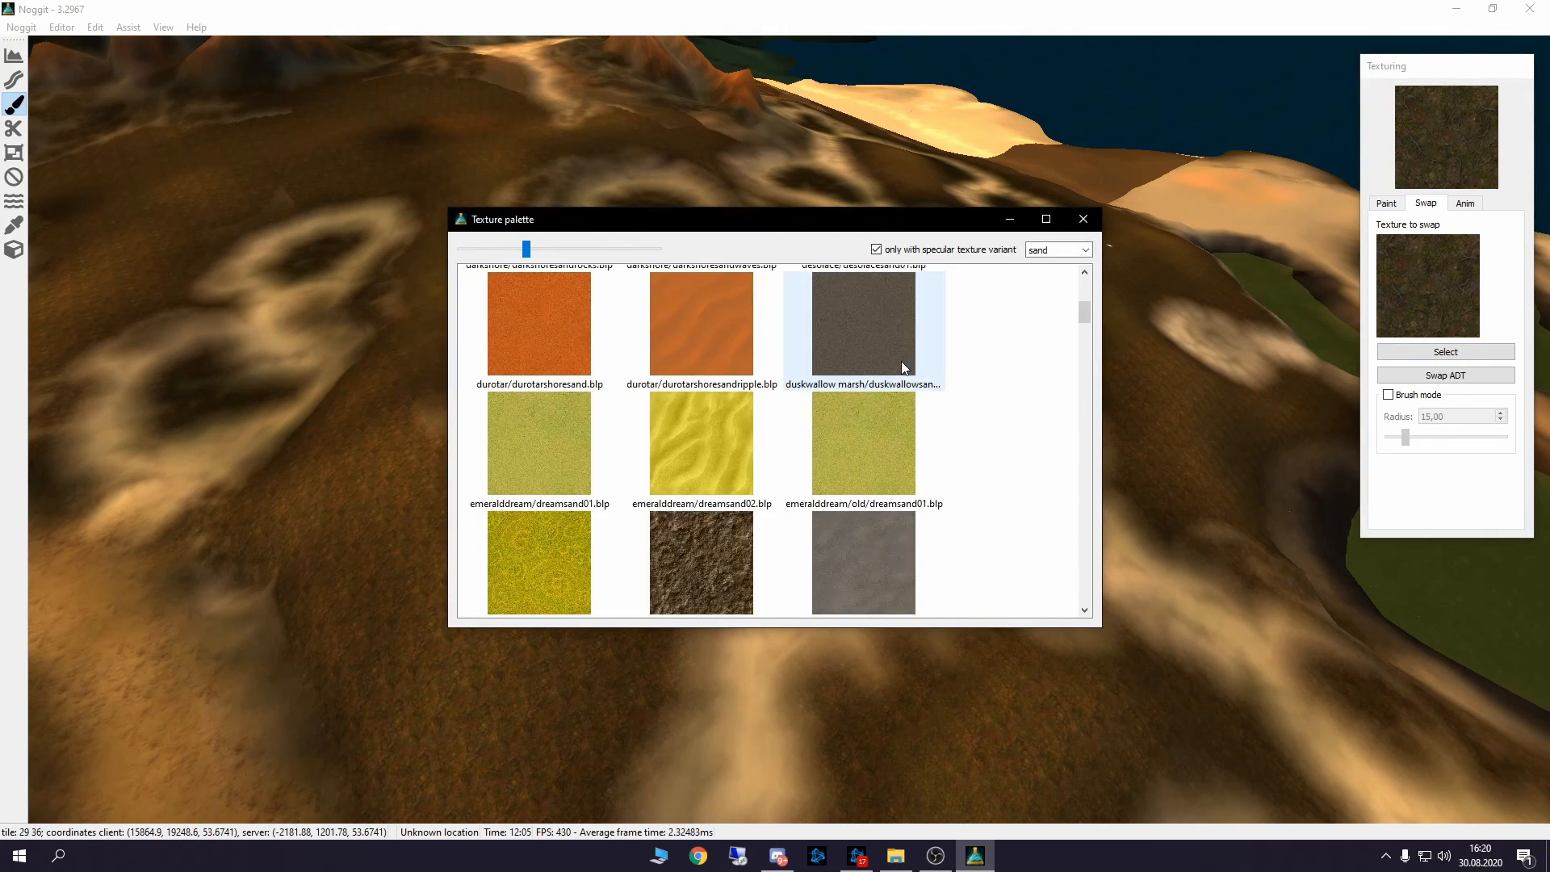
pyautogui.click(688, 355)
pyautogui.click(1082, 221)
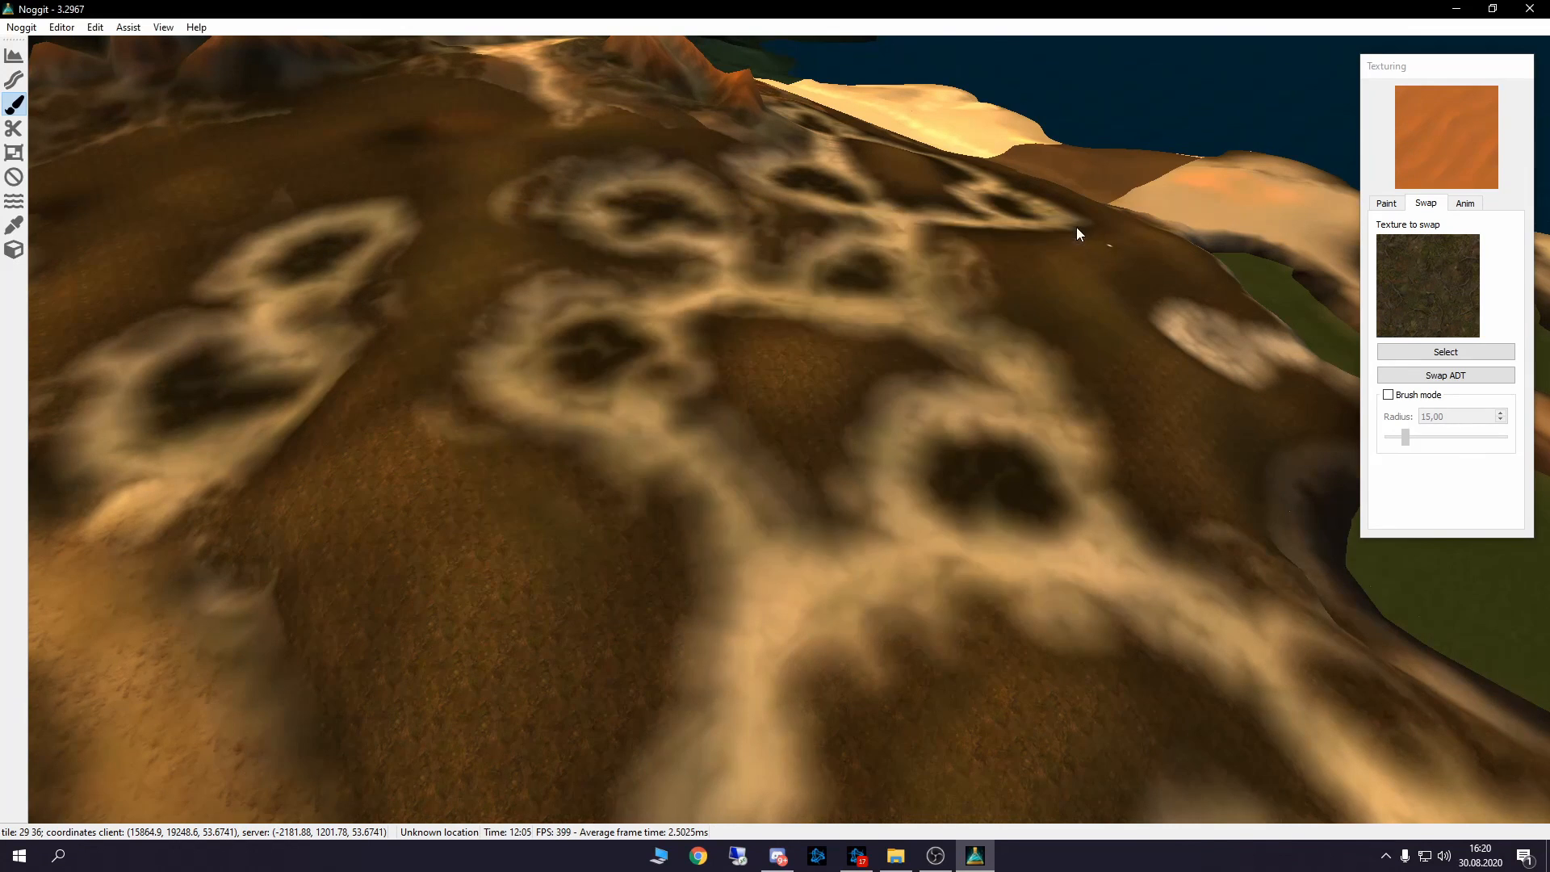
# Swap the dark brown ground for the orange Durotar ripple sand across tiles 29 36 and 29 35.
pyautogui.click(1470, 375)
pyautogui.press('s')
pyautogui.moveTo(872, 573); pyautogui.dragTo(962, 473, button='right')
pyautogui.press('a')
pyautogui.click(1473, 382)
pyautogui.press('w')
pyautogui.press('d')
pyautogui.moveTo(1195, 447); pyautogui.dragTo(821, 496, button='right')
pyautogui.press('s')
pyautogui.press('a')
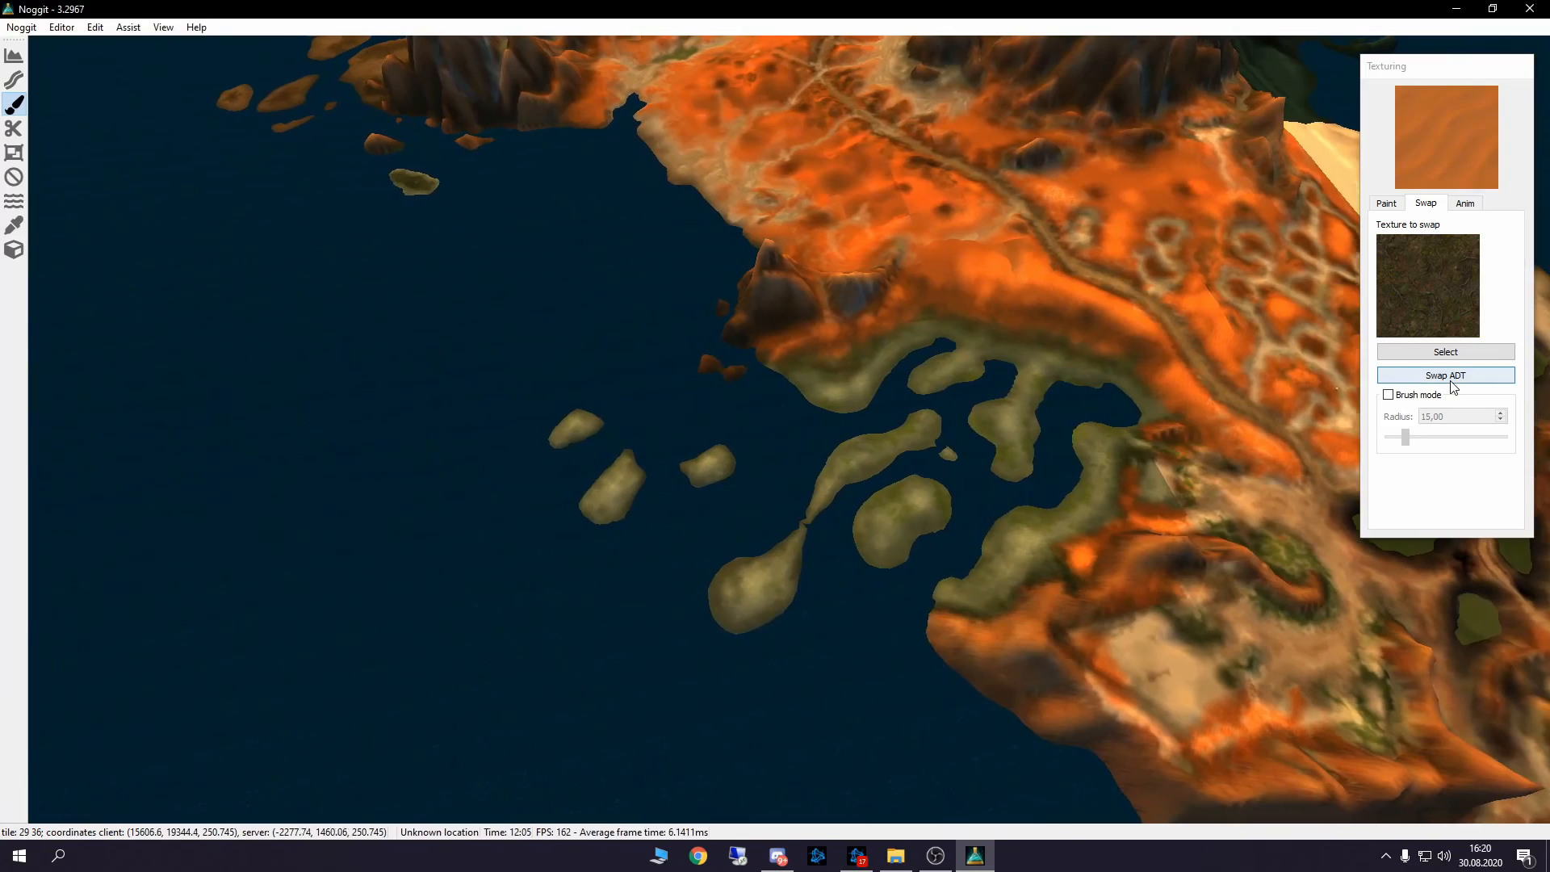
pyautogui.click(1451, 376)
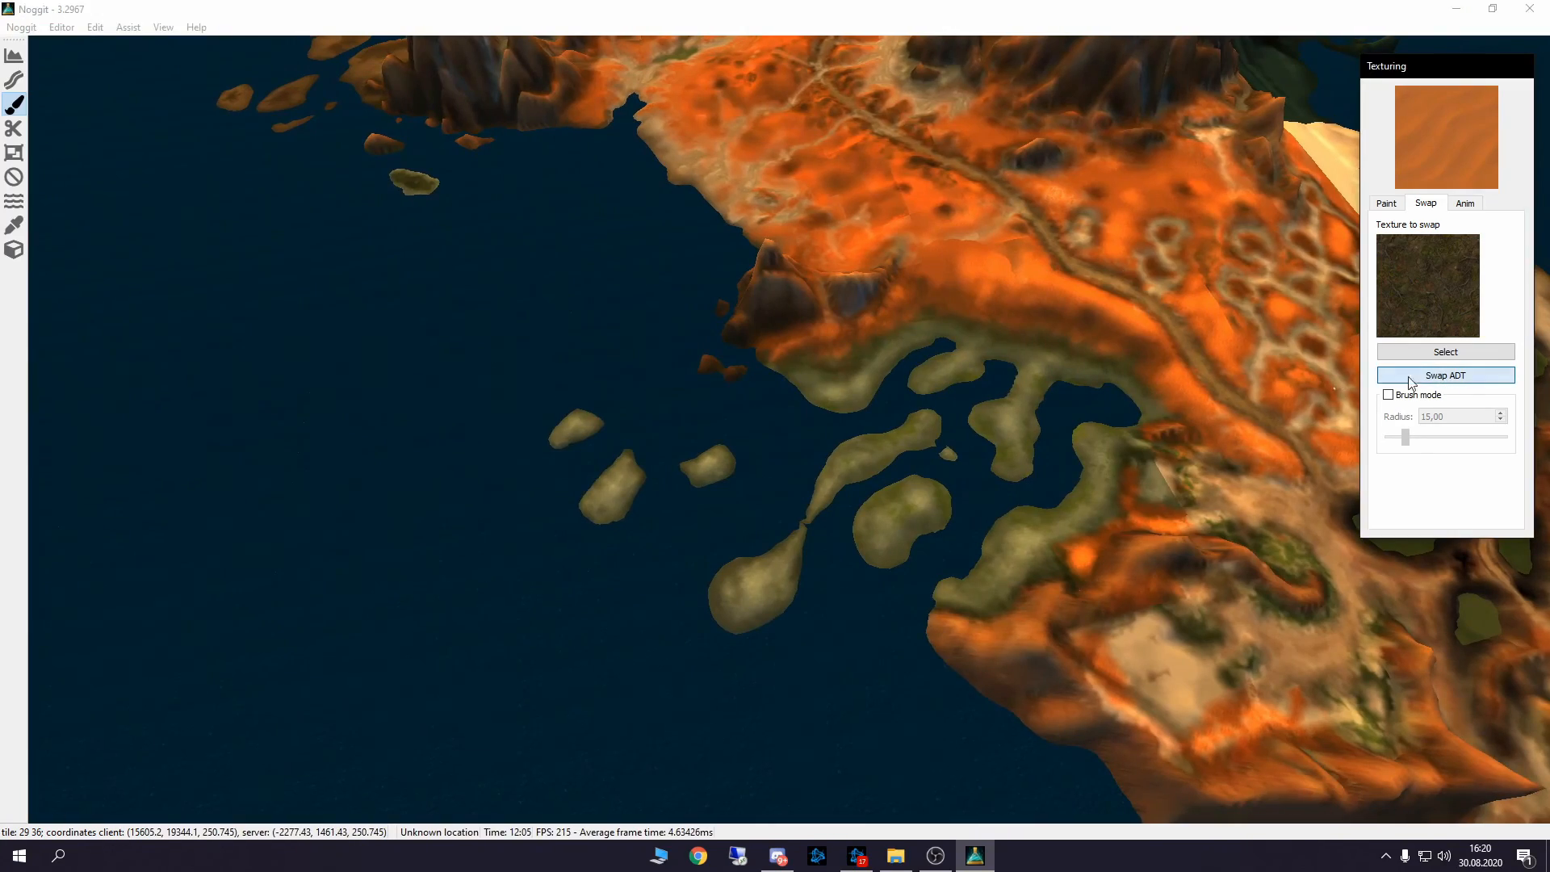
# Repeat the Durotar ripple sand swap on the adjoining part of the coast.
pyautogui.press('a')
pyautogui.moveTo(1054, 381); pyautogui.dragTo(1324, 282, button='right')
pyautogui.moveTo(700, 456)
pyautogui.mouseDown(button='right')
pyautogui.moveTo(731, 466)
pyautogui.moveTo(681, 464)
pyautogui.mouseUp(button='right')
pyautogui.press('w')
pyautogui.click(1466, 376)
# Fly over tile 29 35 to examine the orange sand, the winding road and the visible chunk edges.
pyautogui.moveTo(865, 554); pyautogui.dragTo(1142, 292, button='right')
pyautogui.press('w')
pyautogui.moveTo(928, 467); pyautogui.dragTo(766, 450, button='right')
pyautogui.press('w')
pyautogui.press('s')
pyautogui.press('w')
pyautogui.press('s')
pyautogui.press('w')
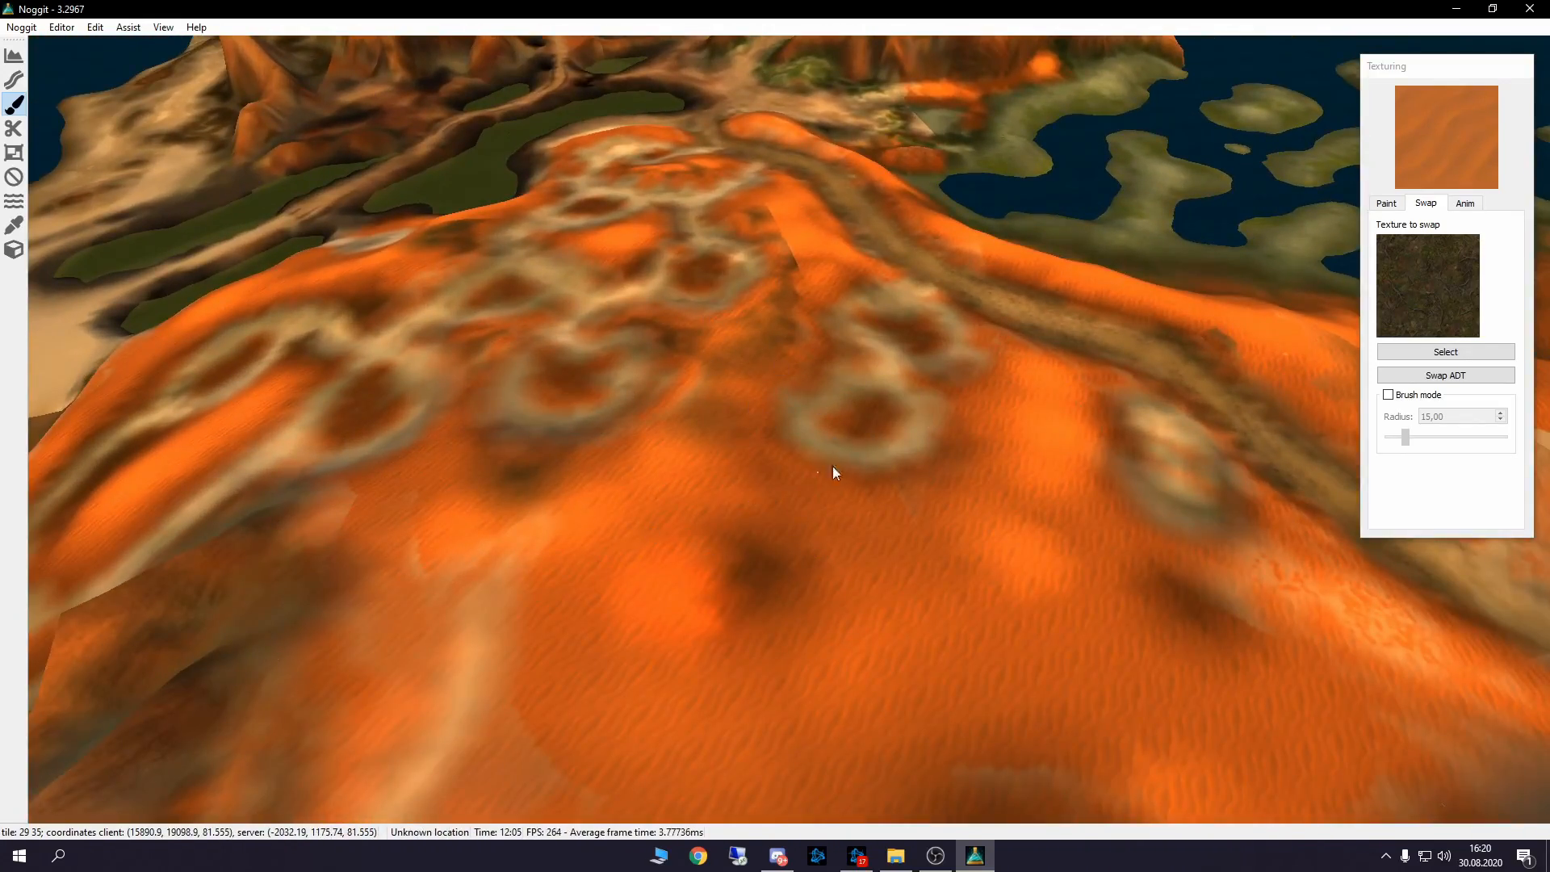
pyautogui.moveTo(663, 456); pyautogui.dragTo(1015, 600, button='right')
pyautogui.press('s')
pyautogui.press('w')
pyautogui.moveTo(525, 378); pyautogui.dragTo(930, 477, button='right')
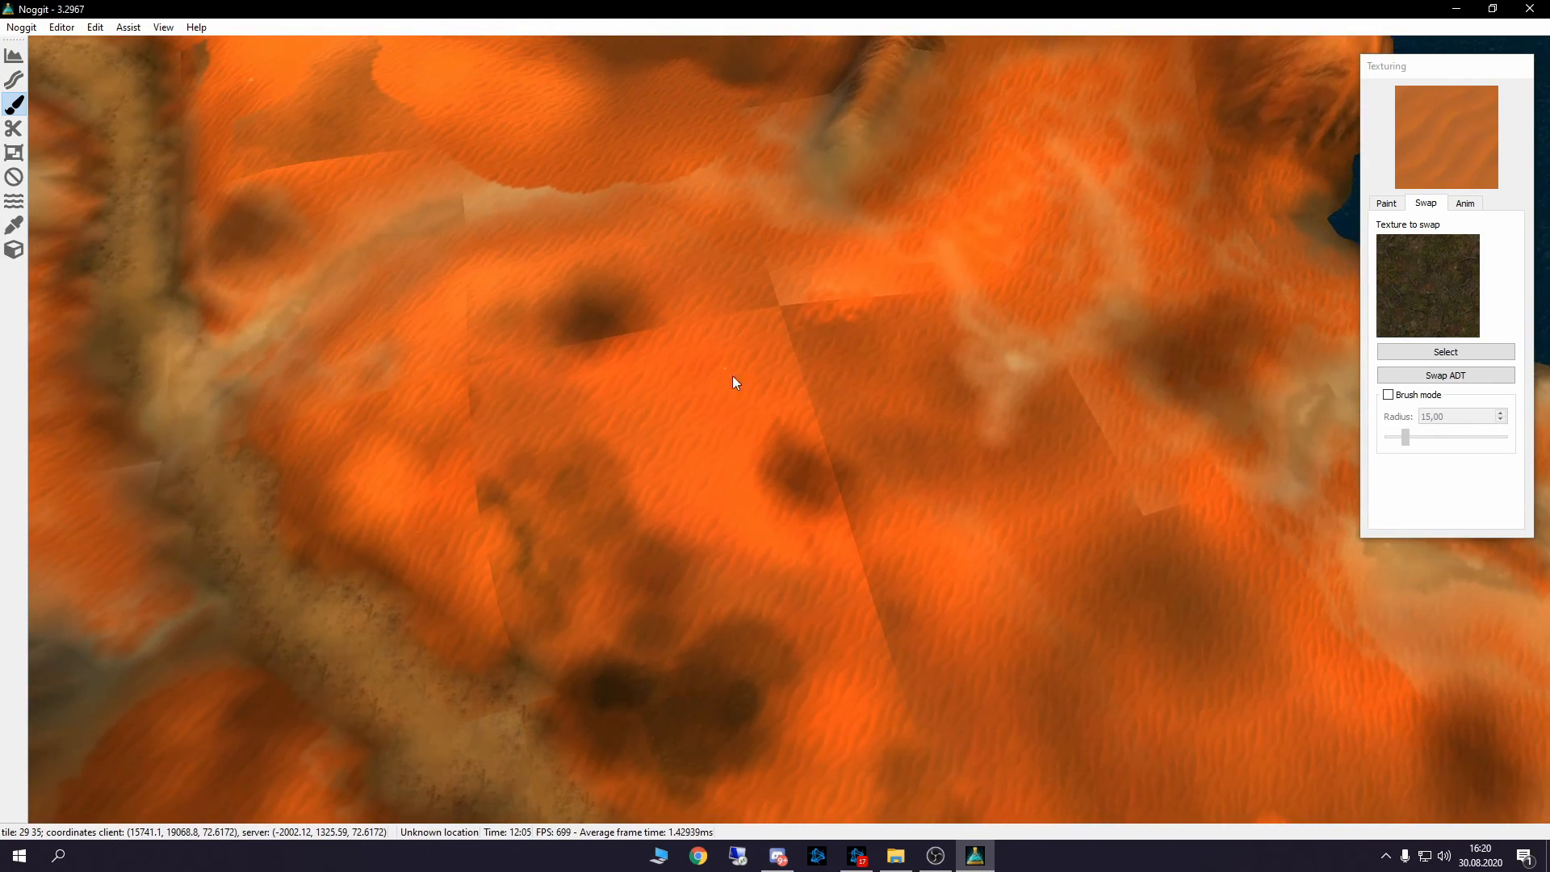
pyautogui.moveTo(623, 448); pyautogui.dragTo(867, 449, button='right')
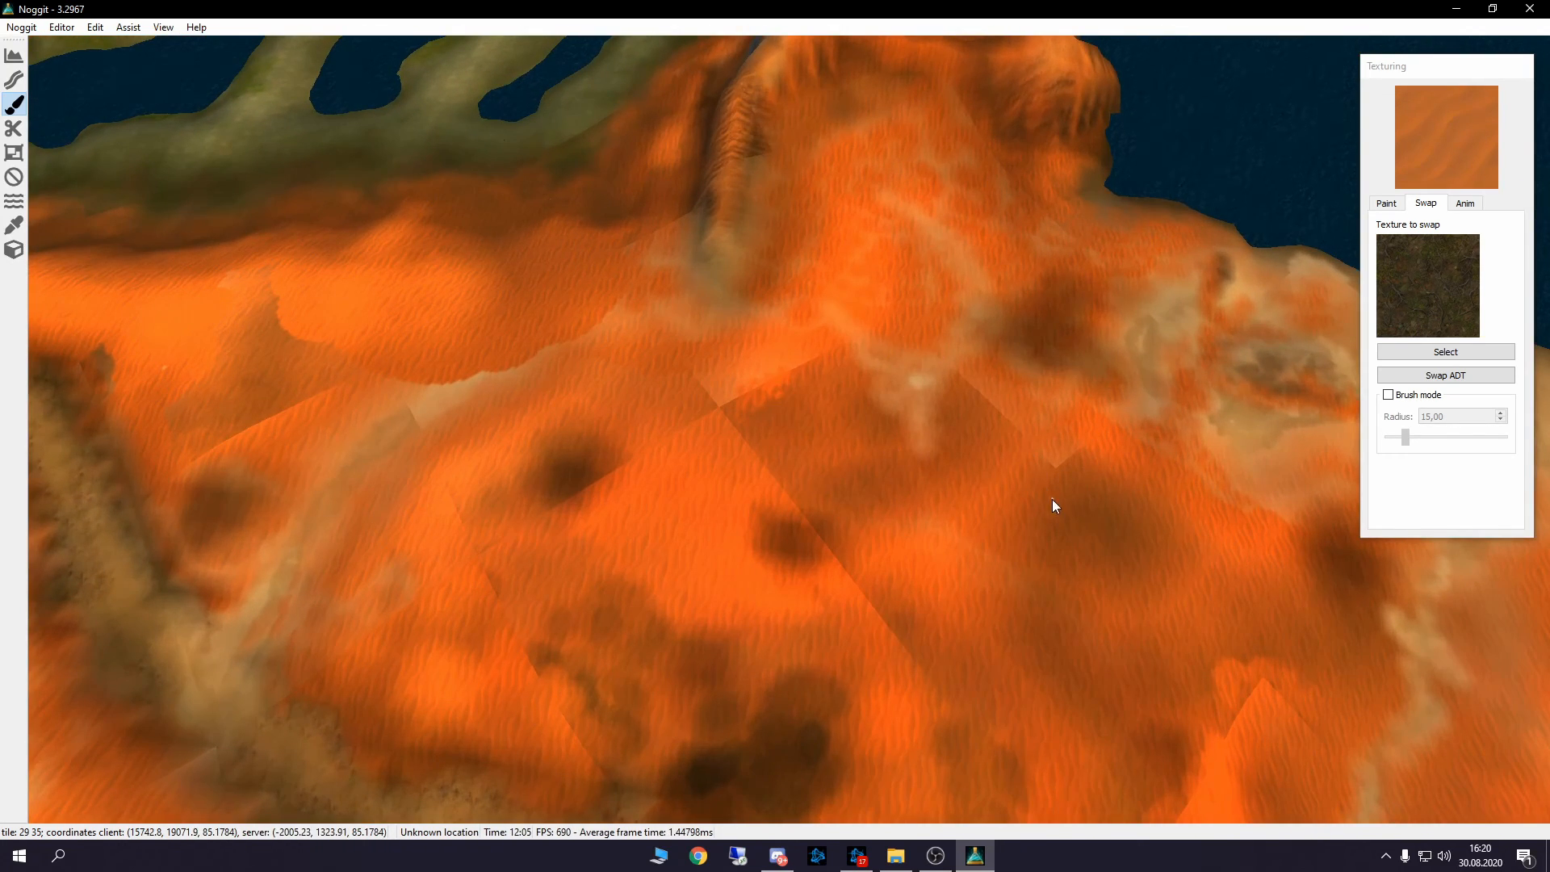
pyautogui.moveTo(749, 395); pyautogui.dragTo(735, 662, button='right')
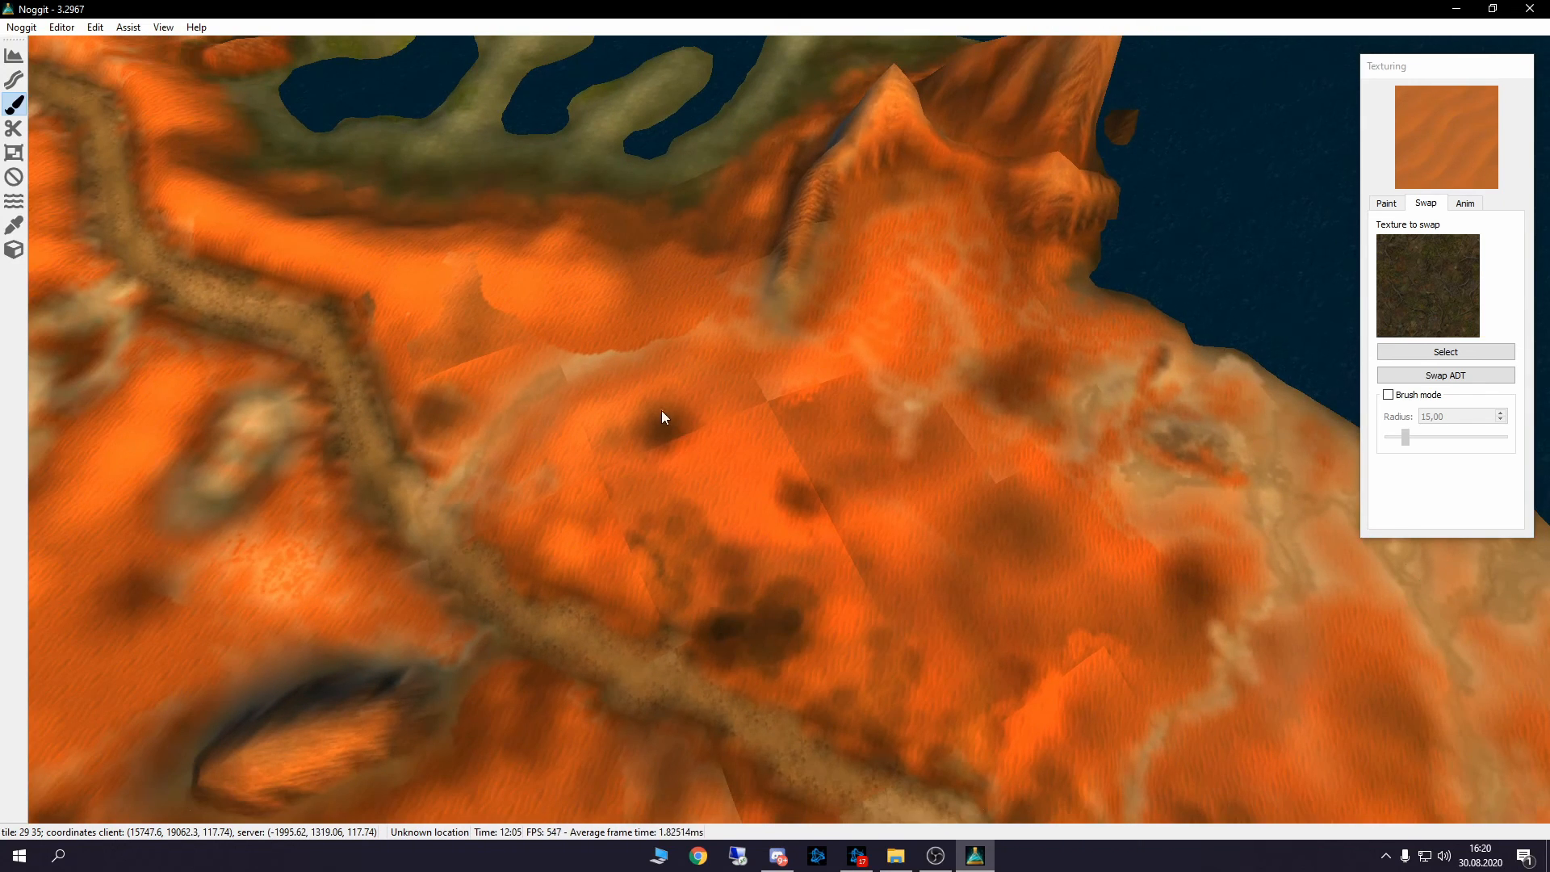
pyautogui.moveTo(649, 430); pyautogui.dragTo(1007, 663, button='right')
pyautogui.press('w')
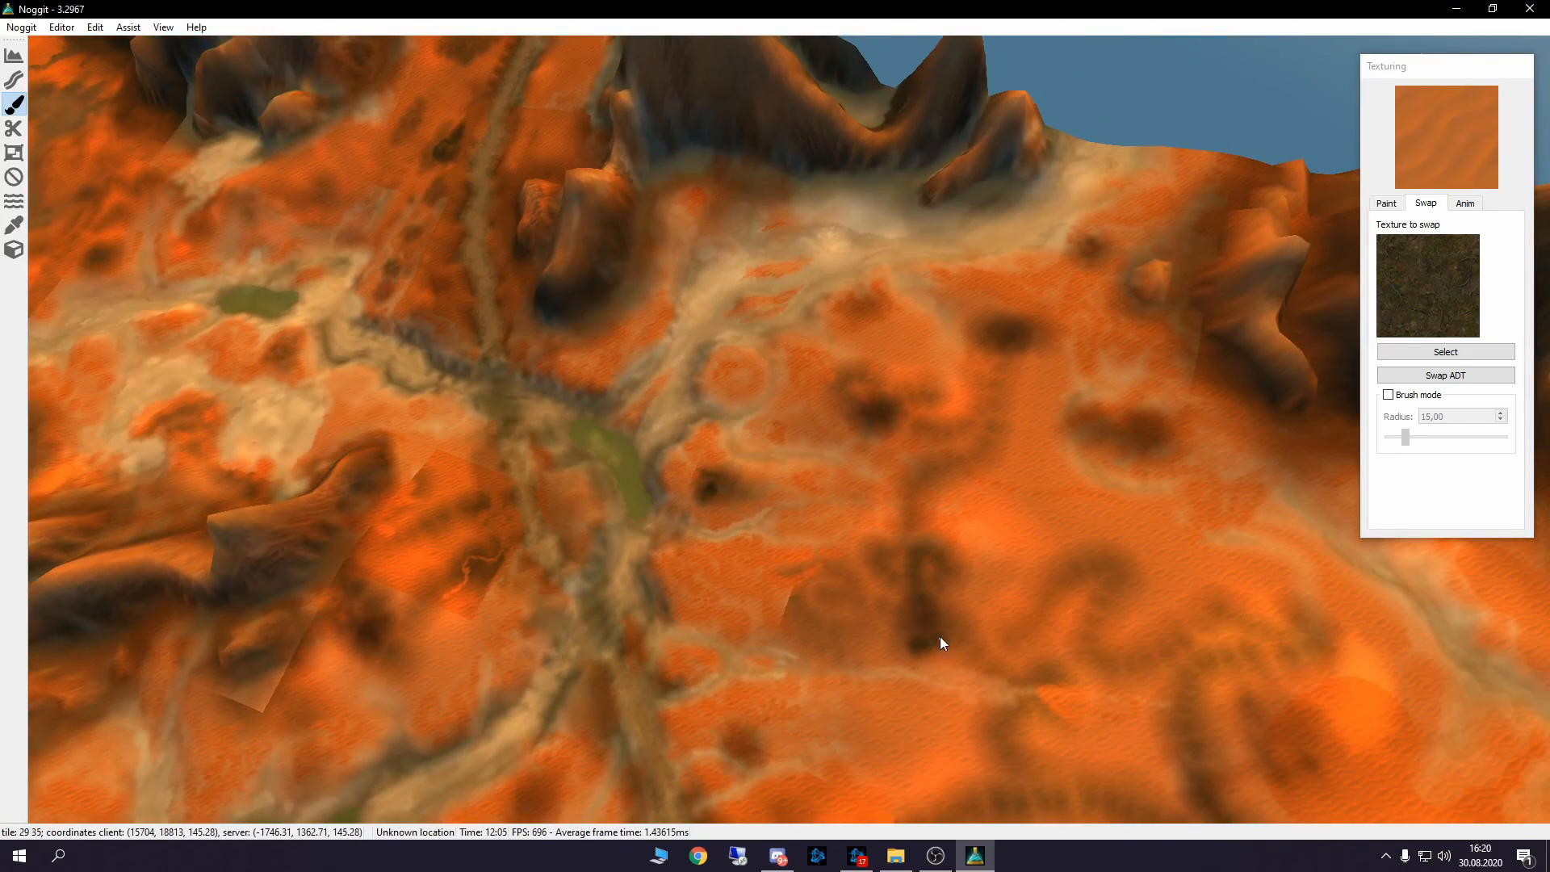
# Examine the hard texture edge beside the craters at the border of tiles 29 35 and 29 36 up close.
pyautogui.moveTo(849, 389); pyautogui.dragTo(800, 666, button='right')
pyautogui.press('s')
pyautogui.moveTo(772, 561); pyautogui.dragTo(908, 696, button='right')
pyautogui.press('w')
pyautogui.press('s')
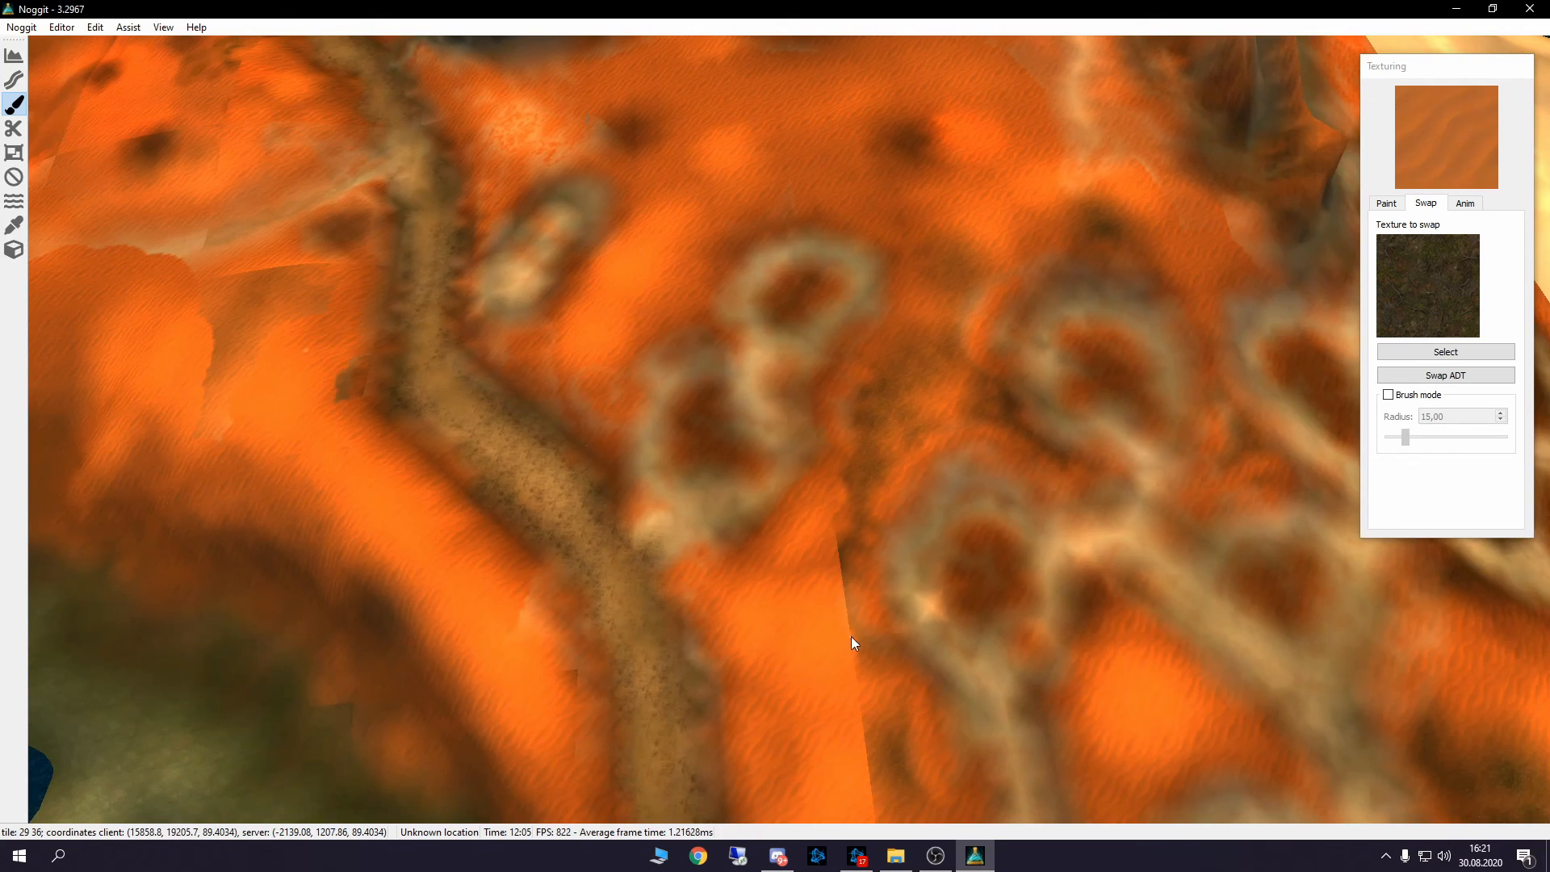
pyautogui.moveTo(850, 636); pyautogui.dragTo(898, 702, button='right')
pyautogui.press('w')
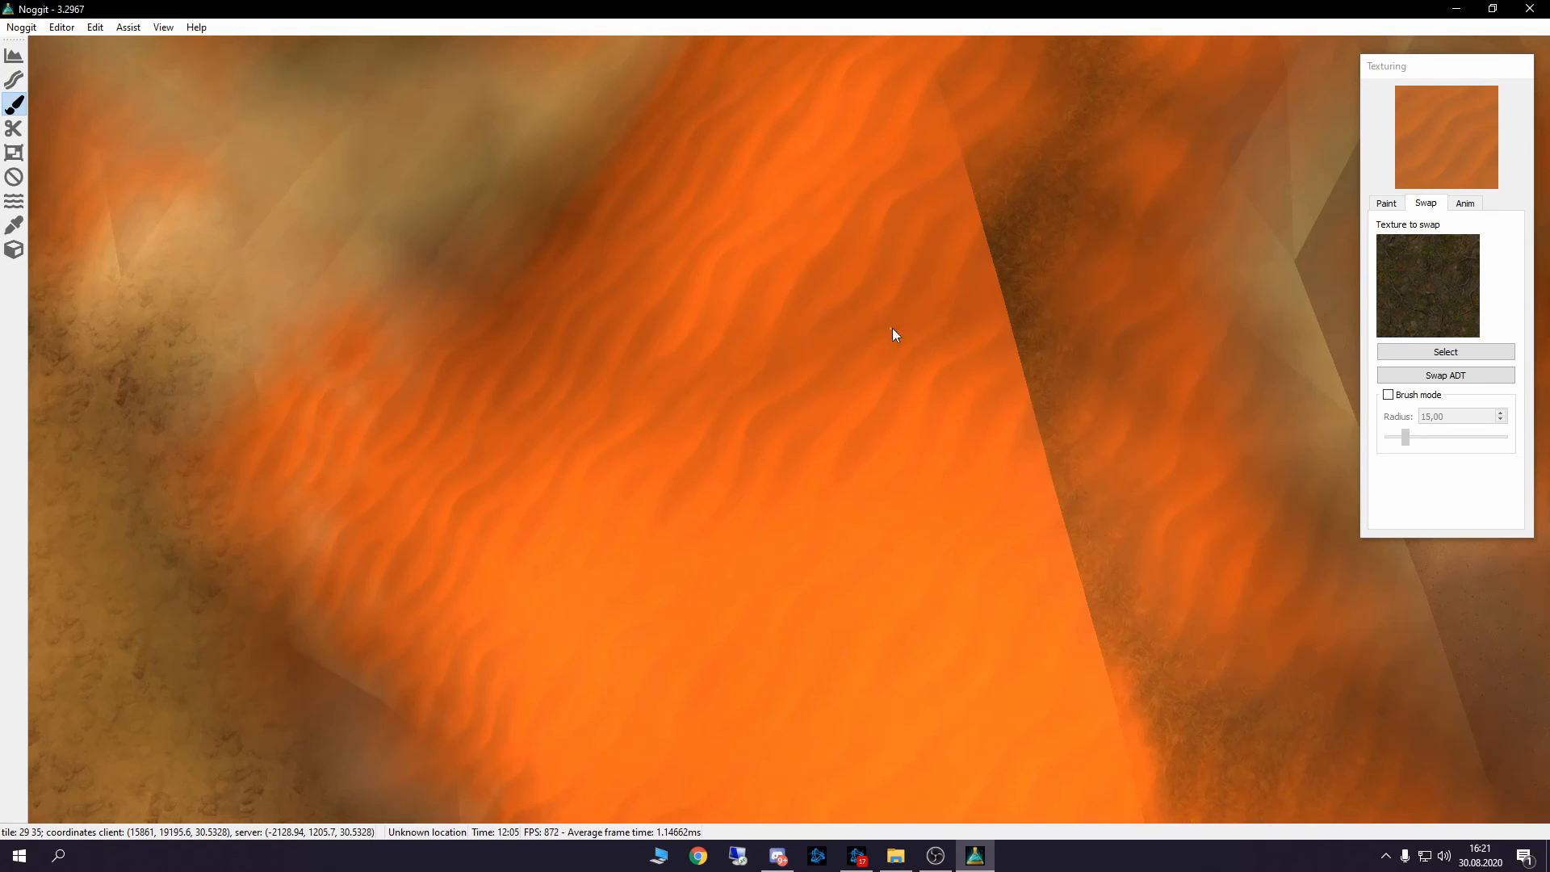
pyautogui.press('s')
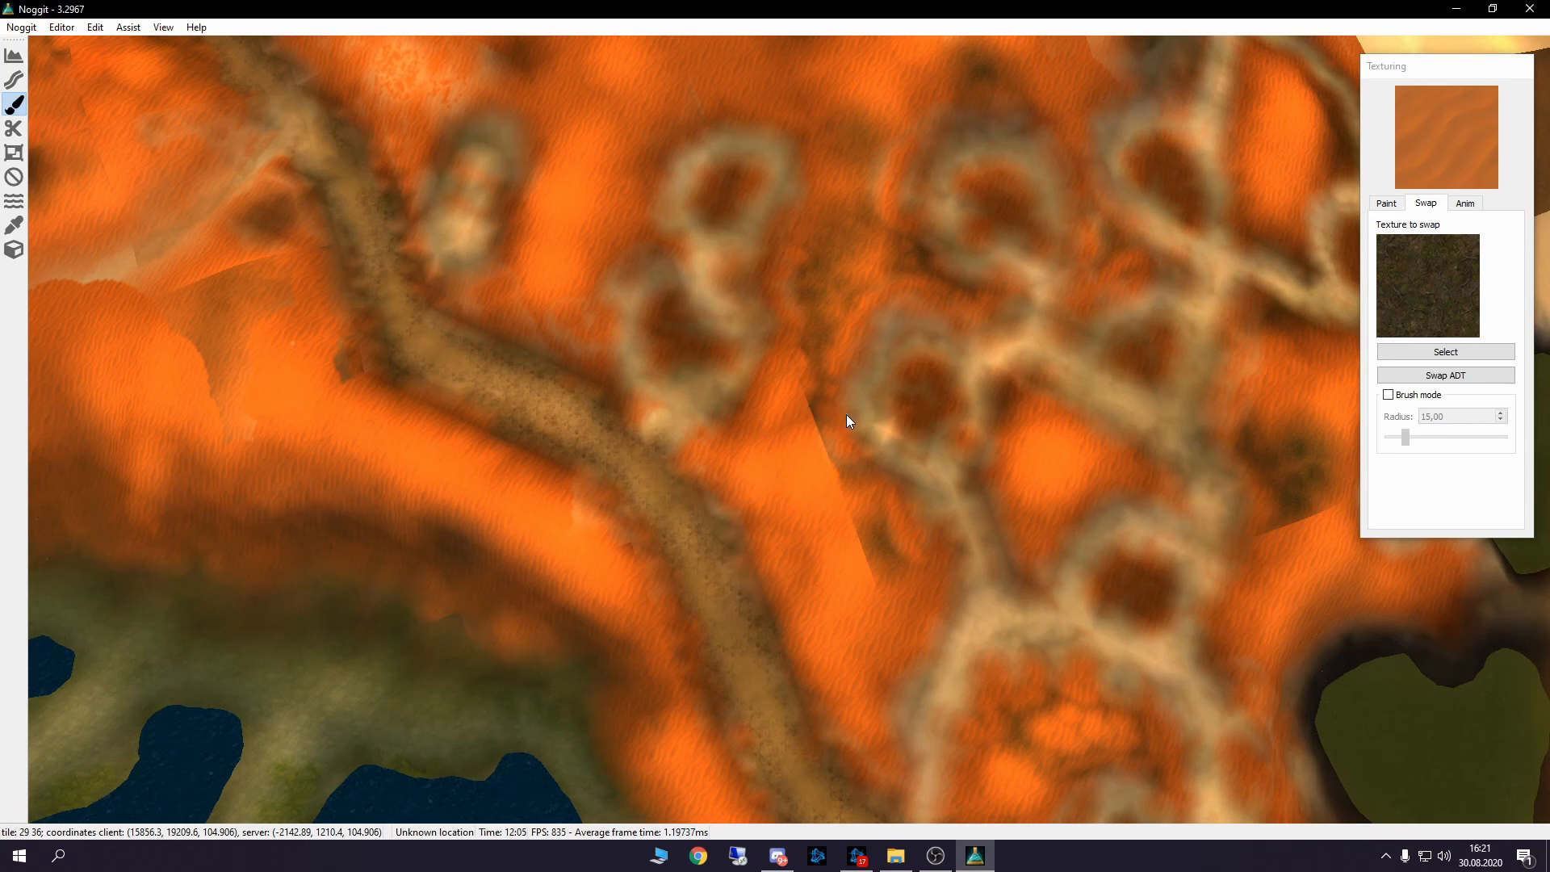
pyautogui.press('w')
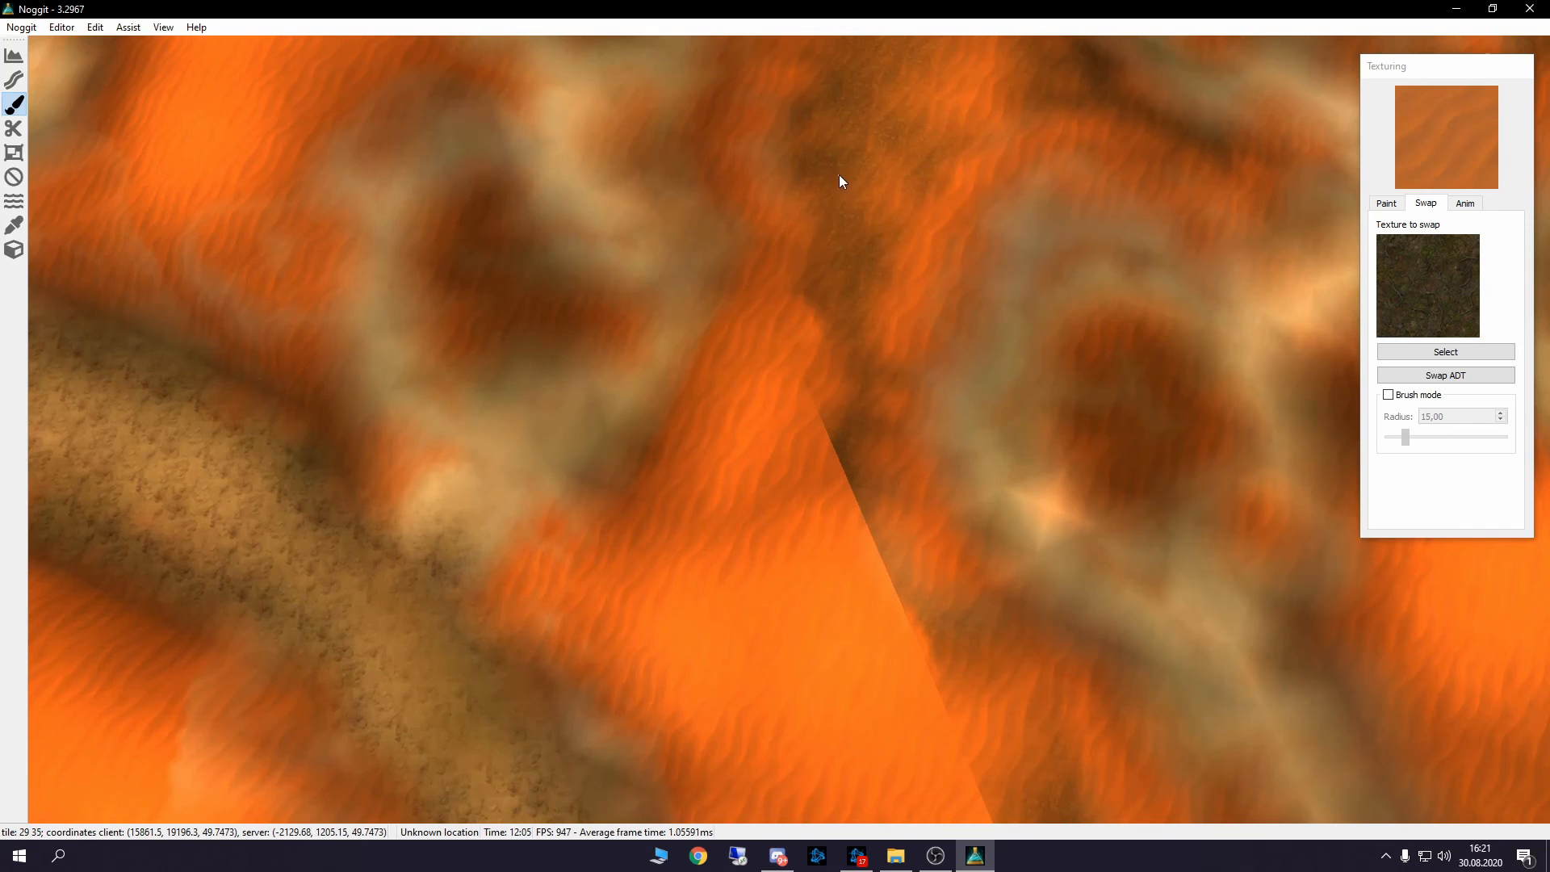
pyautogui.moveTo(793, 501); pyautogui.dragTo(848, 506, button='right')
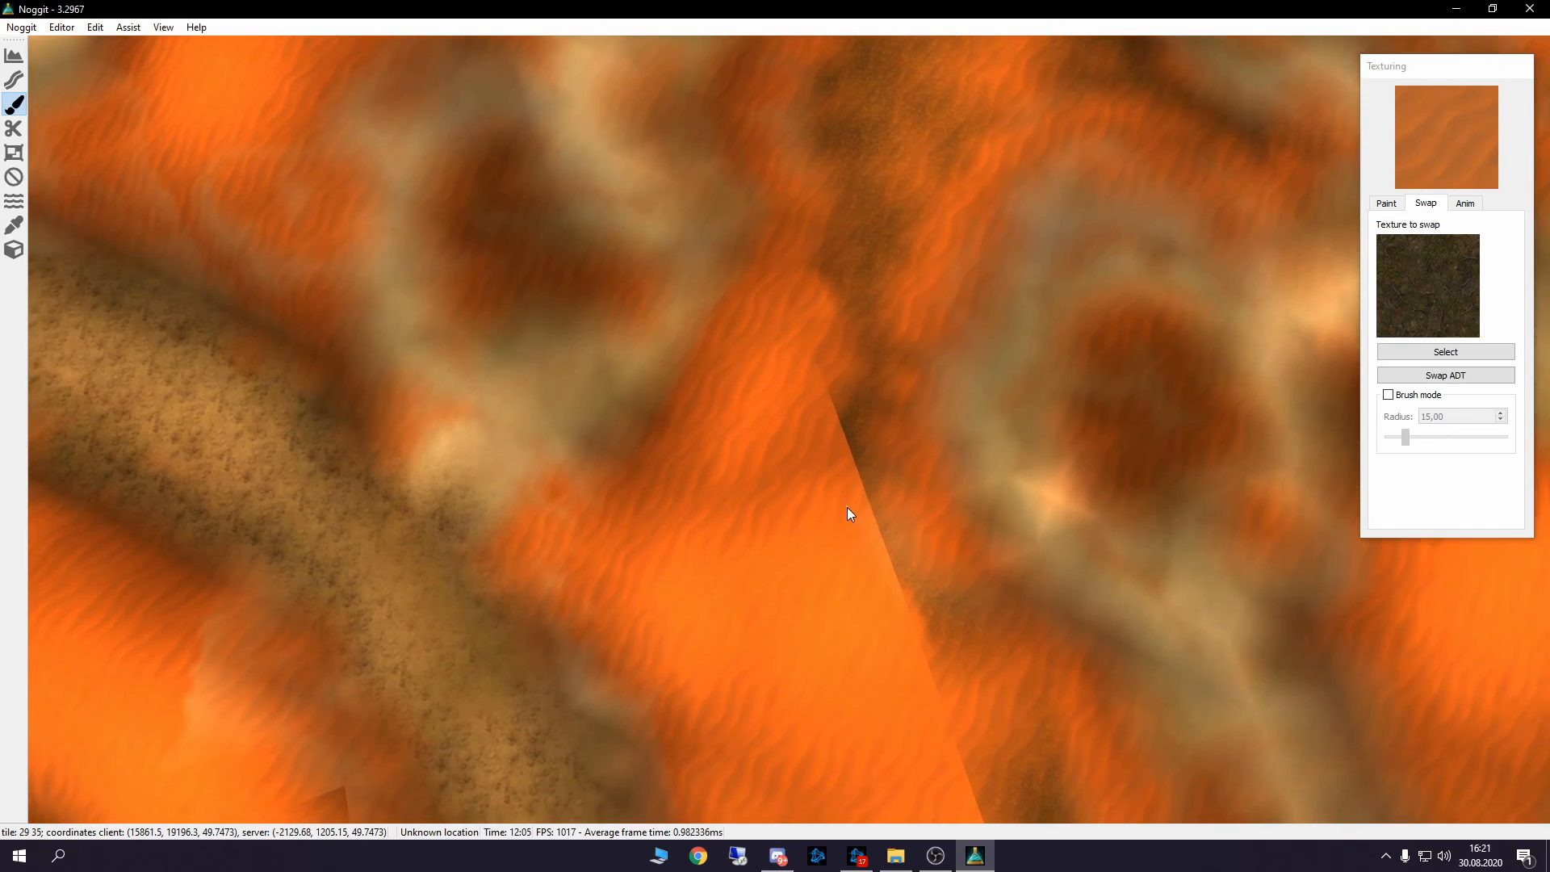
pyautogui.moveTo(864, 430); pyautogui.dragTo(826, 424, button='right')
pyautogui.press('s')
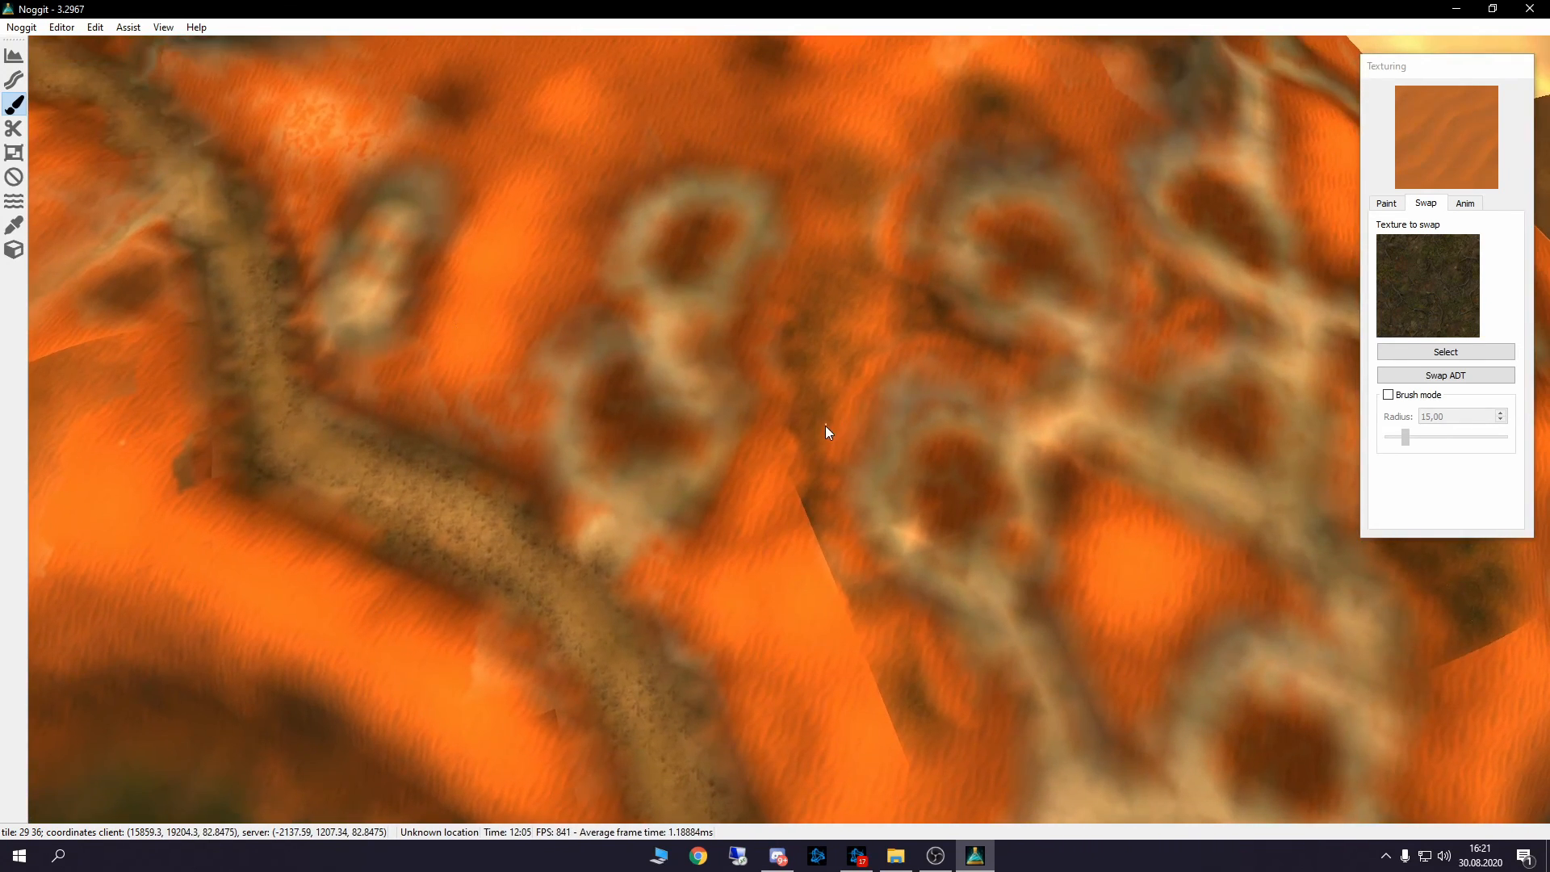
# Sample the dark green grass texture beside the craters' hard edge and set it as the texture to swap.
pyautogui.keyDown('ctrl'); pyautogui.click(819, 435); pyautogui.keyUp('ctrl')
pyautogui.click(725, 408)
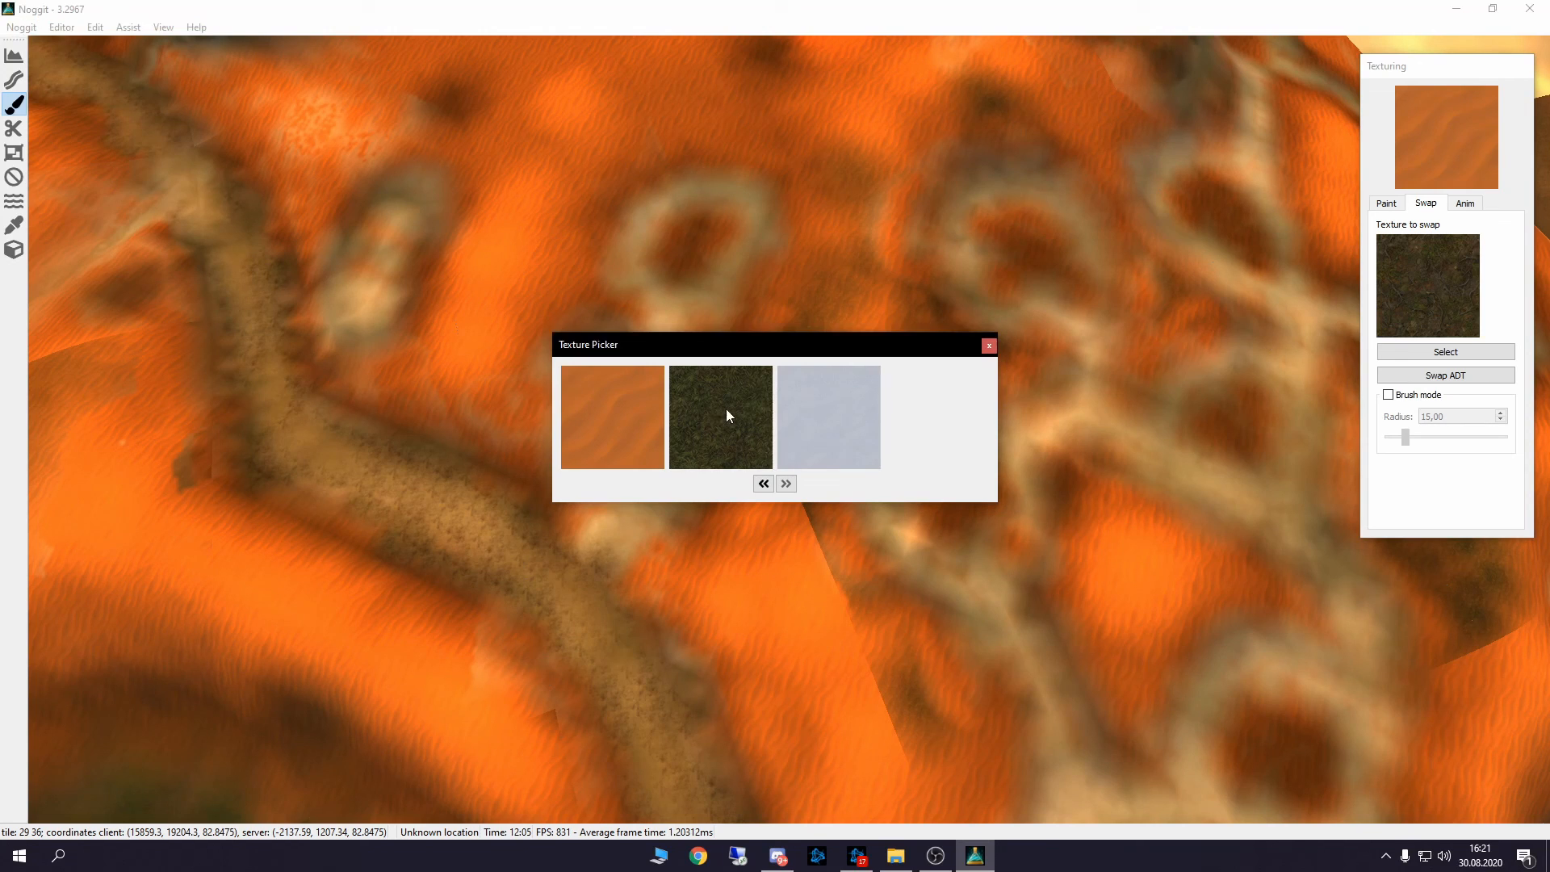
pyautogui.click(990, 346)
pyautogui.click(1445, 352)
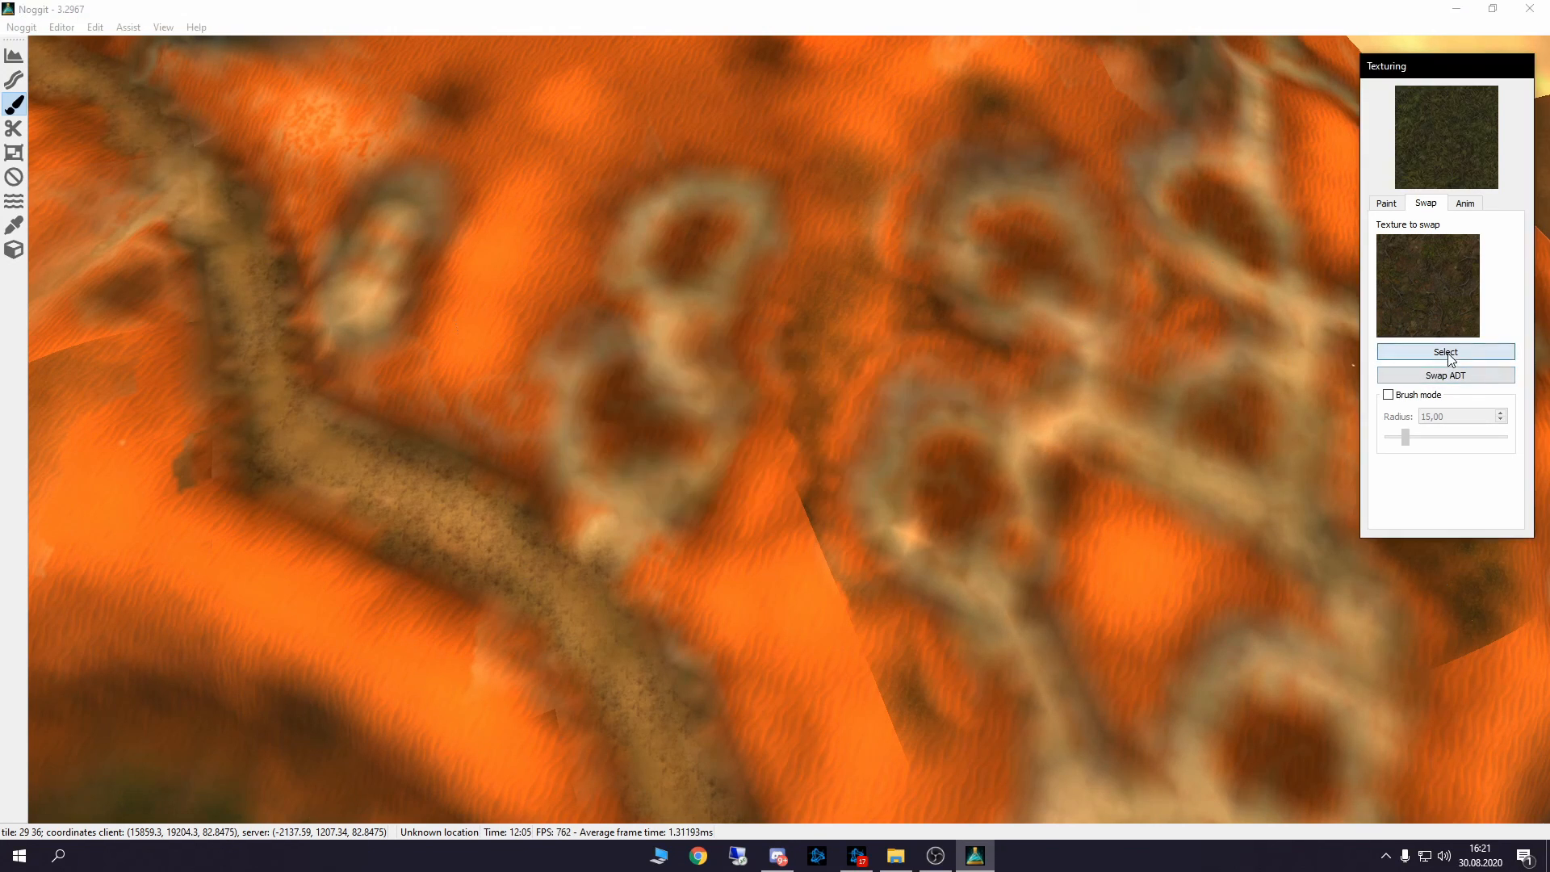
# Pick the orange ripple sand as the active texture and swap the dark green grass for it across tile 29 36.
pyautogui.keyDown('ctrl'); pyautogui.click(807, 209); pyautogui.keyUp('ctrl')
pyautogui.click(733, 395)
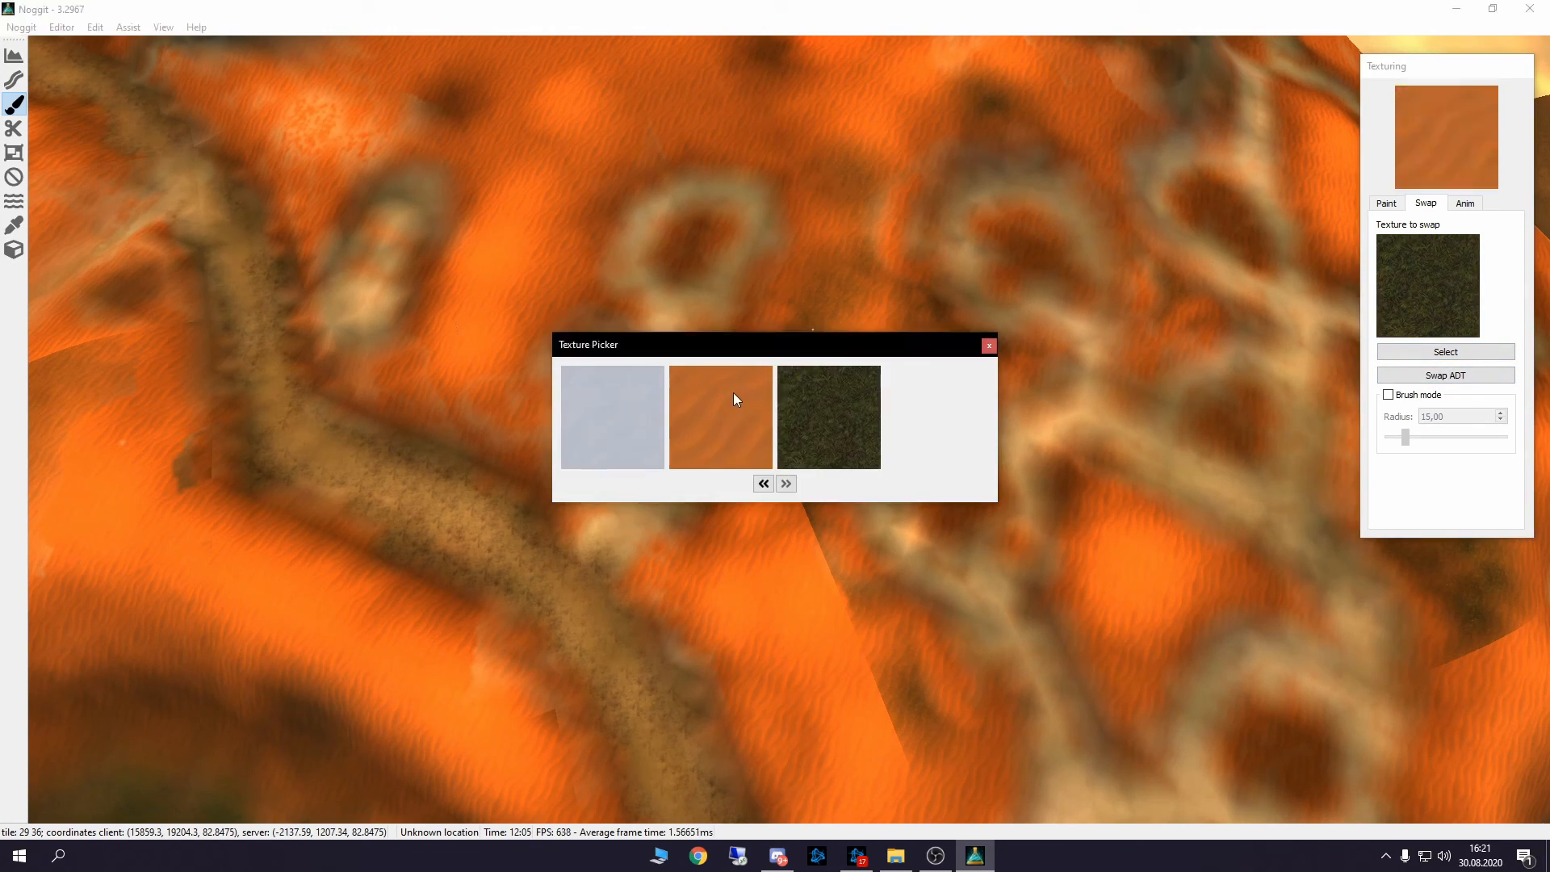
pyautogui.click(990, 345)
pyautogui.moveTo(1145, 395); pyautogui.dragTo(1349, 420, button='right')
pyautogui.click(1431, 376)
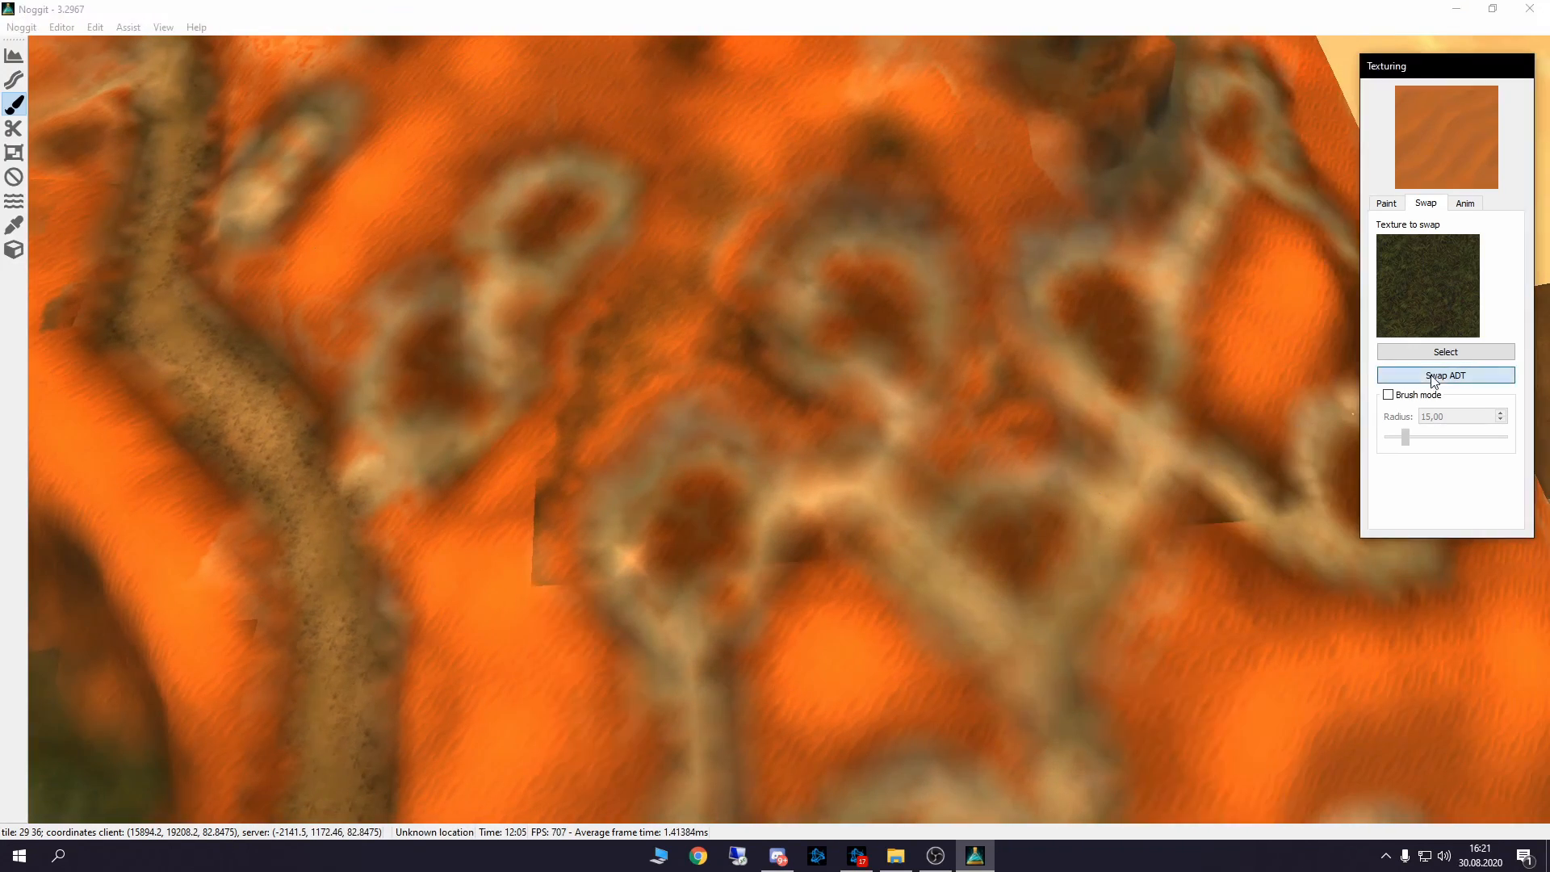
# Repeat the swap of dark green grass for orange ripple sand on the tile across the craters' hard edge.
pyautogui.press('w')
pyautogui.moveTo(812, 498); pyautogui.dragTo(880, 311, button='right')
pyautogui.press('s')
pyautogui.press('w')
pyautogui.click(1462, 374)
# Examine the former hard edge around the craters up close, then the orange landmass and its tile borders from above.
pyautogui.moveTo(896, 452); pyautogui.dragTo(841, 603, button='right')
pyautogui.press('w')
pyautogui.press('w')
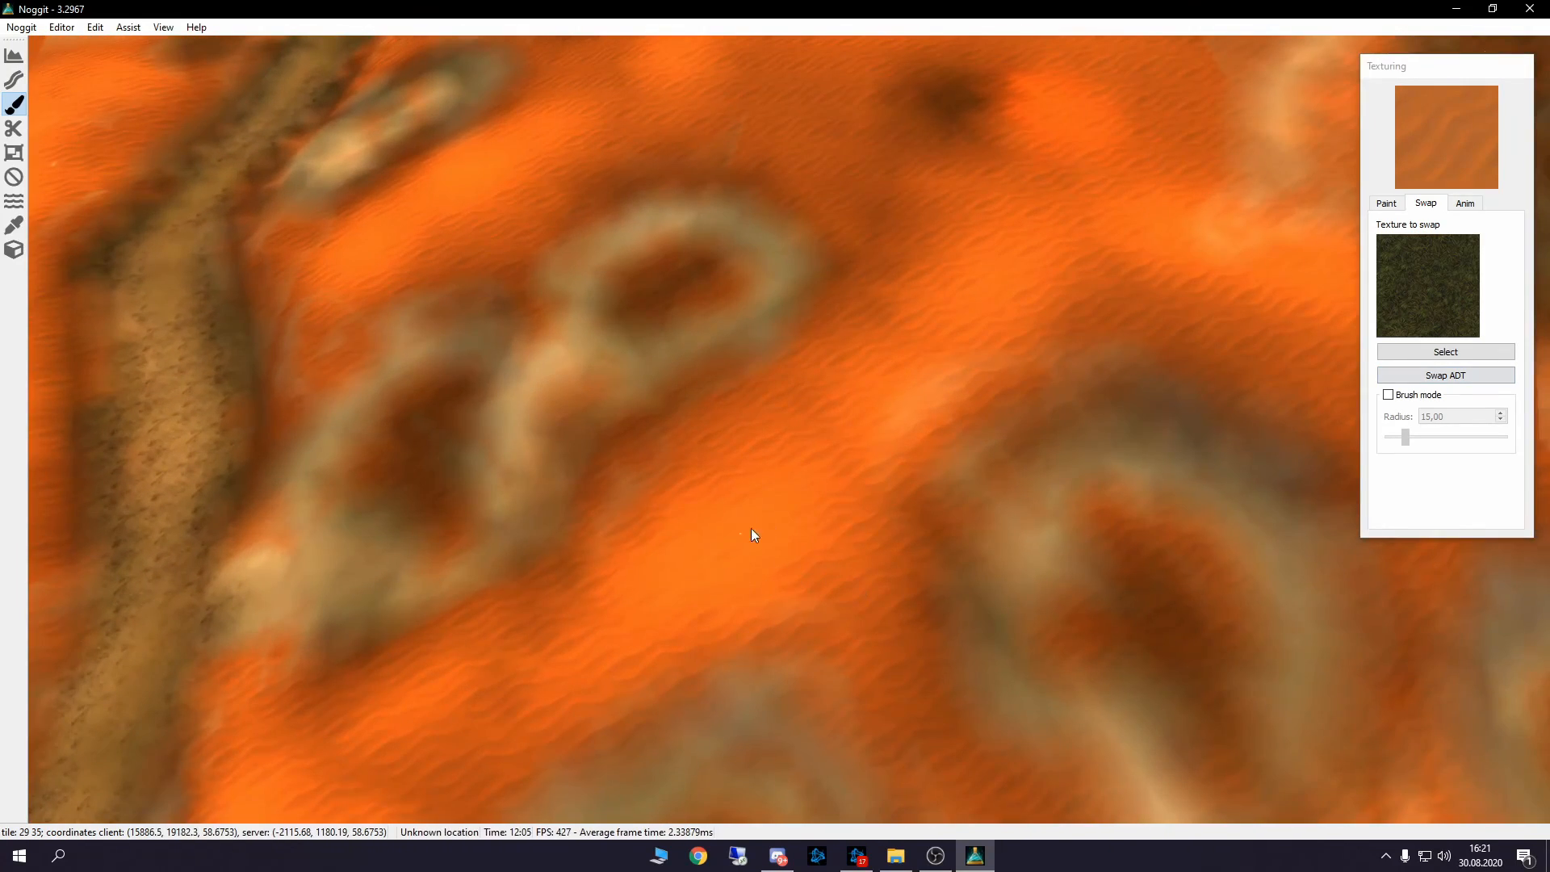
pyautogui.press('s')
pyautogui.moveTo(966, 317); pyautogui.dragTo(854, 391, button='right')
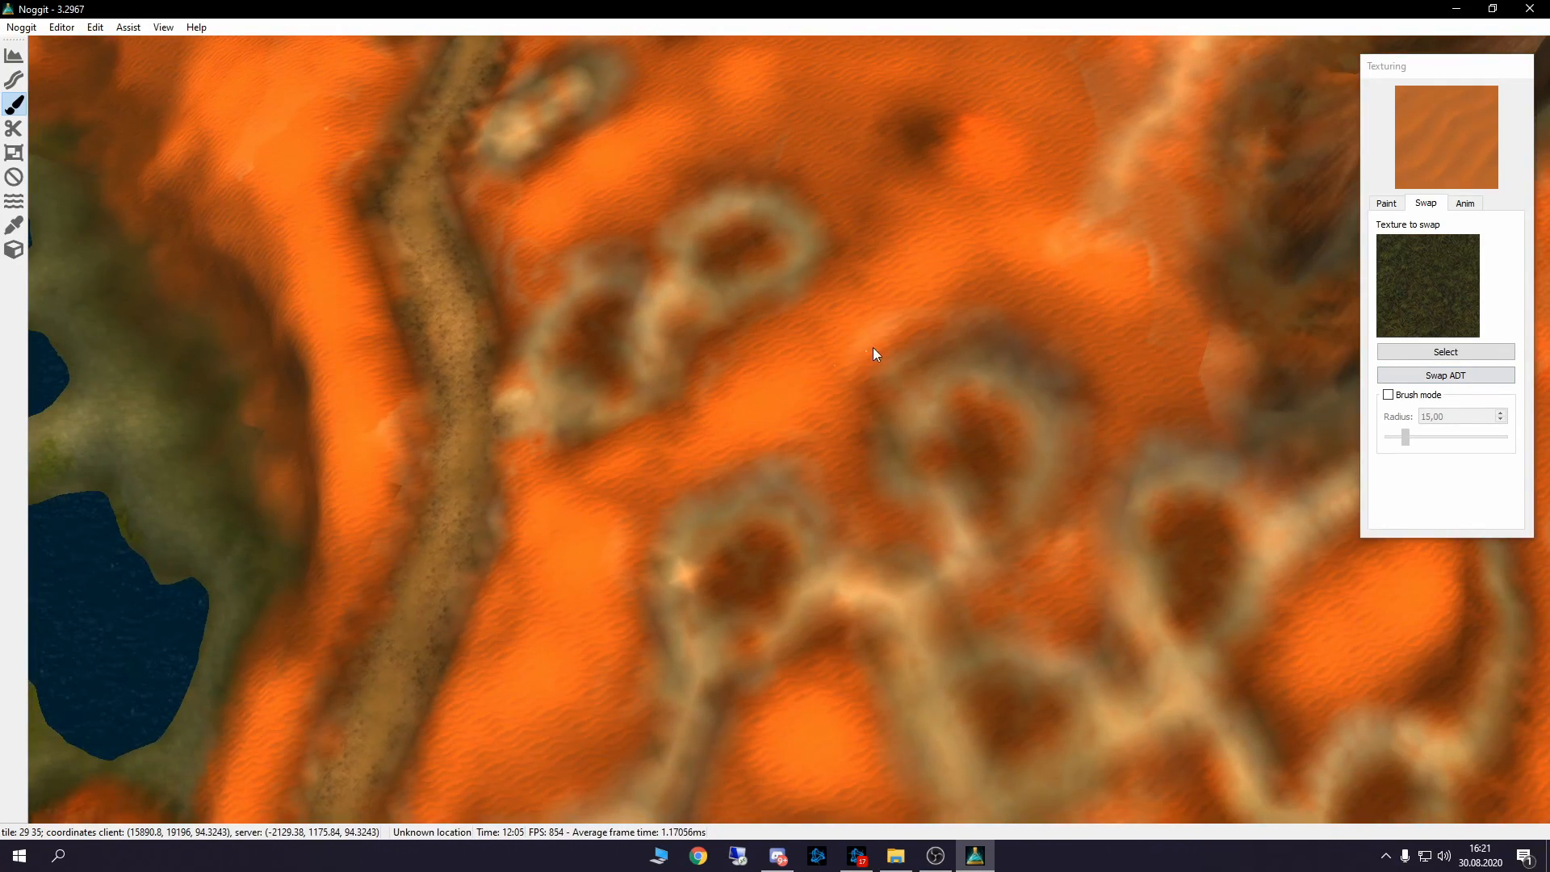
pyautogui.press('s')
pyautogui.moveTo(762, 493); pyautogui.dragTo(852, 533, button='right')
pyautogui.press('w')
pyautogui.press('w')
pyautogui.press('s')
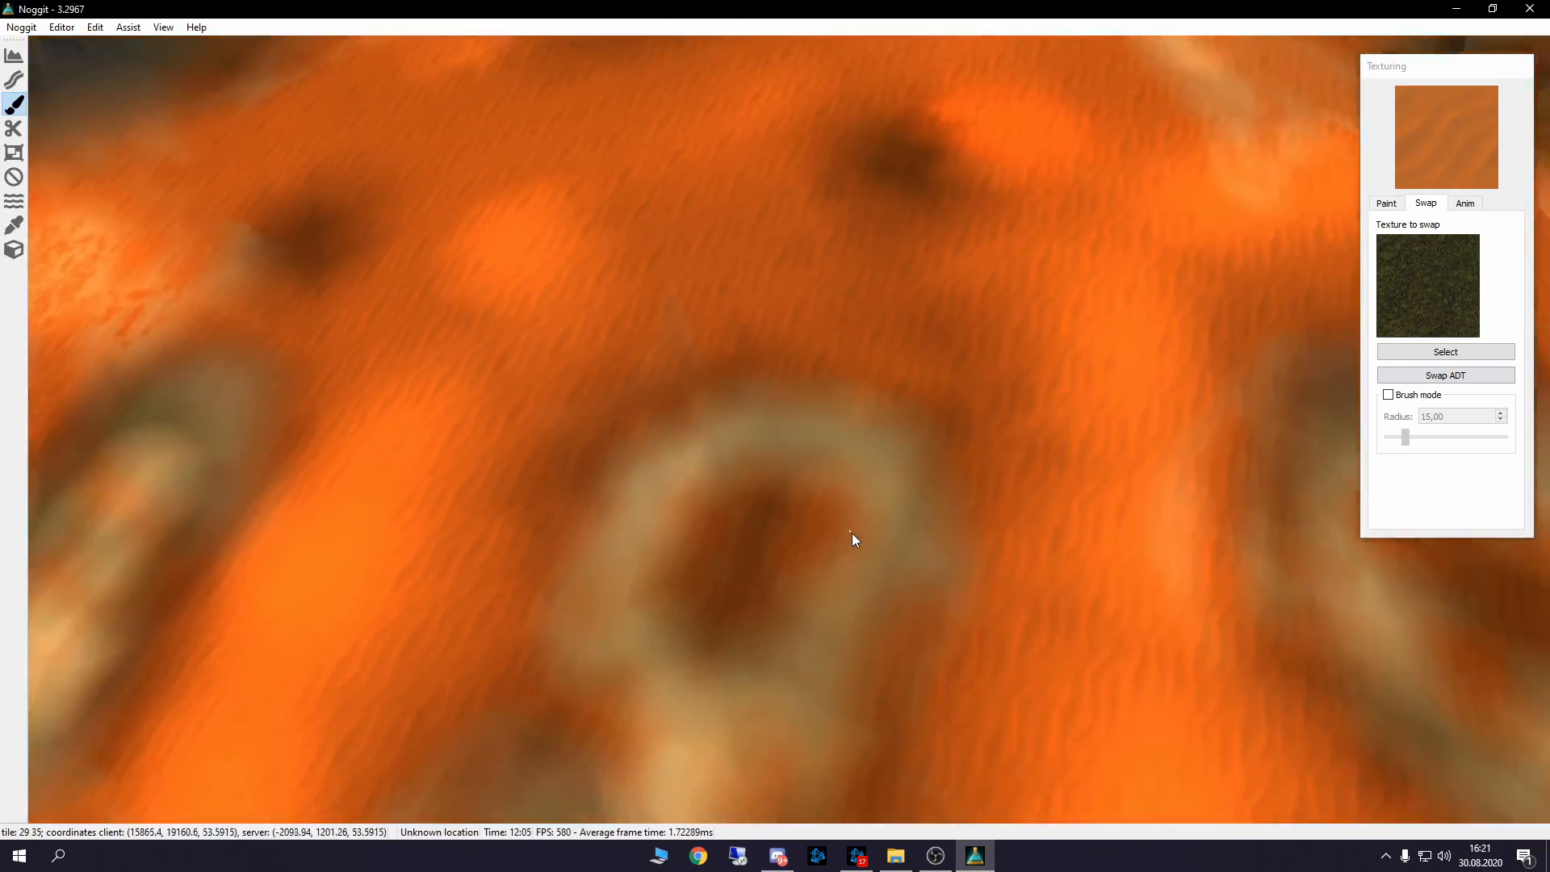
pyautogui.moveTo(720, 476); pyautogui.dragTo(768, 320, button='right')
pyautogui.press('s')
pyautogui.press('s')
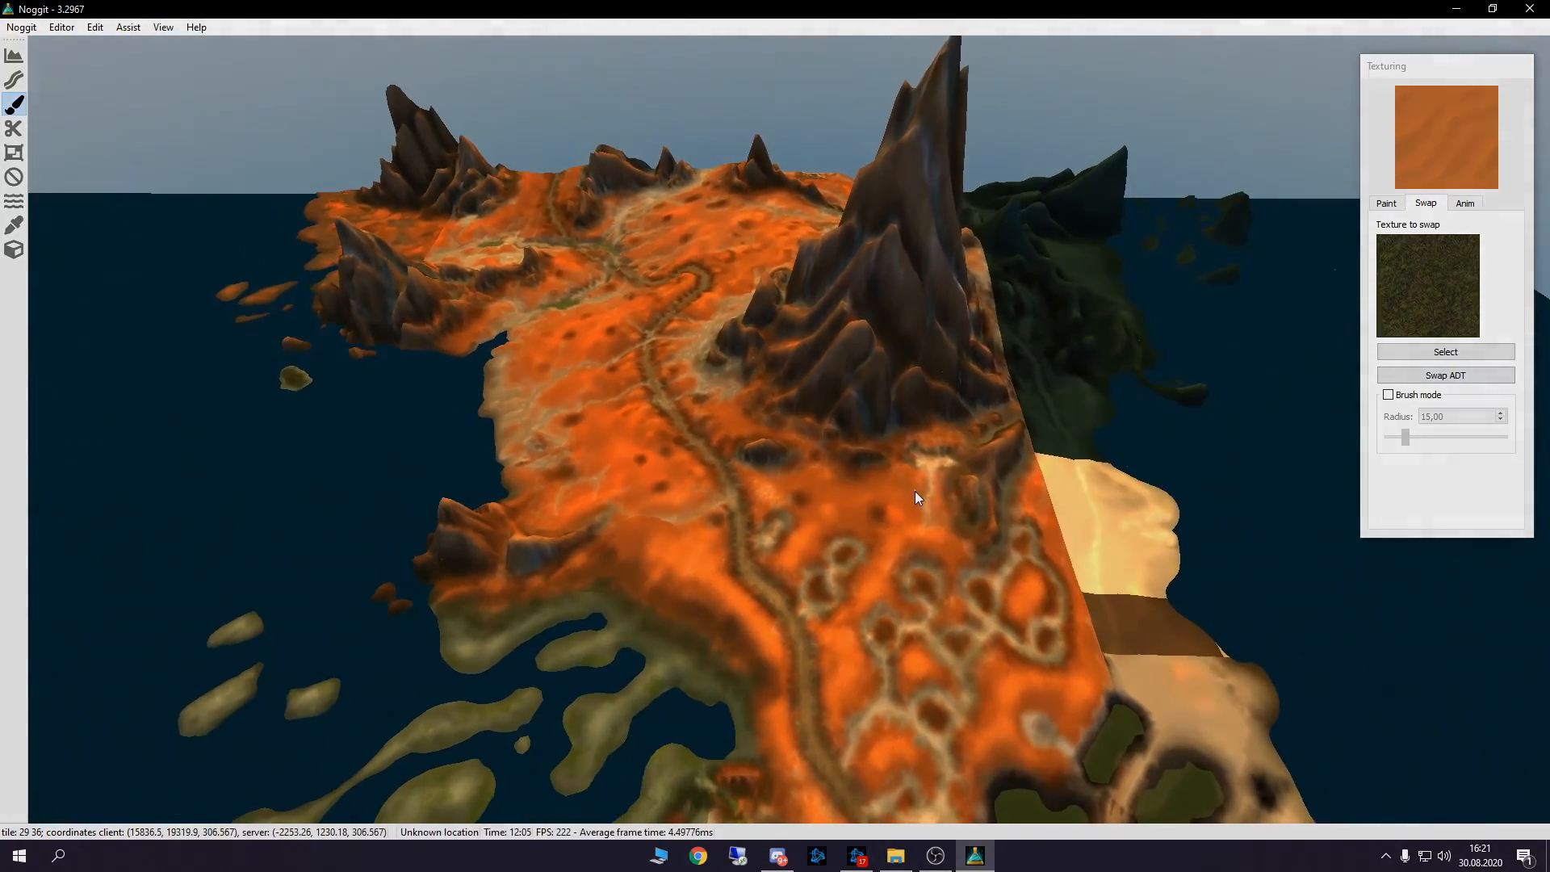